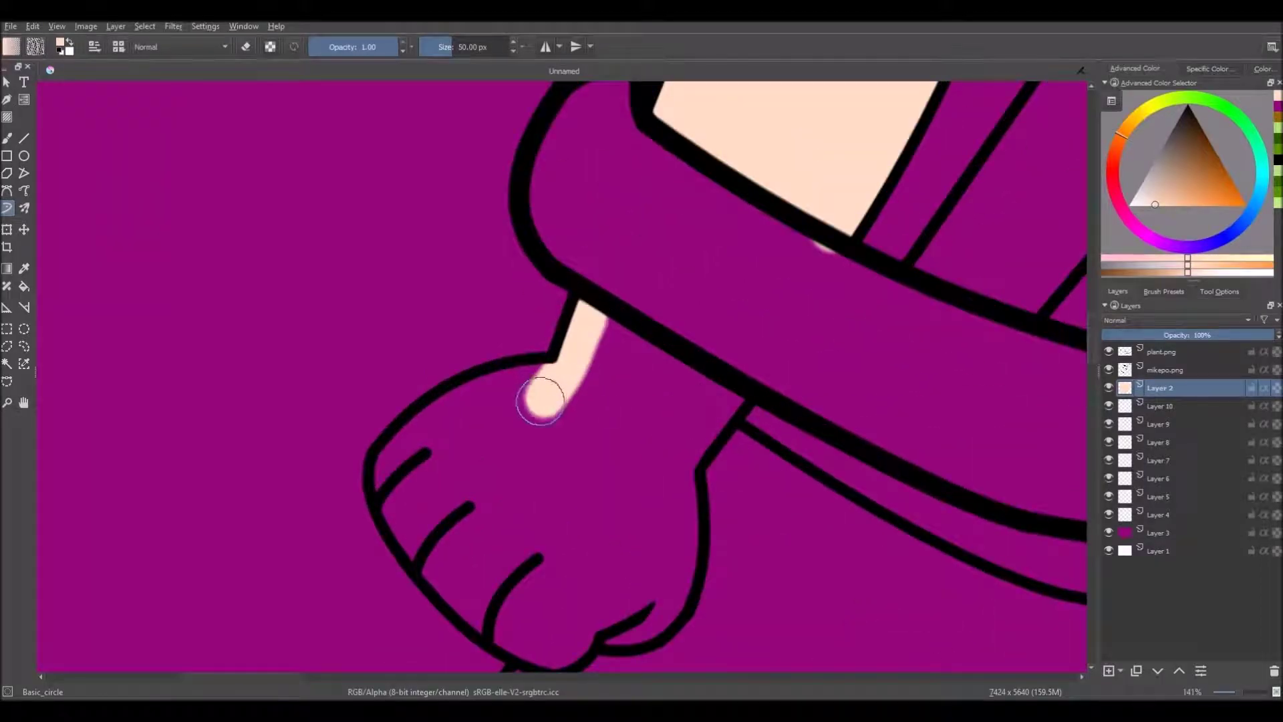
Fill the character's right wrist and fist with the light skin tone on Layer 2, using a 50 px brush.
{"action": "mouse_move", "coordinate": [401, 511]}
{"action": "left_mouse_down"}
{"action": "mouse_move", "coordinate": [522, 404]}
{"action": "mouse_move", "coordinate": [447, 530]}
{"action": "mouse_move", "coordinate": [498, 520]}
{"action": "mouse_move", "coordinate": [495, 611]}
{"action": "left_mouse_up"}
{"action": "scroll", "coordinate": [539, 443], "scroll_direction": "down", "scroll_amount": 2}
{"action": "scroll", "coordinate": [561, 528], "scroll_direction": "up", "scroll_amount": 3}
{"action": "mouse_move", "coordinate": [461, 561]}
{"action": "left_mouse_down"}
{"action": "mouse_move", "coordinate": [546, 553]}
{"action": "mouse_move", "coordinate": [562, 209]}
{"action": "mouse_move", "coordinate": [501, 467]}
{"action": "mouse_move", "coordinate": [610, 178]}
{"action": "mouse_move", "coordinate": [701, 212]}
{"action": "mouse_move", "coordinate": [582, 515]}
{"action": "mouse_move", "coordinate": [664, 509]}
{"action": "mouse_move", "coordinate": [655, 415]}
{"action": "left_mouse_up"}
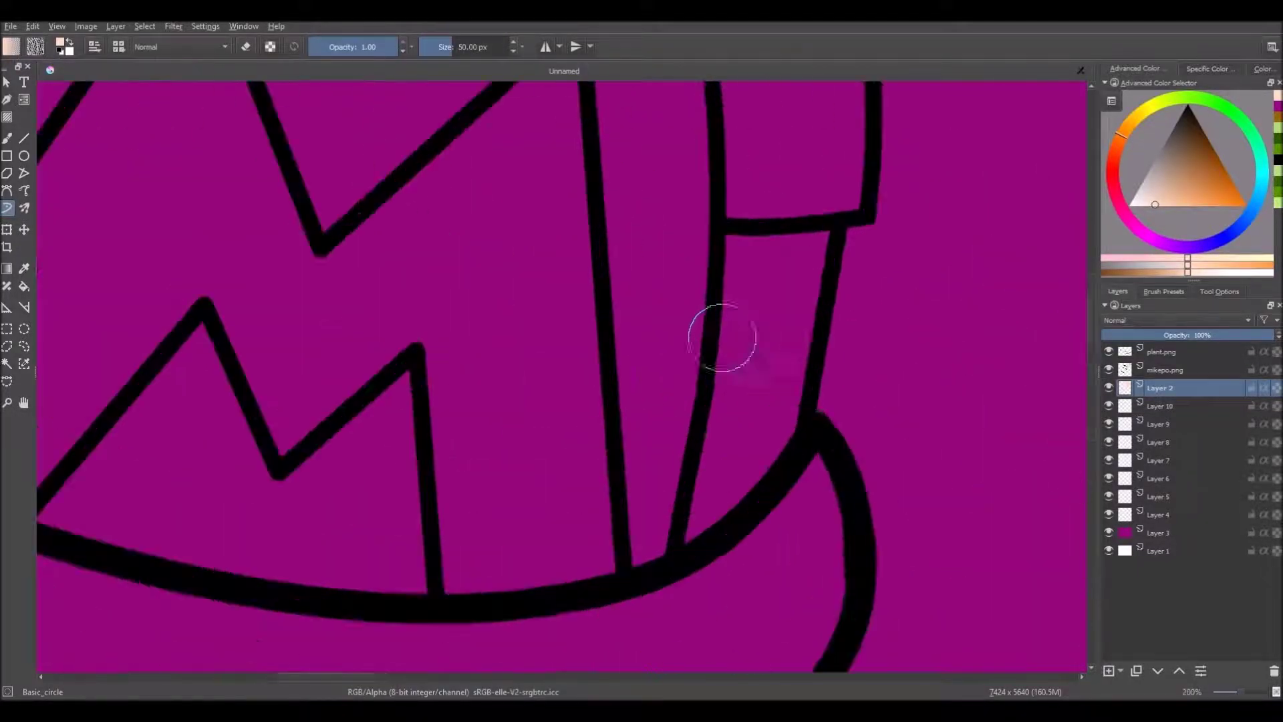
Paint the character's left forearm and left hand with the light skin tone.
{"action": "scroll", "coordinate": [743, 301], "scroll_direction": "up", "scroll_amount": 1}
{"action": "mouse_move", "coordinate": [745, 257]}
{"action": "left_mouse_down"}
{"action": "mouse_move", "coordinate": [739, 455]}
{"action": "mouse_move", "coordinate": [779, 387]}
{"action": "mouse_move", "coordinate": [768, 521]}
{"action": "left_mouse_up"}
{"action": "scroll", "coordinate": [696, 325], "scroll_direction": "down", "scroll_amount": 6}
{"action": "scroll", "coordinate": [719, 468], "scroll_direction": "up", "scroll_amount": 5}
{"action": "mouse_move", "coordinate": [653, 251]}
{"action": "left_mouse_down"}
{"action": "mouse_move", "coordinate": [595, 326]}
{"action": "mouse_move", "coordinate": [679, 178]}
{"action": "mouse_move", "coordinate": [642, 399]}
{"action": "mouse_move", "coordinate": [694, 550]}
{"action": "mouse_move", "coordinate": [685, 299]}
{"action": "mouse_move", "coordinate": [742, 511]}
{"action": "left_mouse_up"}
{"action": "scroll", "coordinate": [716, 344], "scroll_direction": "down", "scroll_amount": 2}
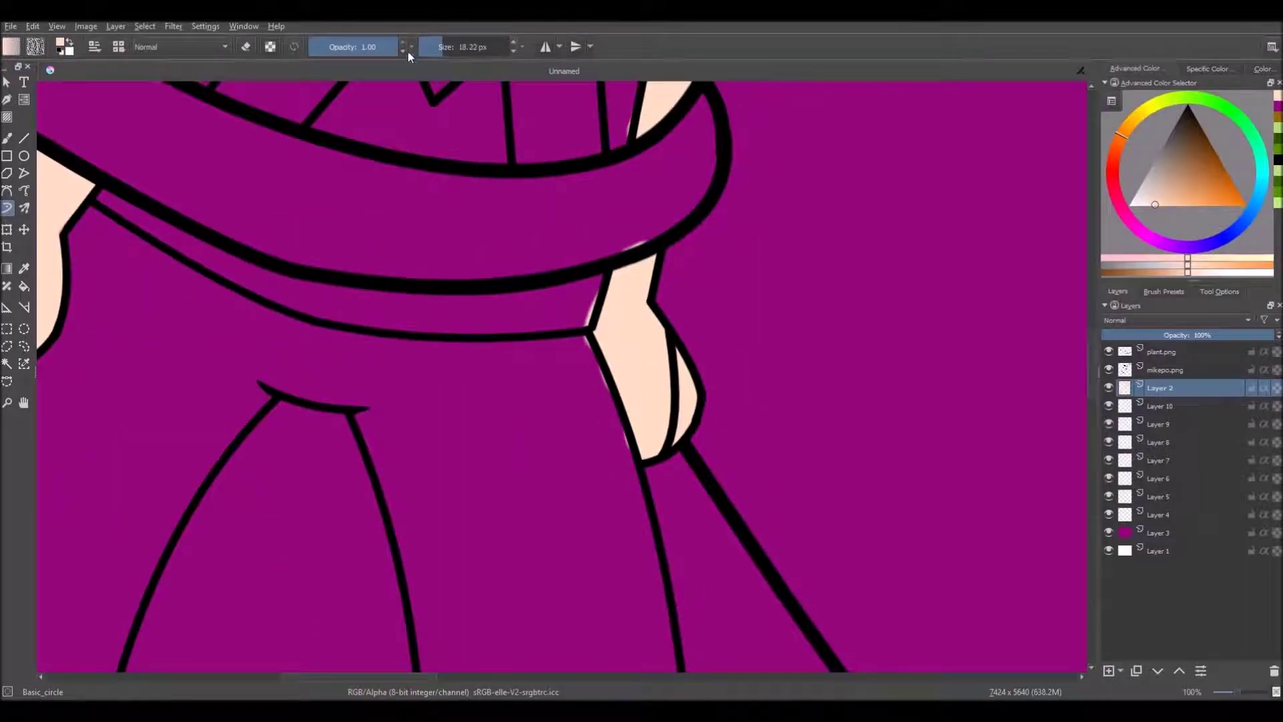
Erase the skin color spilling outside the left hand and forearm outlines with an 18.22 px eraser.
{"action": "key", "text": "e"}
{"action": "scroll", "coordinate": [658, 301], "scroll_direction": "up", "scroll_amount": 4}
{"action": "scroll", "coordinate": [655, 432], "scroll_direction": "down", "scroll_amount": 6}
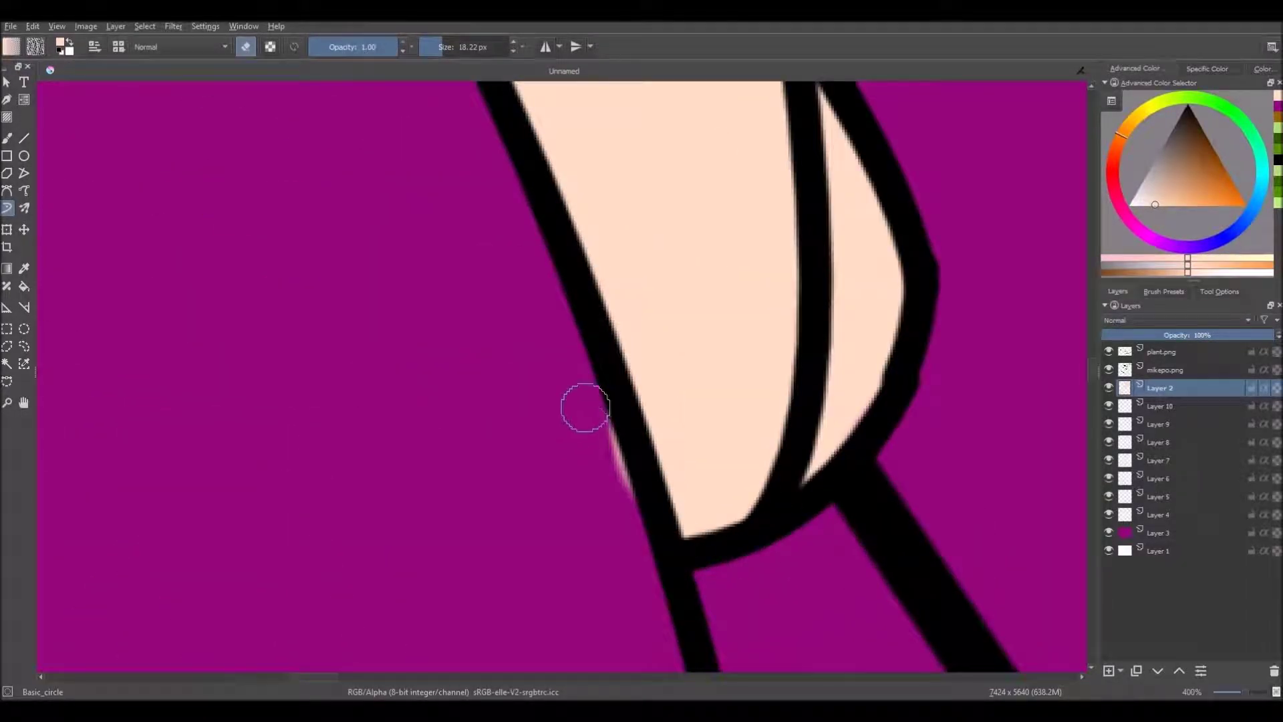
{"action": "scroll", "coordinate": [565, 263], "scroll_direction": "up", "scroll_amount": 5}
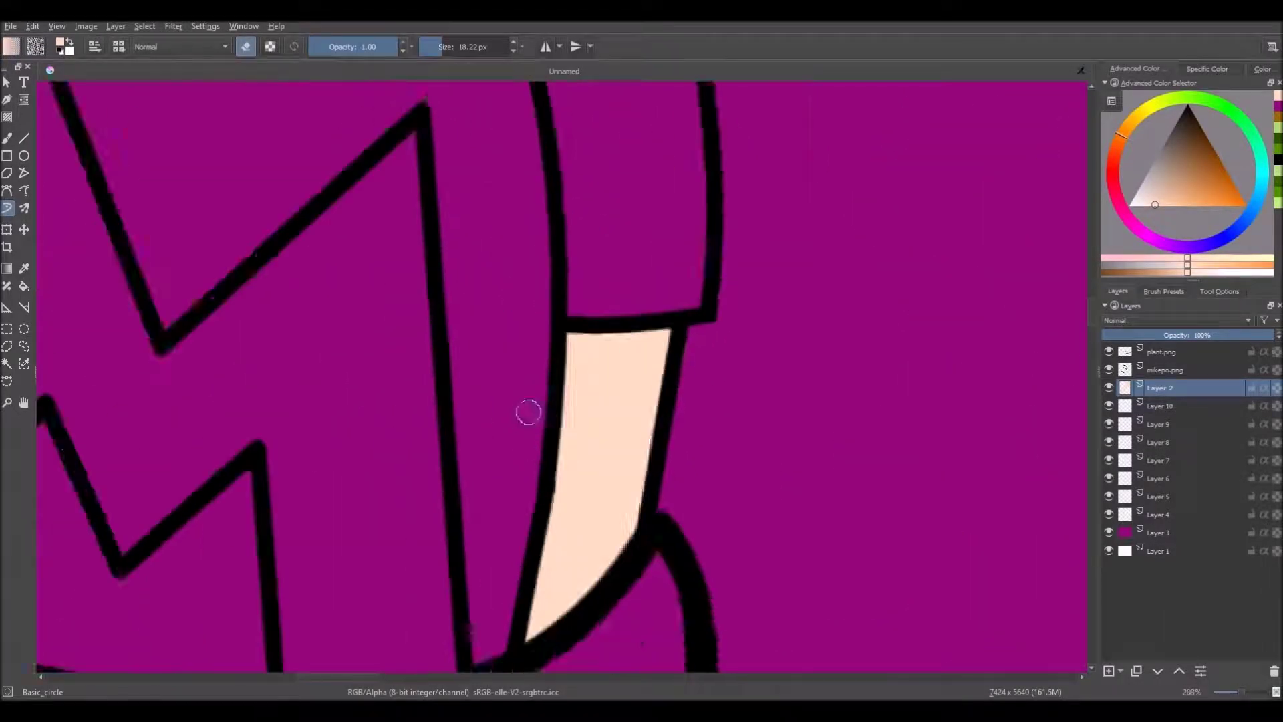
{"action": "scroll", "coordinate": [527, 415], "scroll_direction": "down", "scroll_amount": 1}
{"action": "scroll", "coordinate": [367, 471], "scroll_direction": "down", "scroll_amount": 1}
Erase the skin color spilling outside the outline of the character's right fist.
{"action": "scroll", "coordinate": [212, 234], "scroll_direction": "down", "scroll_amount": 3}
{"action": "scroll", "coordinate": [134, 405], "scroll_direction": "up", "scroll_amount": 4}
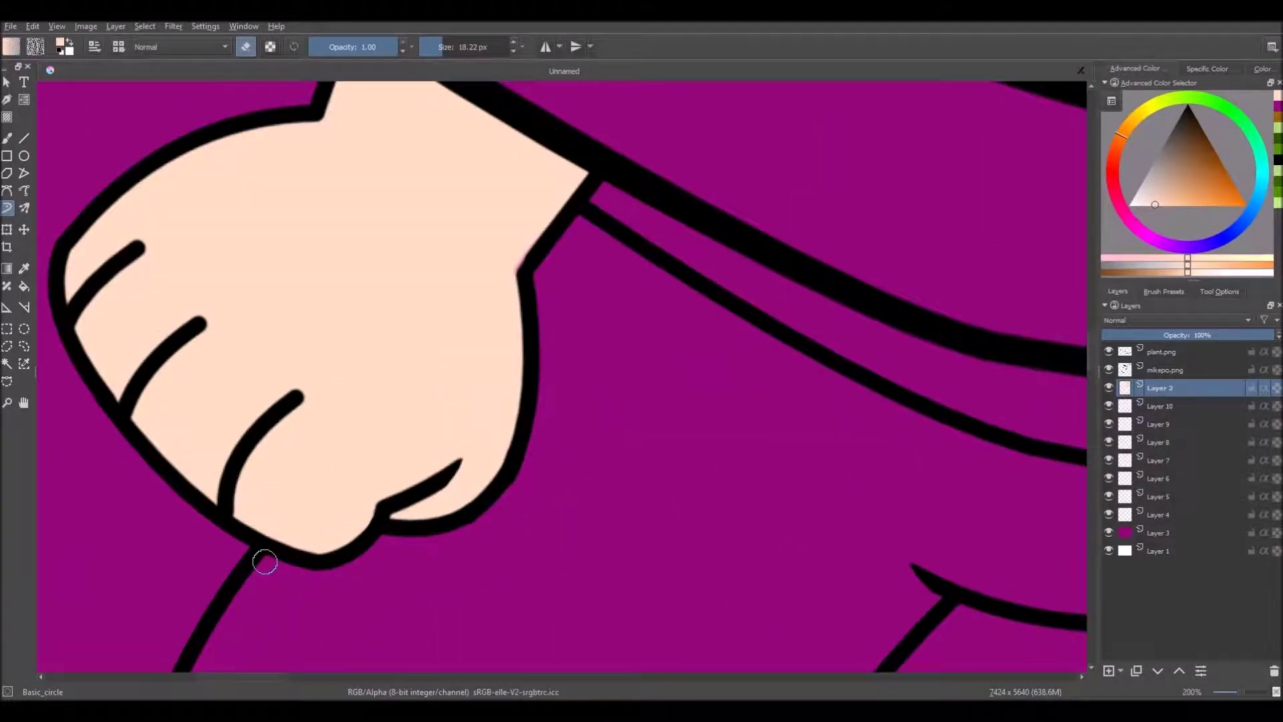
{"action": "scroll", "coordinate": [263, 555], "scroll_direction": "down", "scroll_amount": 4}
{"action": "scroll", "coordinate": [284, 311], "scroll_direction": "up", "scroll_amount": 3}
Erase the skin color overflowing the face and neck outlines with a 33.79 px eraser.
{"action": "scroll", "coordinate": [428, 324], "scroll_direction": "down", "scroll_amount": 5}
{"action": "scroll", "coordinate": [540, 257], "scroll_direction": "up", "scroll_amount": 6}
{"action": "mouse_move", "coordinate": [510, 418]}
{"action": "left_mouse_down"}
{"action": "mouse_move", "coordinate": [531, 419]}
{"action": "mouse_move", "coordinate": [552, 338]}
{"action": "left_mouse_up"}
{"action": "mouse_move", "coordinate": [314, 348]}
{"action": "left_mouse_down"}
{"action": "mouse_move", "coordinate": [312, 396]}
{"action": "mouse_move", "coordinate": [370, 482]}
{"action": "mouse_move", "coordinate": [619, 550]}
{"action": "mouse_move", "coordinate": [656, 438]}
{"action": "mouse_move", "coordinate": [525, 525]}
{"action": "left_mouse_up"}
{"action": "left_click_drag", "start_coordinate": [837, 367], "coordinate": [687, 429]}
{"action": "left_click_drag", "start_coordinate": [202, 224], "coordinate": [411, 318]}
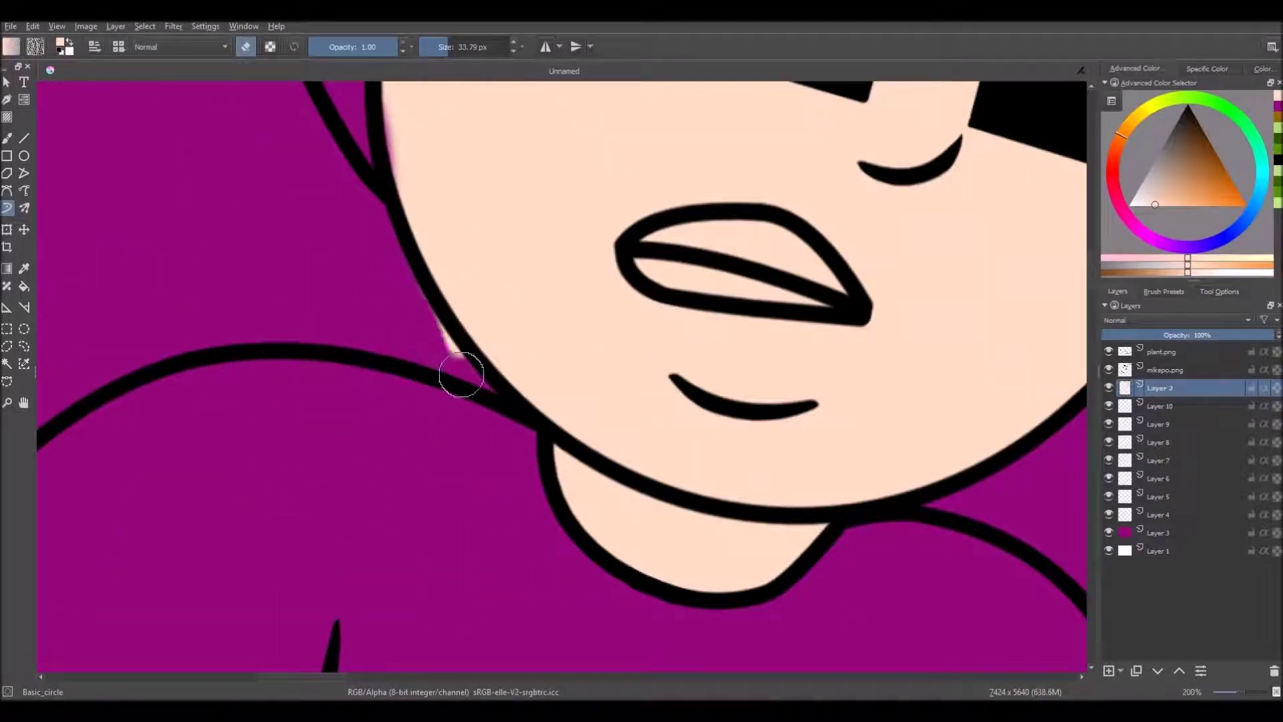
{"action": "left_click_drag", "start_coordinate": [462, 381], "coordinate": [391, 272]}
{"action": "scroll", "coordinate": [411, 358], "scroll_direction": "down", "scroll_amount": 2}
{"action": "scroll", "coordinate": [377, 148], "scroll_direction": "up", "scroll_amount": 2}
Switch back to painting and fill the unpainted gaps along the inside of the jaw outline with skin tone.
{"action": "key", "text": "e"}
{"action": "left_click_drag", "start_coordinate": [432, 312], "coordinate": [432, 338]}
{"action": "left_click_drag", "start_coordinate": [935, 501], "coordinate": [359, 291]}
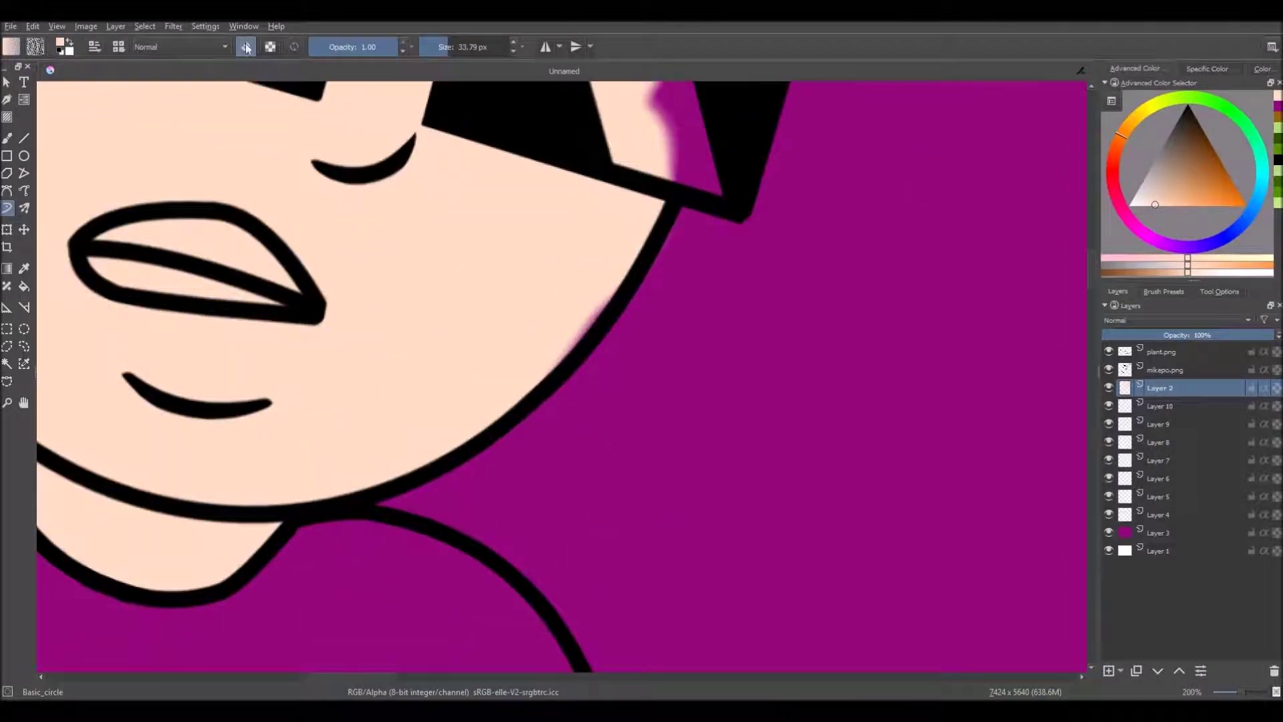
{"action": "scroll", "coordinate": [471, 264], "scroll_direction": "down", "scroll_amount": 4}
{"action": "scroll", "coordinate": [311, 170], "scroll_direction": "up", "scroll_amount": 4}
Erase the remaining skin color outside the face outline near the jaw and sunglasses.
{"action": "key", "text": "e"}
{"action": "mouse_move", "coordinate": [314, 159]}
{"action": "left_mouse_down"}
{"action": "mouse_move", "coordinate": [318, 228]}
{"action": "mouse_move", "coordinate": [349, 167]}
{"action": "left_mouse_up"}
{"action": "scroll", "coordinate": [320, 280], "scroll_direction": "down", "scroll_amount": 1}
{"action": "scroll", "coordinate": [496, 131], "scroll_direction": "up", "scroll_amount": 1}
{"action": "left_click_drag", "start_coordinate": [496, 131], "coordinate": [377, 186]}
Erase the skin color spilling into the hair above the bangs, reducing the eraser to 18.22 px for the corners.
{"action": "scroll", "coordinate": [377, 187], "scroll_direction": "up", "scroll_amount": 2}
{"action": "mouse_move", "coordinate": [201, 224]}
{"action": "left_mouse_down"}
{"action": "mouse_move", "coordinate": [287, 223]}
{"action": "mouse_move", "coordinate": [473, 264]}
{"action": "mouse_move", "coordinate": [687, 320]}
{"action": "mouse_move", "coordinate": [749, 353]}
{"action": "mouse_move", "coordinate": [839, 338]}
{"action": "left_mouse_up"}
{"action": "scroll", "coordinate": [788, 252], "scroll_direction": "up", "scroll_amount": 1}
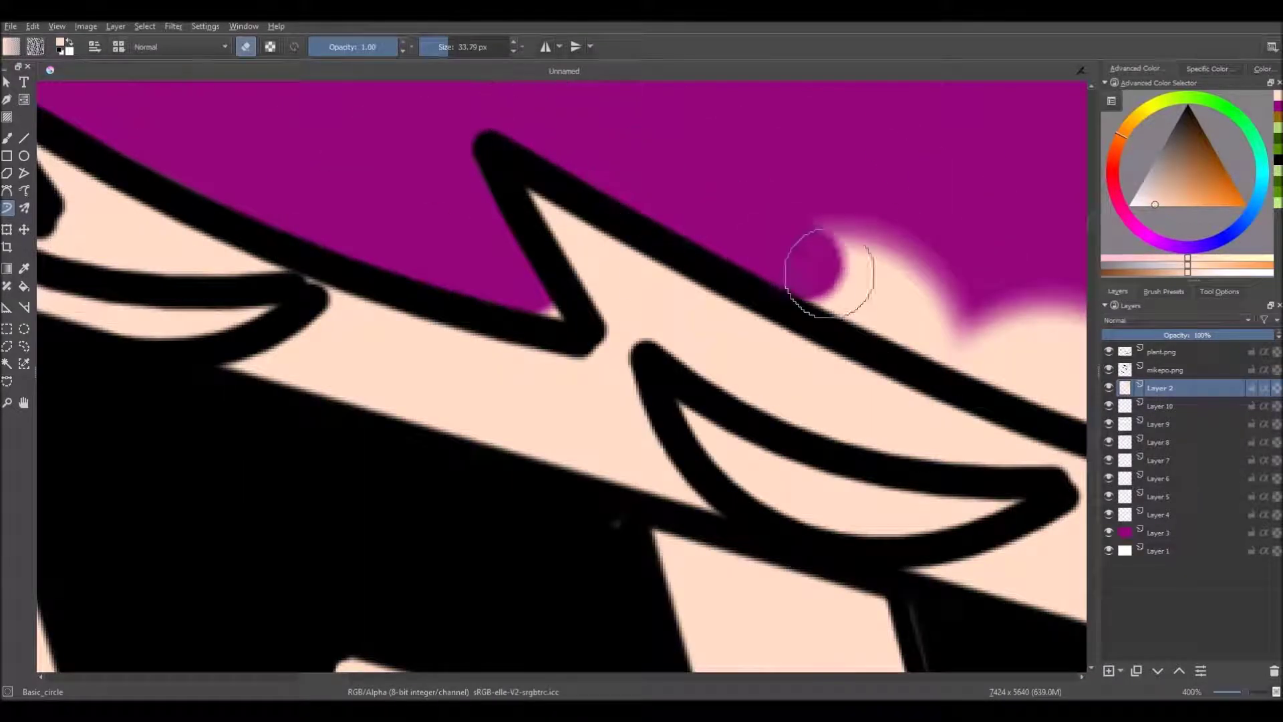
{"action": "scroll", "coordinate": [591, 145], "scroll_direction": "up", "scroll_amount": 1}
{"action": "mouse_move", "coordinate": [591, 145]}
{"action": "left_mouse_down"}
{"action": "mouse_move", "coordinate": [844, 278]}
{"action": "mouse_move", "coordinate": [895, 320]}
{"action": "left_mouse_up"}
{"action": "scroll", "coordinate": [492, 215], "scroll_direction": "down", "scroll_amount": 3}
{"action": "scroll", "coordinate": [509, 295], "scroll_direction": "up", "scroll_amount": 2}
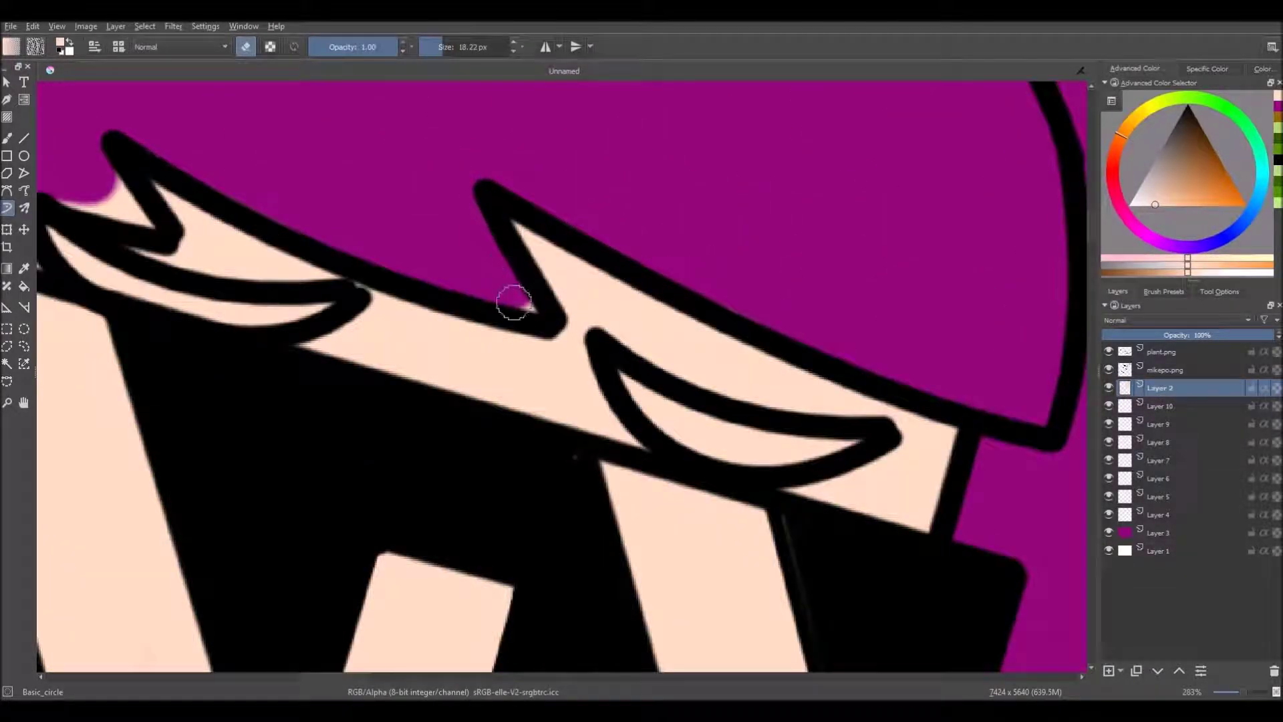
{"action": "scroll", "coordinate": [261, 217], "scroll_direction": "up", "scroll_amount": 1}
{"action": "left_click_drag", "start_coordinate": [261, 217], "coordinate": [401, 254]}
{"action": "scroll", "coordinate": [400, 254], "scroll_direction": "down", "scroll_amount": 8}
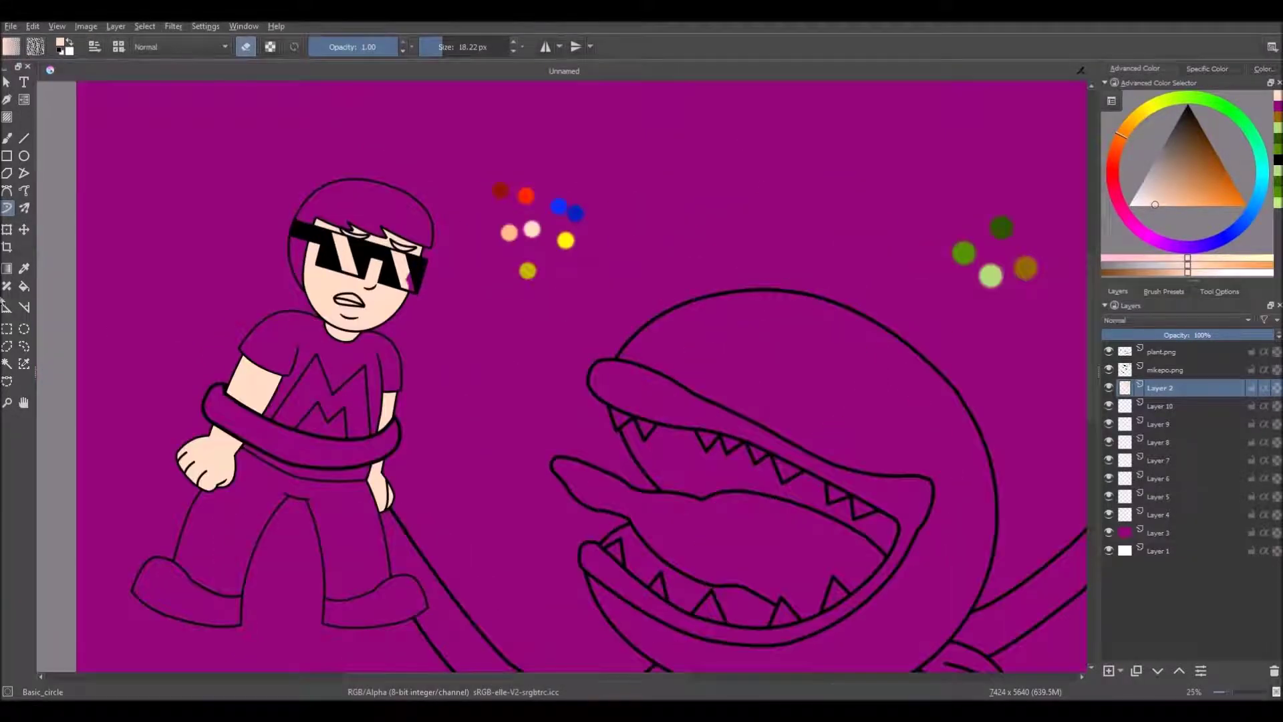
Sample the medium green swatch and paint the upper part of the plant's head with a 225.89 px brush.
{"action": "left_click", "coordinate": [23, 268]}
{"action": "left_click", "coordinate": [959, 253]}
{"action": "left_click", "coordinate": [7, 208]}
{"action": "scroll", "coordinate": [468, 100], "scroll_direction": "down", "scroll_amount": 1}
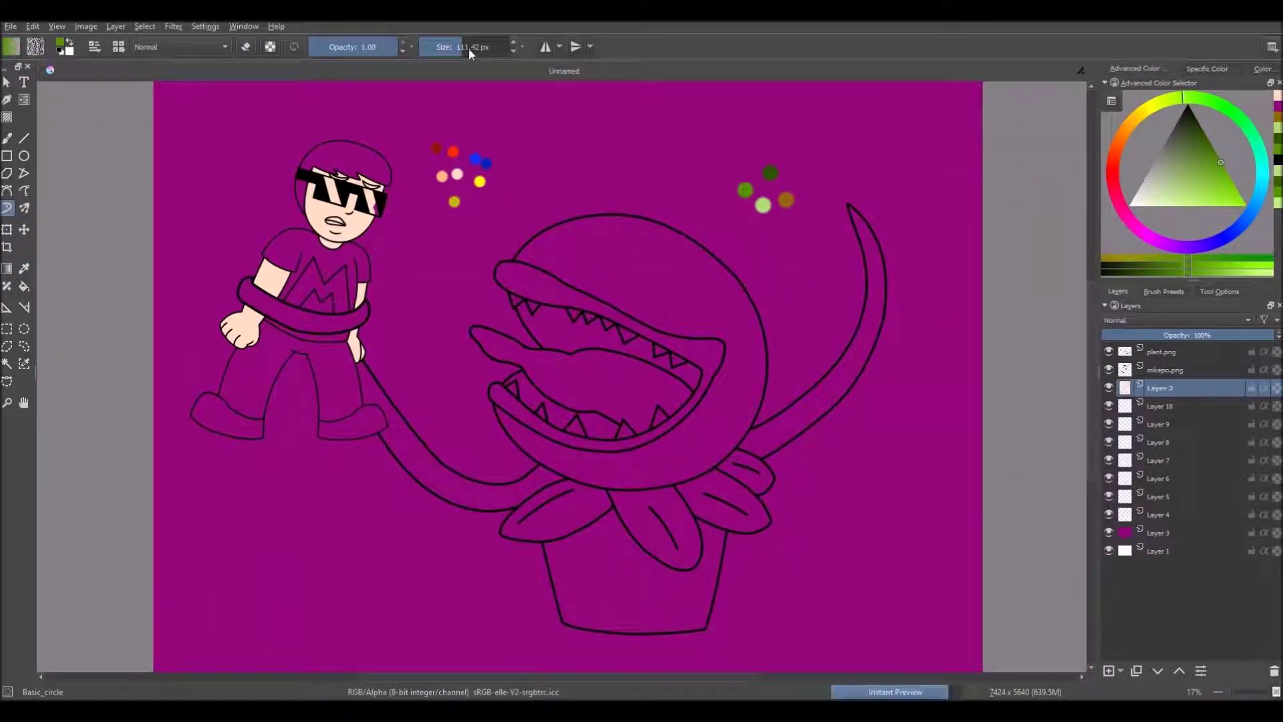
{"action": "left_click", "coordinate": [473, 47]}
{"action": "scroll", "coordinate": [594, 311], "scroll_direction": "up", "scroll_amount": 1}
{"action": "left_click_drag", "start_coordinate": [523, 230], "coordinate": [481, 249]}
{"action": "left_click_drag", "start_coordinate": [588, 198], "coordinate": [638, 267]}
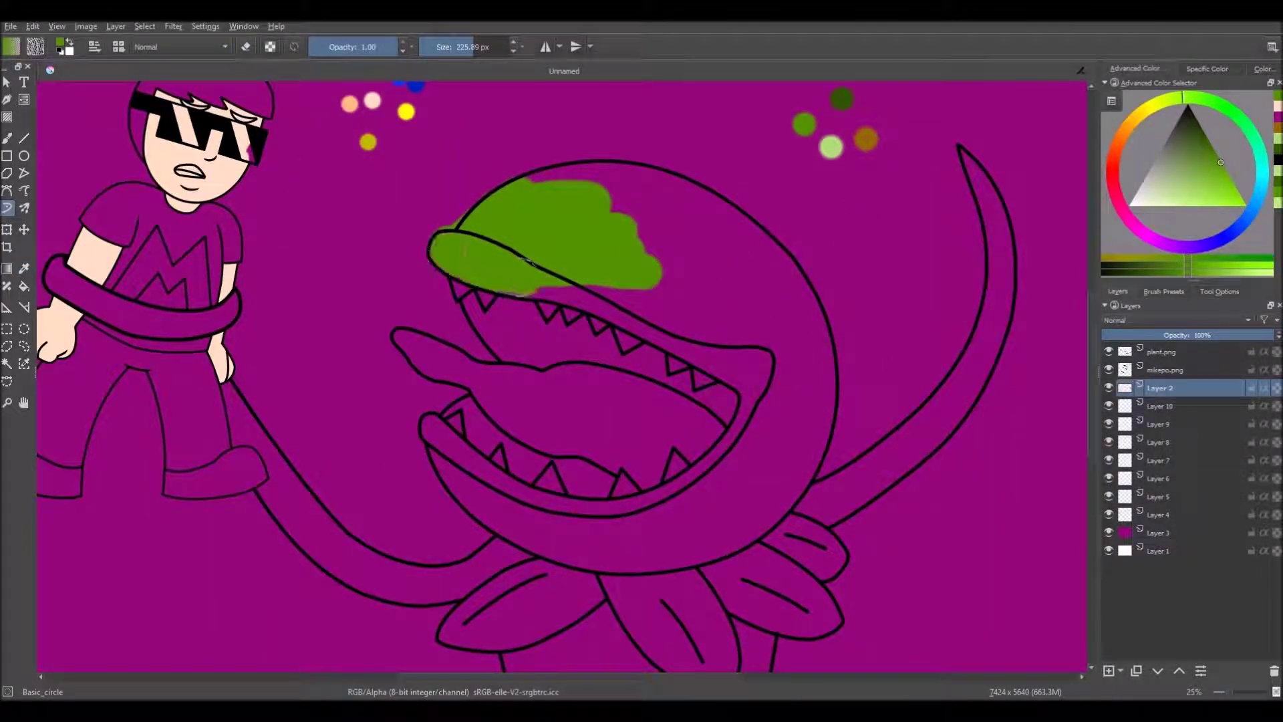
{"action": "left_click_drag", "start_coordinate": [528, 291], "coordinate": [708, 306]}
{"action": "left_click_drag", "start_coordinate": [545, 174], "coordinate": [748, 274]}
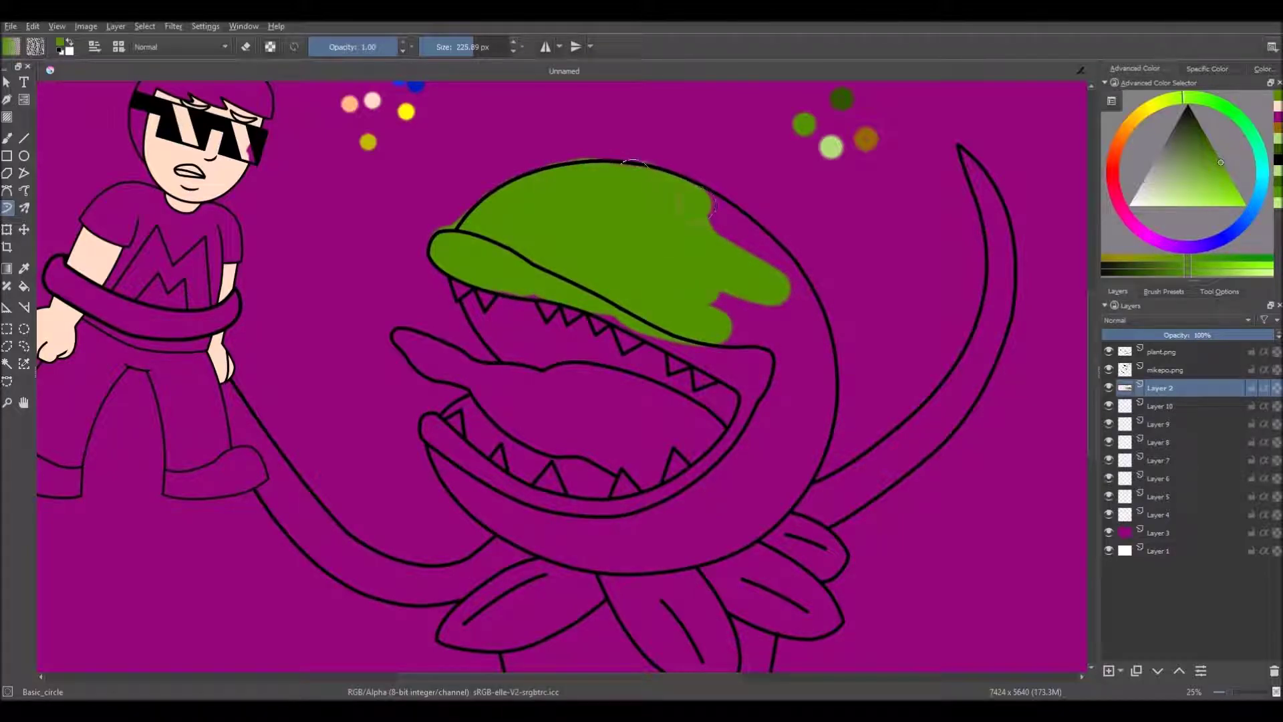
Paint the back of the plant's head and its lower jaw with the same green.
{"action": "left_click_drag", "start_coordinate": [782, 314], "coordinate": [688, 505]}
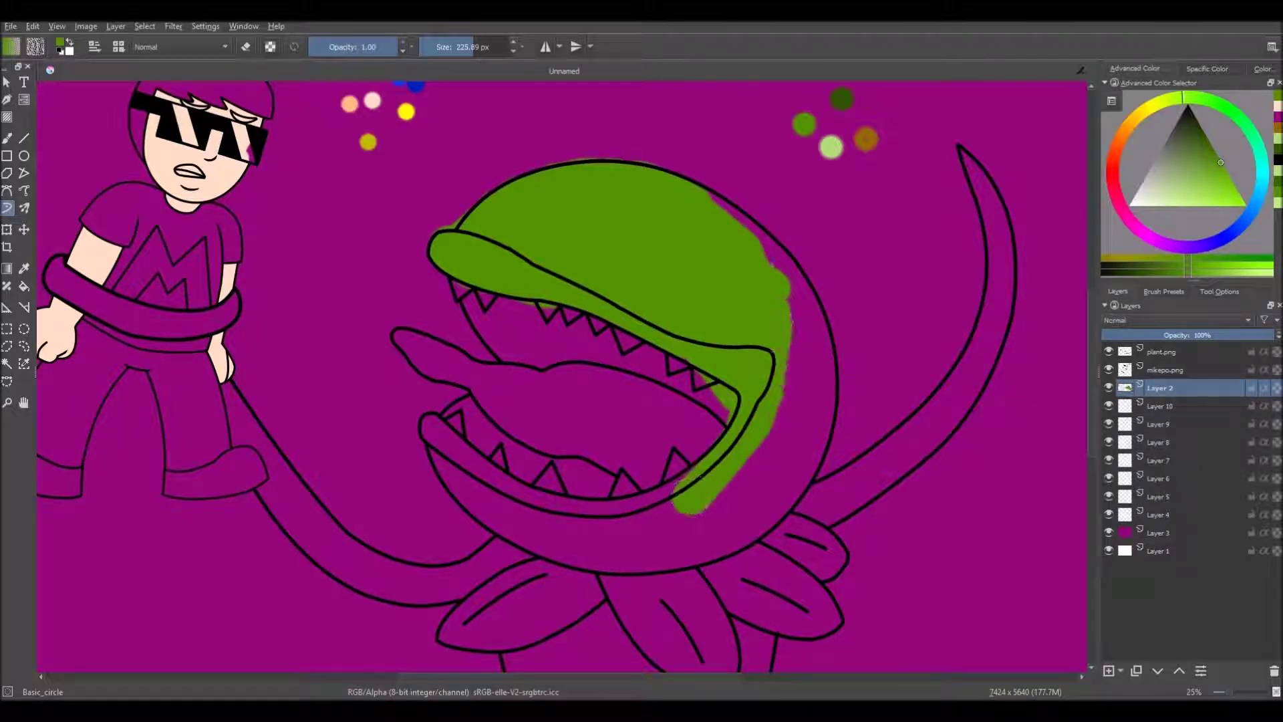
{"action": "mouse_move", "coordinate": [802, 351]}
{"action": "left_mouse_down"}
{"action": "mouse_move", "coordinate": [689, 528]}
{"action": "mouse_move", "coordinate": [476, 497]}
{"action": "left_mouse_up"}
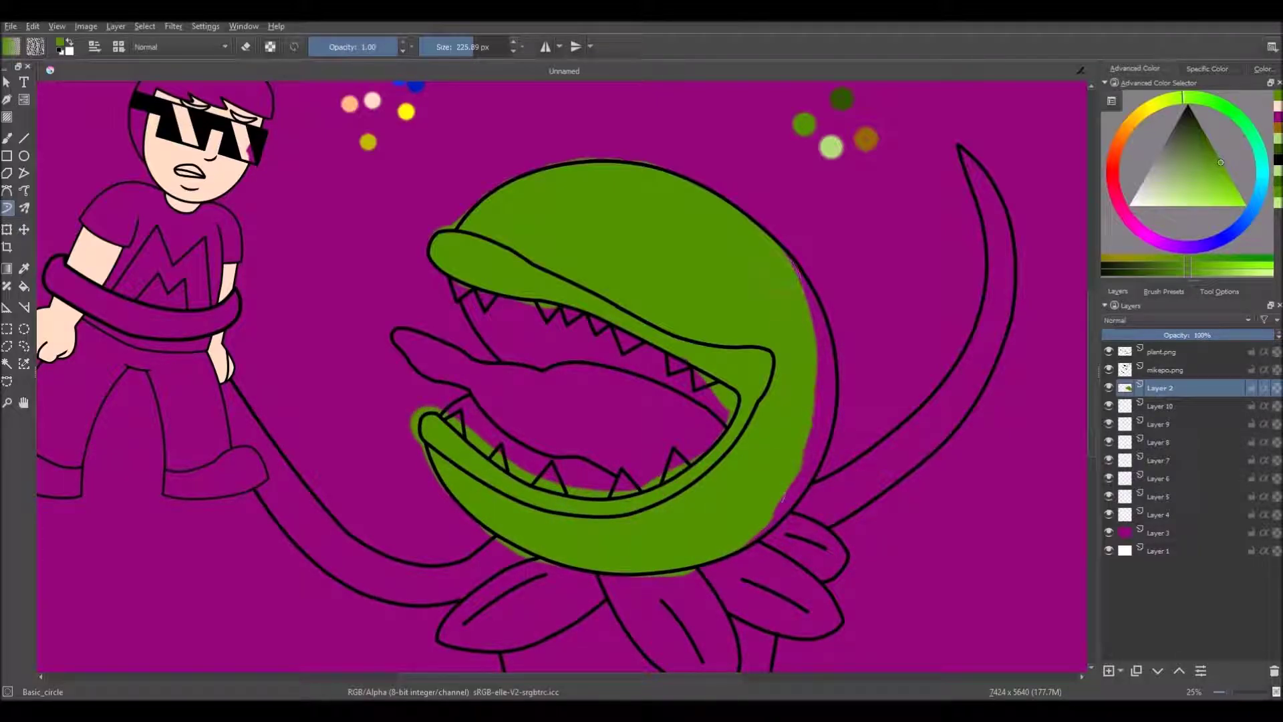
{"action": "scroll", "coordinate": [689, 314], "scroll_direction": "down", "scroll_amount": 2}
{"action": "scroll", "coordinate": [614, 344], "scroll_direction": "up", "scroll_amount": 3}
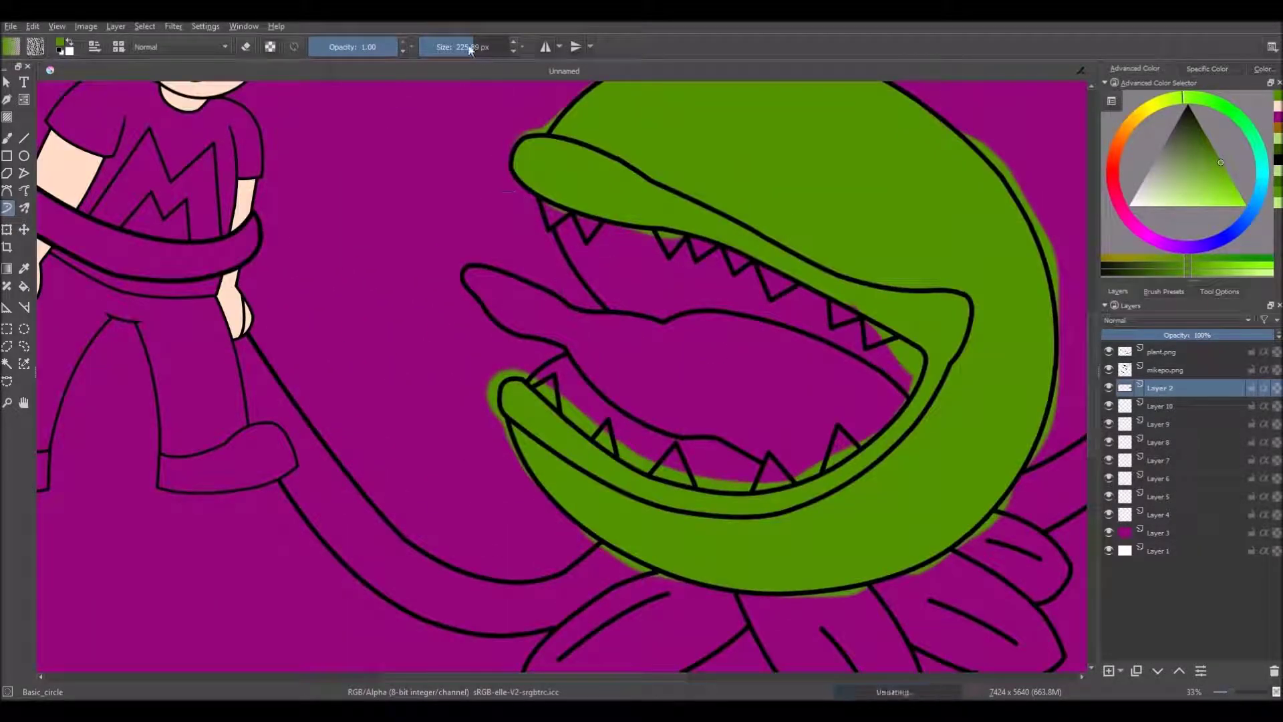
Erase the green overflow around the tip of the plant's lower lip with a 66.93 px eraser.
{"action": "scroll", "coordinate": [494, 406], "scroll_direction": "up", "scroll_amount": 3}
{"action": "left_click_drag", "start_coordinate": [463, 46], "coordinate": [455, 47]}
{"action": "mouse_move", "coordinate": [508, 314]}
{"action": "left_mouse_down"}
{"action": "mouse_move", "coordinate": [501, 474]}
{"action": "mouse_move", "coordinate": [519, 299]}
{"action": "mouse_move", "coordinate": [670, 384]}
{"action": "left_mouse_up"}
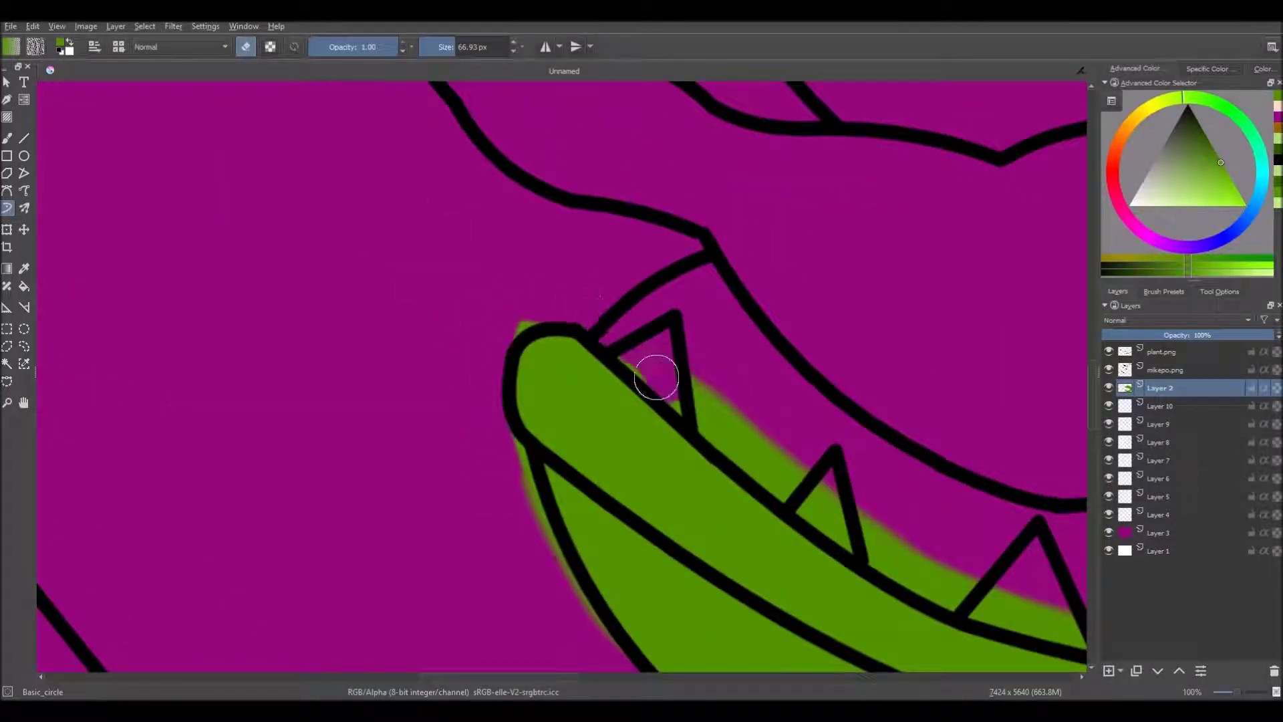
{"action": "left_click_drag", "start_coordinate": [499, 333], "coordinate": [349, 251]}
{"action": "left_click_drag", "start_coordinate": [549, 304], "coordinate": [581, 345]}
{"action": "mouse_move", "coordinate": [708, 433]}
{"action": "left_mouse_down"}
{"action": "mouse_move", "coordinate": [524, 333]}
{"action": "mouse_move", "coordinate": [713, 435]}
{"action": "mouse_move", "coordinate": [515, 373]}
{"action": "mouse_move", "coordinate": [775, 425]}
{"action": "left_mouse_up"}
Erase the green spilling into the plant's mouth, along the lower teeth and the mouth corner.
{"action": "scroll", "coordinate": [727, 435], "scroll_direction": "up", "scroll_amount": 1}
{"action": "mouse_move", "coordinate": [1022, 348]}
{"action": "left_mouse_down"}
{"action": "mouse_move", "coordinate": [795, 396]}
{"action": "mouse_move", "coordinate": [710, 447]}
{"action": "mouse_move", "coordinate": [905, 361]}
{"action": "left_mouse_up"}
{"action": "left_click_drag", "start_coordinate": [741, 369], "coordinate": [514, 452]}
{"action": "left_click_drag", "start_coordinate": [869, 308], "coordinate": [750, 407]}
{"action": "left_click_drag", "start_coordinate": [888, 220], "coordinate": [544, 498]}
{"action": "left_click_drag", "start_coordinate": [713, 346], "coordinate": [575, 535]}
{"action": "left_click_drag", "start_coordinate": [523, 167], "coordinate": [534, 249]}
{"action": "mouse_move", "coordinate": [534, 250]}
{"action": "left_mouse_down"}
{"action": "mouse_move", "coordinate": [685, 363]}
{"action": "mouse_move", "coordinate": [676, 372]}
{"action": "left_mouse_up"}
{"action": "scroll", "coordinate": [676, 372], "scroll_direction": "down", "scroll_amount": 4}
{"action": "scroll", "coordinate": [425, 251], "scroll_direction": "up", "scroll_amount": 4}
Erase the green overflow under the plant's upper lip between the upper teeth.
{"action": "mouse_move", "coordinate": [316, 252]}
{"action": "left_mouse_down"}
{"action": "mouse_move", "coordinate": [407, 256]}
{"action": "mouse_move", "coordinate": [534, 283]}
{"action": "left_mouse_up"}
{"action": "left_click_drag", "start_coordinate": [374, 241], "coordinate": [904, 406]}
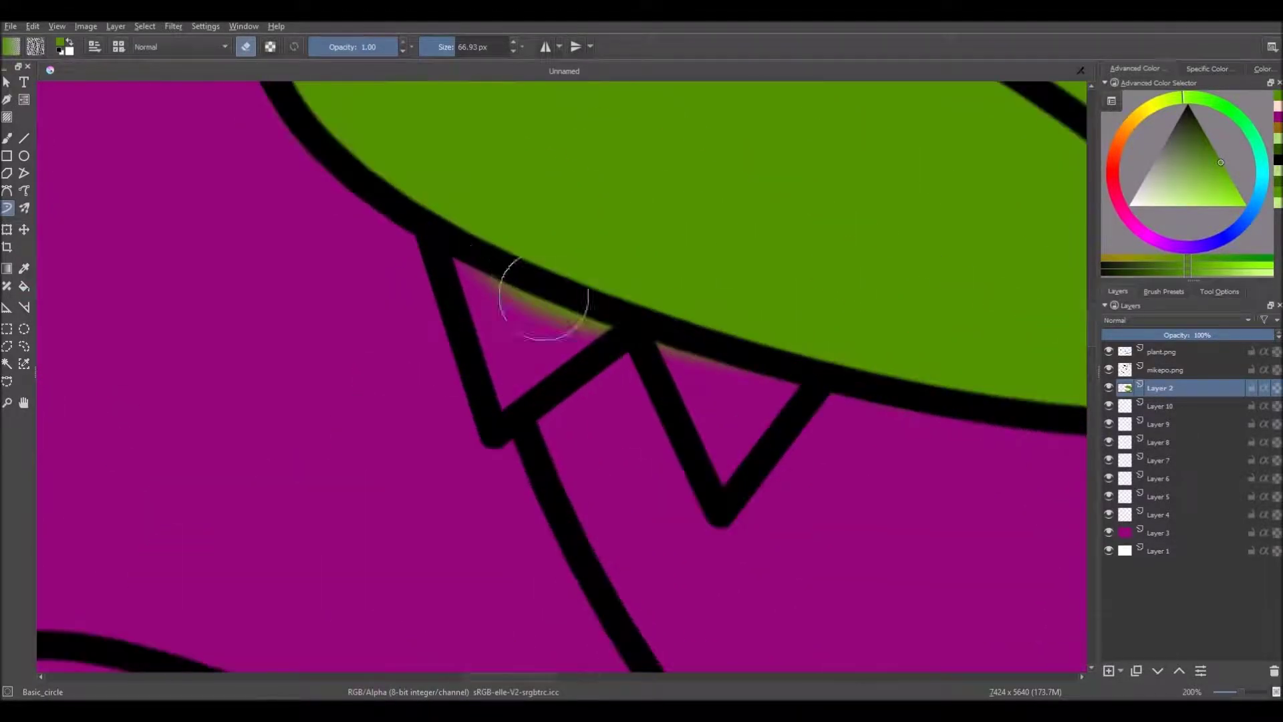
{"action": "left_click_drag", "start_coordinate": [547, 298], "coordinate": [635, 340]}
{"action": "scroll", "coordinate": [648, 399], "scroll_direction": "down", "scroll_amount": 3}
{"action": "scroll", "coordinate": [588, 187], "scroll_direction": "up", "scroll_amount": 4}
{"action": "mouse_move", "coordinate": [844, 134]}
{"action": "left_mouse_down"}
{"action": "mouse_move", "coordinate": [550, 406]}
{"action": "mouse_move", "coordinate": [408, 488]}
{"action": "left_mouse_up"}
Erase the green overflow above the outline along the top of the plant's head.
{"action": "scroll", "coordinate": [407, 488], "scroll_direction": "down", "scroll_amount": 5}
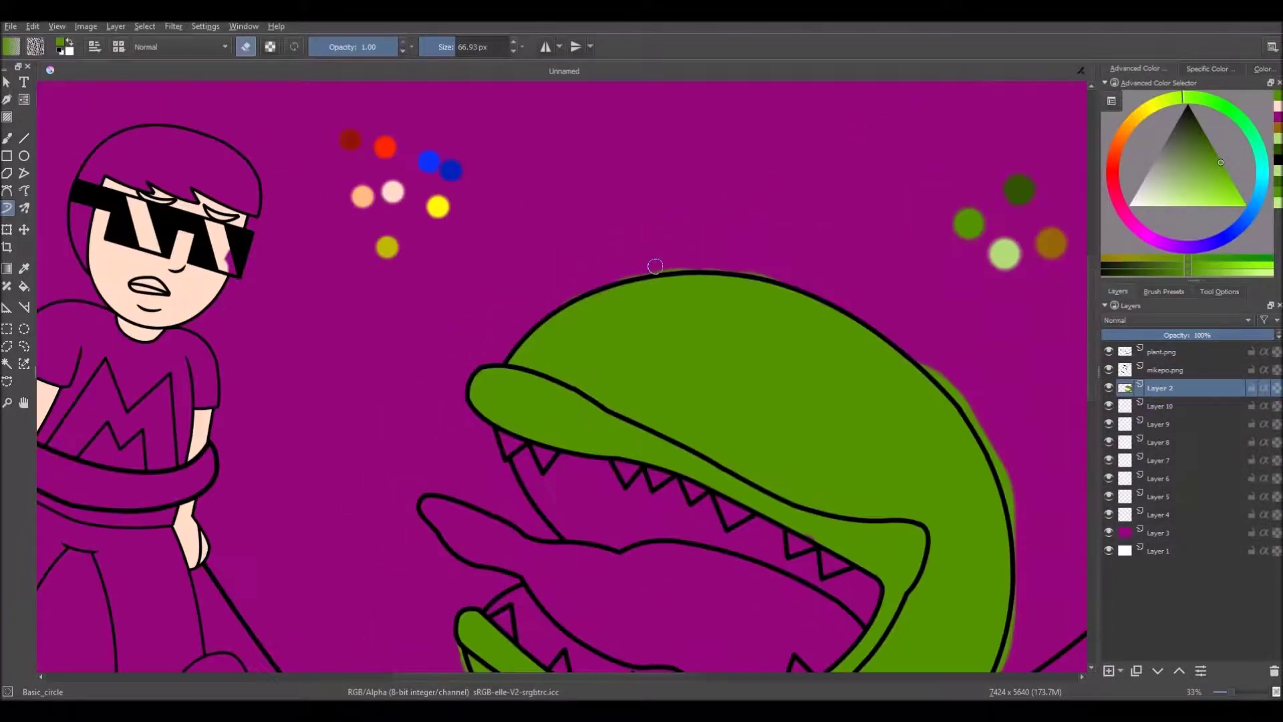
{"action": "scroll", "coordinate": [459, 321], "scroll_direction": "up", "scroll_amount": 4}
{"action": "left_click_drag", "start_coordinate": [458, 321], "coordinate": [1047, 334]}
{"action": "scroll", "coordinate": [1047, 334], "scroll_direction": "down", "scroll_amount": 4}
{"action": "scroll", "coordinate": [802, 395], "scroll_direction": "up", "scroll_amount": 4}
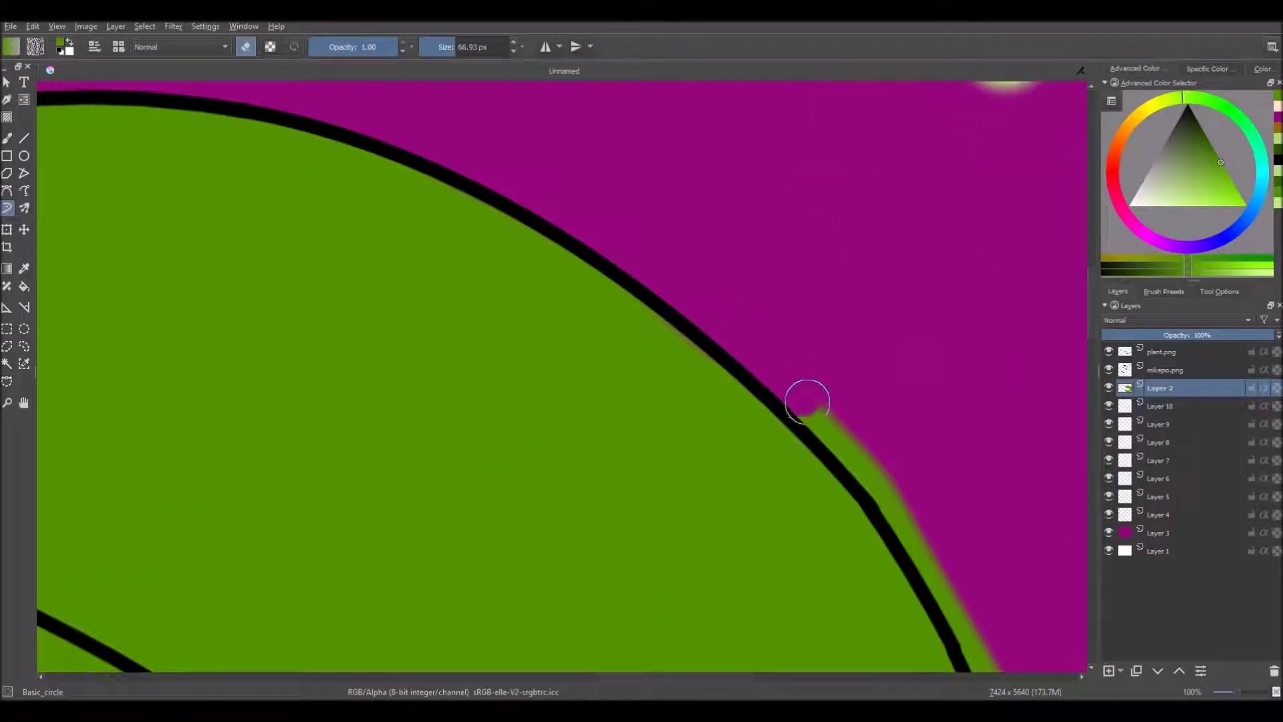
{"action": "scroll", "coordinate": [802, 394], "scroll_direction": "down", "scroll_amount": 4}
{"action": "scroll", "coordinate": [566, 220], "scroll_direction": "up", "scroll_amount": 3}
Erase the green overflow along the back of the plant's head down to the leaves.
{"action": "mouse_move", "coordinate": [566, 220]}
{"action": "left_mouse_down"}
{"action": "mouse_move", "coordinate": [629, 309]}
{"action": "mouse_move", "coordinate": [700, 499]}
{"action": "mouse_move", "coordinate": [703, 658]}
{"action": "left_mouse_up"}
{"action": "scroll", "coordinate": [673, 507], "scroll_direction": "down", "scroll_amount": 2}
{"action": "scroll", "coordinate": [673, 507], "scroll_direction": "up", "scroll_amount": 3}
{"action": "left_click_drag", "start_coordinate": [702, 183], "coordinate": [652, 658]}
{"action": "scroll", "coordinate": [730, 357], "scroll_direction": "down", "scroll_amount": 2}
{"action": "scroll", "coordinate": [730, 358], "scroll_direction": "down", "scroll_amount": 2}
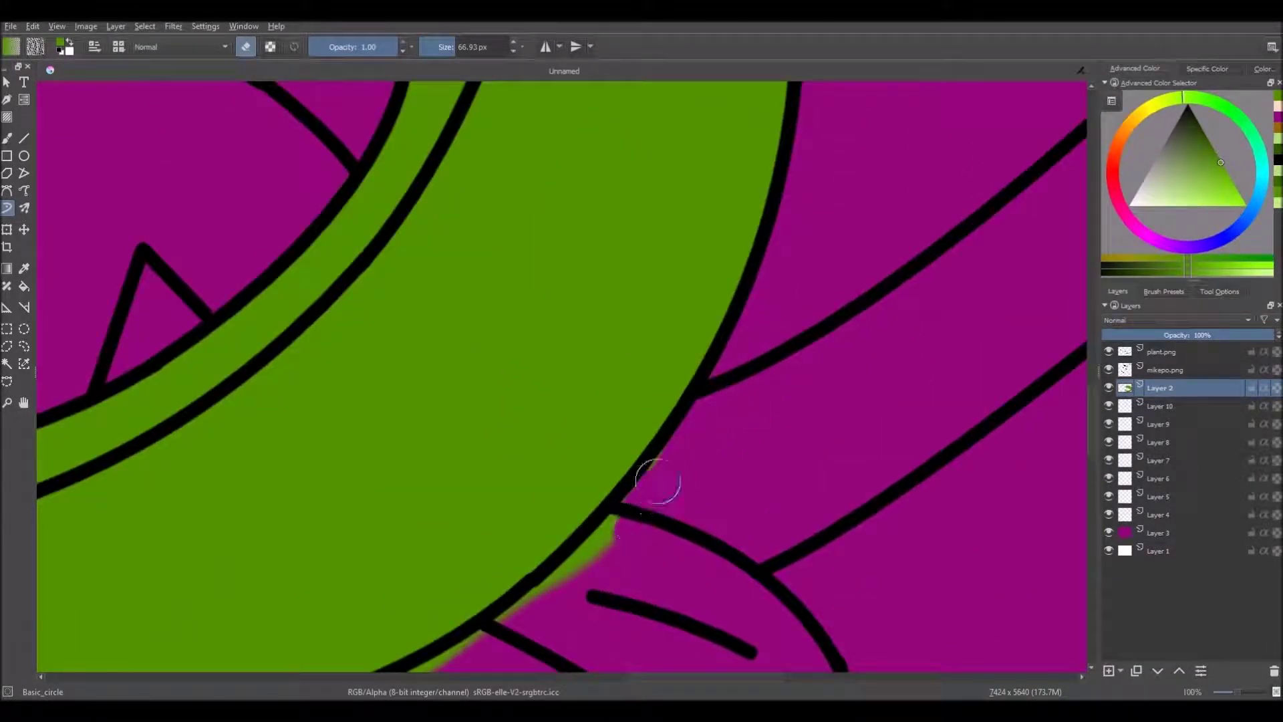
{"action": "scroll", "coordinate": [601, 524], "scroll_direction": "down", "scroll_amount": 2}
{"action": "scroll", "coordinate": [1002, 214], "scroll_direction": "up", "scroll_amount": 3}
Erase the green overflow beneath the plant's head, over the leaves and along the lower jaw.
{"action": "mouse_move", "coordinate": [1002, 214]}
{"action": "left_mouse_down"}
{"action": "mouse_move", "coordinate": [638, 367]}
{"action": "mouse_move", "coordinate": [290, 415]}
{"action": "left_mouse_up"}
{"action": "scroll", "coordinate": [583, 371], "scroll_direction": "down", "scroll_amount": 4}
{"action": "scroll", "coordinate": [280, 334], "scroll_direction": "up", "scroll_amount": 4}
{"action": "mouse_move", "coordinate": [292, 223]}
{"action": "left_mouse_down"}
{"action": "mouse_move", "coordinate": [448, 333]}
{"action": "mouse_move", "coordinate": [765, 456]}
{"action": "left_mouse_up"}
{"action": "scroll", "coordinate": [615, 424], "scroll_direction": "down", "scroll_amount": 4}
{"action": "scroll", "coordinate": [509, 337], "scroll_direction": "up", "scroll_amount": 4}
{"action": "left_click_drag", "start_coordinate": [397, 297], "coordinate": [528, 505]}
{"action": "scroll", "coordinate": [473, 419], "scroll_direction": "down", "scroll_amount": 3}
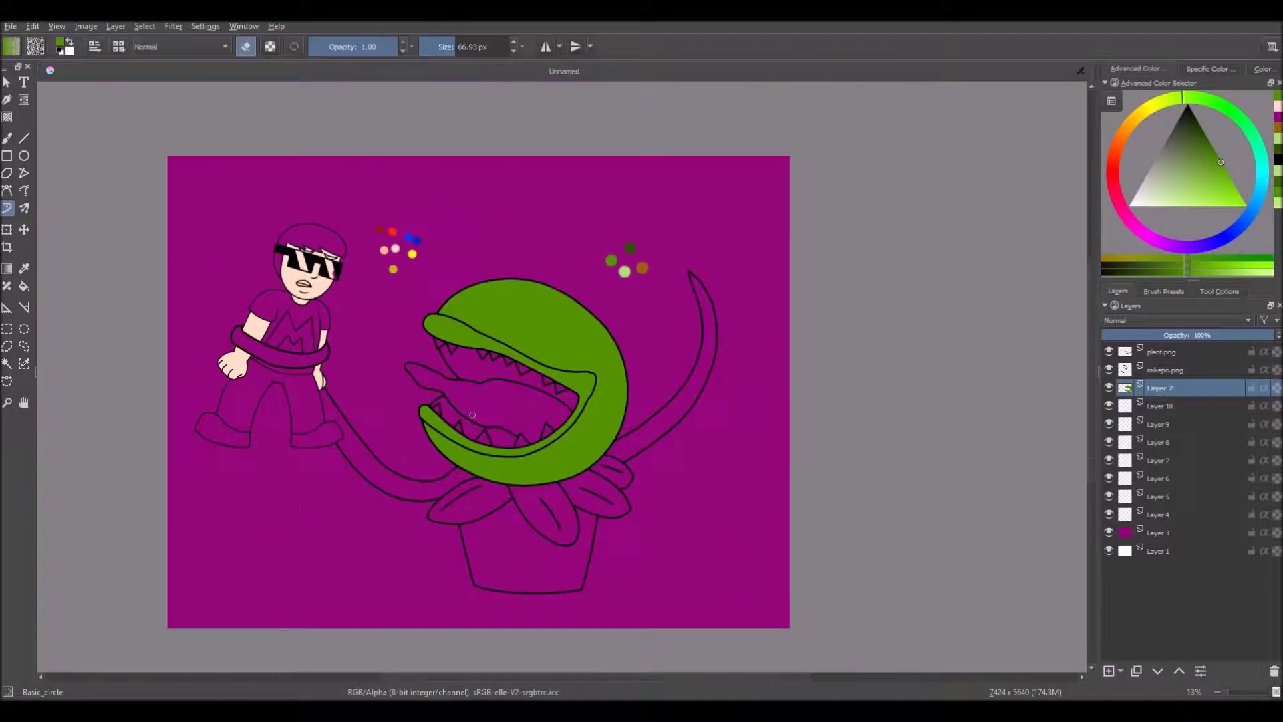
Sample the bright red swatch and paint the character's shirt on Layer 10, leaving the area around the M emblem partly unfilled.
{"action": "scroll", "coordinate": [311, 270], "scroll_direction": "up", "scroll_amount": 2}
{"action": "left_click", "coordinate": [23, 268]}
{"action": "left_click", "coordinate": [473, 192]}
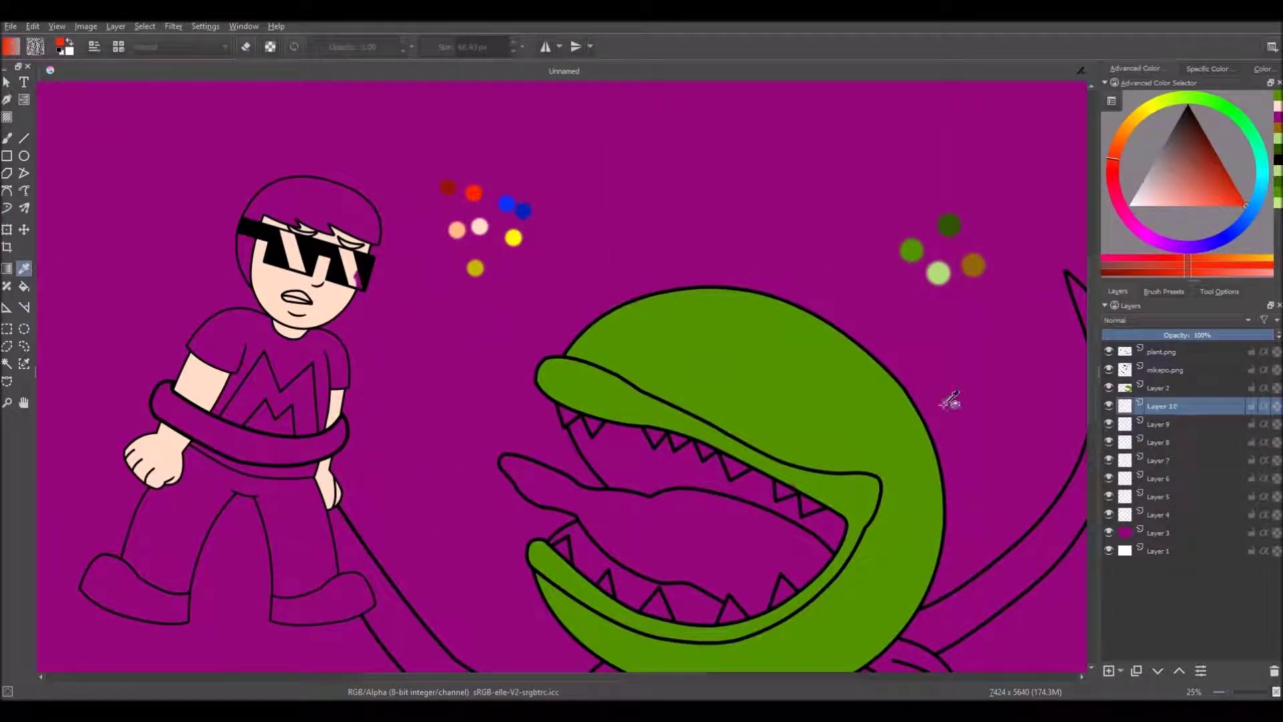
{"action": "left_click", "coordinate": [8, 209]}
{"action": "left_click", "coordinate": [459, 48]}
{"action": "scroll", "coordinate": [222, 400], "scroll_direction": "up", "scroll_amount": 3}
{"action": "mouse_move", "coordinate": [197, 424]}
{"action": "left_mouse_down"}
{"action": "mouse_move", "coordinate": [221, 287]}
{"action": "mouse_move", "coordinate": [188, 264]}
{"action": "mouse_move", "coordinate": [321, 193]}
{"action": "mouse_move", "coordinate": [300, 341]}
{"action": "mouse_move", "coordinate": [375, 481]}
{"action": "mouse_move", "coordinate": [354, 227]}
{"action": "mouse_move", "coordinate": [444, 331]}
{"action": "mouse_move", "coordinate": [494, 361]}
{"action": "mouse_move", "coordinate": [514, 264]}
{"action": "mouse_move", "coordinate": [538, 261]}
{"action": "left_mouse_up"}
{"action": "scroll", "coordinate": [493, 294], "scroll_direction": "down", "scroll_amount": 4}
{"action": "scroll", "coordinate": [409, 365], "scroll_direction": "up", "scroll_amount": 4}
{"action": "mouse_move", "coordinate": [414, 294]}
{"action": "left_mouse_down"}
{"action": "mouse_move", "coordinate": [467, 336]}
{"action": "mouse_move", "coordinate": [661, 384]}
{"action": "mouse_move", "coordinate": [705, 374]}
{"action": "left_mouse_up"}
{"action": "scroll", "coordinate": [518, 365], "scroll_direction": "down", "scroll_amount": 1}
Erase the red spilling below the shirt's hem with a 50 px eraser.
{"action": "left_click", "coordinate": [452, 47]}
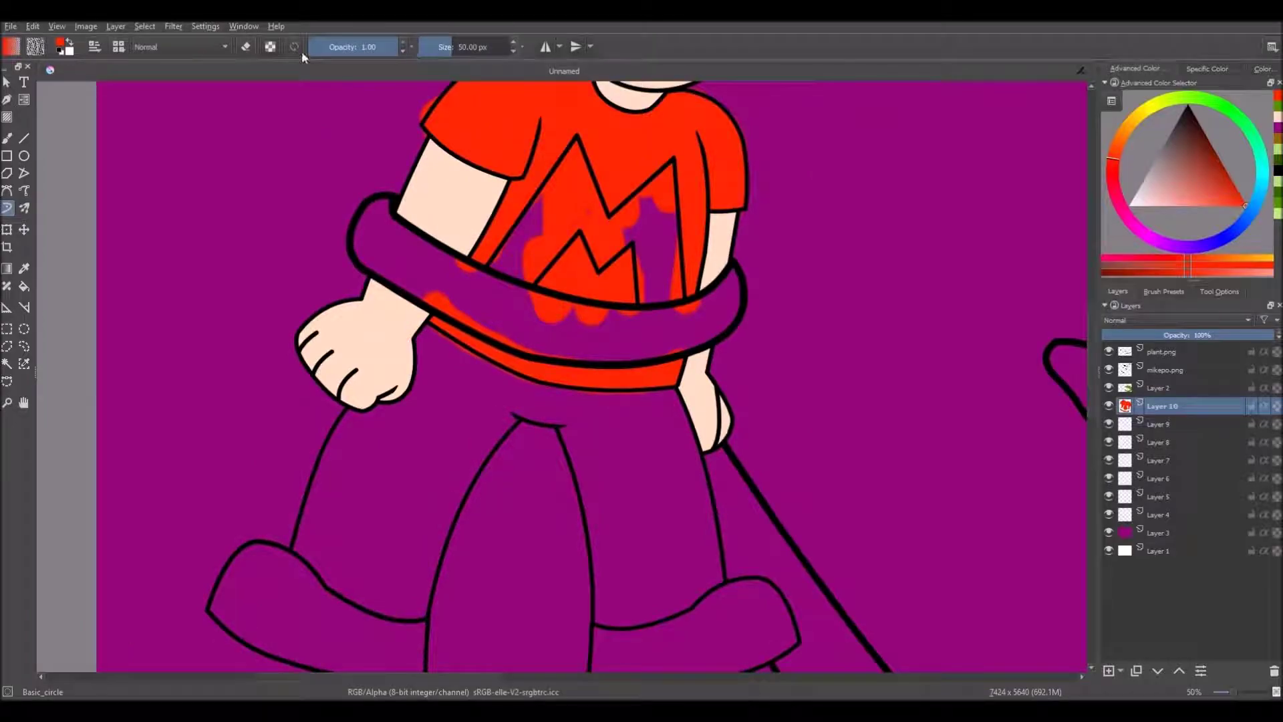
{"action": "key", "text": "e"}
{"action": "scroll", "coordinate": [461, 347], "scroll_direction": "up", "scroll_amount": 4}
{"action": "left_click_drag", "start_coordinate": [596, 421], "coordinate": [738, 483]}
{"action": "scroll", "coordinate": [307, 412], "scroll_direction": "down", "scroll_amount": 2}
{"action": "scroll", "coordinate": [654, 499], "scroll_direction": "up", "scroll_amount": 2}
{"action": "scroll", "coordinate": [733, 461], "scroll_direction": "down", "scroll_amount": 2}
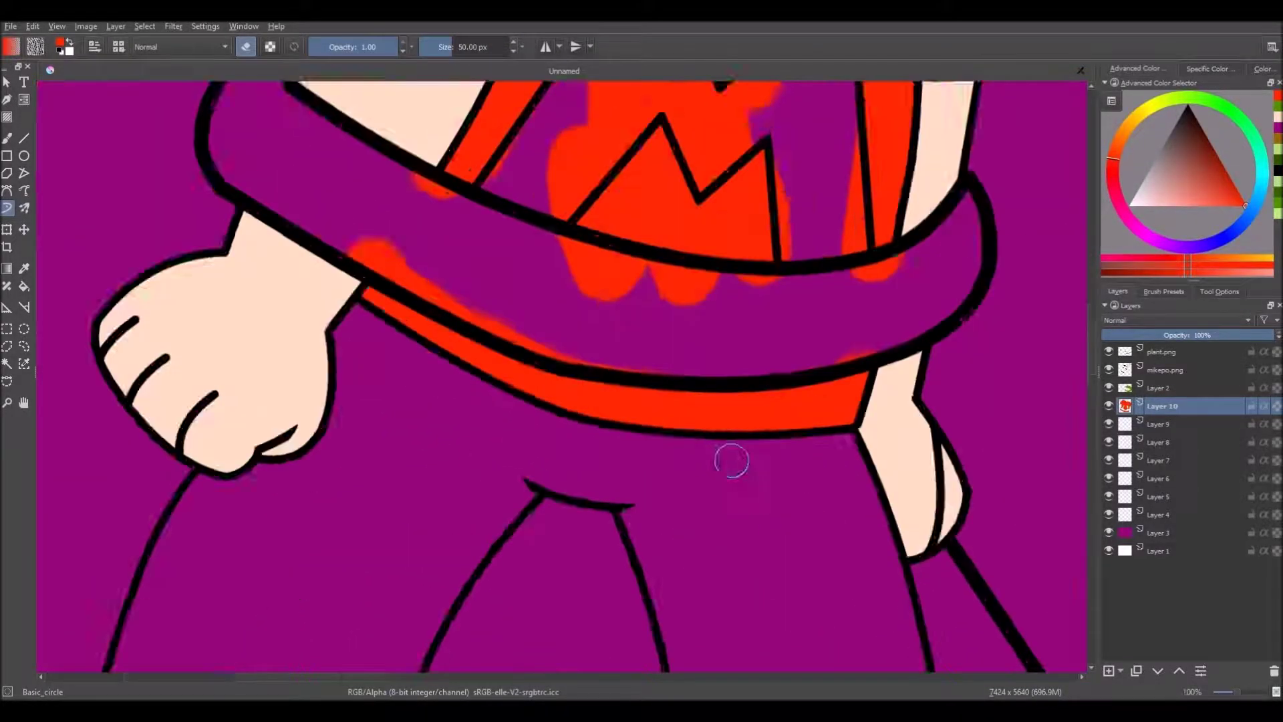
Erase the red overflow from the vine wrapped around the character's waist.
{"action": "scroll", "coordinate": [421, 281], "scroll_direction": "up", "scroll_amount": 2}
{"action": "mouse_move", "coordinate": [309, 232]}
{"action": "left_mouse_down"}
{"action": "mouse_move", "coordinate": [567, 370]}
{"action": "mouse_move", "coordinate": [947, 451]}
{"action": "left_mouse_up"}
{"action": "scroll", "coordinate": [554, 401], "scroll_direction": "down", "scroll_amount": 3}
{"action": "scroll", "coordinate": [596, 394], "scroll_direction": "up", "scroll_amount": 3}
{"action": "mouse_move", "coordinate": [245, 181]}
{"action": "left_mouse_down"}
{"action": "mouse_move", "coordinate": [661, 283]}
{"action": "mouse_move", "coordinate": [533, 298]}
{"action": "mouse_move", "coordinate": [1054, 235]}
{"action": "left_mouse_up"}
{"action": "scroll", "coordinate": [673, 311], "scroll_direction": "down", "scroll_amount": 2}
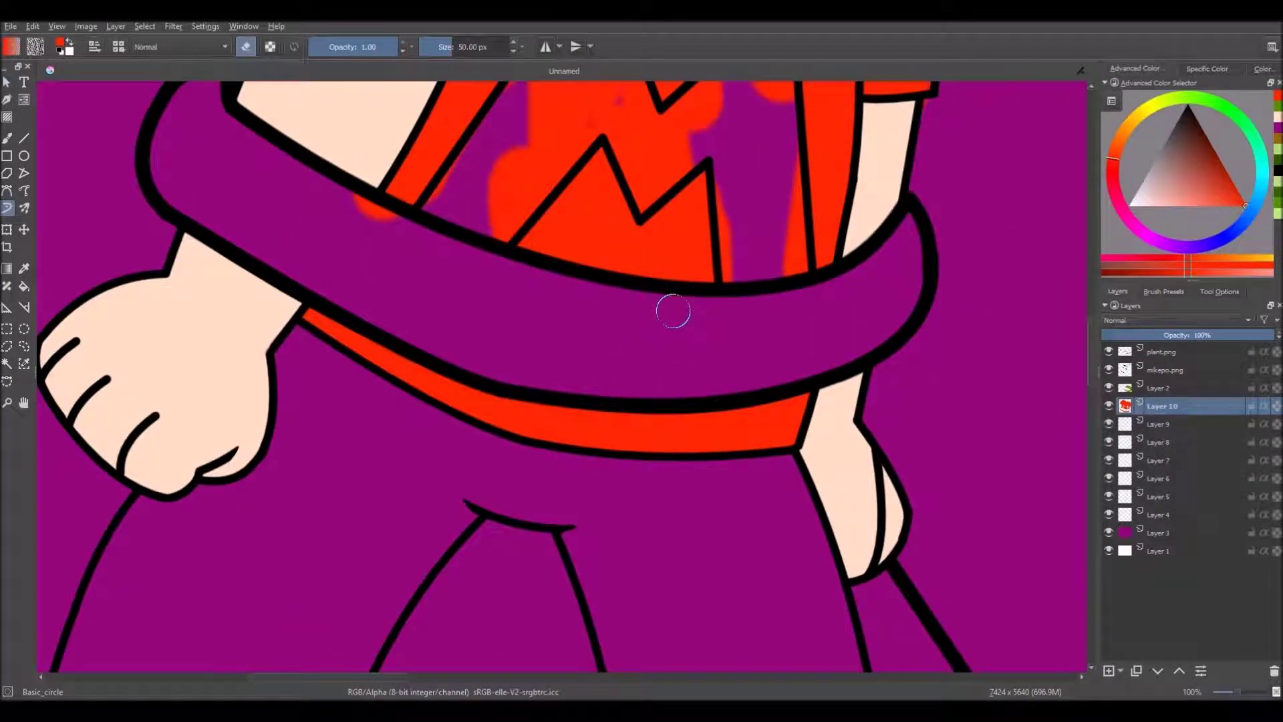
{"action": "scroll", "coordinate": [672, 310], "scroll_direction": "down", "scroll_amount": 2}
Erase the red overflow around the shirt's right sleeve and shoulder.
{"action": "scroll", "coordinate": [510, 209], "scroll_direction": "up", "scroll_amount": 4}
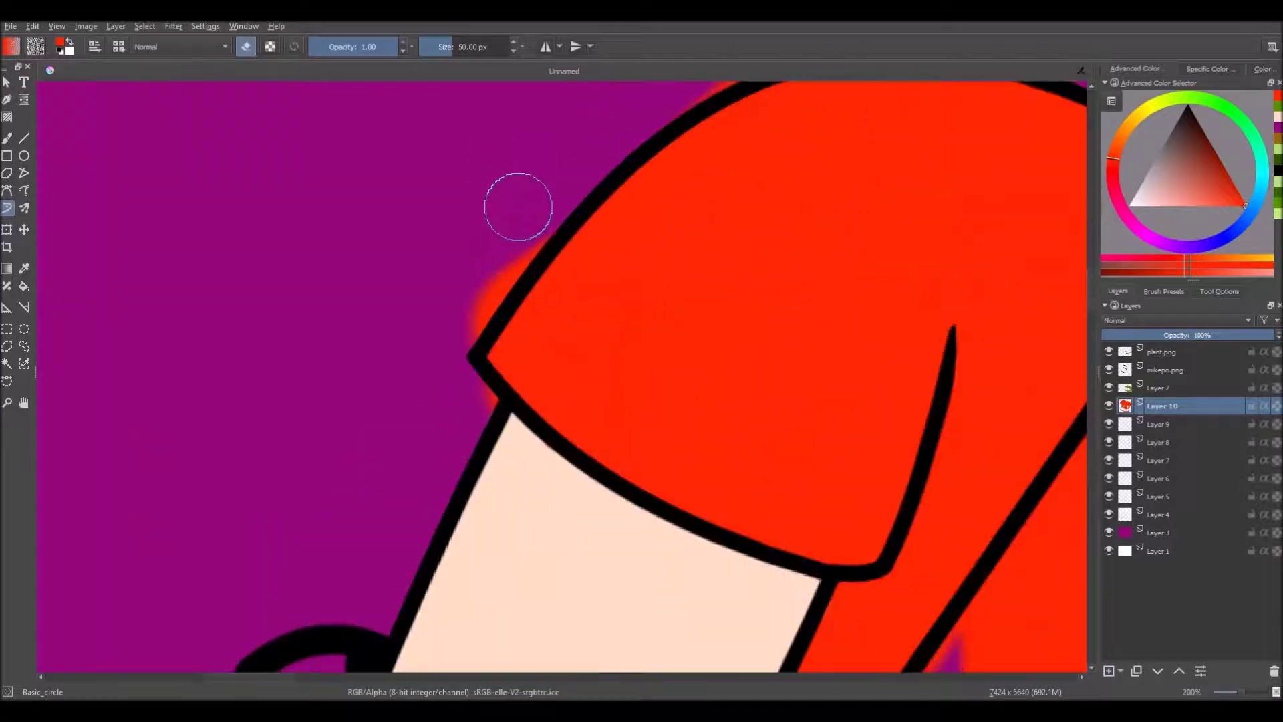
{"action": "left_click_drag", "start_coordinate": [450, 351], "coordinate": [469, 402]}
{"action": "scroll", "coordinate": [461, 308], "scroll_direction": "down", "scroll_amount": 3}
{"action": "scroll", "coordinate": [554, 240], "scroll_direction": "up", "scroll_amount": 3}
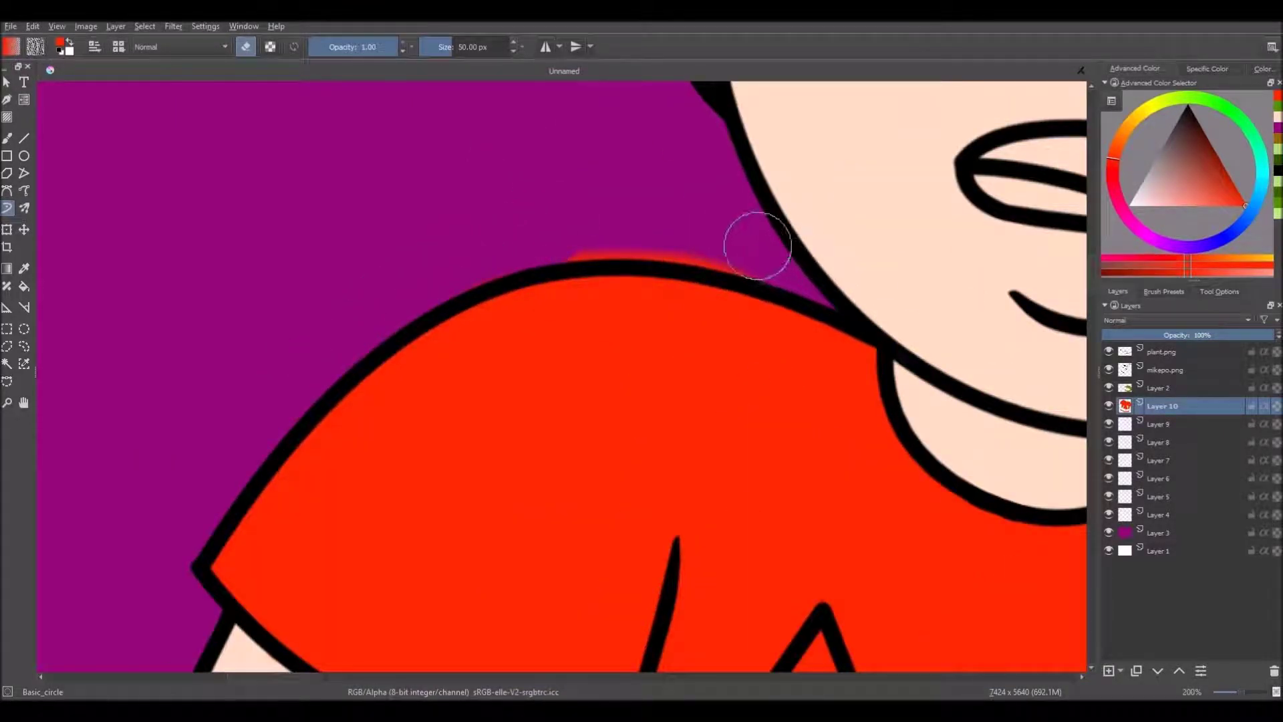
{"action": "scroll", "coordinate": [458, 209], "scroll_direction": "down", "scroll_amount": 2}
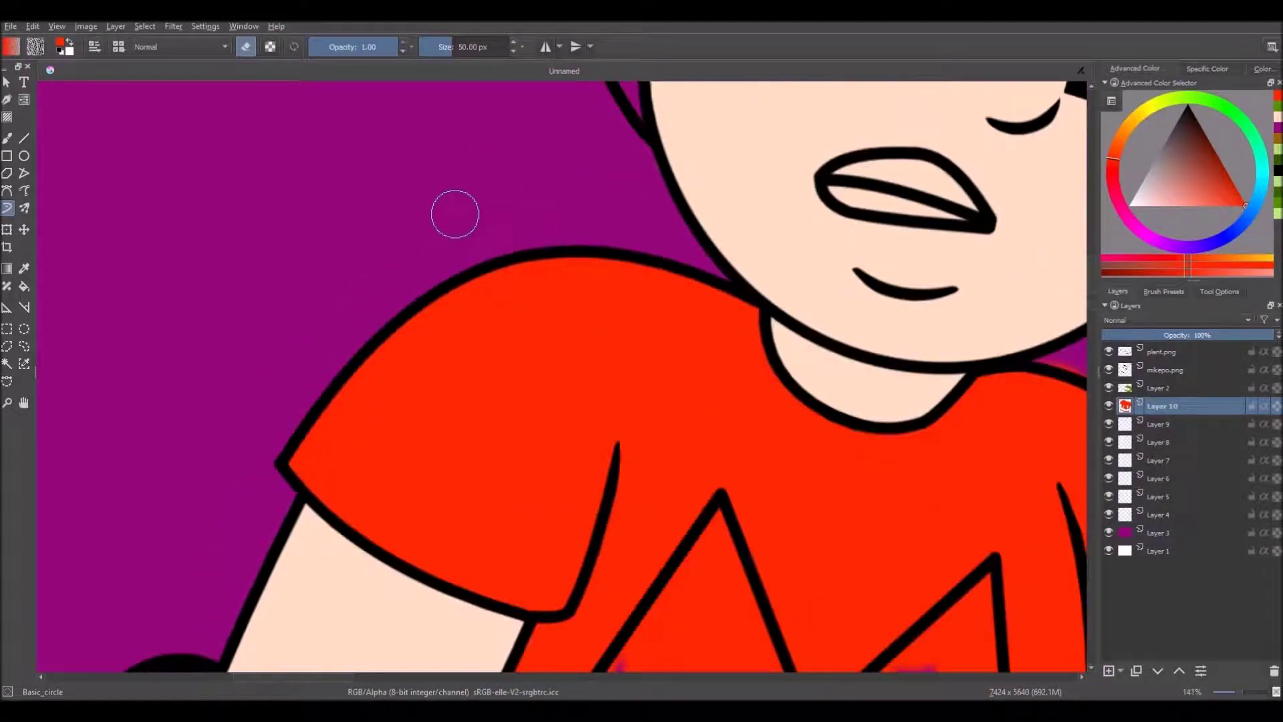
{"action": "scroll", "coordinate": [552, 238], "scroll_direction": "up", "scroll_amount": 2}
Erase the red overflow around the shirt's left shoulder and sleeve.
{"action": "scroll", "coordinate": [822, 424], "scroll_direction": "down", "scroll_amount": 2}
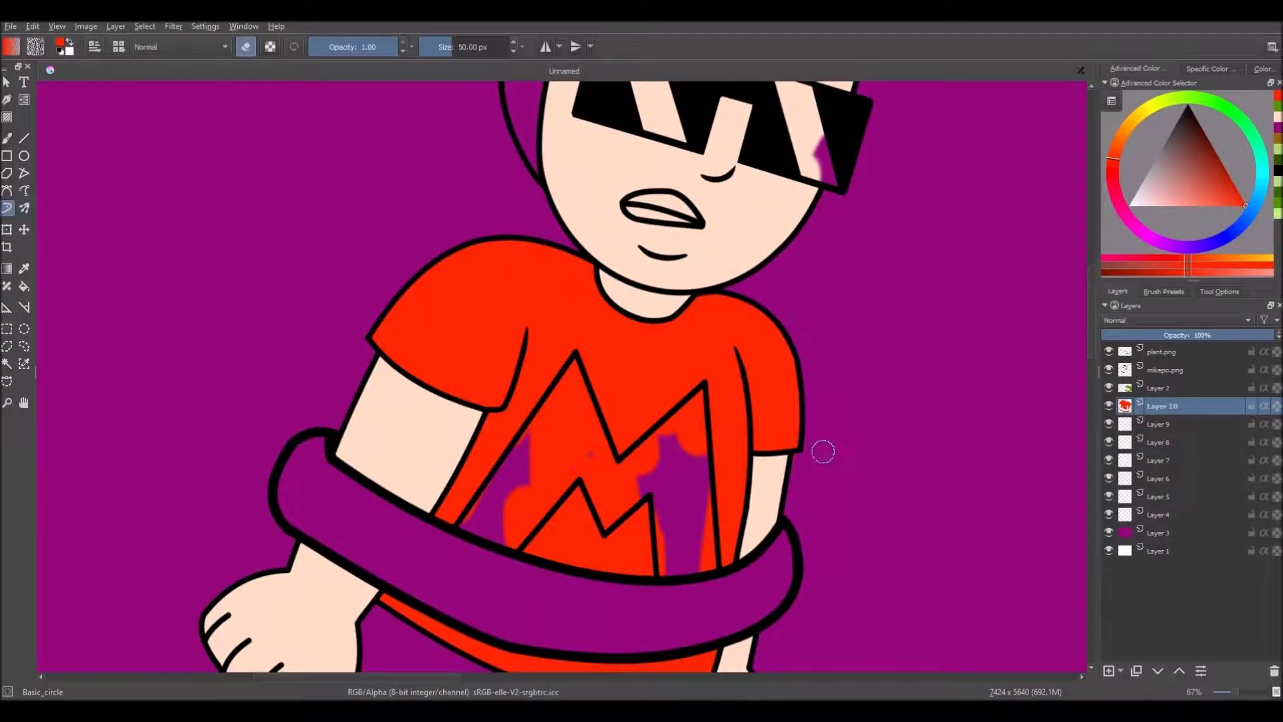
{"action": "scroll", "coordinate": [695, 564], "scroll_direction": "up", "scroll_amount": 2}
{"action": "scroll", "coordinate": [696, 564], "scroll_direction": "down", "scroll_amount": 2}
{"action": "scroll", "coordinate": [793, 479], "scroll_direction": "up", "scroll_amount": 3}
{"action": "scroll", "coordinate": [793, 478], "scroll_direction": "down", "scroll_amount": 6}
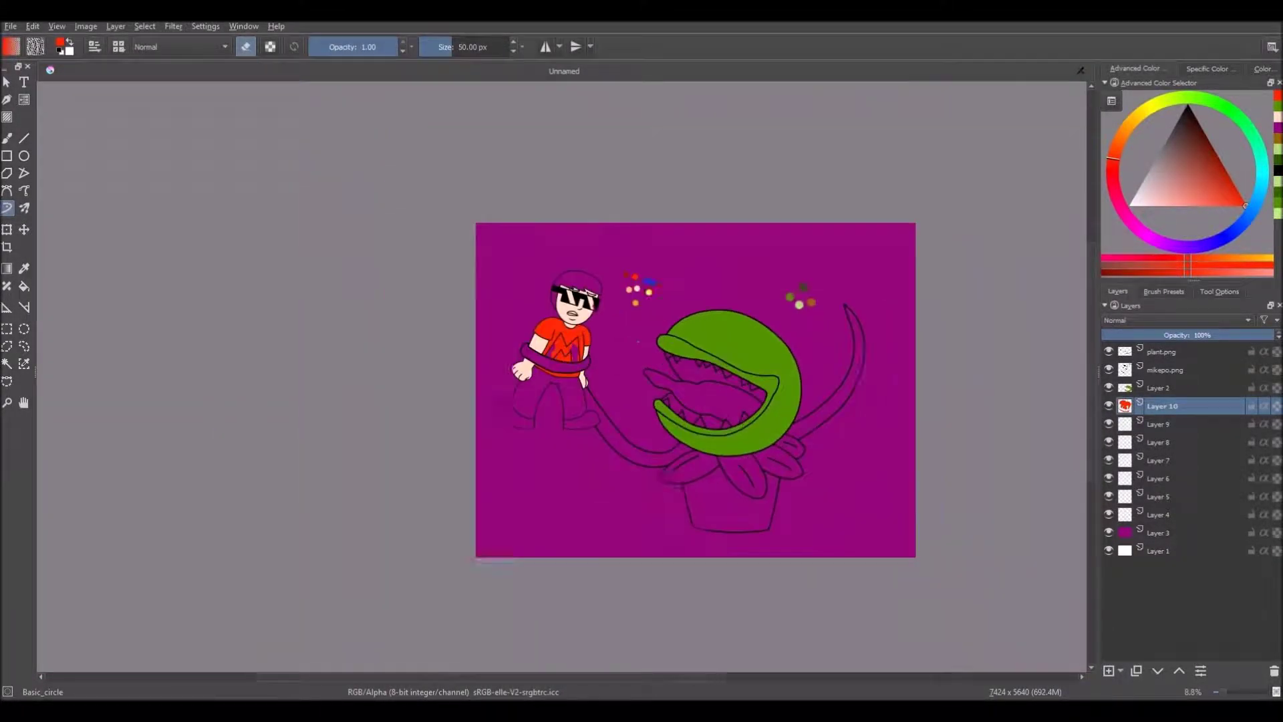
Paint the tip of the plant's upper lip light salmon red on Layer 2 with a 70.71 px brush.
{"action": "scroll", "coordinate": [778, 391], "scroll_direction": "up", "scroll_amount": 1}
{"action": "left_click", "coordinate": [1156, 388]}
{"action": "mouse_move", "coordinate": [1197, 190]}
{"action": "left_mouse_down"}
{"action": "mouse_move", "coordinate": [1183, 207]}
{"action": "mouse_move", "coordinate": [1202, 206]}
{"action": "left_mouse_up"}
{"action": "scroll", "coordinate": [476, 284], "scroll_direction": "up", "scroll_amount": 4}
{"action": "mouse_move", "coordinate": [399, 271]}
{"action": "left_mouse_down"}
{"action": "mouse_move", "coordinate": [364, 334]}
{"action": "mouse_move", "coordinate": [456, 409]}
{"action": "left_mouse_up"}
{"action": "scroll", "coordinate": [464, 328], "scroll_direction": "down", "scroll_amount": 5}
{"action": "scroll", "coordinate": [465, 329], "scroll_direction": "up", "scroll_amount": 4}
{"action": "left_click_drag", "start_coordinate": [421, 267], "coordinate": [535, 361]}
{"action": "scroll", "coordinate": [467, 324], "scroll_direction": "down", "scroll_amount": 5}
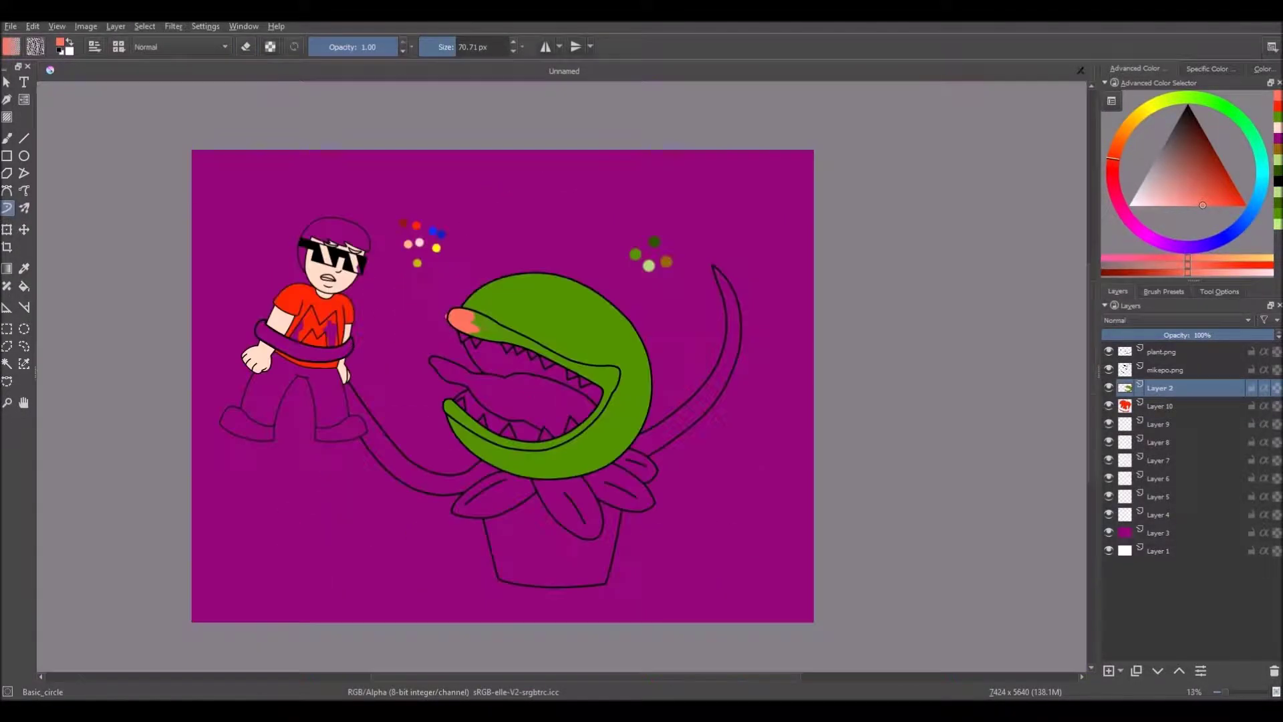
{"action": "scroll", "coordinate": [467, 325], "scroll_direction": "up", "scroll_amount": 7}
{"action": "mouse_move", "coordinate": [347, 336]}
{"action": "left_mouse_down"}
{"action": "mouse_move", "coordinate": [626, 428]}
{"action": "mouse_move", "coordinate": [755, 453]}
{"action": "left_mouse_up"}
{"action": "left_click_drag", "start_coordinate": [658, 417], "coordinate": [534, 264]}
{"action": "key", "text": "ctrl+z"}
{"action": "key", "text": "ctrl+z"}
Paint over the upper lip's tip with a more saturated coral red.
{"action": "scroll", "coordinate": [406, 120], "scroll_direction": "down", "scroll_amount": 8}
{"action": "scroll", "coordinate": [622, 307], "scroll_direction": "up", "scroll_amount": 5}
{"action": "mouse_move", "coordinate": [308, 437]}
{"action": "left_mouse_down"}
{"action": "mouse_move", "coordinate": [440, 471]}
{"action": "mouse_move", "coordinate": [281, 361]}
{"action": "mouse_move", "coordinate": [167, 461]}
{"action": "mouse_move", "coordinate": [127, 455]}
{"action": "left_mouse_up"}
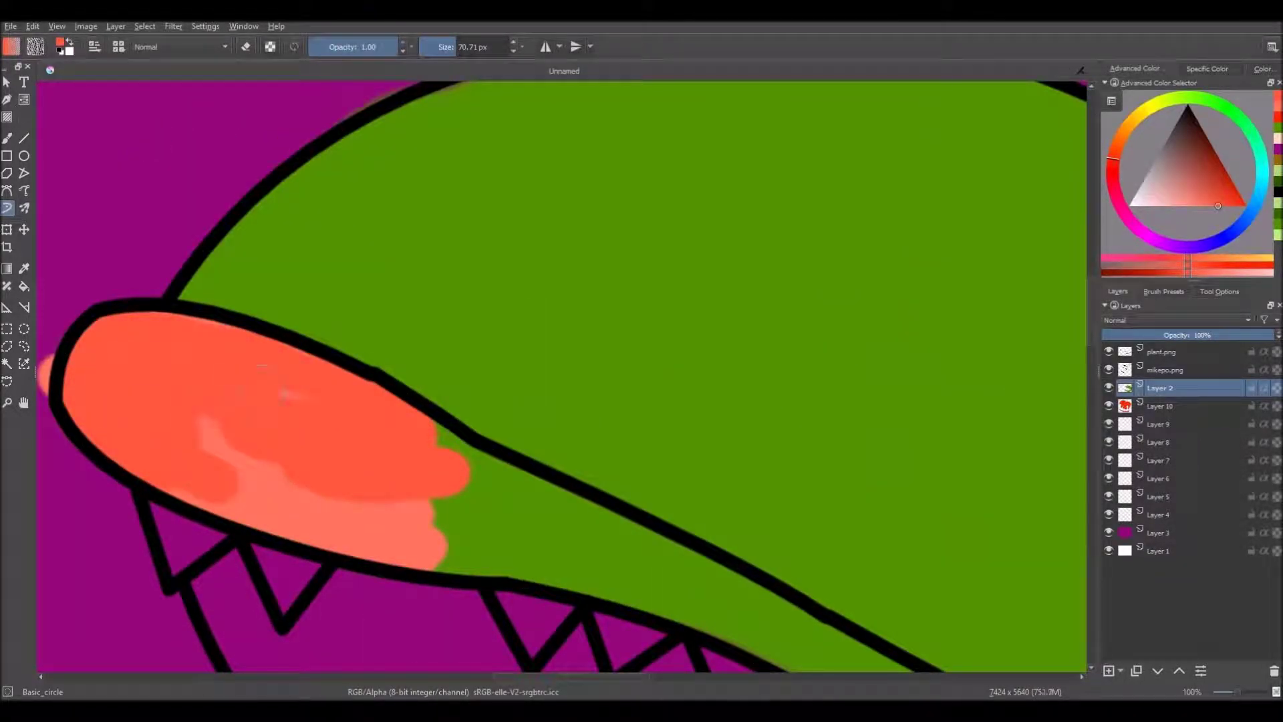
{"action": "mouse_move", "coordinate": [194, 507]}
{"action": "left_mouse_down"}
{"action": "mouse_move", "coordinate": [404, 531]}
{"action": "mouse_move", "coordinate": [383, 550]}
{"action": "mouse_move", "coordinate": [437, 499]}
{"action": "left_mouse_up"}
{"action": "scroll", "coordinate": [442, 445], "scroll_direction": "down", "scroll_amount": 6}
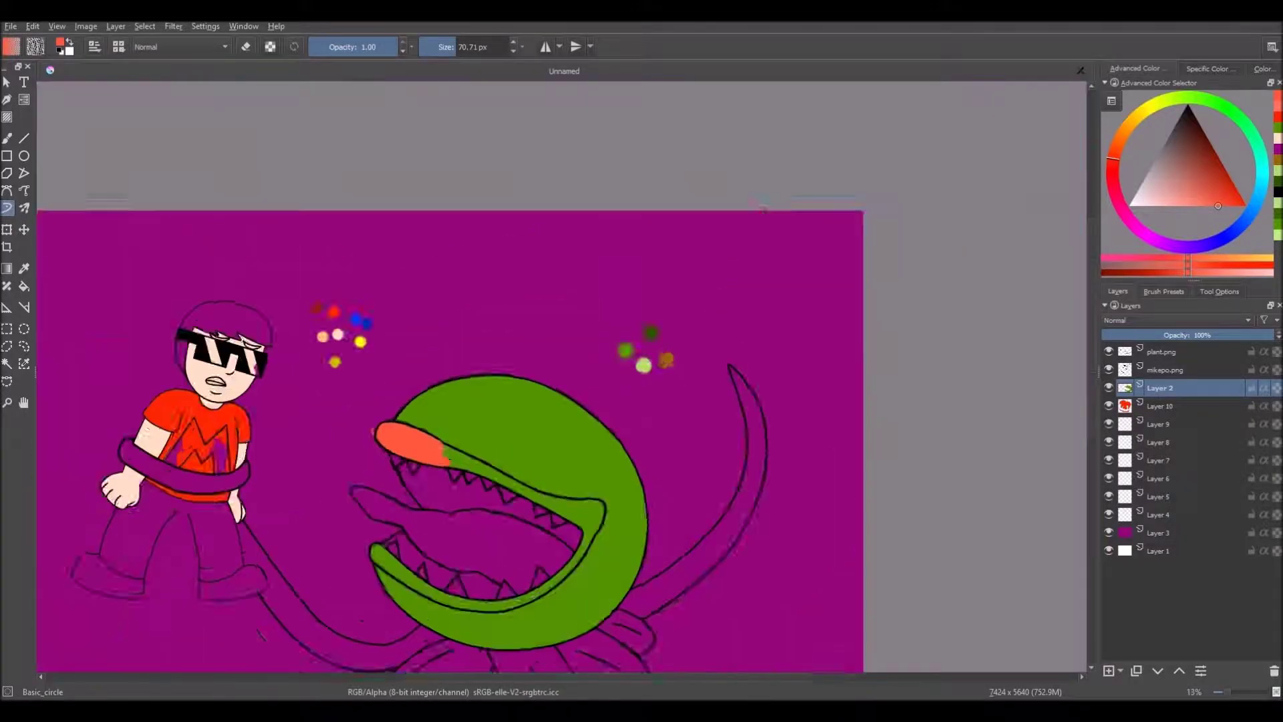
Paint the lower lip coral red from its front tip to the middle of the jaw.
{"action": "scroll", "coordinate": [483, 477], "scroll_direction": "up", "scroll_amount": 6}
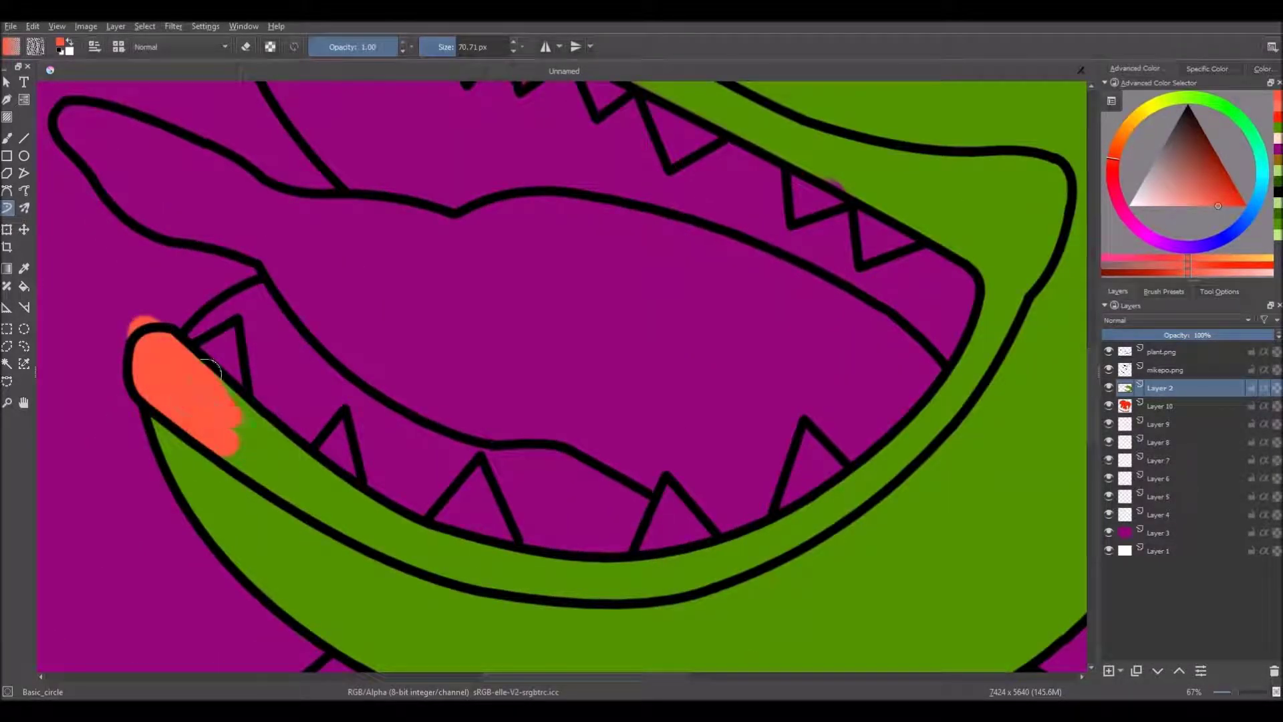
{"action": "left_click_drag", "start_coordinate": [271, 428], "coordinate": [434, 535]}
{"action": "scroll", "coordinate": [461, 471], "scroll_direction": "down", "scroll_amount": 6}
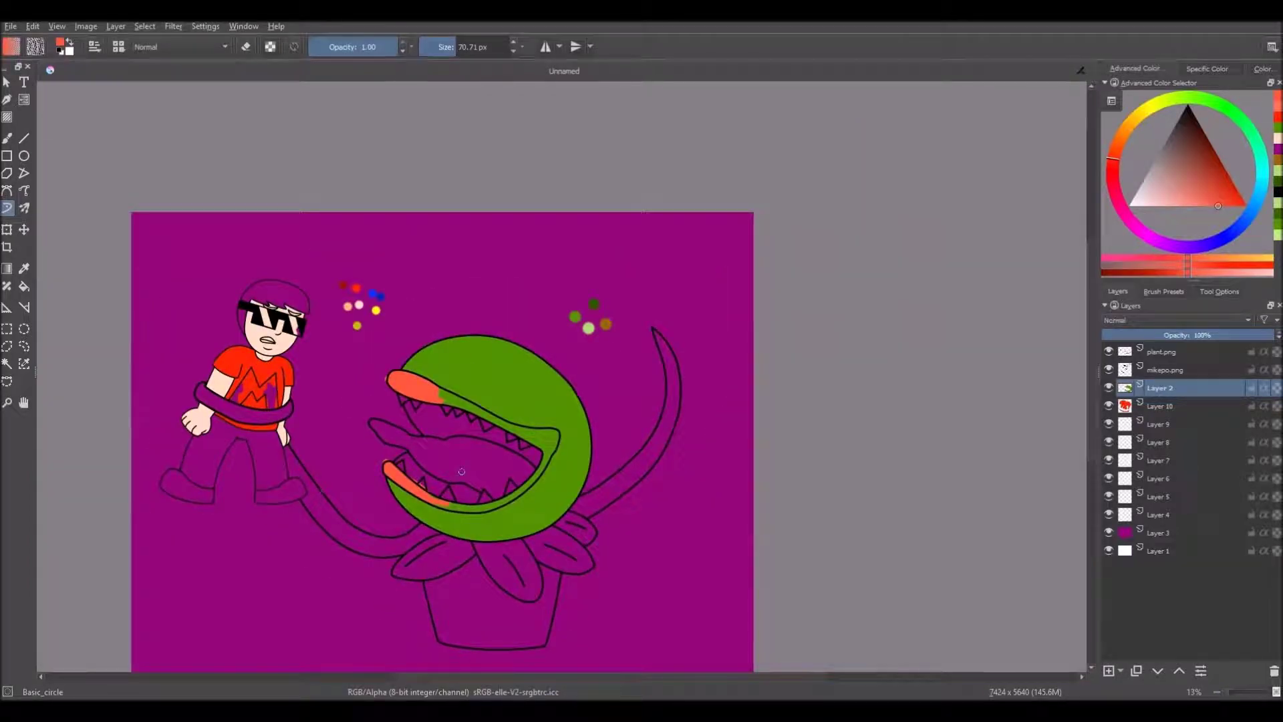
{"action": "scroll", "coordinate": [461, 471], "scroll_direction": "up", "scroll_amount": 8}
{"action": "mouse_move", "coordinate": [187, 444]}
{"action": "left_mouse_down"}
{"action": "mouse_move", "coordinate": [458, 515]}
{"action": "mouse_move", "coordinate": [632, 518]}
{"action": "left_mouse_up"}
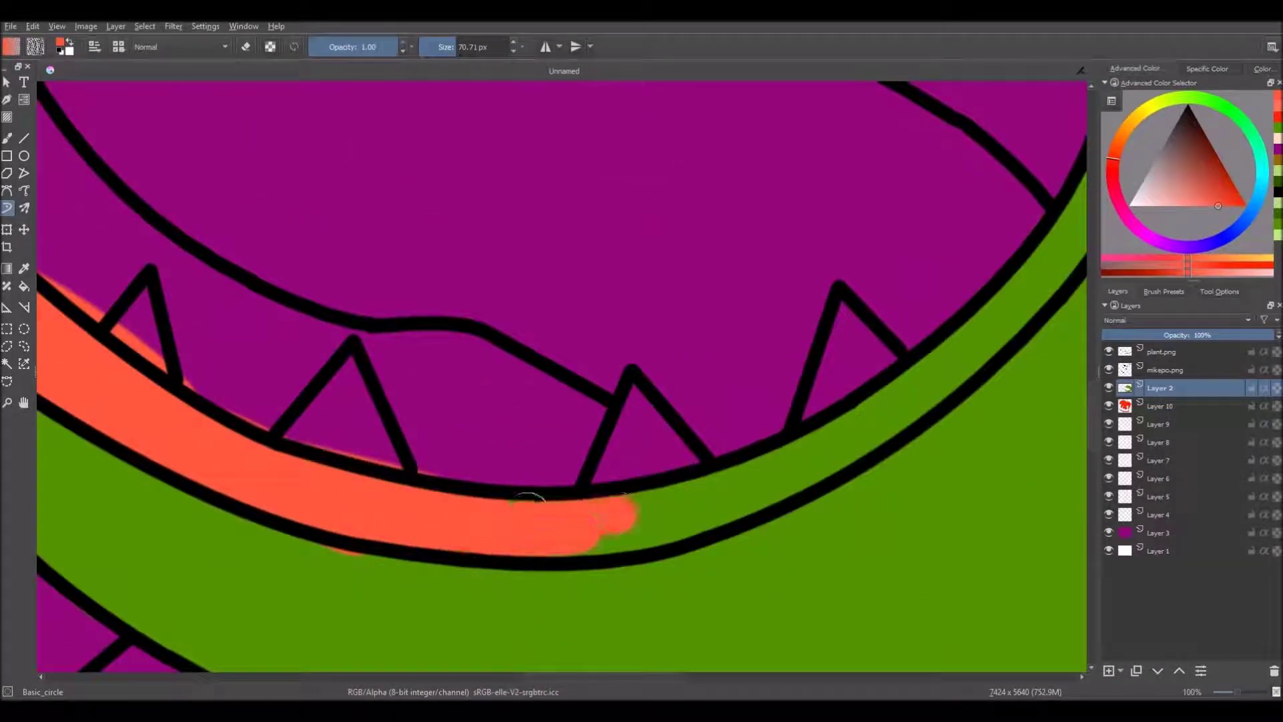
Continue the coral red along the rest of the lower lip up to the mouth's corner.
{"action": "scroll", "coordinate": [631, 517], "scroll_direction": "down", "scroll_amount": 8}
{"action": "scroll", "coordinate": [652, 521], "scroll_direction": "up", "scroll_amount": 8}
{"action": "mouse_move", "coordinate": [500, 520]}
{"action": "left_mouse_down"}
{"action": "mouse_move", "coordinate": [664, 481]}
{"action": "mouse_move", "coordinate": [810, 387]}
{"action": "mouse_move", "coordinate": [818, 361]}
{"action": "left_mouse_up"}
{"action": "scroll", "coordinate": [819, 361], "scroll_direction": "down", "scroll_amount": 8}
{"action": "scroll", "coordinate": [679, 417], "scroll_direction": "up", "scroll_amount": 6}
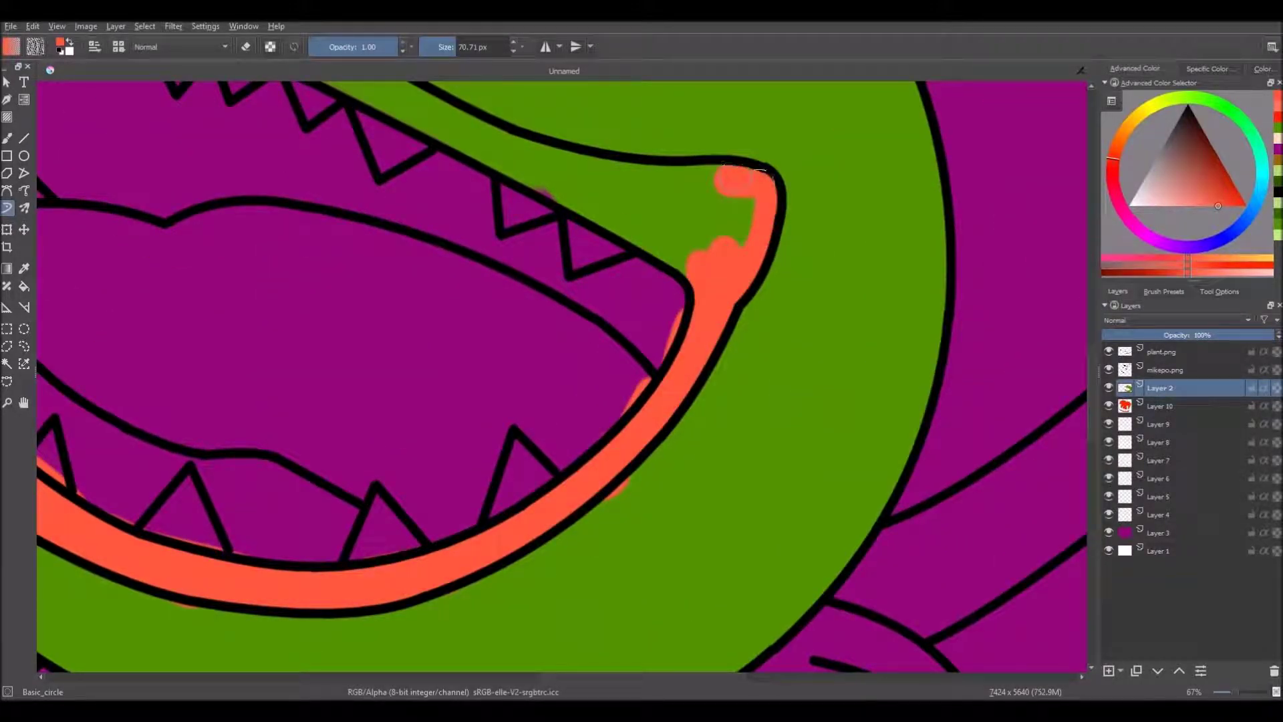
Fill the remaining green of the upper lip with coral red between its tip and the mouth's corner.
{"action": "scroll", "coordinate": [757, 173], "scroll_direction": "down", "scroll_amount": 6}
{"action": "scroll", "coordinate": [294, 183], "scroll_direction": "up", "scroll_amount": 6}
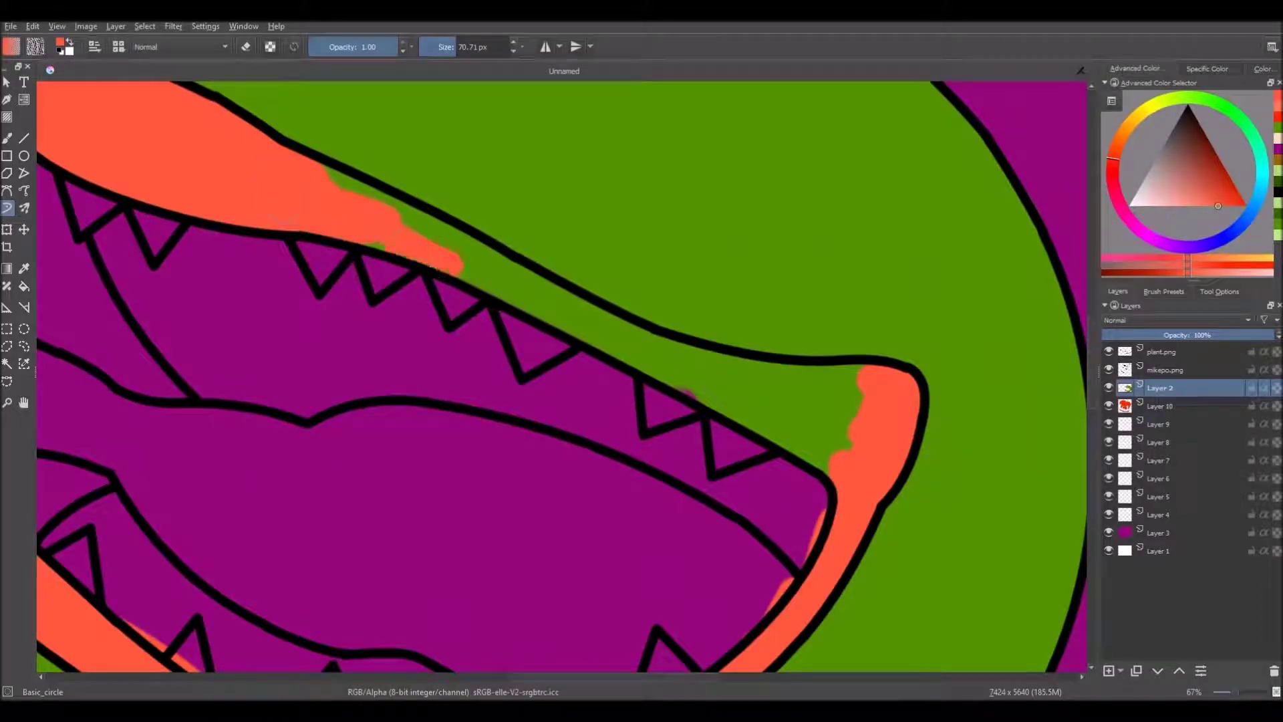
{"action": "left_click_drag", "start_coordinate": [455, 265], "coordinate": [693, 393]}
{"action": "left_click_drag", "start_coordinate": [854, 393], "coordinate": [391, 216]}
{"action": "scroll", "coordinate": [605, 357], "scroll_direction": "down", "scroll_amount": 6}
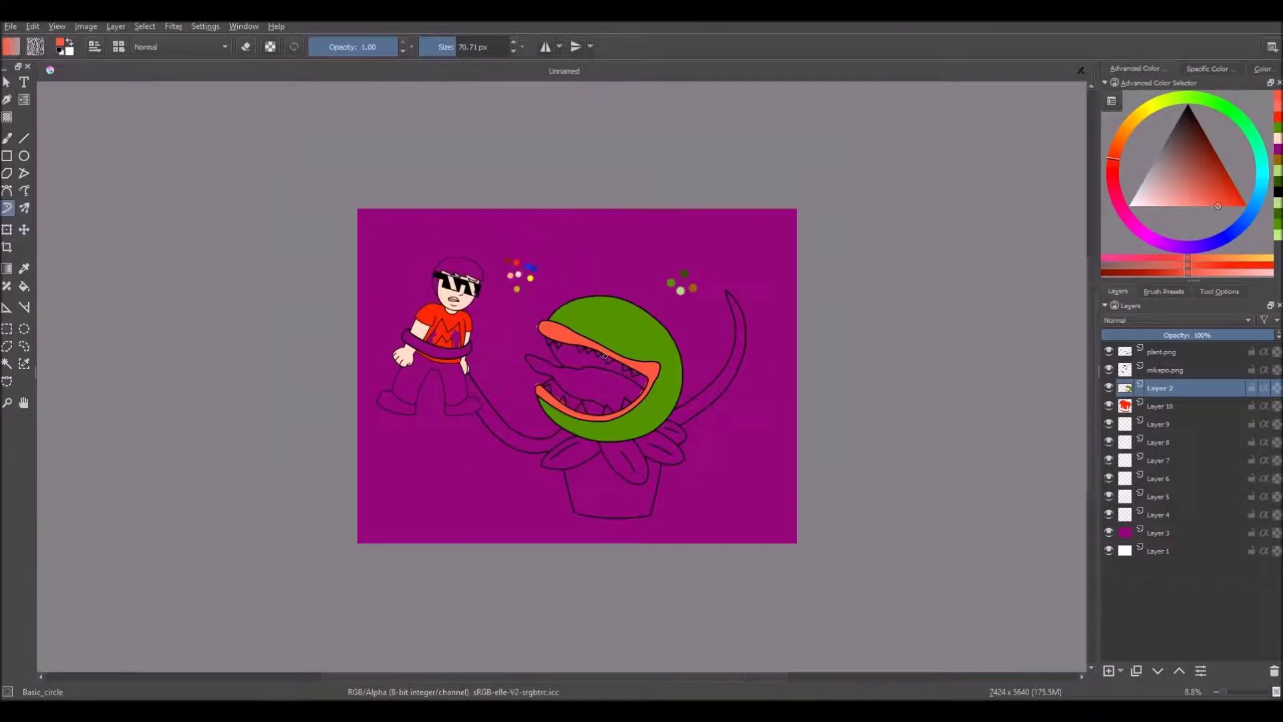
Erase the coral overflow around the front tips of the plant's lips with a 31.49 px eraser.
{"action": "scroll", "coordinate": [531, 335], "scroll_direction": "up", "scroll_amount": 7}
{"action": "left_click_drag", "start_coordinate": [627, 261], "coordinate": [635, 220]}
{"action": "scroll", "coordinate": [577, 296], "scroll_direction": "down", "scroll_amount": 3}
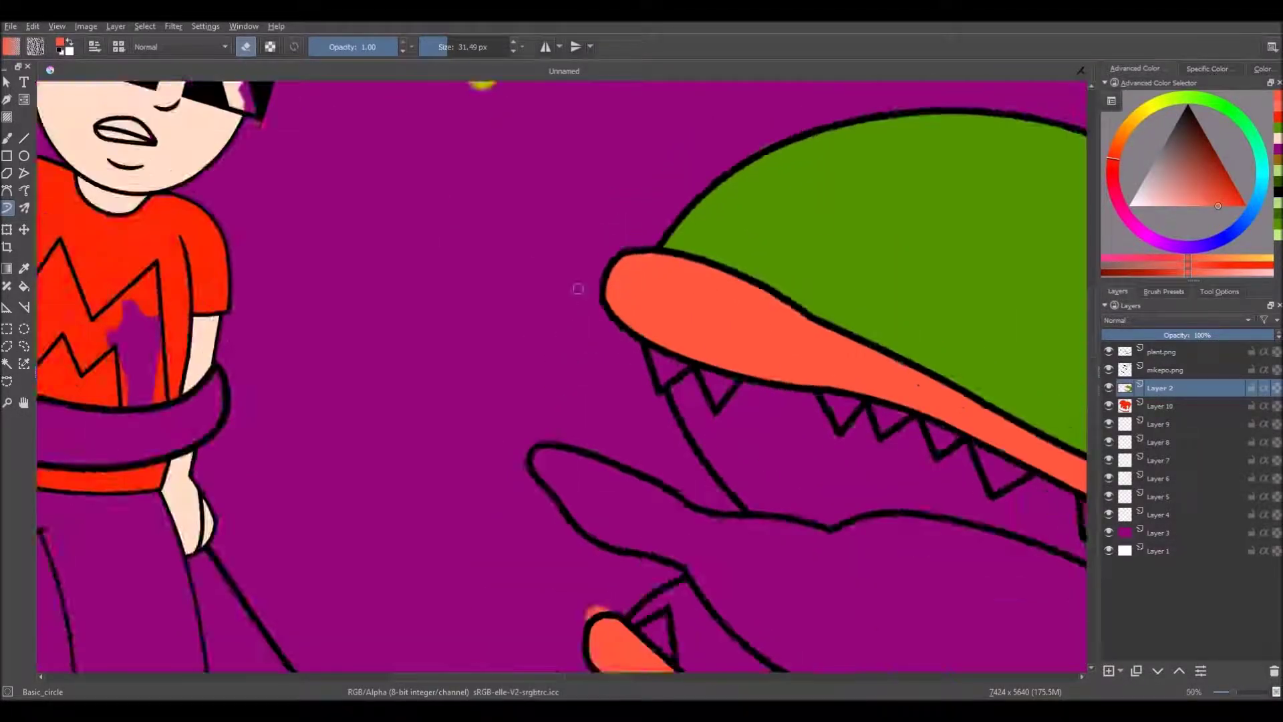
{"action": "scroll", "coordinate": [576, 651], "scroll_direction": "up", "scroll_amount": 6}
{"action": "left_click_drag", "start_coordinate": [765, 282], "coordinate": [717, 315]}
{"action": "scroll", "coordinate": [717, 315], "scroll_direction": "down", "scroll_amount": 2}
Erase the coral overflow along the lower lip's inner edge and inside the lower teeth.
{"action": "left_click_drag", "start_coordinate": [461, 278], "coordinate": [840, 576]}
{"action": "scroll", "coordinate": [839, 546], "scroll_direction": "down", "scroll_amount": 1}
{"action": "scroll", "coordinate": [839, 546], "scroll_direction": "up", "scroll_amount": 1}
{"action": "mouse_move", "coordinate": [471, 424]}
{"action": "left_mouse_down"}
{"action": "mouse_move", "coordinate": [681, 498]}
{"action": "mouse_move", "coordinate": [889, 542]}
{"action": "left_mouse_up"}
{"action": "scroll", "coordinate": [878, 538], "scroll_direction": "down", "scroll_amount": 2}
{"action": "scroll", "coordinate": [639, 535], "scroll_direction": "up", "scroll_amount": 2}
{"action": "left_click_drag", "start_coordinate": [512, 554], "coordinate": [568, 544]}
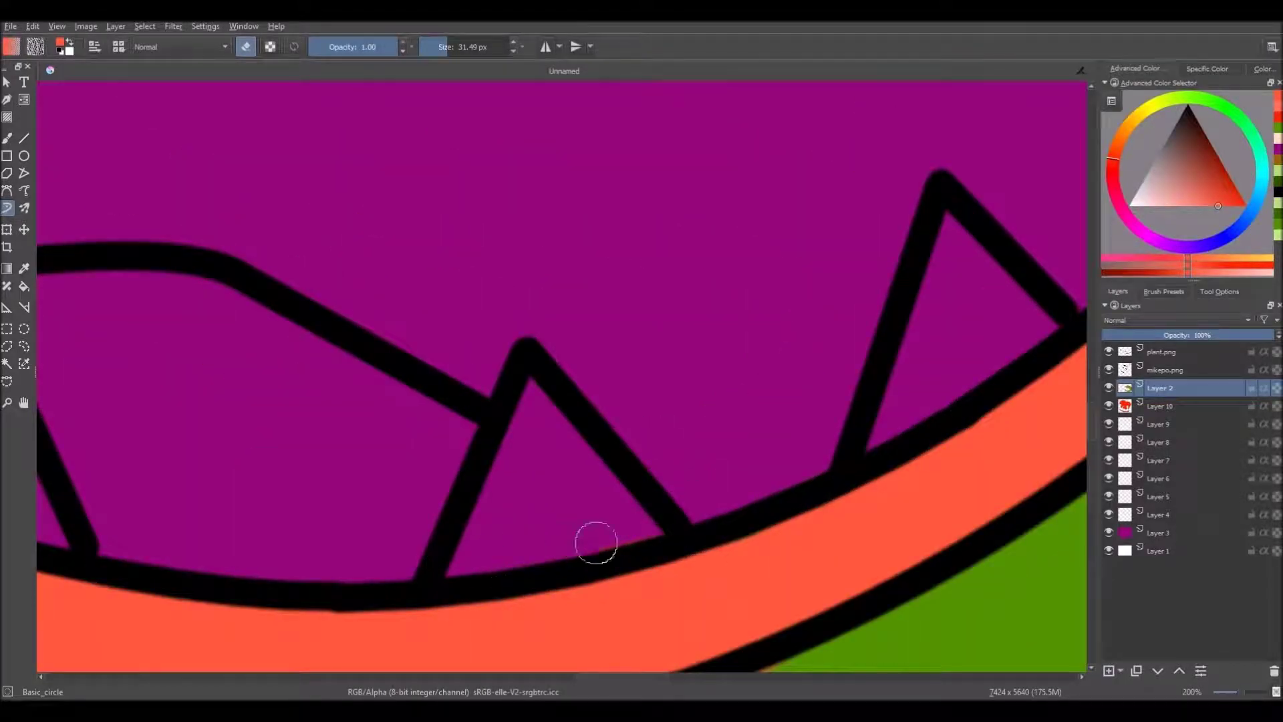
Erase the coral overflow at the mouth's inner corner and along the upper teeth.
{"action": "scroll", "coordinate": [473, 511], "scroll_direction": "down", "scroll_amount": 4}
{"action": "scroll", "coordinate": [698, 364], "scroll_direction": "up", "scroll_amount": 2}
{"action": "left_click_drag", "start_coordinate": [709, 314], "coordinate": [650, 427]}
{"action": "scroll", "coordinate": [716, 299], "scroll_direction": "up", "scroll_amount": 2}
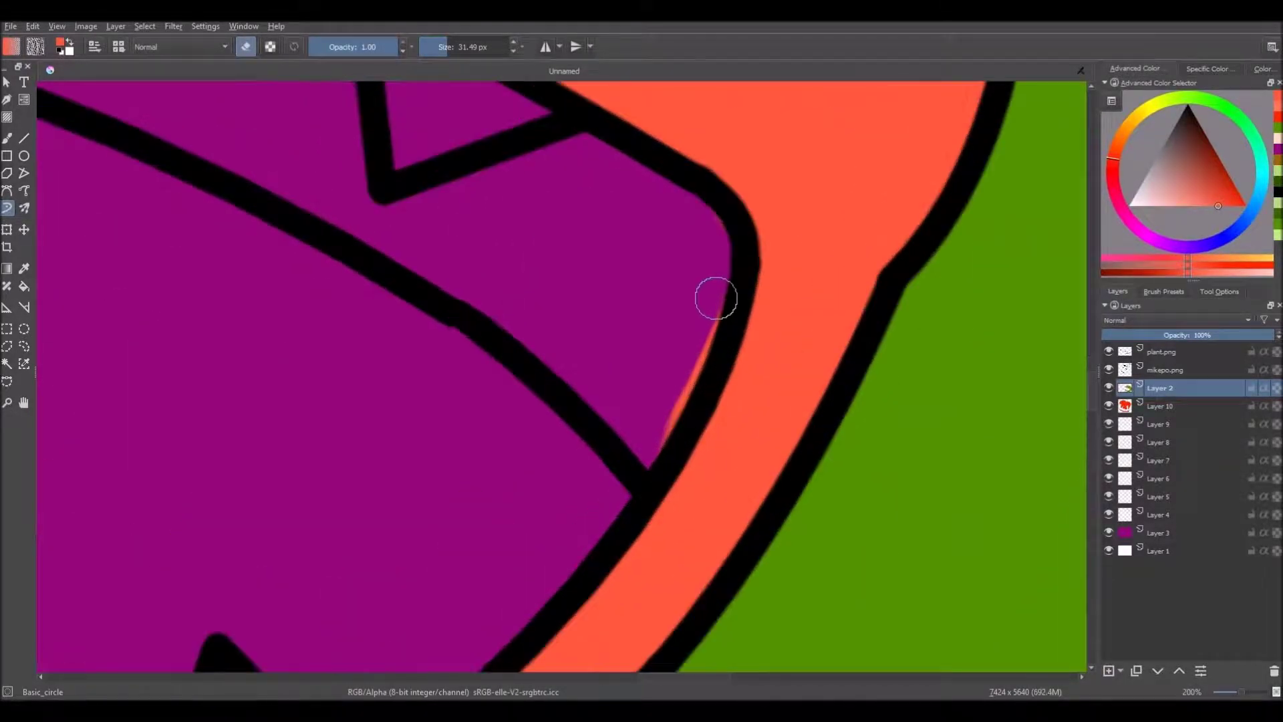
{"action": "scroll", "coordinate": [685, 366], "scroll_direction": "down", "scroll_amount": 4}
{"action": "scroll", "coordinate": [361, 167], "scroll_direction": "up", "scroll_amount": 3}
{"action": "left_click_drag", "start_coordinate": [372, 140], "coordinate": [445, 160]}
{"action": "scroll", "coordinate": [570, 311], "scroll_direction": "down", "scroll_amount": 4}
{"action": "scroll", "coordinate": [349, 239], "scroll_direction": "down", "scroll_amount": 1}
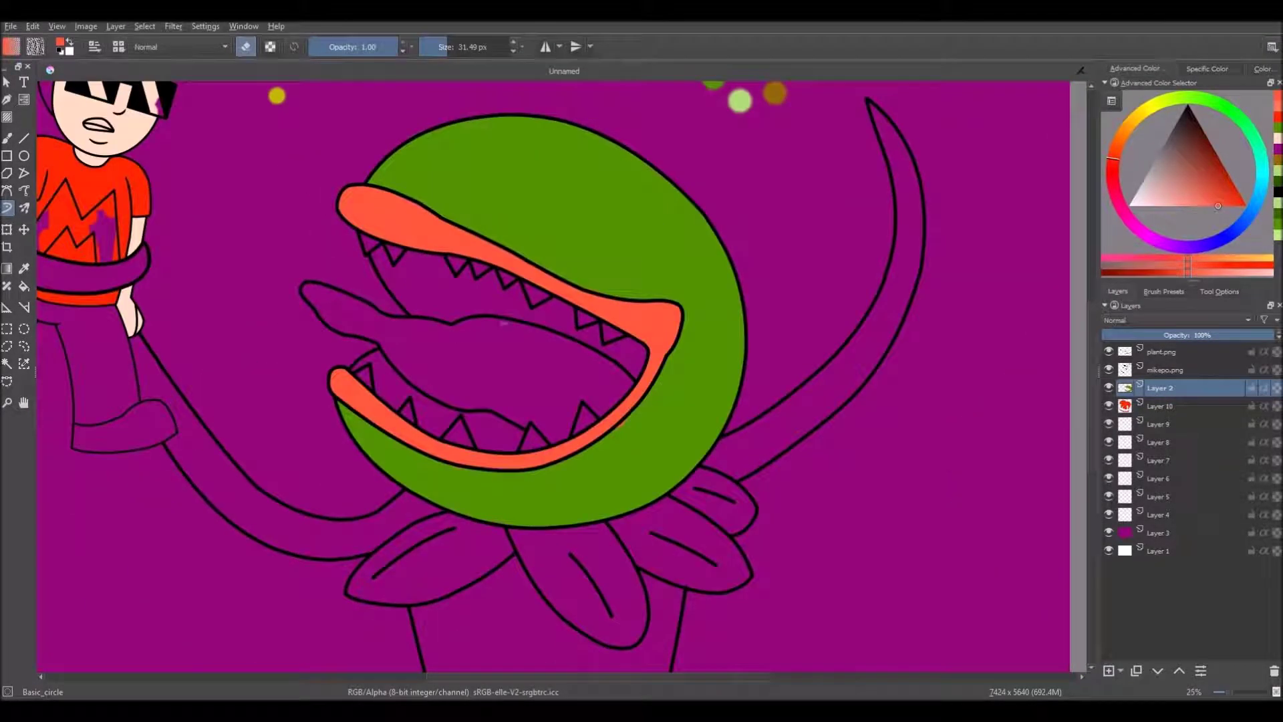
Sample the plant head's green and paint over the coral overflow along the upper lip's outer edge.
{"action": "left_click", "coordinate": [24, 268]}
{"action": "left_click", "coordinate": [394, 447]}
{"action": "left_click", "coordinate": [7, 207]}
{"action": "scroll", "coordinate": [624, 281], "scroll_direction": "up", "scroll_amount": 5}
{"action": "left_click_drag", "start_coordinate": [441, 327], "coordinate": [545, 358]}
{"action": "left_click_drag", "start_coordinate": [534, 352], "coordinate": [753, 490]}
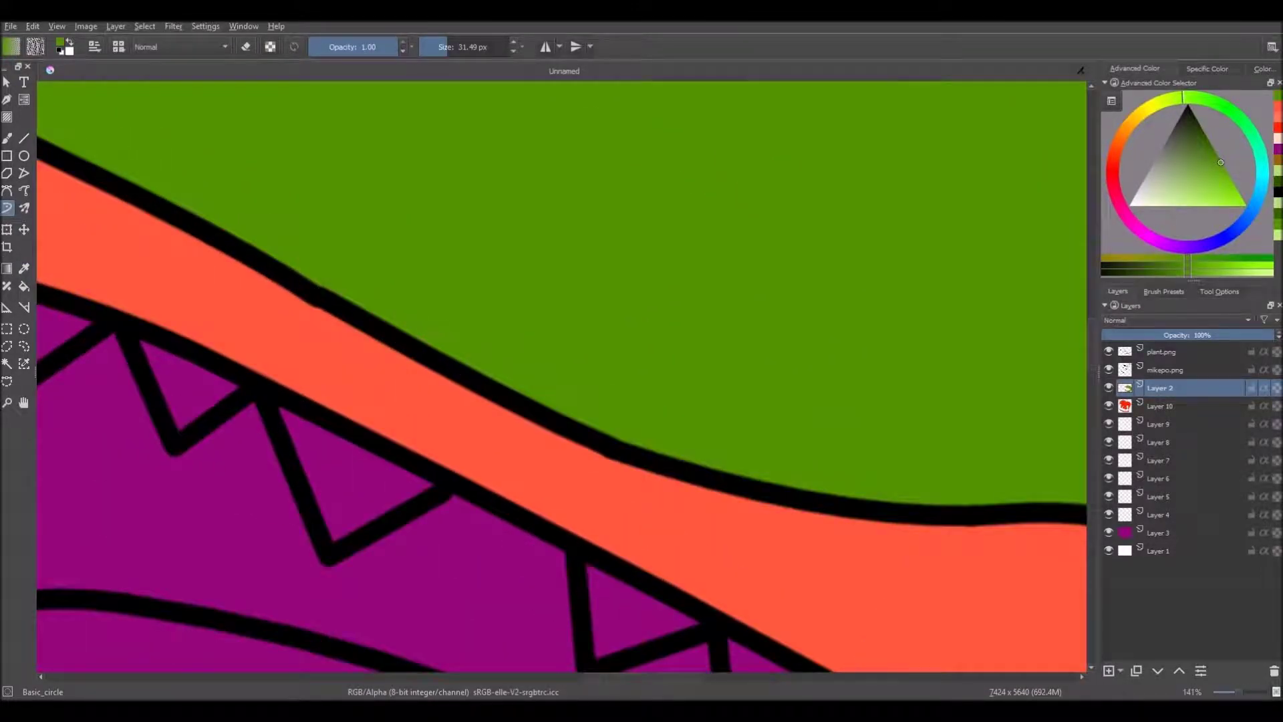
Cover the coral overflow along the lower lip's outer edge with the head's green.
{"action": "scroll", "coordinate": [592, 200], "scroll_direction": "down", "scroll_amount": 4}
{"action": "scroll", "coordinate": [534, 478], "scroll_direction": "up", "scroll_amount": 5}
{"action": "scroll", "coordinate": [529, 470], "scroll_direction": "down", "scroll_amount": 3}
{"action": "scroll", "coordinate": [687, 344], "scroll_direction": "up", "scroll_amount": 2}
{"action": "scroll", "coordinate": [673, 419], "scroll_direction": "down", "scroll_amount": 3}
{"action": "mouse_move", "coordinate": [736, 373]}
{"action": "left_mouse_down"}
{"action": "mouse_move", "coordinate": [674, 420]}
{"action": "mouse_move", "coordinate": [928, 354]}
{"action": "left_mouse_up"}
{"action": "scroll", "coordinate": [928, 354], "scroll_direction": "up", "scroll_amount": 1}
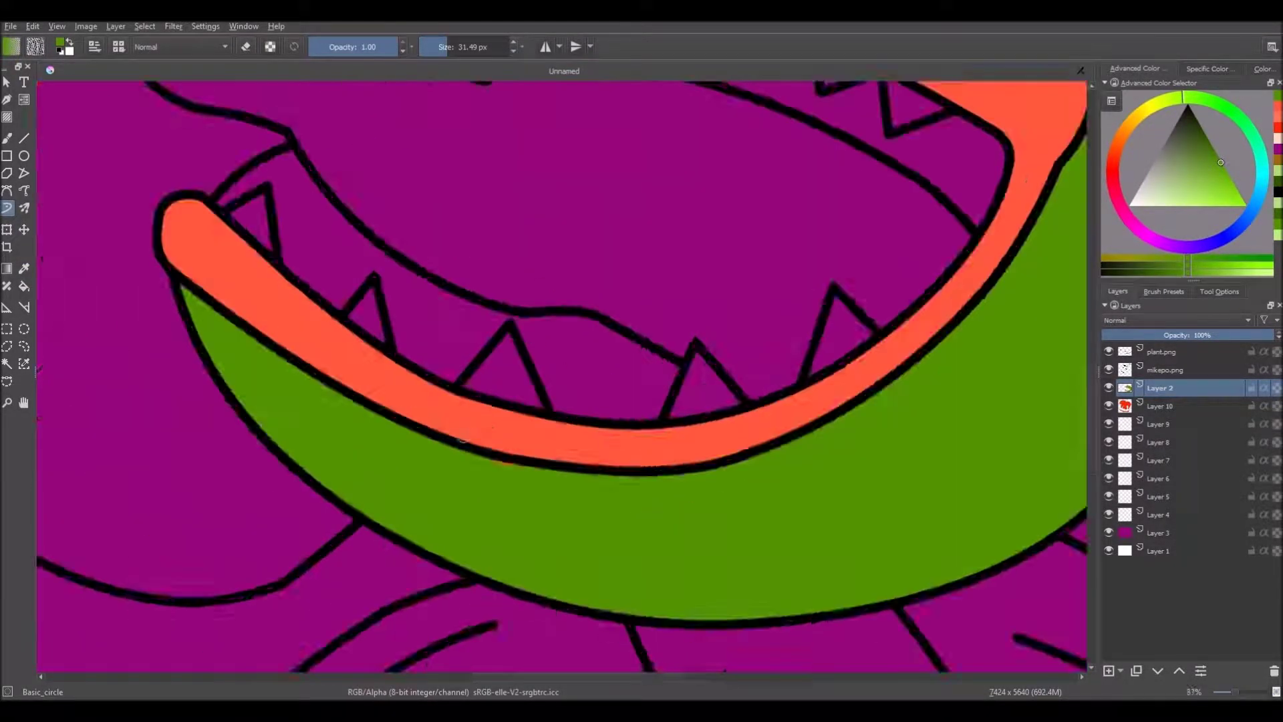
{"action": "scroll", "coordinate": [463, 463], "scroll_direction": "up", "scroll_amount": 2}
{"action": "left_click_drag", "start_coordinate": [554, 468], "coordinate": [498, 452]}
{"action": "scroll", "coordinate": [421, 441], "scroll_direction": "down", "scroll_amount": 8}
Sample a green for the leaves, adjust its shade, and set the brush size to 78.71 px.
{"action": "scroll", "coordinate": [441, 531], "scroll_direction": "up", "scroll_amount": 1}
{"action": "scroll", "coordinate": [556, 228], "scroll_direction": "up", "scroll_amount": 2}
{"action": "left_click", "coordinate": [24, 268]}
{"action": "left_click", "coordinate": [568, 185]}
{"action": "left_click", "coordinate": [7, 208]}
{"action": "left_click", "coordinate": [1215, 155]}
{"action": "left_click", "coordinate": [457, 48]}
Try painting the plant's left leaf green, switch to Layer 10, and undo the trial strokes.
{"action": "scroll", "coordinate": [484, 101], "scroll_direction": "down", "scroll_amount": 3}
{"action": "scroll", "coordinate": [396, 308], "scroll_direction": "up", "scroll_amount": 6}
{"action": "left_click_drag", "start_coordinate": [493, 206], "coordinate": [375, 271]}
{"action": "left_click", "coordinate": [1145, 405]}
{"action": "key", "text": "ctrl+z"}
{"action": "mouse_move", "coordinate": [489, 207]}
{"action": "left_mouse_down"}
{"action": "mouse_move", "coordinate": [358, 270]}
{"action": "mouse_move", "coordinate": [236, 387]}
{"action": "left_mouse_up"}
{"action": "key", "text": "ctrl+z"}
{"action": "key", "text": "ctrl+z"}
{"action": "key", "text": "ctrl+z"}
Darken the green and fill the plant's left leaf with it on Layer 10.
{"action": "left_click_drag", "start_coordinate": [1211, 152], "coordinate": [1206, 140]}
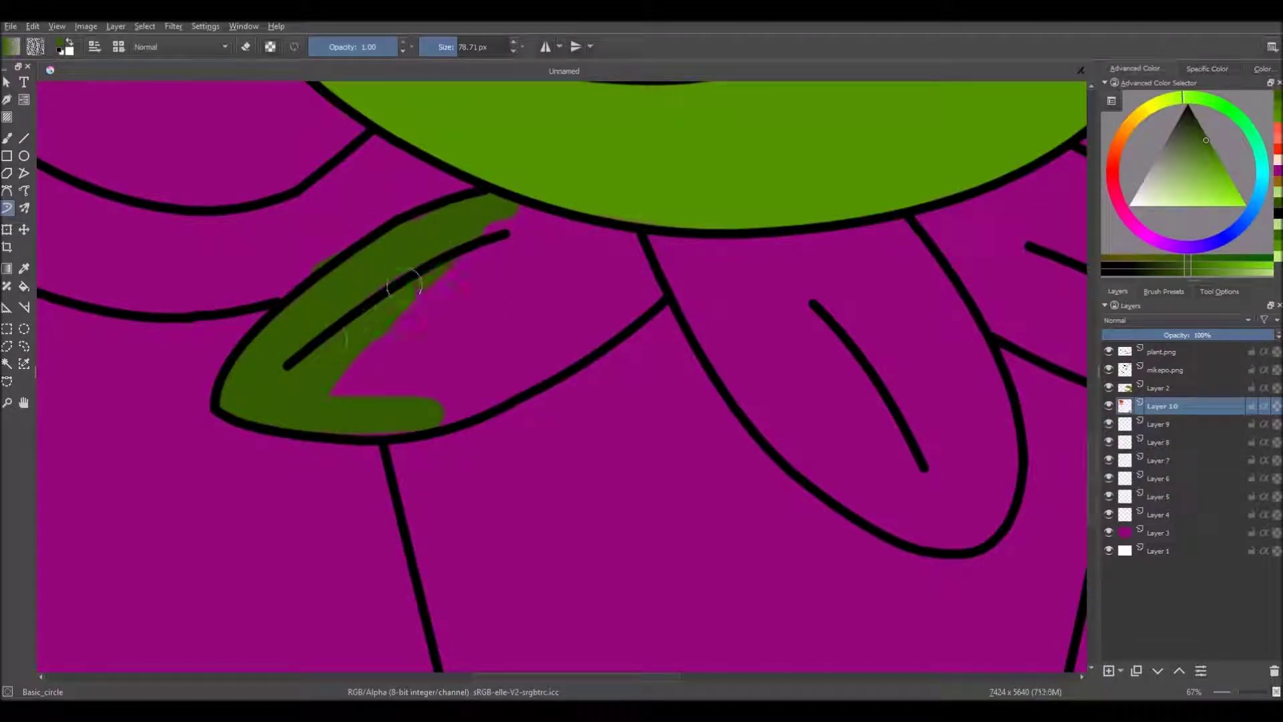
{"action": "left_click_drag", "start_coordinate": [437, 396], "coordinate": [565, 278]}
{"action": "scroll", "coordinate": [412, 219], "scroll_direction": "down", "scroll_amount": 1}
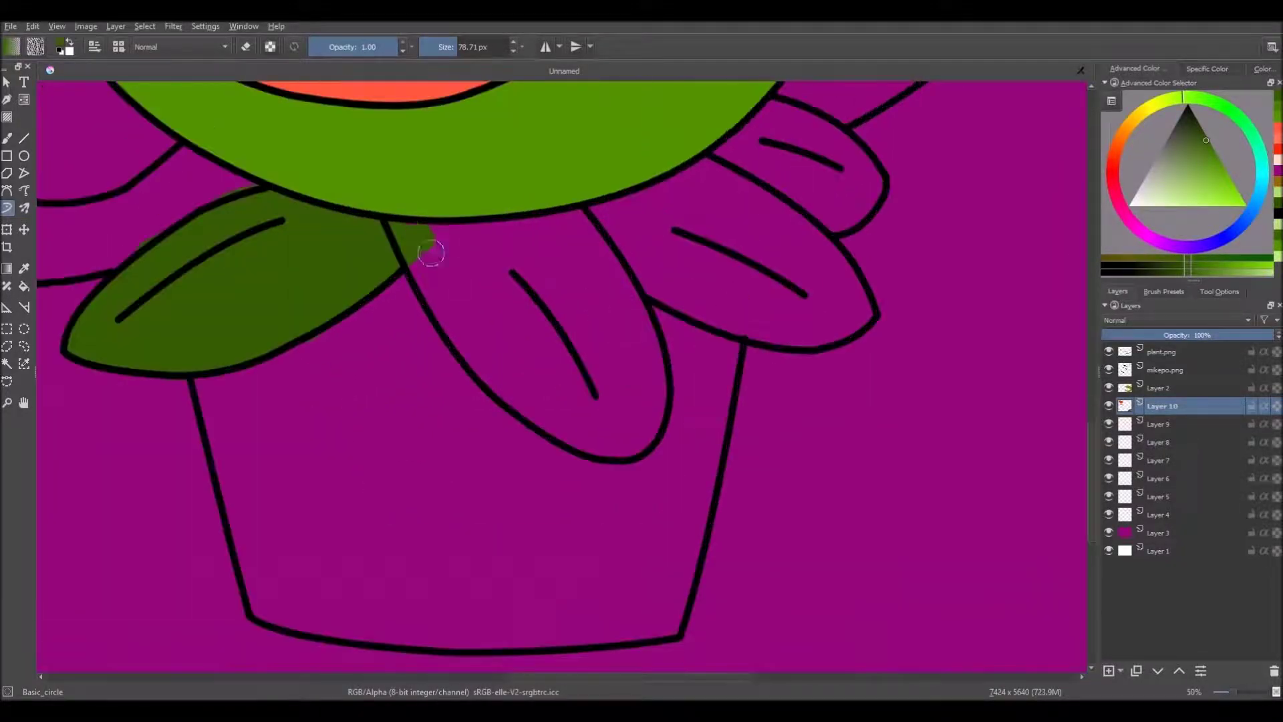
Fill the middle leaf and the two right leaves under the plant's head with dark green.
{"action": "left_click_drag", "start_coordinate": [558, 390], "coordinate": [596, 273]}
{"action": "scroll", "coordinate": [618, 248], "scroll_direction": "down", "scroll_amount": 1}
{"action": "mouse_move", "coordinate": [638, 347]}
{"action": "left_mouse_down"}
{"action": "mouse_move", "coordinate": [607, 264]}
{"action": "mouse_move", "coordinate": [510, 341]}
{"action": "mouse_move", "coordinate": [603, 292]}
{"action": "left_mouse_up"}
{"action": "scroll", "coordinate": [624, 241], "scroll_direction": "up", "scroll_amount": 2}
{"action": "scroll", "coordinate": [698, 254], "scroll_direction": "down", "scroll_amount": 2}
{"action": "scroll", "coordinate": [714, 172], "scroll_direction": "up", "scroll_amount": 3}
{"action": "mouse_move", "coordinate": [618, 234]}
{"action": "left_mouse_down"}
{"action": "mouse_move", "coordinate": [538, 275]}
{"action": "mouse_move", "coordinate": [673, 381]}
{"action": "mouse_move", "coordinate": [699, 258]}
{"action": "left_mouse_up"}
{"action": "scroll", "coordinate": [633, 285], "scroll_direction": "down", "scroll_amount": 7}
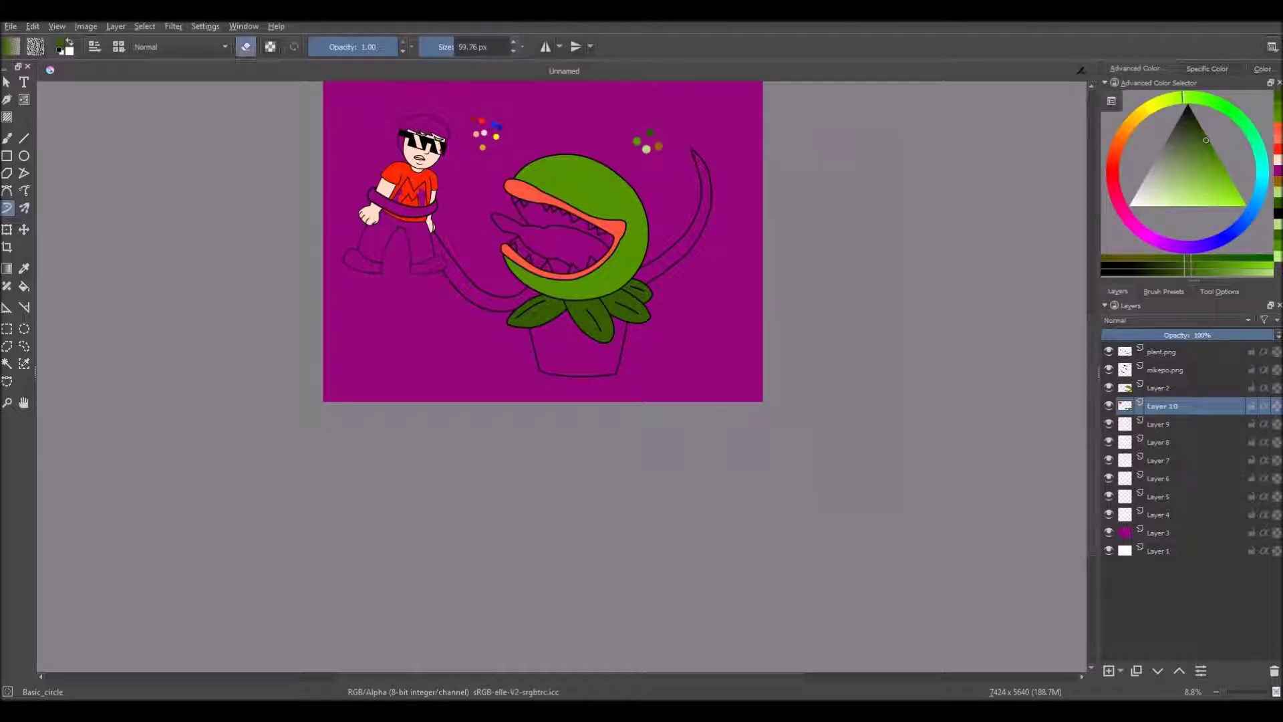
Erase the dark green overflow around the middle leaf, reducing the eraser to 31.49 px.
{"action": "scroll", "coordinate": [632, 369], "scroll_direction": "up", "scroll_amount": 8}
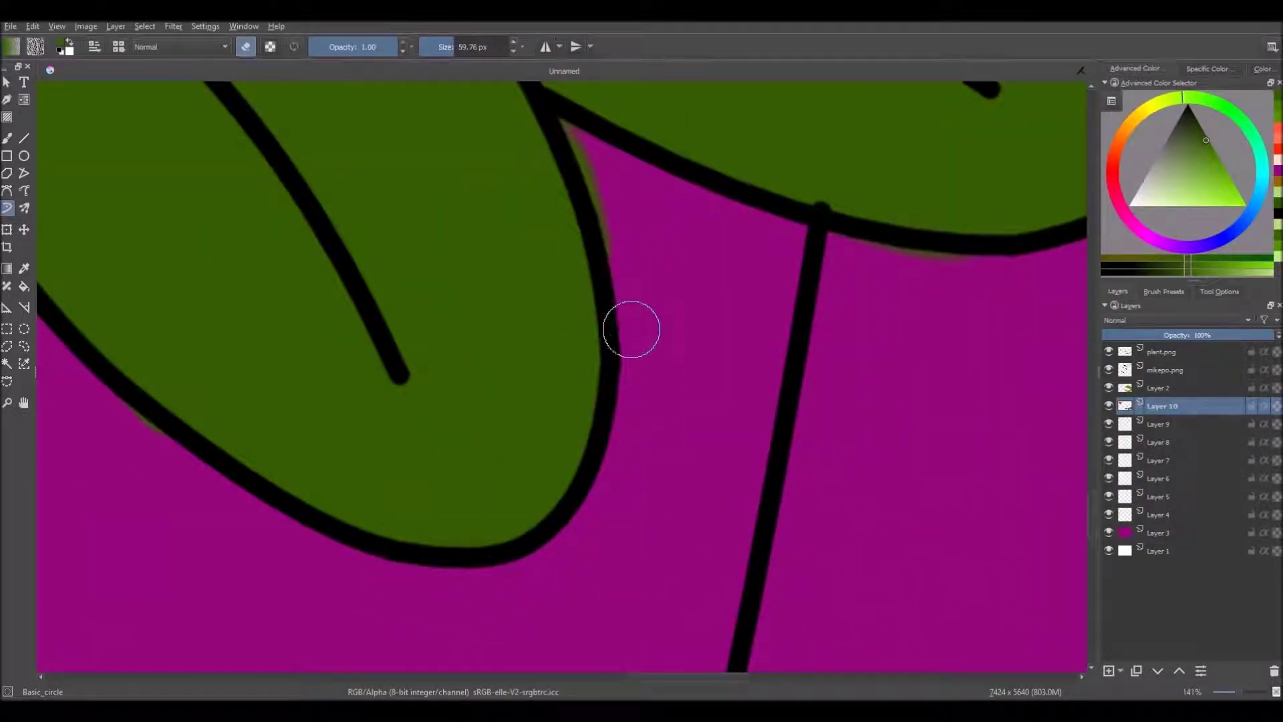
{"action": "scroll", "coordinate": [262, 364], "scroll_direction": "up", "scroll_amount": 1}
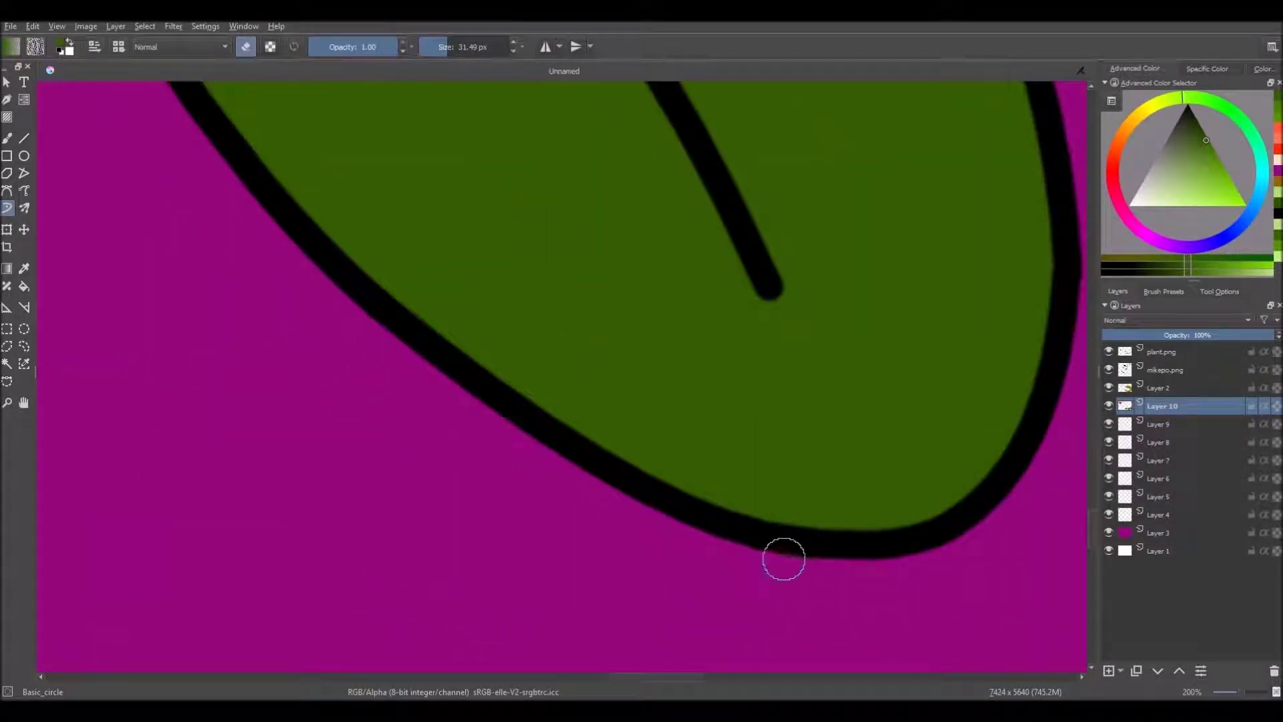
{"action": "scroll", "coordinate": [759, 553], "scroll_direction": "down", "scroll_amount": 4}
Erase the dark green overflow around the outer edges of the two right leaves.
{"action": "scroll", "coordinate": [535, 167], "scroll_direction": "up", "scroll_amount": 2}
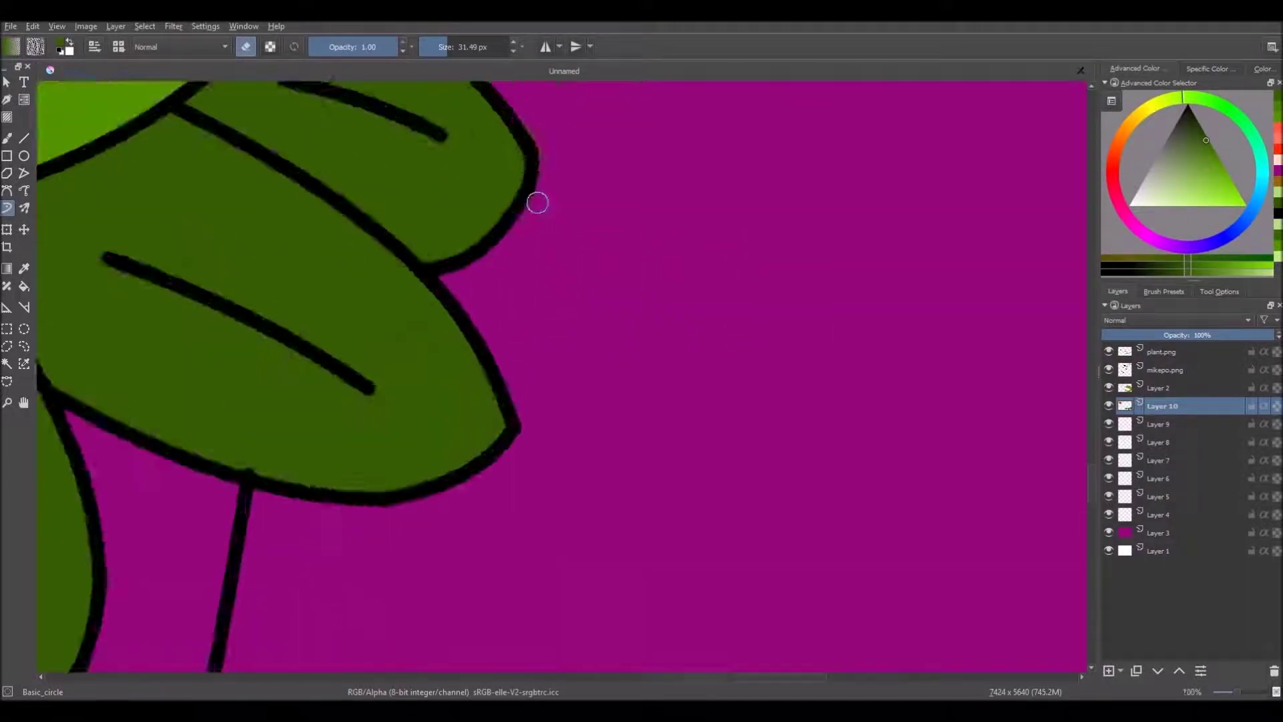
{"action": "scroll", "coordinate": [536, 204], "scroll_direction": "up", "scroll_amount": 1}
{"action": "left_click_drag", "start_coordinate": [539, 144], "coordinate": [519, 257]}
{"action": "left_click_drag", "start_coordinate": [428, 134], "coordinate": [520, 249]}
{"action": "scroll", "coordinate": [497, 220], "scroll_direction": "down", "scroll_amount": 3}
Erase the dark green overflow around the upper and lower edges of the left leaf.
{"action": "left_click_drag", "start_coordinate": [267, 281], "coordinate": [792, 161]}
{"action": "scroll", "coordinate": [446, 160], "scroll_direction": "up", "scroll_amount": 3}
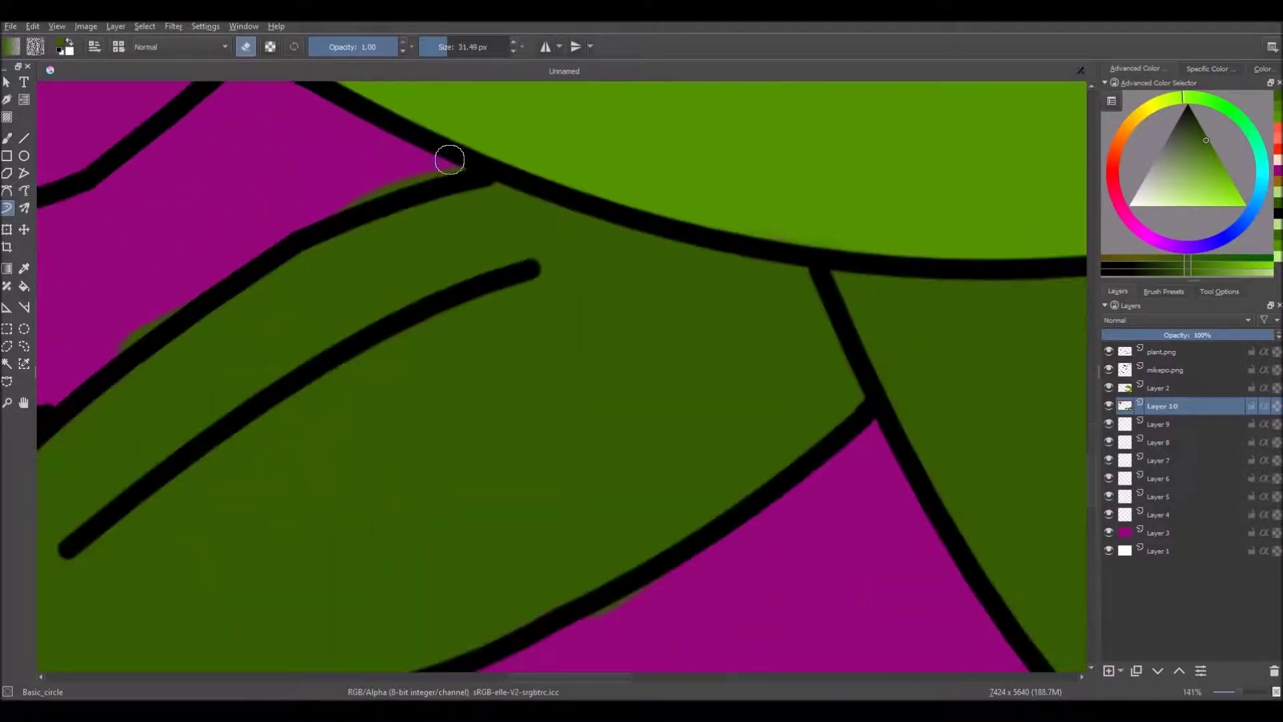
{"action": "left_click_drag", "start_coordinate": [567, 643], "coordinate": [500, 284]}
{"action": "left_click", "coordinate": [245, 47]}
{"action": "scroll", "coordinate": [355, 158], "scroll_direction": "down", "scroll_amount": 2}
{"action": "scroll", "coordinate": [355, 158], "scroll_direction": "up", "scroll_amount": 3}
{"action": "scroll", "coordinate": [306, 280], "scroll_direction": "down", "scroll_amount": 3}
{"action": "scroll", "coordinate": [236, 449], "scroll_direction": "up", "scroll_amount": 2}
{"action": "scroll", "coordinate": [235, 449], "scroll_direction": "up", "scroll_amount": 1}
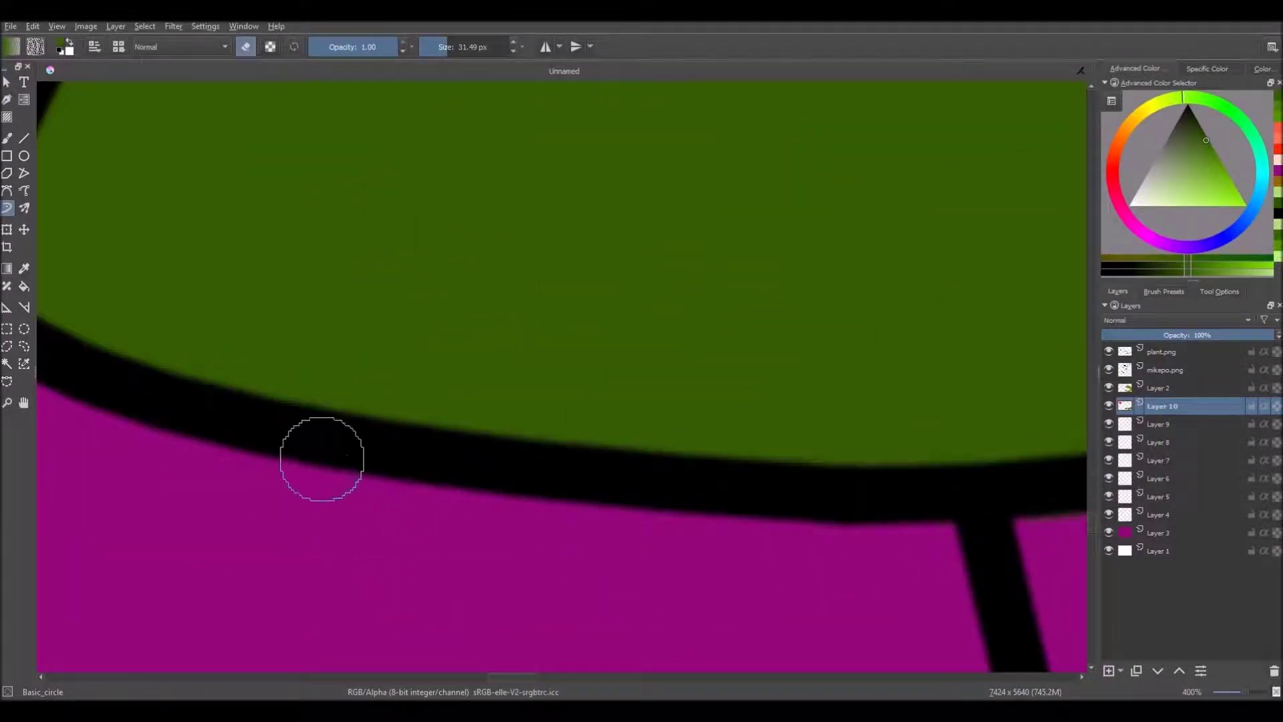
{"action": "scroll", "coordinate": [335, 459], "scroll_direction": "down", "scroll_amount": 7}
{"action": "left_click", "coordinate": [459, 49]}
{"action": "scroll", "coordinate": [215, 248], "scroll_direction": "up", "scroll_amount": 6}
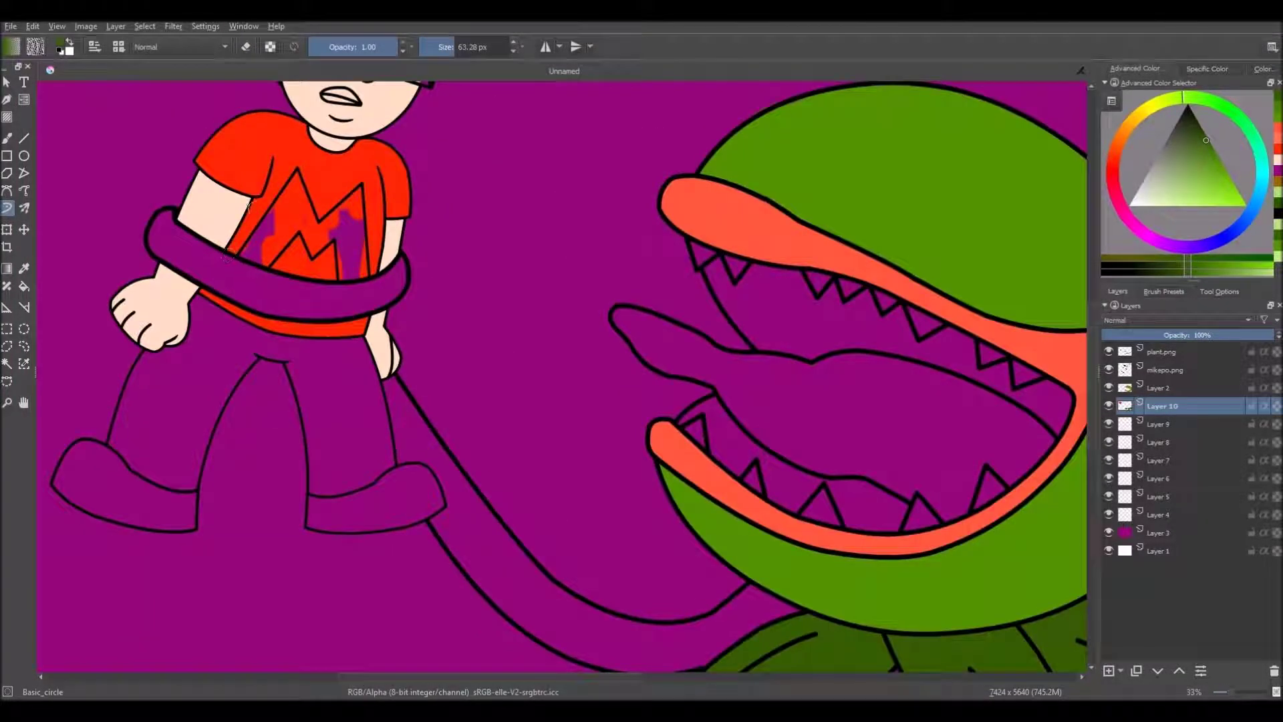
{"action": "mouse_move", "coordinate": [163, 214]}
{"action": "left_mouse_down"}
{"action": "mouse_move", "coordinate": [261, 349]}
{"action": "mouse_move", "coordinate": [315, 393]}
{"action": "left_mouse_up"}
{"action": "key", "text": "ctrl+z"}
{"action": "key", "text": "ctrl+z"}
Paint the vine around the character's waist dark green on Layer 9 with a 91.81 px brush.
{"action": "left_click", "coordinate": [1139, 425]}
{"action": "mouse_move", "coordinate": [167, 200]}
{"action": "left_mouse_down"}
{"action": "mouse_move", "coordinate": [149, 247]}
{"action": "mouse_move", "coordinate": [307, 328]}
{"action": "mouse_move", "coordinate": [521, 401]}
{"action": "mouse_move", "coordinate": [604, 450]}
{"action": "mouse_move", "coordinate": [816, 414]}
{"action": "left_mouse_up"}
{"action": "scroll", "coordinate": [844, 438], "scroll_direction": "down", "scroll_amount": 5}
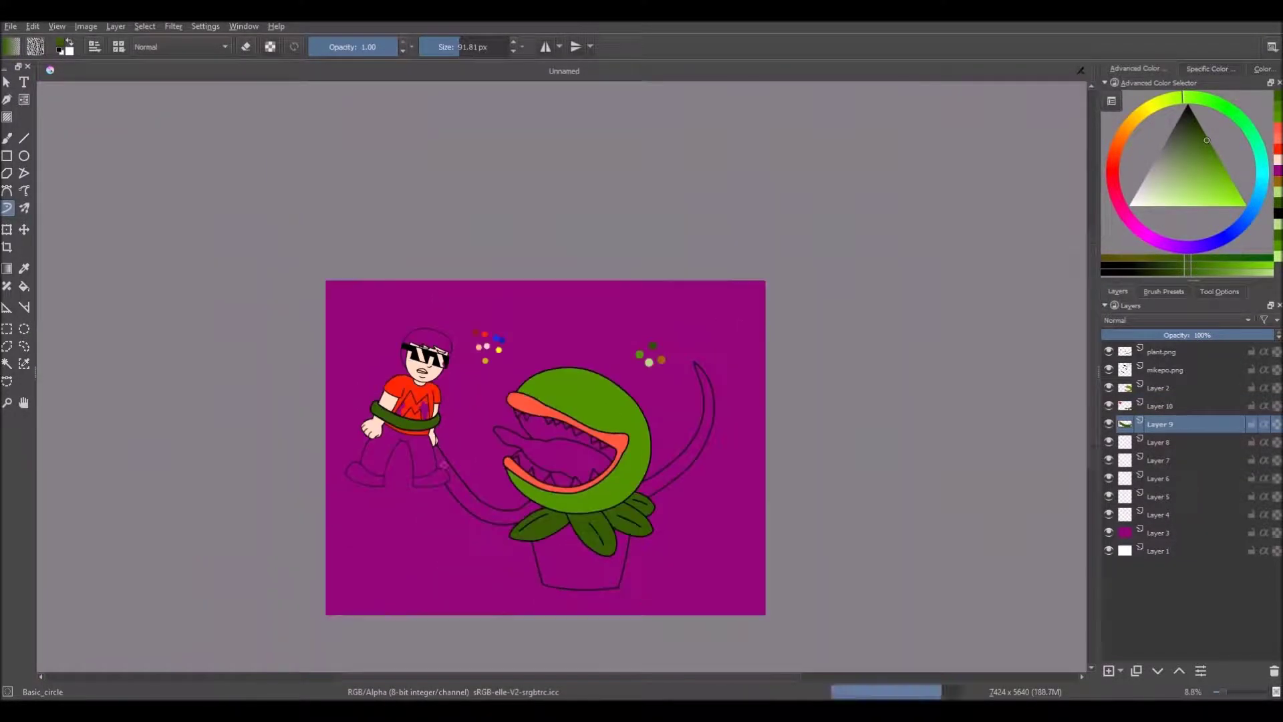
Fill the vine running from the character's hand down to the plant's leaves with dark green.
{"action": "scroll", "coordinate": [345, 297], "scroll_direction": "up", "scroll_amount": 4}
{"action": "left_click_drag", "start_coordinate": [370, 315], "coordinate": [469, 510]}
{"action": "left_click_drag", "start_coordinate": [502, 652], "coordinate": [207, 286]}
{"action": "mouse_move", "coordinate": [167, 190]}
{"action": "left_mouse_down"}
{"action": "mouse_move", "coordinate": [203, 247]}
{"action": "mouse_move", "coordinate": [380, 420]}
{"action": "left_mouse_up"}
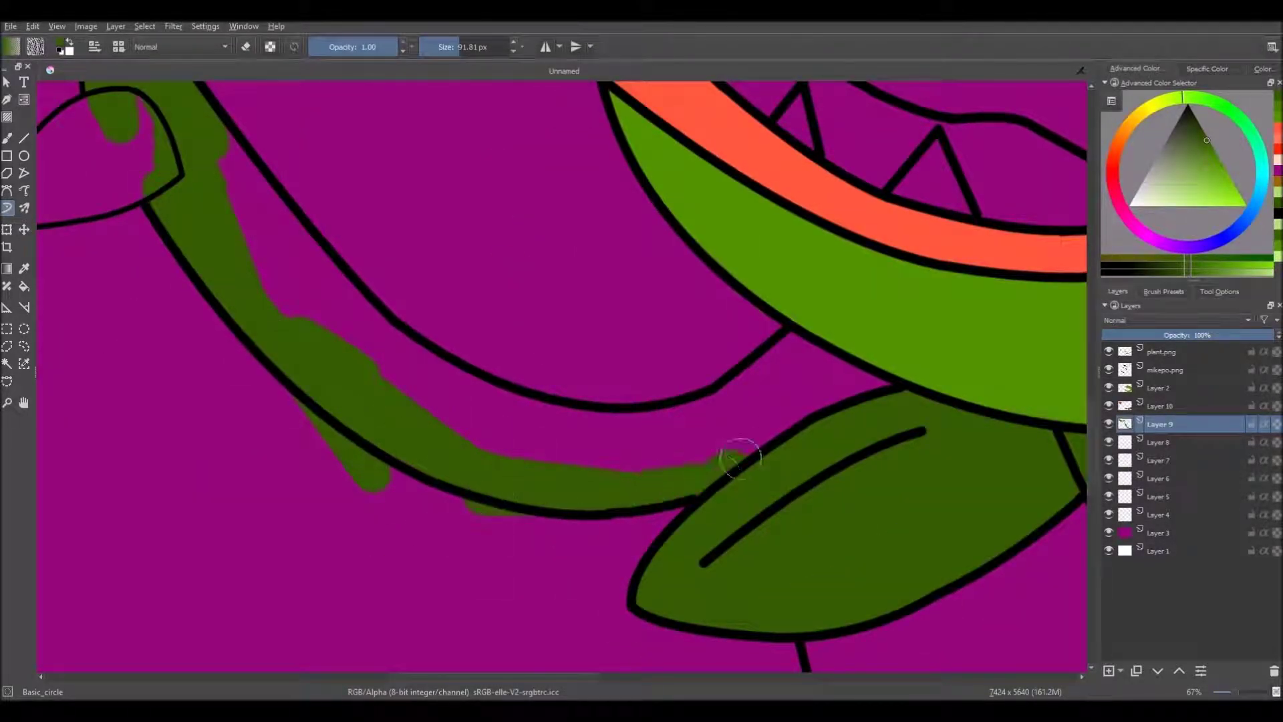
{"action": "left_click_drag", "start_coordinate": [348, 370], "coordinate": [396, 453]}
{"action": "left_click_drag", "start_coordinate": [292, 260], "coordinate": [356, 386]}
{"action": "scroll", "coordinate": [338, 495], "scroll_direction": "down", "scroll_amount": 2}
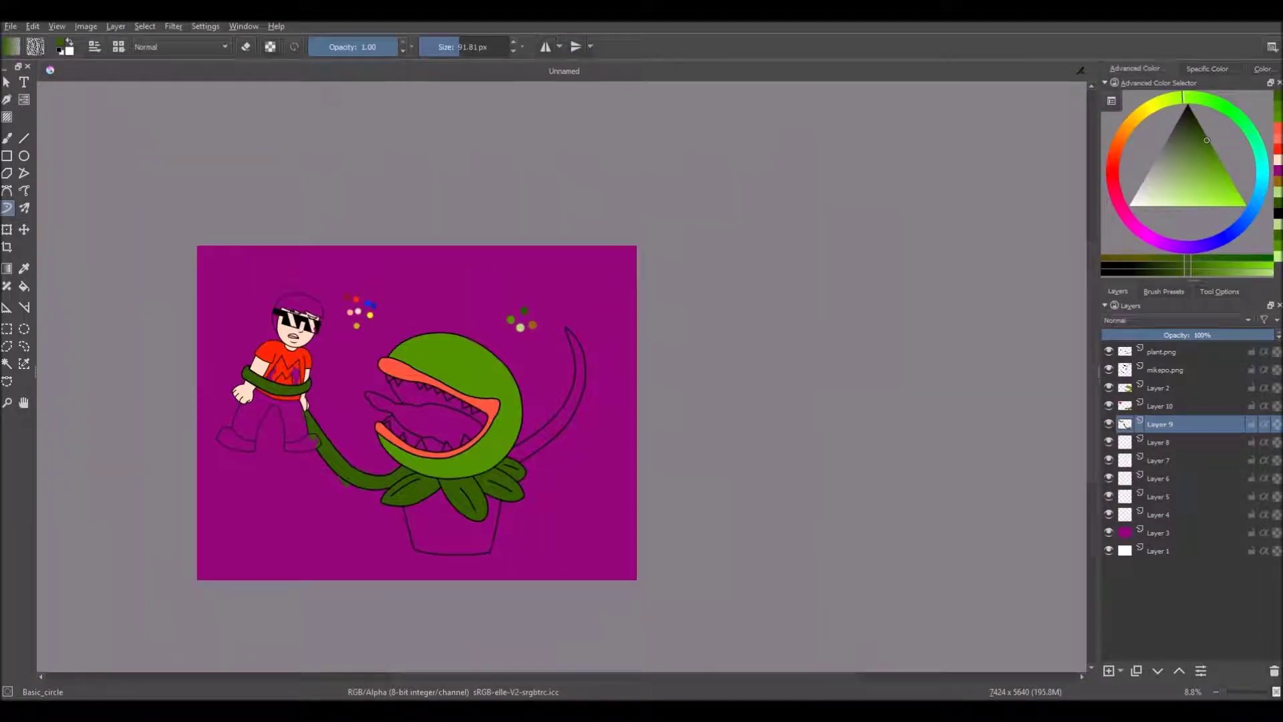
Try repainting the vine between the character and the leaves in a sampled lighter green.
{"action": "scroll", "coordinate": [535, 548], "scroll_direction": "up", "scroll_amount": 1}
{"action": "left_click", "coordinate": [22, 268]}
{"action": "scroll", "coordinate": [554, 286], "scroll_direction": "up", "scroll_amount": 2}
{"action": "left_click", "coordinate": [515, 221]}
{"action": "scroll", "coordinate": [550, 274], "scroll_direction": "down", "scroll_amount": 2}
{"action": "left_click", "coordinate": [7, 208]}
{"action": "scroll", "coordinate": [306, 369], "scroll_direction": "up", "scroll_amount": 5}
{"action": "mouse_move", "coordinate": [157, 310]}
{"action": "left_mouse_down"}
{"action": "mouse_move", "coordinate": [224, 481]}
{"action": "mouse_move", "coordinate": [260, 459]}
{"action": "left_mouse_up"}
{"action": "scroll", "coordinate": [314, 521], "scroll_direction": "down", "scroll_amount": 4}
{"action": "scroll", "coordinate": [387, 575], "scroll_direction": "up", "scroll_amount": 2}
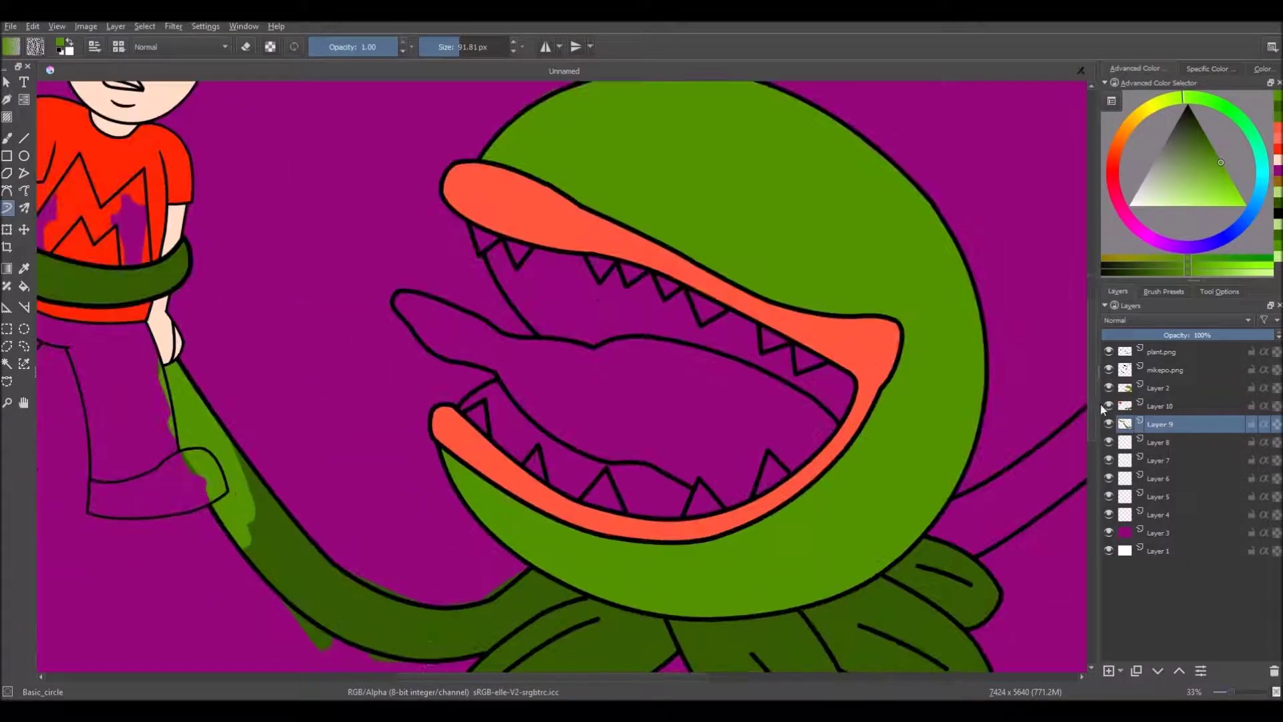
{"action": "left_click_drag", "start_coordinate": [387, 575], "coordinate": [387, 517]}
{"action": "left_click_drag", "start_coordinate": [256, 468], "coordinate": [287, 504]}
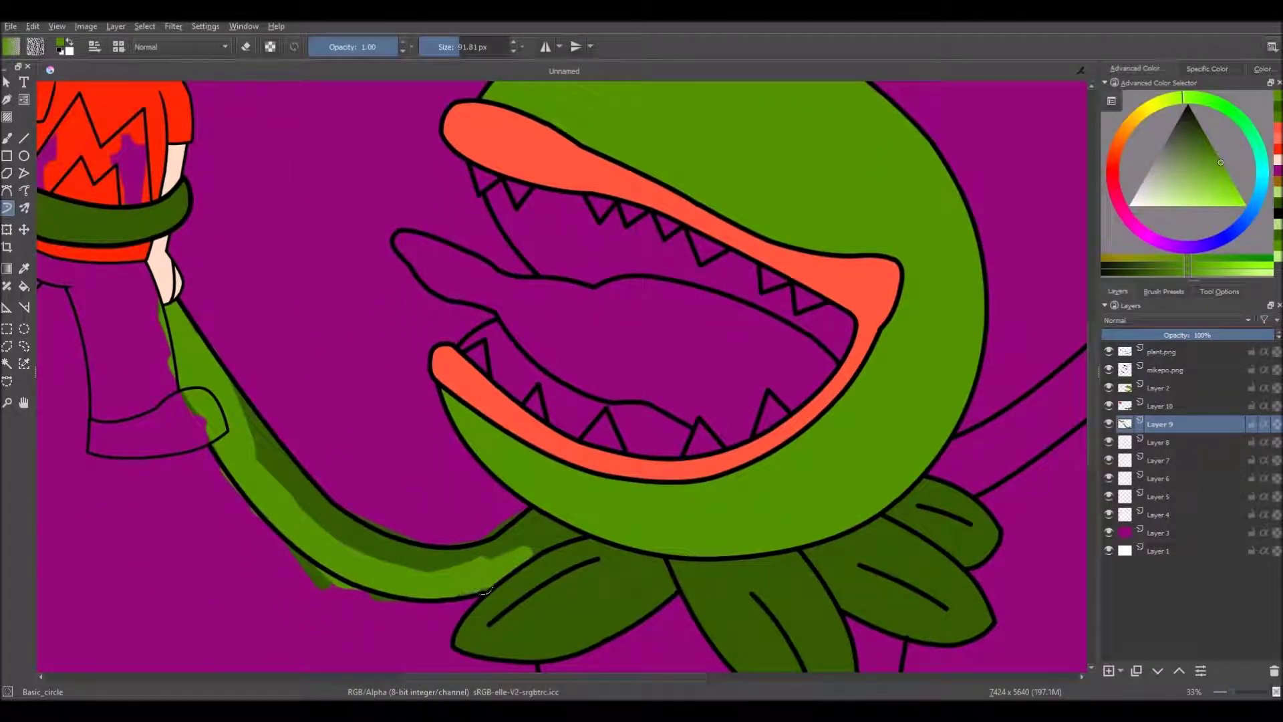
{"action": "scroll", "coordinate": [468, 543], "scroll_direction": "down", "scroll_amount": 4}
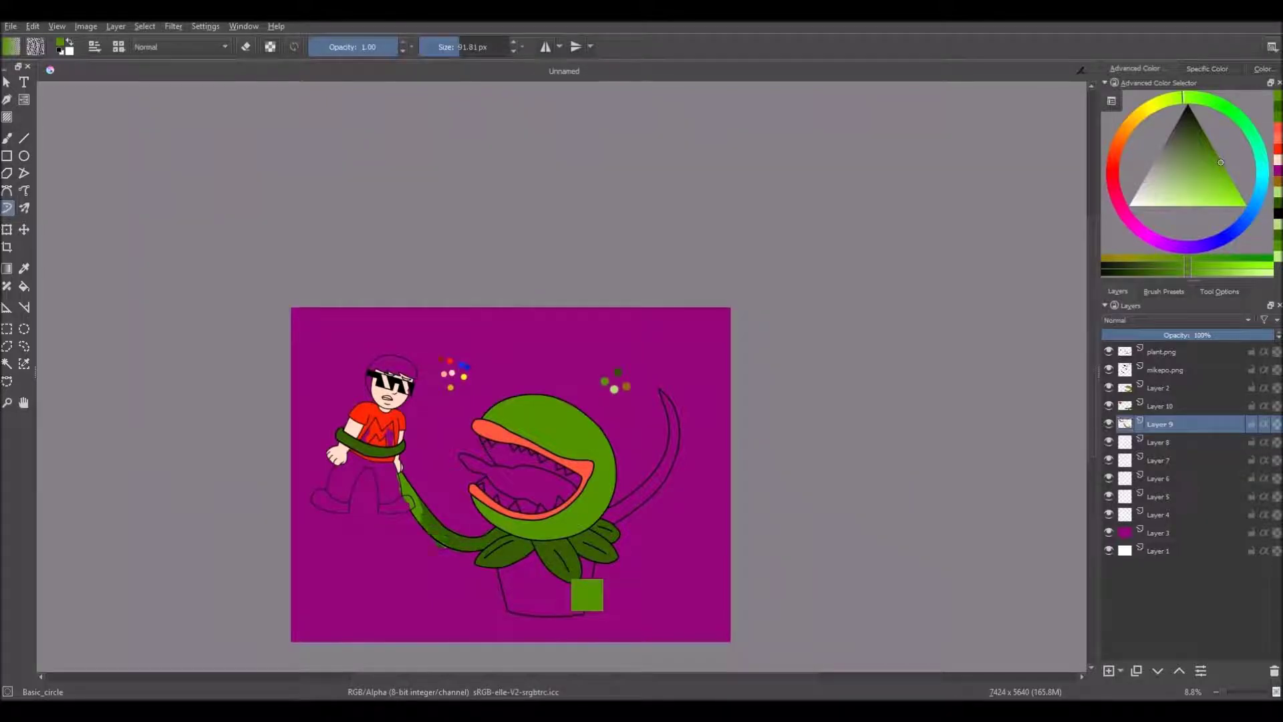
Paint the lower part of the plant's right vine dark green with the 91.81 px brush.
{"action": "scroll", "coordinate": [599, 514], "scroll_direction": "up", "scroll_amount": 6}
{"action": "mouse_move", "coordinate": [641, 541]}
{"action": "left_mouse_down"}
{"action": "mouse_move", "coordinate": [729, 495]}
{"action": "mouse_move", "coordinate": [775, 417]}
{"action": "mouse_move", "coordinate": [771, 429]}
{"action": "left_mouse_up"}
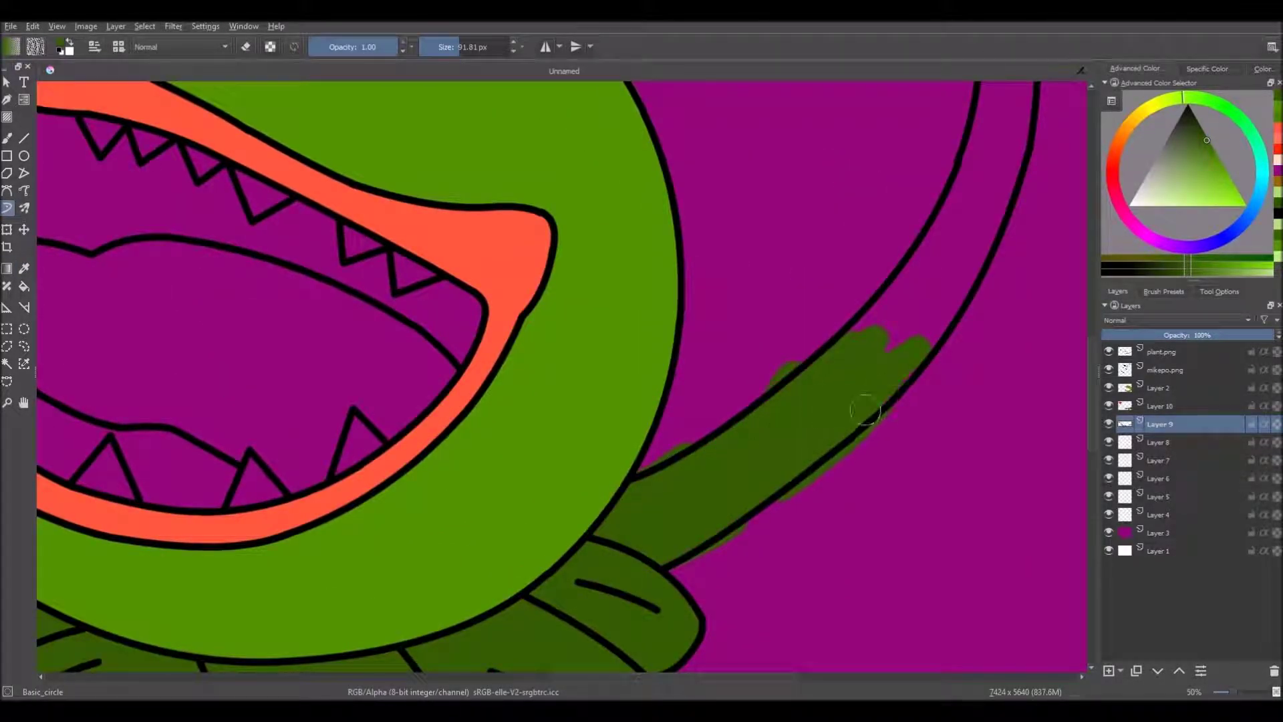
{"action": "left_click_drag", "start_coordinate": [879, 392], "coordinate": [738, 473]}
{"action": "left_click_drag", "start_coordinate": [788, 368], "coordinate": [707, 421]}
{"action": "left_click_drag", "start_coordinate": [798, 325], "coordinate": [812, 414]}
Fill the upper part of the right vine with dark green up to its pointed tip.
{"action": "scroll", "coordinate": [822, 348], "scroll_direction": "down", "scroll_amount": 2}
{"action": "scroll", "coordinate": [887, 190], "scroll_direction": "up", "scroll_amount": 1}
{"action": "left_click_drag", "start_coordinate": [804, 189], "coordinate": [802, 131]}
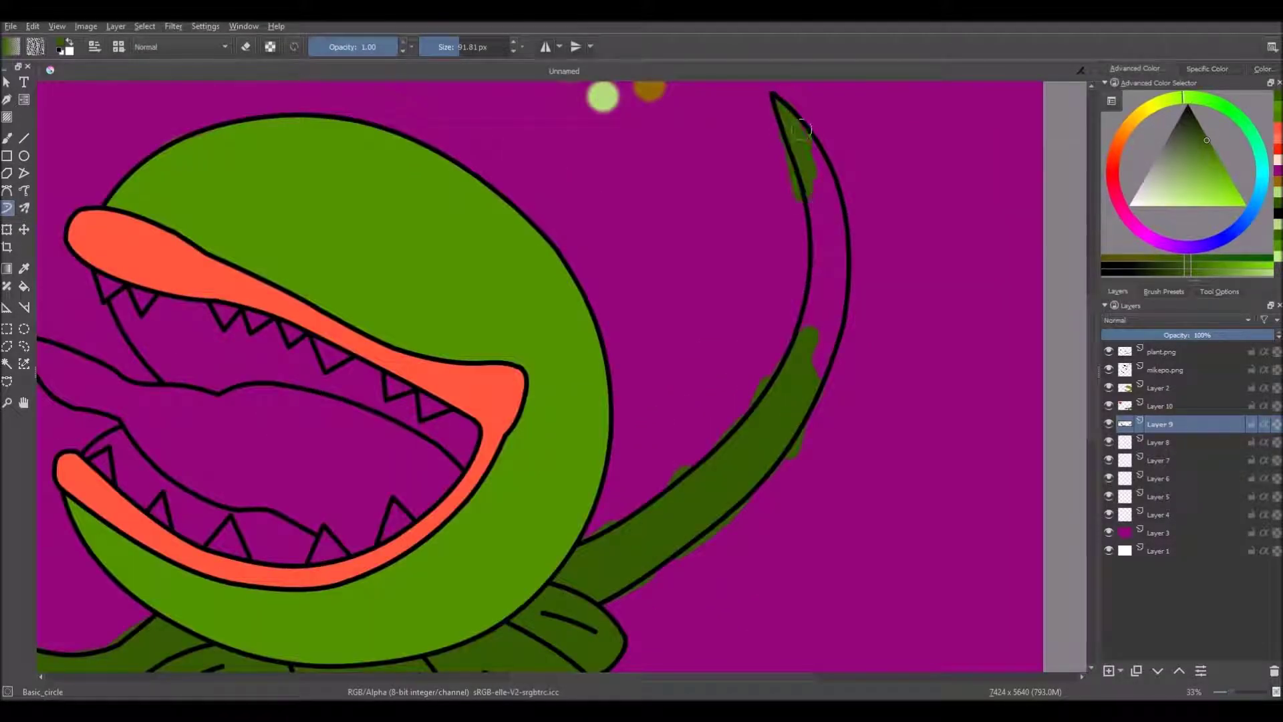
{"action": "scroll", "coordinate": [791, 245], "scroll_direction": "down", "scroll_amount": 4}
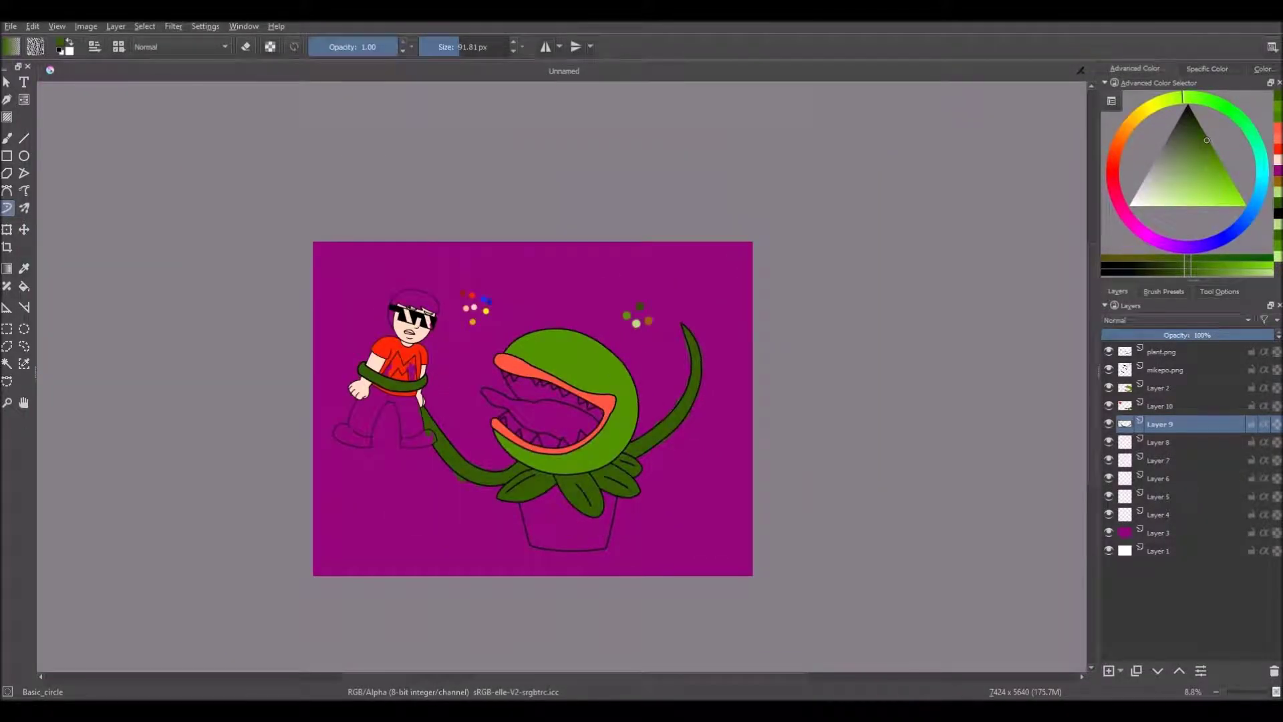
{"action": "scroll", "coordinate": [442, 376], "scroll_direction": "up", "scroll_amount": 2}
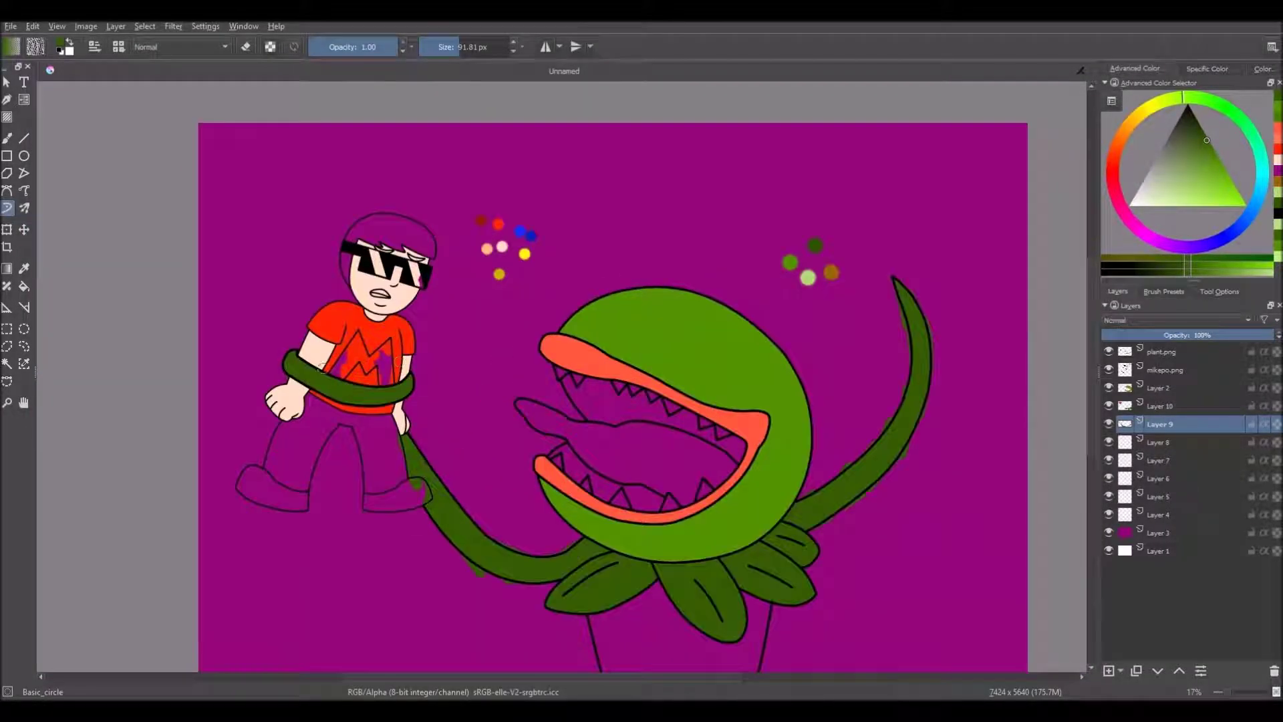
Fill the character's trousers with the bright blue from the palette dots on Layer 9, using an 87.29 px brush.
{"action": "left_click", "coordinate": [26, 272]}
{"action": "scroll", "coordinate": [483, 217], "scroll_direction": "up", "scroll_amount": 3}
{"action": "left_click", "coordinate": [593, 260]}
{"action": "scroll", "coordinate": [594, 260], "scroll_direction": "down", "scroll_amount": 3}
{"action": "left_click", "coordinate": [6, 208]}
{"action": "left_click", "coordinate": [458, 51]}
{"action": "scroll", "coordinate": [345, 471], "scroll_direction": "up", "scroll_amount": 3}
{"action": "left_click_drag", "start_coordinate": [394, 416], "coordinate": [363, 487]}
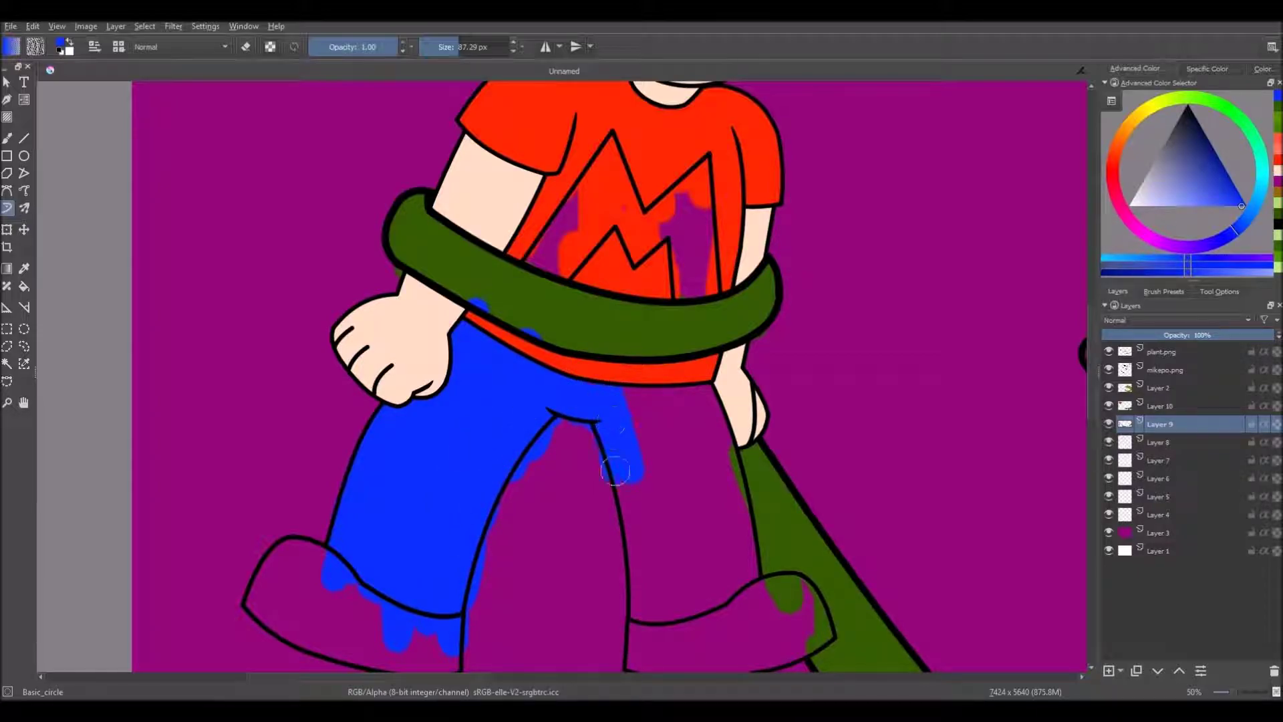
{"action": "scroll", "coordinate": [648, 395], "scroll_direction": "up", "scroll_amount": 2}
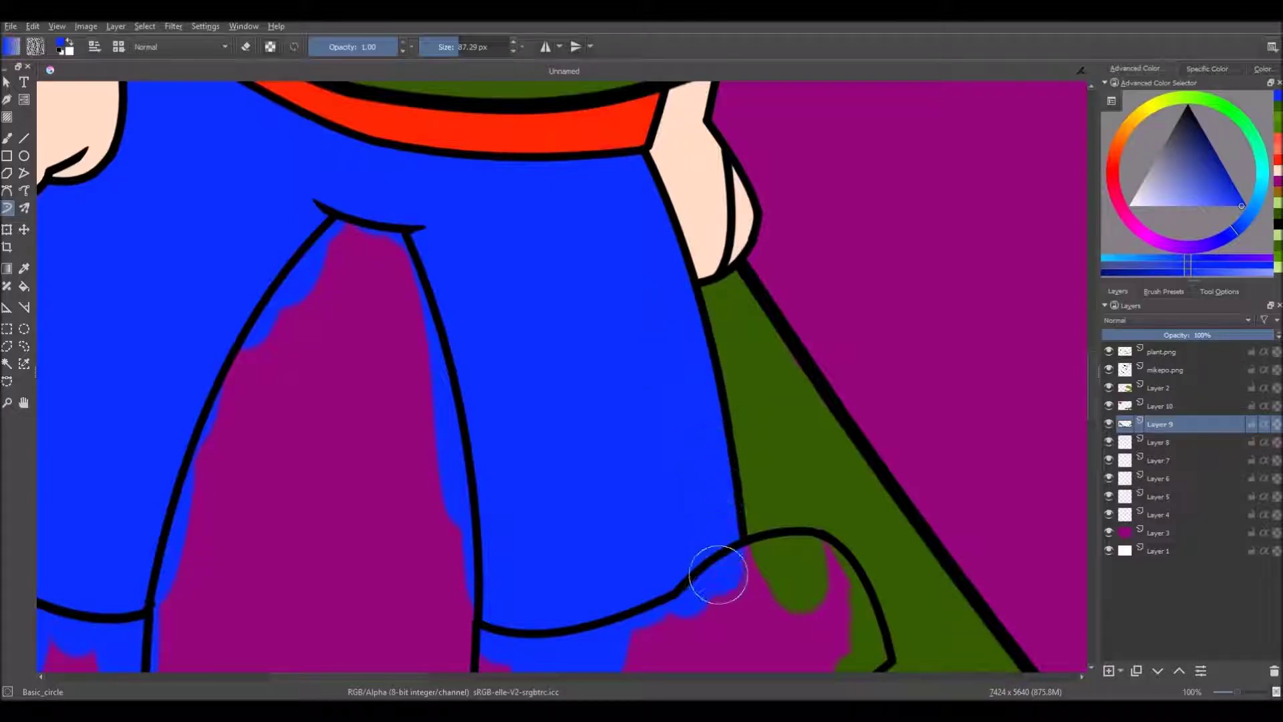
{"action": "scroll", "coordinate": [718, 569], "scroll_direction": "down", "scroll_amount": 6}
Erase the blue overflow along the inner edges of both trouser legs with a 47 px eraser.
{"action": "scroll", "coordinate": [584, 471], "scroll_direction": "up", "scroll_amount": 7}
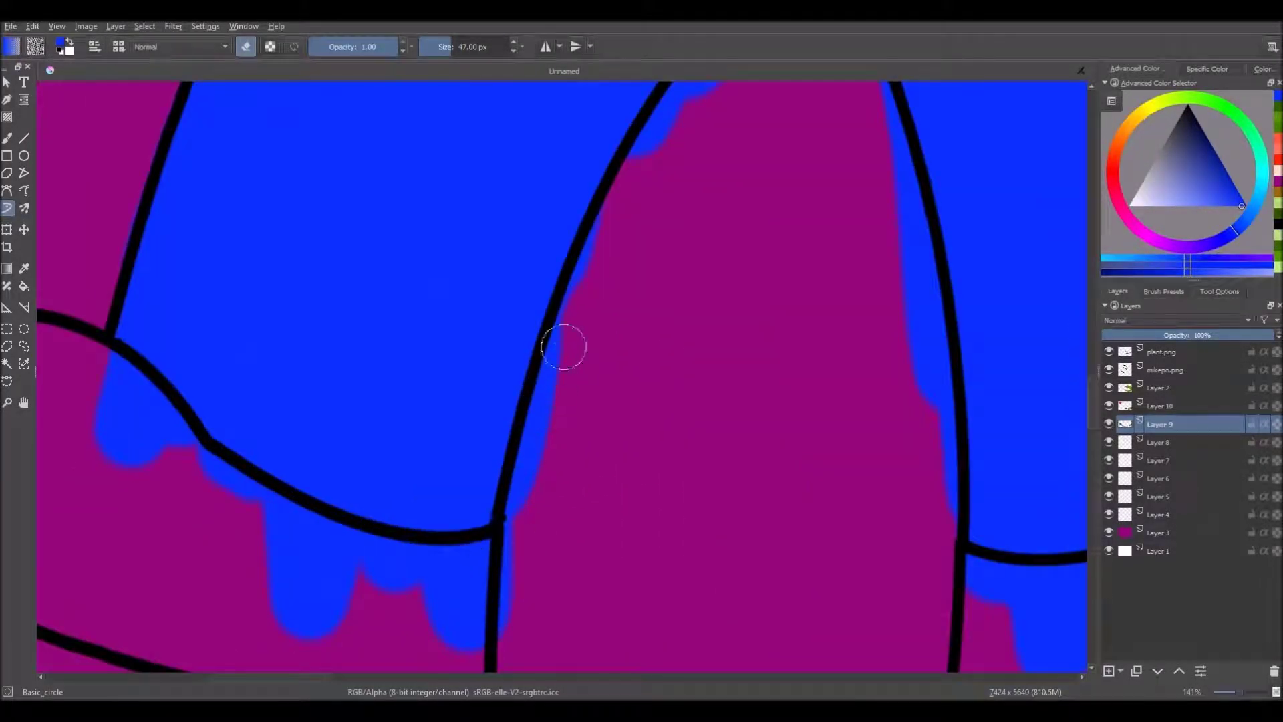
{"action": "left_click_drag", "start_coordinate": [519, 513], "coordinate": [522, 615]}
{"action": "left_click_drag", "start_coordinate": [710, 150], "coordinate": [647, 266]}
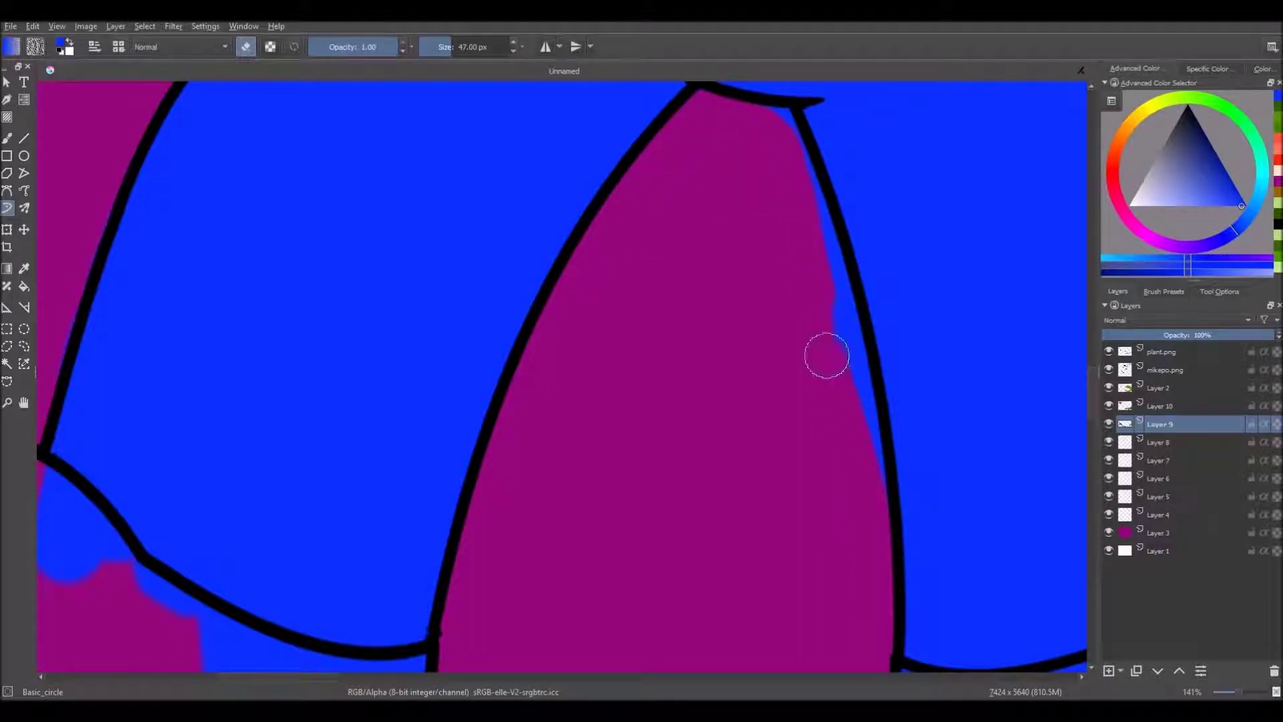
{"action": "scroll", "coordinate": [866, 441], "scroll_direction": "up", "scroll_amount": 2}
{"action": "scroll", "coordinate": [802, 387], "scroll_direction": "down", "scroll_amount": 5}
Erase the remaining blue at the top of the gap between the legs with a 36.20 px eraser.
{"action": "scroll", "coordinate": [668, 301], "scroll_direction": "up", "scroll_amount": 7}
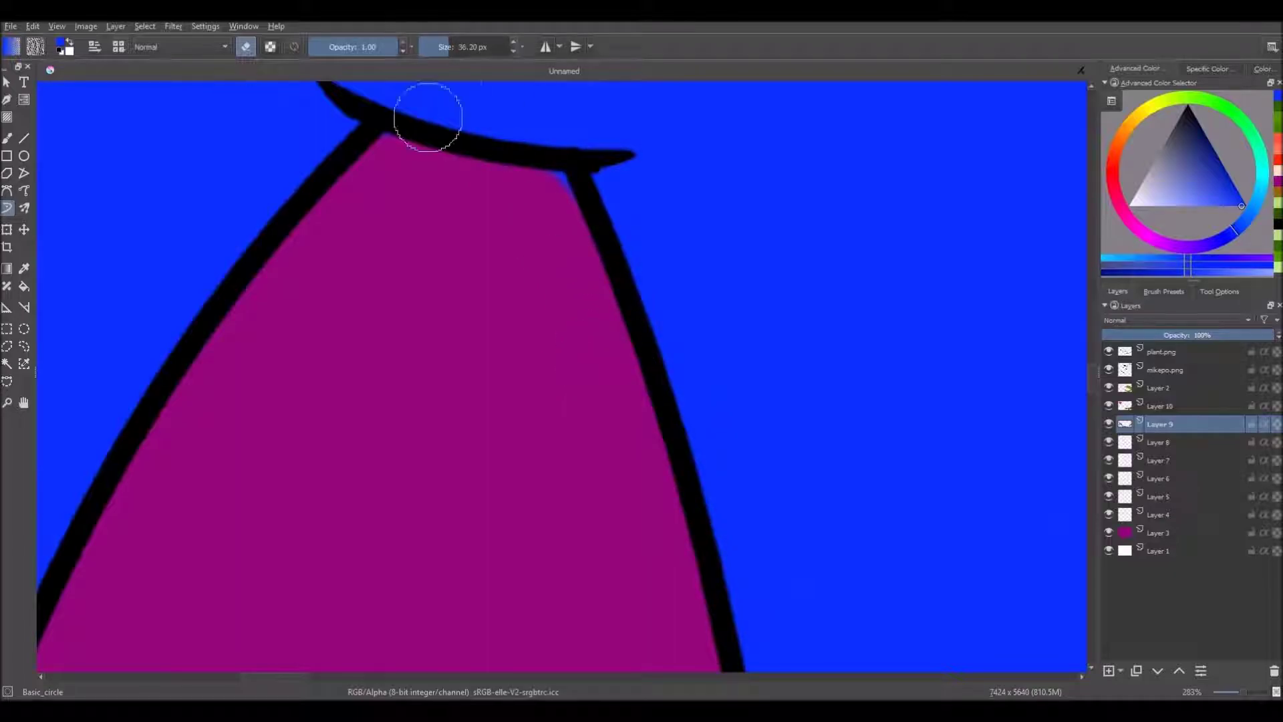
{"action": "scroll", "coordinate": [216, 348], "scroll_direction": "down", "scroll_amount": 2}
{"action": "scroll", "coordinate": [248, 344], "scroll_direction": "down", "scroll_amount": 2}
{"action": "scroll", "coordinate": [262, 273], "scroll_direction": "up", "scroll_amount": 2}
{"action": "scroll", "coordinate": [284, 339], "scroll_direction": "down", "scroll_amount": 2}
{"action": "scroll", "coordinate": [401, 178], "scroll_direction": "up", "scroll_amount": 2}
{"action": "scroll", "coordinate": [401, 176], "scroll_direction": "down", "scroll_amount": 4}
{"action": "scroll", "coordinate": [477, 91], "scroll_direction": "up", "scroll_amount": 4}
Cover the blue spots on the vine at the character's waist with its sampled dark green.
{"action": "left_click", "coordinate": [27, 270]}
{"action": "left_click", "coordinate": [468, 133]}
{"action": "left_click", "coordinate": [6, 208]}
{"action": "key", "text": "e"}
{"action": "left_click", "coordinate": [376, 93]}
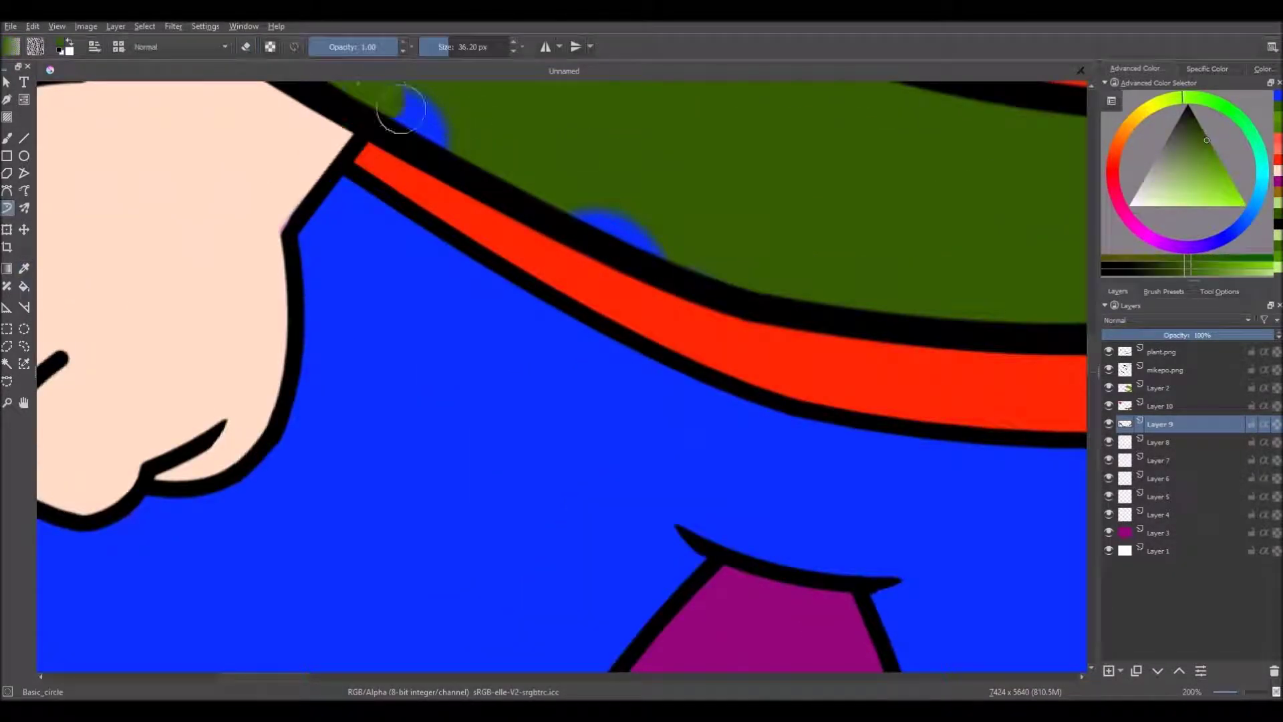
{"action": "scroll", "coordinate": [632, 202], "scroll_direction": "down", "scroll_amount": 2}
{"action": "scroll", "coordinate": [735, 193], "scroll_direction": "up", "scroll_amount": 3}
{"action": "scroll", "coordinate": [568, 314], "scroll_direction": "down", "scroll_amount": 9}
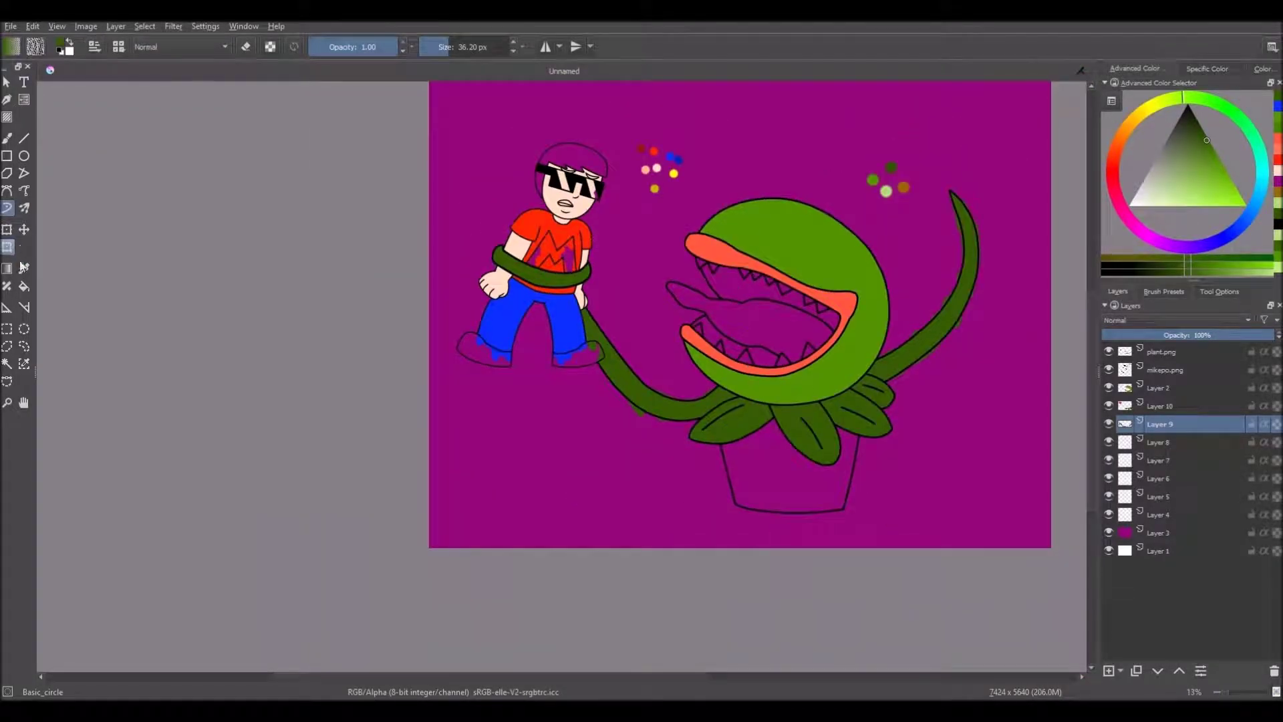
Fill the character's hair with the bright yellow from the palette dots, using a 53.13 px brush.
{"action": "left_click", "coordinate": [24, 267]}
{"action": "scroll", "coordinate": [628, 258], "scroll_direction": "up", "scroll_amount": 3}
{"action": "left_click", "coordinate": [692, 117]}
{"action": "left_click", "coordinate": [6, 208]}
{"action": "left_click", "coordinate": [452, 47]}
{"action": "scroll", "coordinate": [455, 234], "scroll_direction": "down", "scroll_amount": 1}
{"action": "scroll", "coordinate": [399, 90], "scroll_direction": "up", "scroll_amount": 5}
{"action": "mouse_move", "coordinate": [234, 261]}
{"action": "left_mouse_down"}
{"action": "mouse_move", "coordinate": [193, 364]}
{"action": "mouse_move", "coordinate": [170, 522]}
{"action": "mouse_move", "coordinate": [207, 487]}
{"action": "mouse_move", "coordinate": [244, 315]}
{"action": "mouse_move", "coordinate": [415, 267]}
{"action": "mouse_move", "coordinate": [324, 168]}
{"action": "mouse_move", "coordinate": [544, 115]}
{"action": "mouse_move", "coordinate": [724, 149]}
{"action": "mouse_move", "coordinate": [604, 310]}
{"action": "mouse_move", "coordinate": [655, 395]}
{"action": "mouse_move", "coordinate": [515, 178]}
{"action": "mouse_move", "coordinate": [581, 315]}
{"action": "mouse_move", "coordinate": [851, 418]}
{"action": "mouse_move", "coordinate": [940, 356]}
{"action": "mouse_move", "coordinate": [802, 194]}
{"action": "mouse_move", "coordinate": [899, 368]}
{"action": "left_mouse_up"}
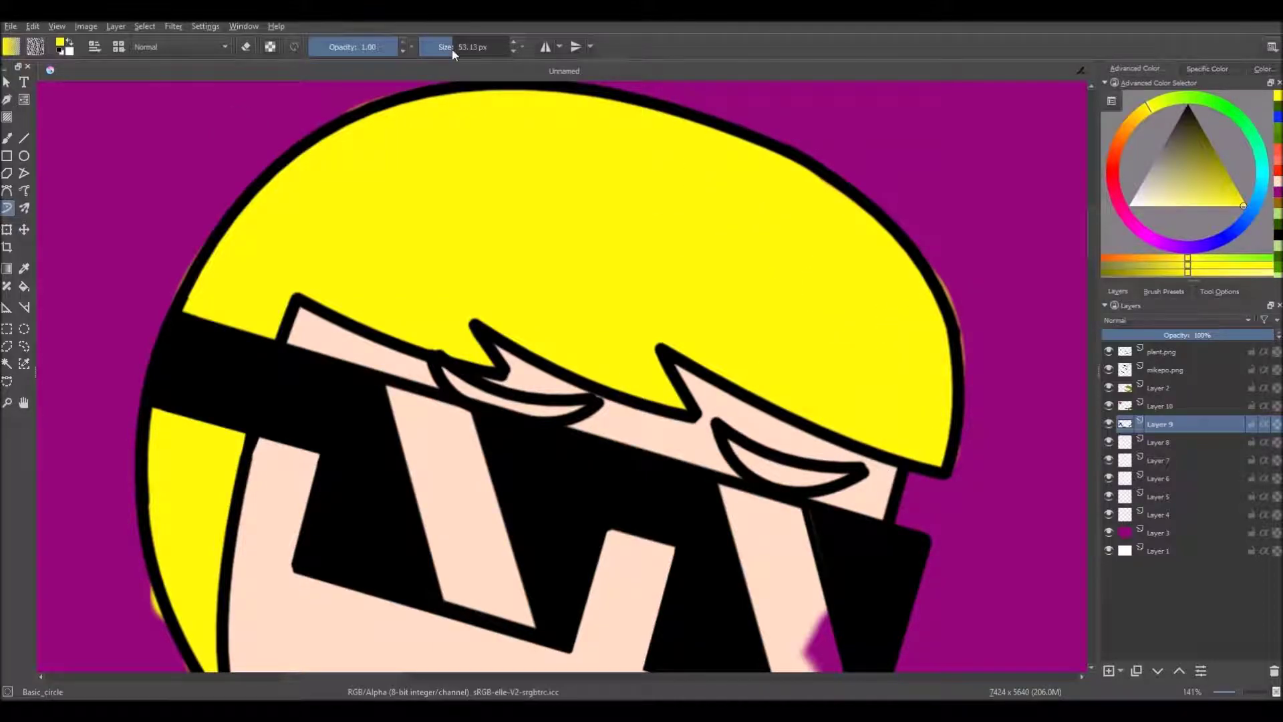
Erase the yellow overflow around the hair's outline down to the nape with a 23.32 px eraser.
{"action": "scroll", "coordinate": [323, 87], "scroll_direction": "up", "scroll_amount": 3}
{"action": "mouse_move", "coordinate": [472, 128]}
{"action": "left_mouse_down"}
{"action": "mouse_move", "coordinate": [329, 181]}
{"action": "mouse_move", "coordinate": [359, 270]}
{"action": "left_mouse_up"}
{"action": "scroll", "coordinate": [360, 206], "scroll_direction": "down", "scroll_amount": 1}
{"action": "left_click_drag", "start_coordinate": [1002, 361], "coordinate": [344, 257]}
{"action": "left_click_drag", "start_coordinate": [928, 458], "coordinate": [775, 309]}
{"action": "mouse_move", "coordinate": [775, 308]}
{"action": "left_mouse_down"}
{"action": "mouse_move", "coordinate": [803, 343]}
{"action": "mouse_move", "coordinate": [840, 579]}
{"action": "left_mouse_up"}
{"action": "left_click_drag", "start_coordinate": [843, 618], "coordinate": [836, 467]}
{"action": "scroll", "coordinate": [795, 560], "scroll_direction": "down", "scroll_amount": 3}
{"action": "scroll", "coordinate": [601, 461], "scroll_direction": "up", "scroll_amount": 3}
{"action": "left_click_drag", "start_coordinate": [582, 294], "coordinate": [658, 427]}
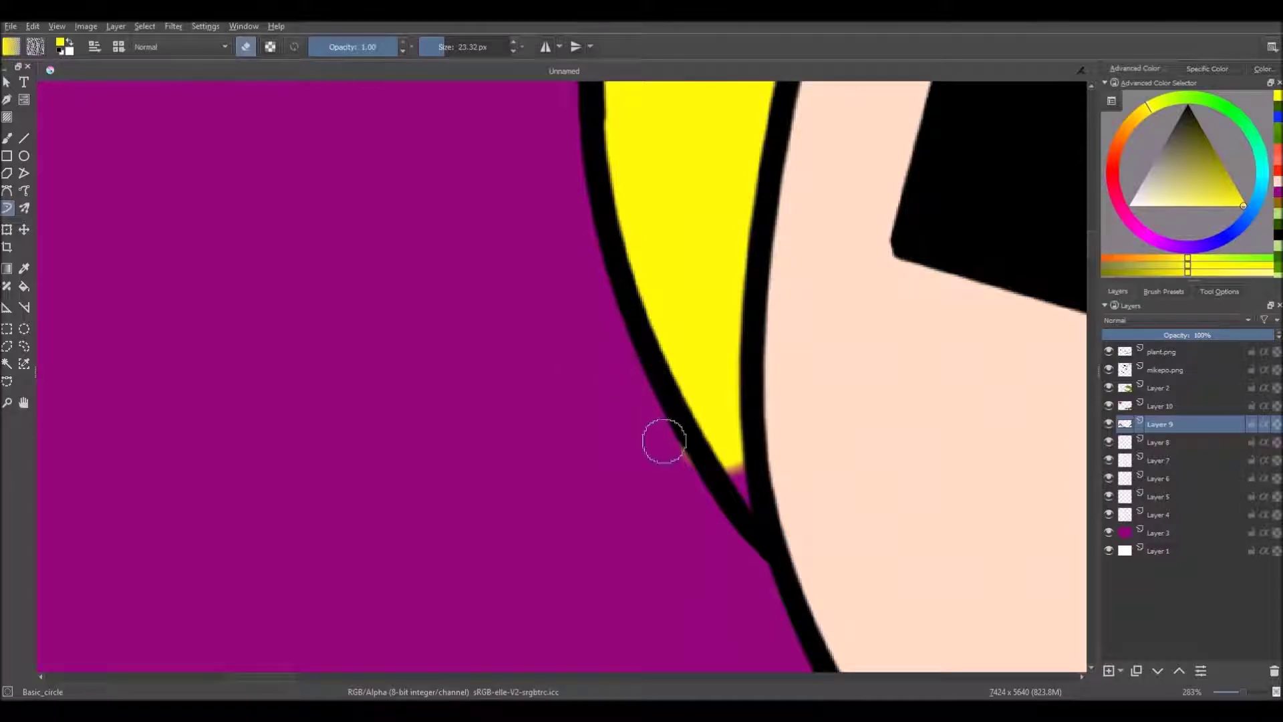
{"action": "scroll", "coordinate": [721, 409], "scroll_direction": "down", "scroll_amount": 3}
{"action": "scroll", "coordinate": [682, 200], "scroll_direction": "up", "scroll_amount": 2}
{"action": "scroll", "coordinate": [678, 163], "scroll_direction": "down", "scroll_amount": 6}
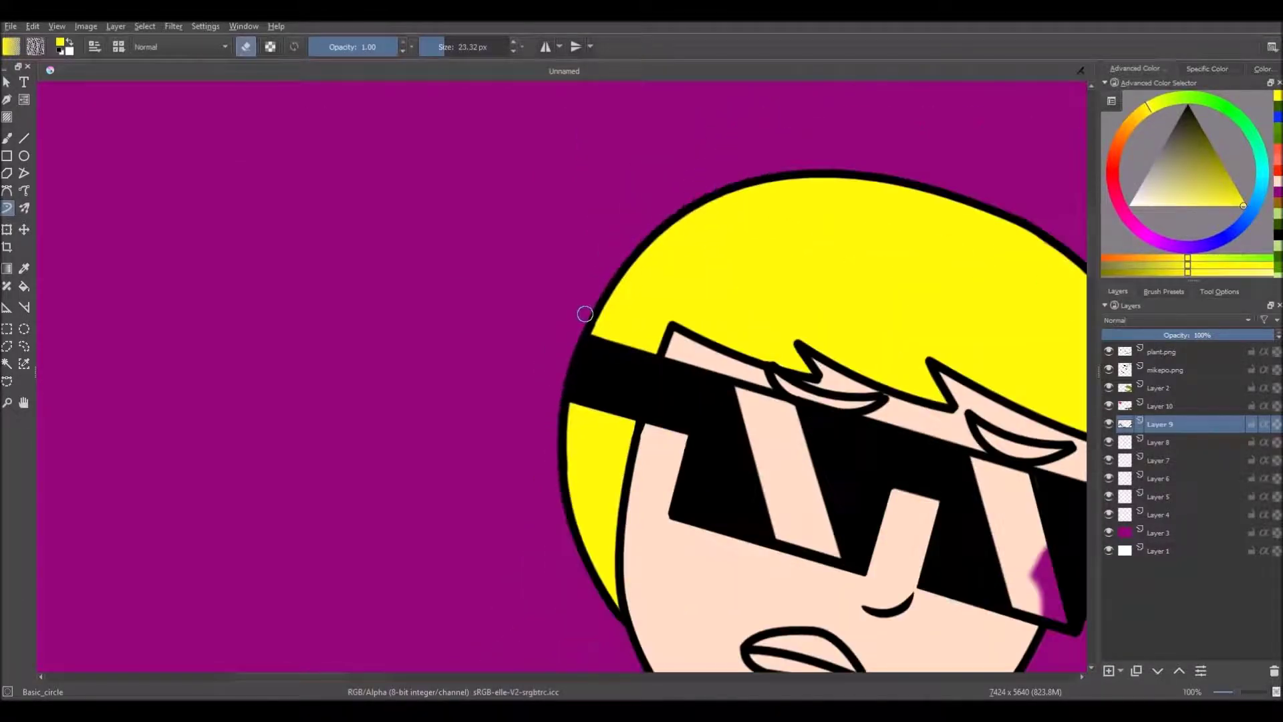
Fill the character's right-hand eyebrow on Layer 2 with the dark yellow from the palette dots.
{"action": "key", "text": "e"}
{"action": "scroll", "coordinate": [702, 289], "scroll_direction": "up", "scroll_amount": 2}
{"action": "key", "text": "p"}
{"action": "scroll", "coordinate": [683, 314], "scroll_direction": "up", "scroll_amount": 2}
{"action": "left_click", "coordinate": [804, 441]}
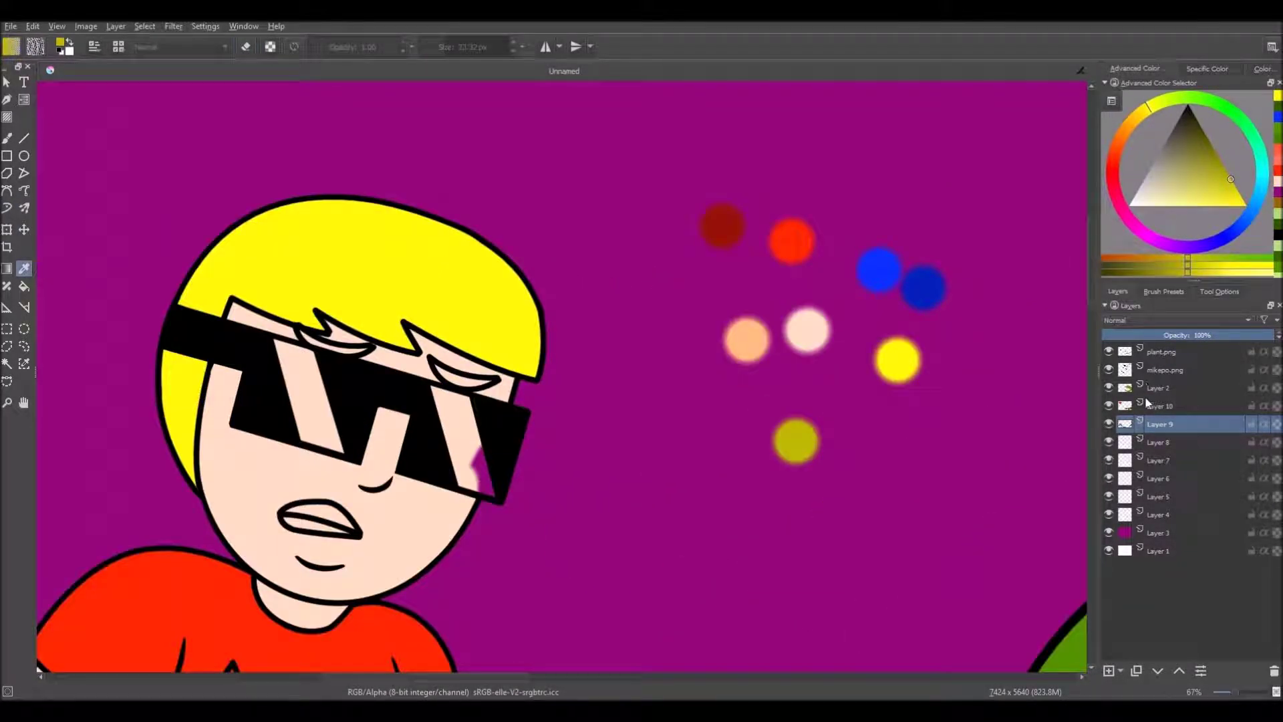
{"action": "left_click", "coordinate": [1141, 388]}
{"action": "scroll", "coordinate": [466, 384], "scroll_direction": "up", "scroll_amount": 4}
{"action": "left_click_drag", "start_coordinate": [351, 320], "coordinate": [389, 353]}
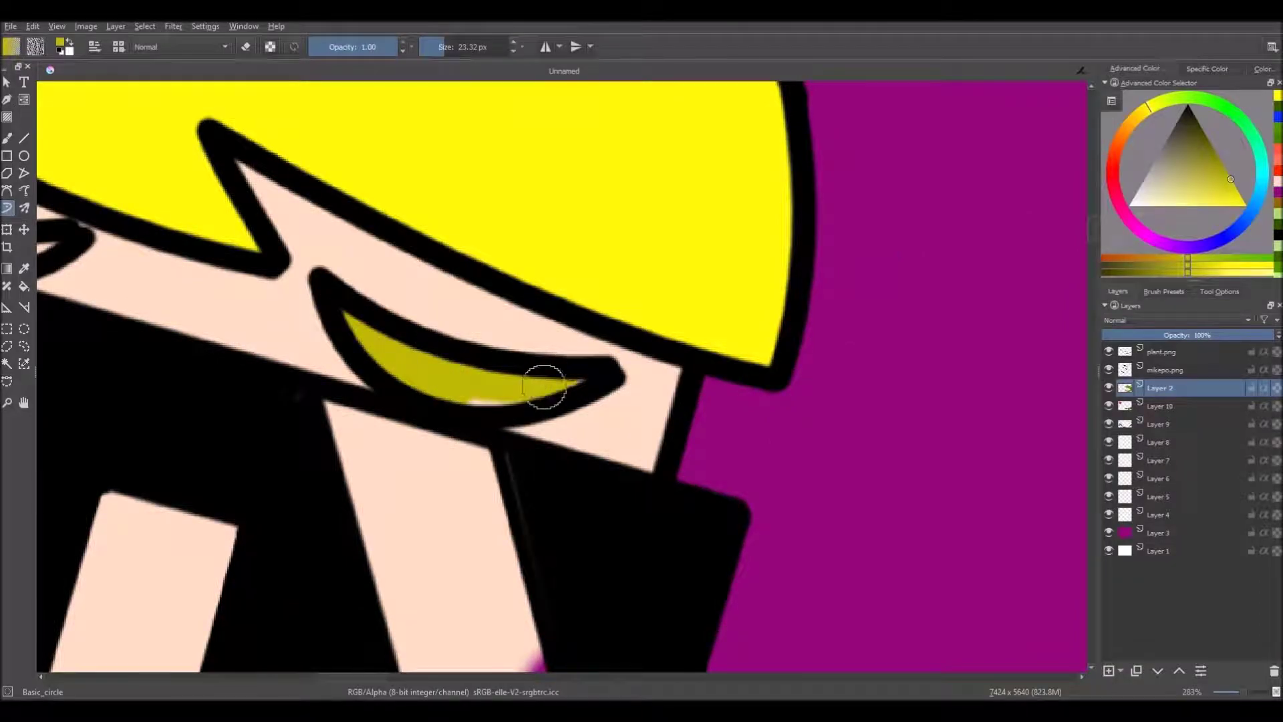
{"action": "scroll", "coordinate": [560, 381], "scroll_direction": "down", "scroll_amount": 4}
Fill the left-hand eyebrow with the same dark yellow.
{"action": "scroll", "coordinate": [171, 295], "scroll_direction": "up", "scroll_amount": 4}
{"action": "left_click_drag", "start_coordinate": [172, 295], "coordinate": [387, 387]}
{"action": "scroll", "coordinate": [402, 349], "scroll_direction": "down", "scroll_amount": 7}
{"action": "scroll", "coordinate": [283, 413], "scroll_direction": "up", "scroll_amount": 1}
{"action": "scroll", "coordinate": [510, 492], "scroll_direction": "down", "scroll_amount": 1}
{"action": "left_click_drag", "start_coordinate": [399, 636], "coordinate": [392, 568]}
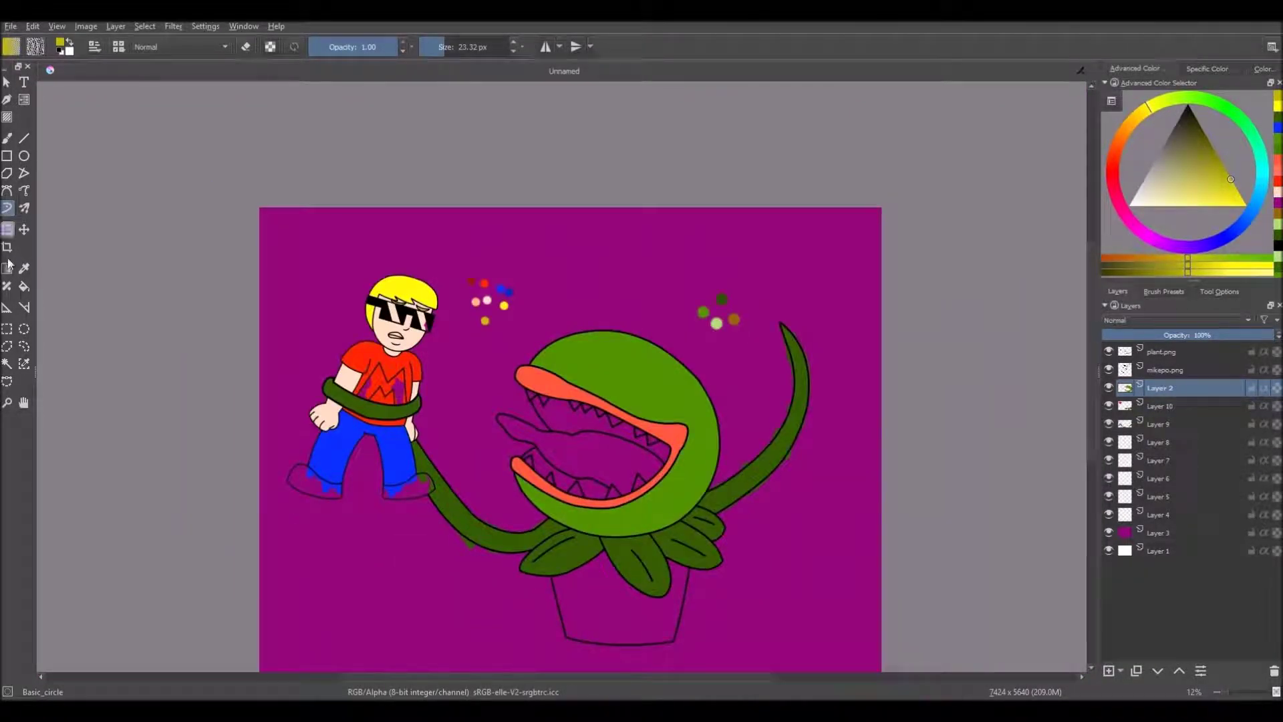
Try painting the pot's upper left edge on Layer 8 in the sampled brown with a 101.30 px brush.
{"action": "left_click", "coordinate": [24, 268]}
{"action": "left_click", "coordinate": [733, 318]}
{"action": "left_click", "coordinate": [7, 208]}
{"action": "left_click", "coordinate": [451, 48]}
{"action": "left_click", "coordinate": [1142, 441]}
{"action": "scroll", "coordinate": [577, 582], "scroll_direction": "up", "scroll_amount": 3}
{"action": "left_click_drag", "start_coordinate": [581, 618], "coordinate": [532, 435]}
{"action": "mouse_move", "coordinate": [469, 393]}
{"action": "left_mouse_down"}
{"action": "mouse_move", "coordinate": [516, 556]}
{"action": "mouse_move", "coordinate": [493, 394]}
{"action": "left_mouse_up"}
{"action": "key", "text": "ctrl+z"}
Shift the brown towards orange and fill the whole pot, enlarging the brush to 209.56 px for the remainder.
{"action": "left_click", "coordinate": [1127, 129]}
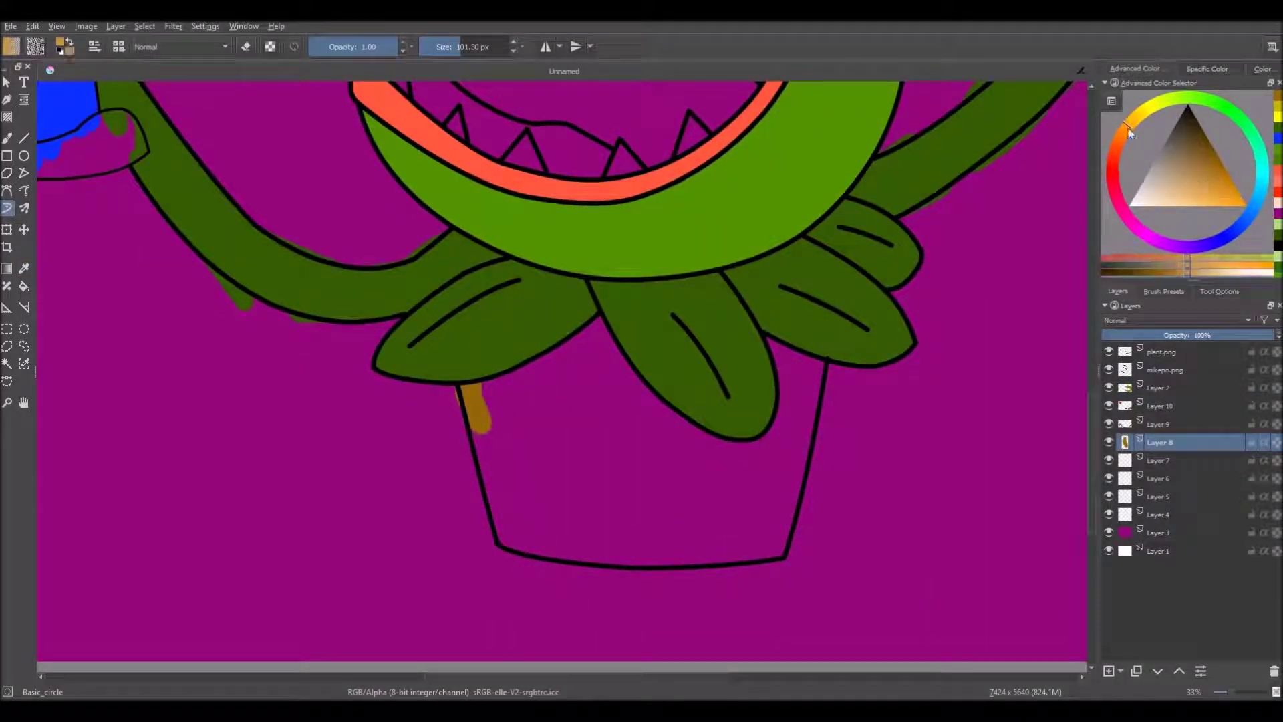
{"action": "mouse_move", "coordinate": [1204, 172]}
{"action": "left_mouse_down"}
{"action": "mouse_move", "coordinate": [1193, 163]}
{"action": "mouse_move", "coordinate": [1224, 159]}
{"action": "left_mouse_up"}
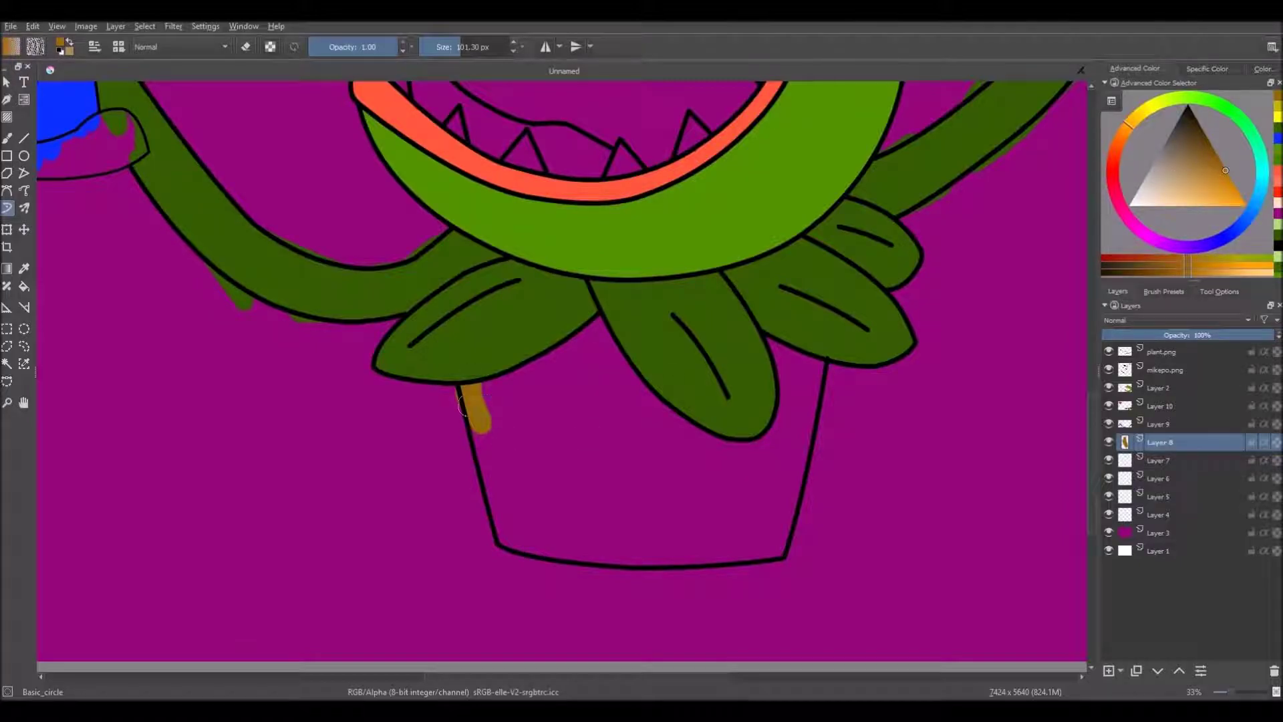
{"action": "left_click_drag", "start_coordinate": [469, 376], "coordinate": [506, 387]}
{"action": "mouse_move", "coordinate": [531, 535]}
{"action": "left_mouse_down"}
{"action": "mouse_move", "coordinate": [581, 348]}
{"action": "mouse_move", "coordinate": [555, 528]}
{"action": "left_mouse_up"}
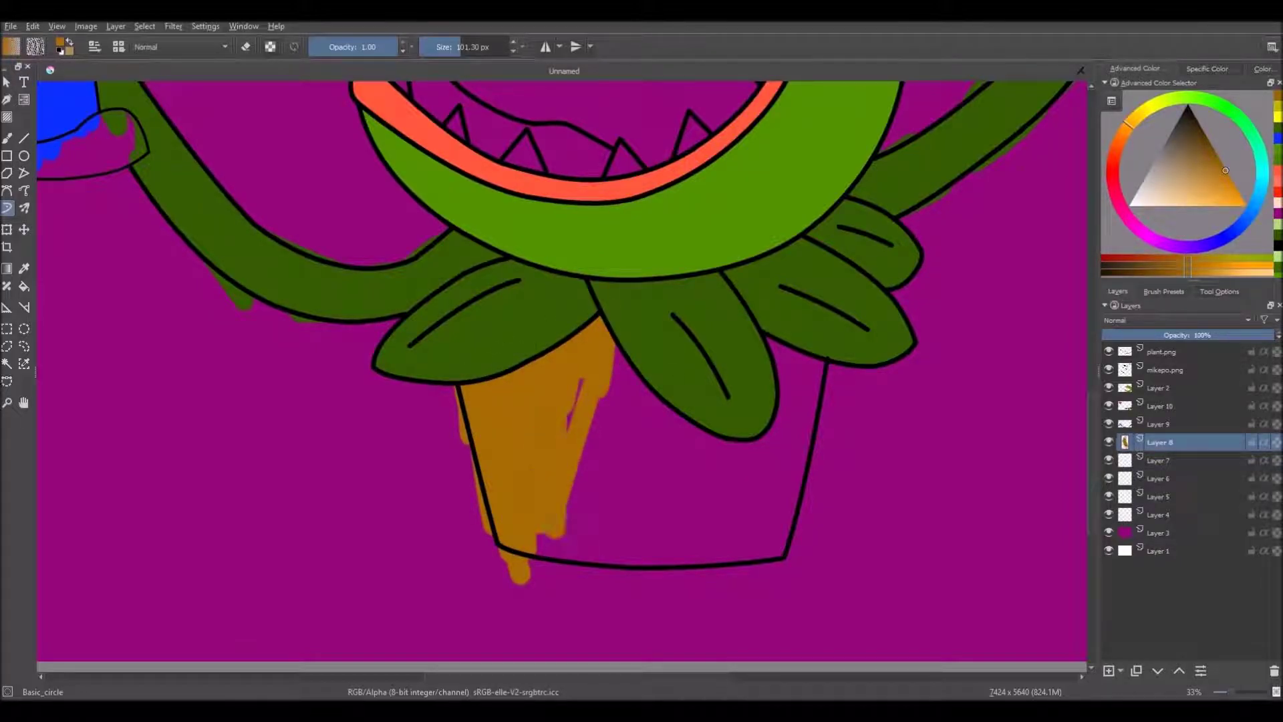
{"action": "mouse_move", "coordinate": [605, 425]}
{"action": "left_mouse_down"}
{"action": "mouse_move", "coordinate": [630, 441]}
{"action": "mouse_move", "coordinate": [637, 468]}
{"action": "mouse_move", "coordinate": [648, 371]}
{"action": "left_mouse_up"}
{"action": "mouse_move", "coordinate": [625, 542]}
{"action": "left_mouse_down"}
{"action": "mouse_move", "coordinate": [732, 542]}
{"action": "mouse_move", "coordinate": [688, 438]}
{"action": "mouse_move", "coordinate": [755, 411]}
{"action": "mouse_move", "coordinate": [761, 527]}
{"action": "left_mouse_up"}
{"action": "left_click", "coordinate": [472, 51]}
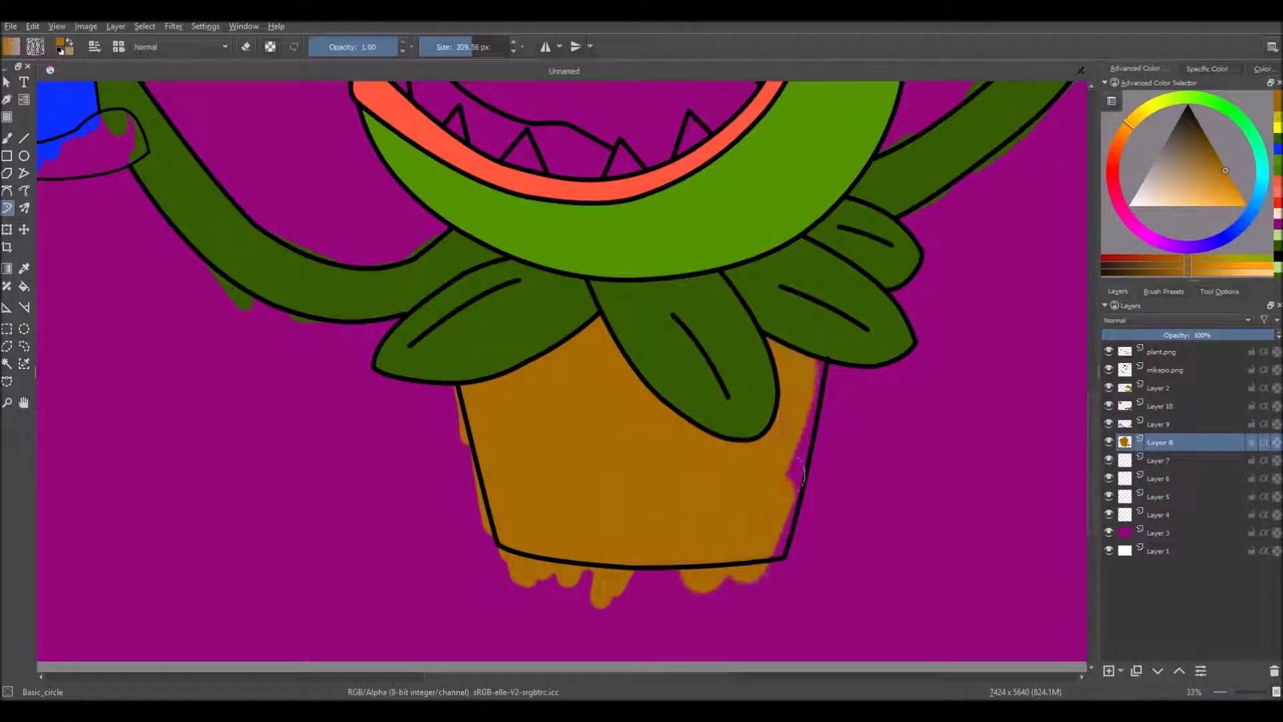
Erase the brown overflow along the pot's left side with an 82.93 px eraser.
{"action": "scroll", "coordinate": [646, 455], "scroll_direction": "down", "scroll_amount": 3}
{"action": "scroll", "coordinate": [559, 422], "scroll_direction": "up", "scroll_amount": 6}
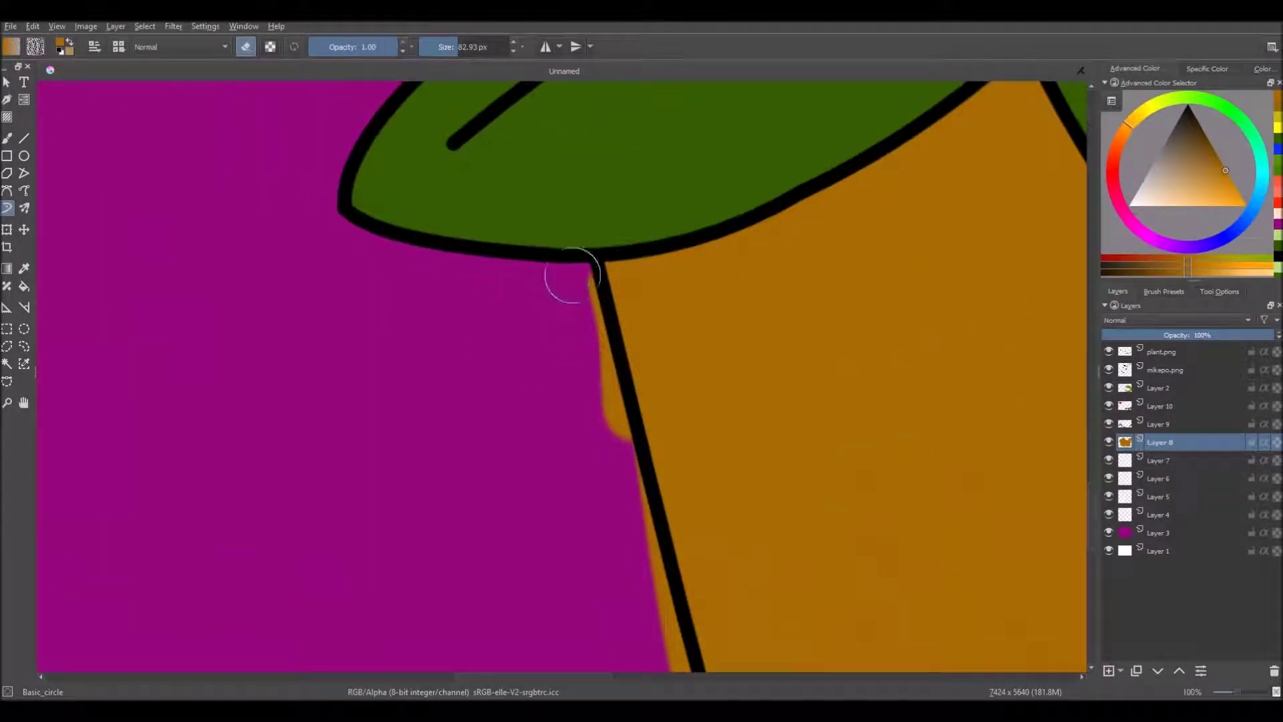
{"action": "mouse_move", "coordinate": [605, 429]}
{"action": "left_mouse_down"}
{"action": "mouse_move", "coordinate": [467, 181]}
{"action": "mouse_move", "coordinate": [533, 423]}
{"action": "left_mouse_up"}
{"action": "left_click_drag", "start_coordinate": [678, 501], "coordinate": [483, 434]}
{"action": "scroll", "coordinate": [483, 434], "scroll_direction": "up", "scroll_amount": 1}
{"action": "mouse_move", "coordinate": [334, 395]}
{"action": "left_mouse_down"}
{"action": "mouse_move", "coordinate": [494, 466]}
{"action": "mouse_move", "coordinate": [334, 471]}
{"action": "mouse_move", "coordinate": [379, 444]}
{"action": "mouse_move", "coordinate": [507, 454]}
{"action": "mouse_move", "coordinate": [521, 495]}
{"action": "mouse_move", "coordinate": [481, 531]}
{"action": "left_mouse_up"}
{"action": "scroll", "coordinate": [375, 459], "scroll_direction": "down", "scroll_amount": 1}
Erase the brown overflow along the pot's bottom edge and right side.
{"action": "scroll", "coordinate": [481, 531], "scroll_direction": "down", "scroll_amount": 3}
{"action": "scroll", "coordinate": [636, 509], "scroll_direction": "up", "scroll_amount": 3}
{"action": "mouse_move", "coordinate": [645, 524]}
{"action": "left_mouse_down"}
{"action": "mouse_move", "coordinate": [652, 495]}
{"action": "mouse_move", "coordinate": [550, 546]}
{"action": "mouse_move", "coordinate": [775, 480]}
{"action": "left_mouse_up"}
{"action": "left_click_drag", "start_coordinate": [551, 509], "coordinate": [433, 547]}
{"action": "left_click_drag", "start_coordinate": [700, 344], "coordinate": [656, 498]}
{"action": "scroll", "coordinate": [670, 509], "scroll_direction": "down", "scroll_amount": 2}
{"action": "scroll", "coordinate": [705, 311], "scroll_direction": "up", "scroll_amount": 1}
{"action": "left_click_drag", "start_coordinate": [710, 254], "coordinate": [701, 302]}
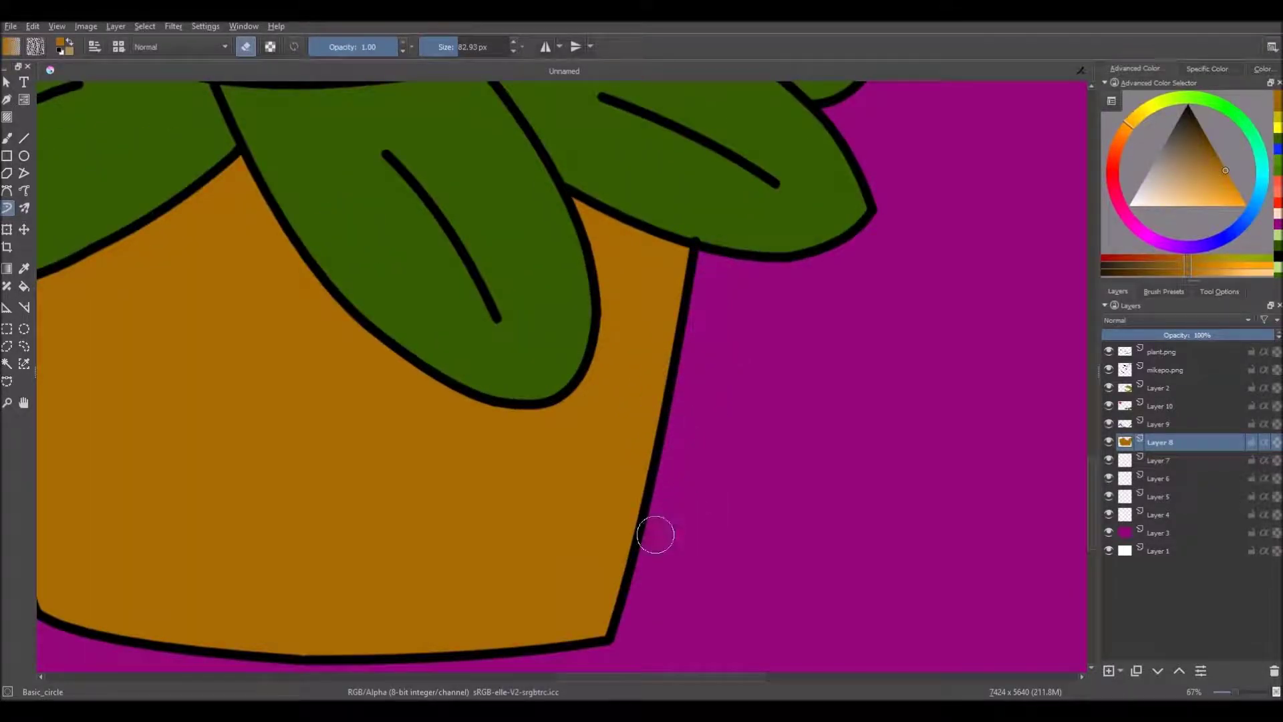
Erase the dark green overflow on Layer 9 along both edges of the vine between the character and the leaves.
{"action": "scroll", "coordinate": [658, 525], "scroll_direction": "down", "scroll_amount": 6}
{"action": "scroll", "coordinate": [496, 403], "scroll_direction": "up", "scroll_amount": 2}
{"action": "left_click", "coordinate": [1148, 408]}
{"action": "left_click", "coordinate": [1148, 424]}
{"action": "scroll", "coordinate": [461, 458], "scroll_direction": "up", "scroll_amount": 6}
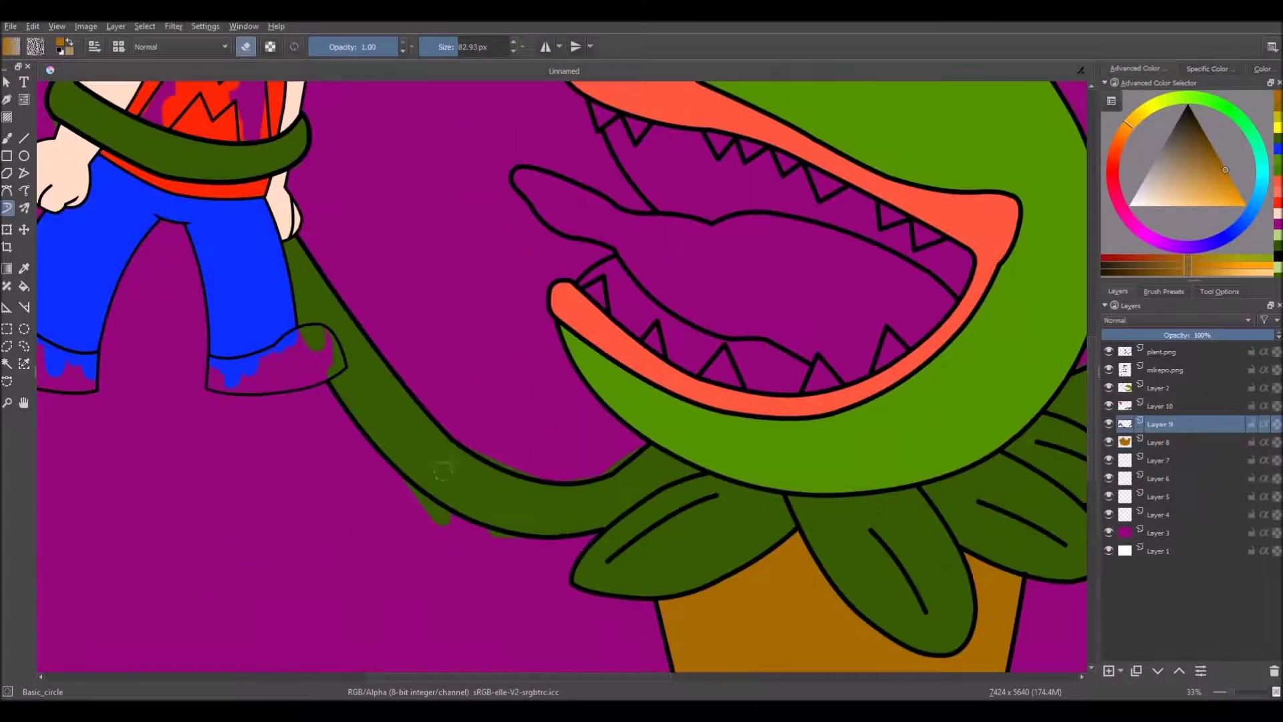
{"action": "left_click_drag", "start_coordinate": [468, 448], "coordinate": [501, 476]}
{"action": "scroll", "coordinate": [384, 388], "scroll_direction": "down", "scroll_amount": 1}
{"action": "left_click_drag", "start_coordinate": [822, 574], "coordinate": [607, 504]}
{"action": "left_click_drag", "start_coordinate": [429, 470], "coordinate": [528, 483]}
{"action": "mouse_move", "coordinate": [372, 209]}
{"action": "left_mouse_down"}
{"action": "mouse_move", "coordinate": [401, 352]}
{"action": "mouse_move", "coordinate": [426, 338]}
{"action": "left_mouse_up"}
{"action": "scroll", "coordinate": [422, 337], "scroll_direction": "up", "scroll_amount": 1}
{"action": "left_click_drag", "start_coordinate": [803, 466], "coordinate": [612, 492]}
{"action": "left_click_drag", "start_coordinate": [921, 386], "coordinate": [896, 407]}
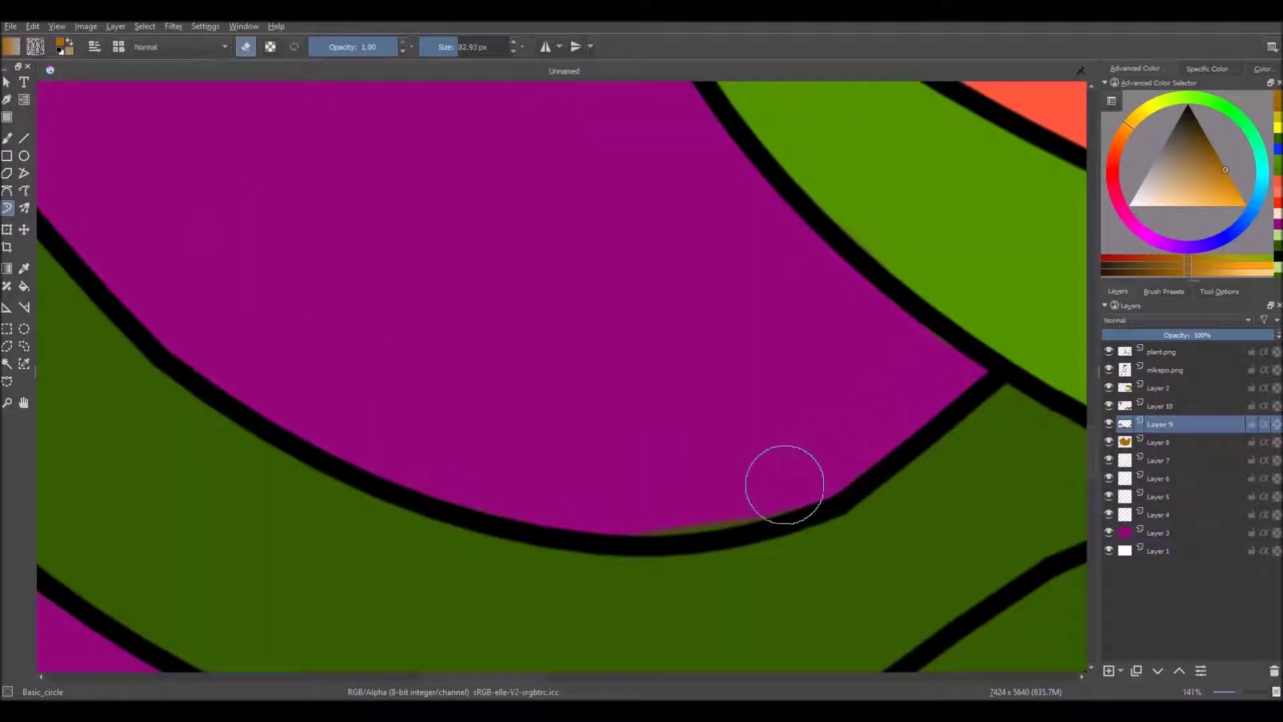
{"action": "scroll", "coordinate": [738, 494], "scroll_direction": "down", "scroll_amount": 4}
Erase the dark green overflow along the lower inner edge of the plant's right vine.
{"action": "scroll", "coordinate": [815, 364], "scroll_direction": "up", "scroll_amount": 4}
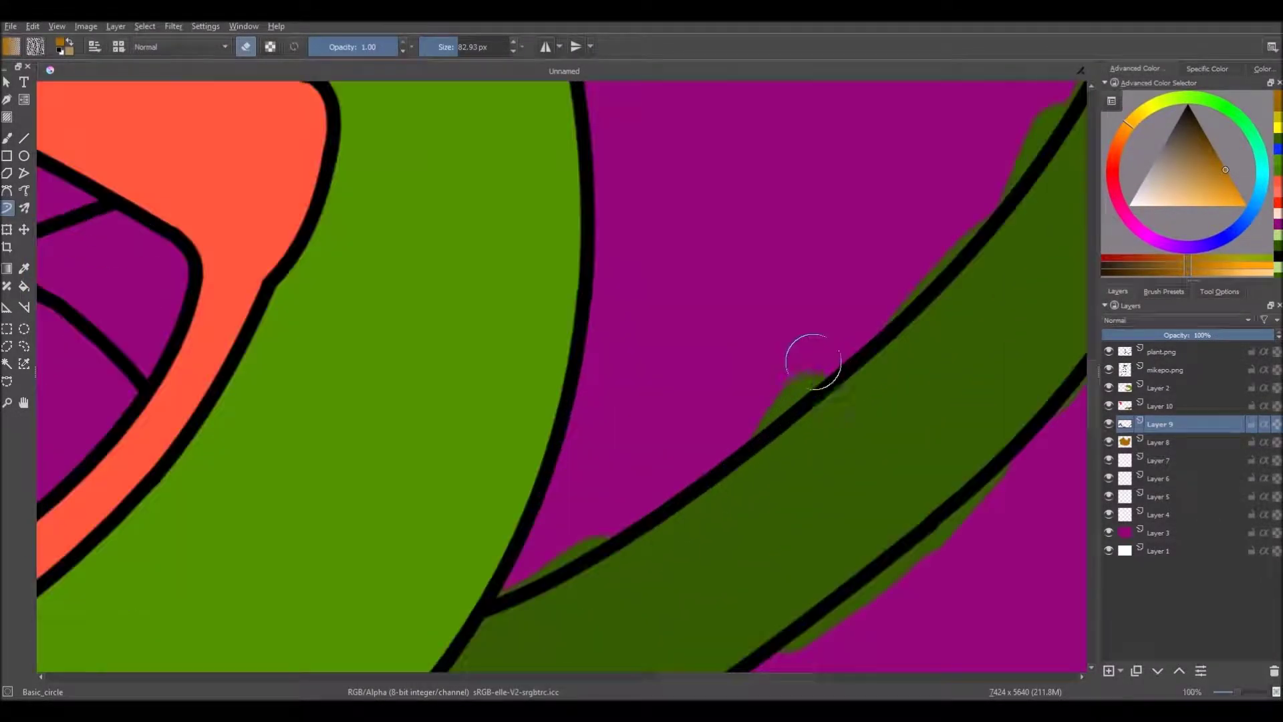
{"action": "scroll", "coordinate": [708, 423], "scroll_direction": "up", "scroll_amount": 2}
{"action": "mouse_move", "coordinate": [935, 246]}
{"action": "left_mouse_down"}
{"action": "mouse_move", "coordinate": [708, 422]}
{"action": "mouse_move", "coordinate": [605, 483]}
{"action": "left_mouse_up"}
{"action": "scroll", "coordinate": [670, 407], "scroll_direction": "down", "scroll_amount": 2}
{"action": "scroll", "coordinate": [768, 321], "scroll_direction": "up", "scroll_amount": 1}
{"action": "mouse_move", "coordinate": [768, 321]}
{"action": "left_mouse_down"}
{"action": "mouse_move", "coordinate": [741, 382]}
{"action": "mouse_move", "coordinate": [825, 216]}
{"action": "left_mouse_up"}
{"action": "left_click_drag", "start_coordinate": [825, 216], "coordinate": [724, 369]}
Erase the dark green overflow along the right vine's upper inner edge up to its pointed tip.
{"action": "scroll", "coordinate": [746, 310], "scroll_direction": "down", "scroll_amount": 4}
{"action": "scroll", "coordinate": [759, 183], "scroll_direction": "up", "scroll_amount": 5}
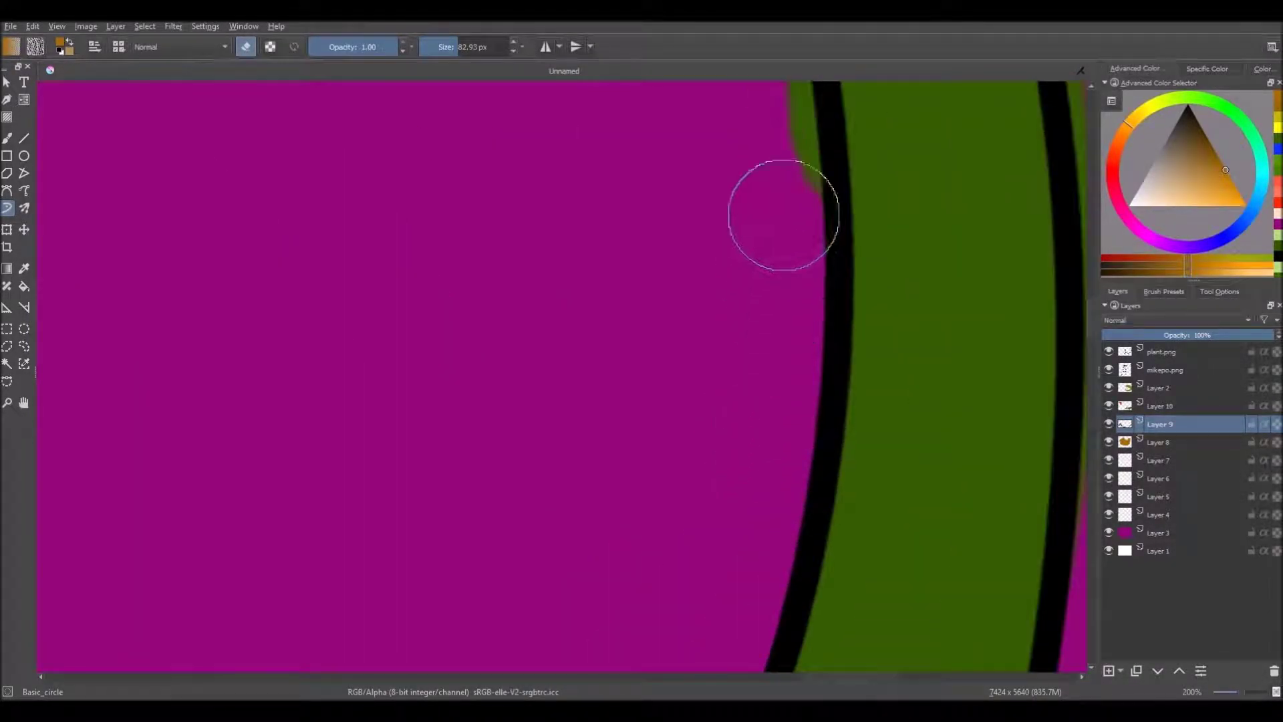
{"action": "scroll", "coordinate": [774, 361], "scroll_direction": "down", "scroll_amount": 4}
{"action": "scroll", "coordinate": [756, 249], "scroll_direction": "up", "scroll_amount": 3}
{"action": "left_click_drag", "start_coordinate": [755, 249], "coordinate": [798, 421]}
{"action": "left_click_drag", "start_coordinate": [728, 90], "coordinate": [711, 298]}
{"action": "scroll", "coordinate": [680, 229], "scroll_direction": "up", "scroll_amount": 1}
{"action": "left_click_drag", "start_coordinate": [654, 252], "coordinate": [727, 498]}
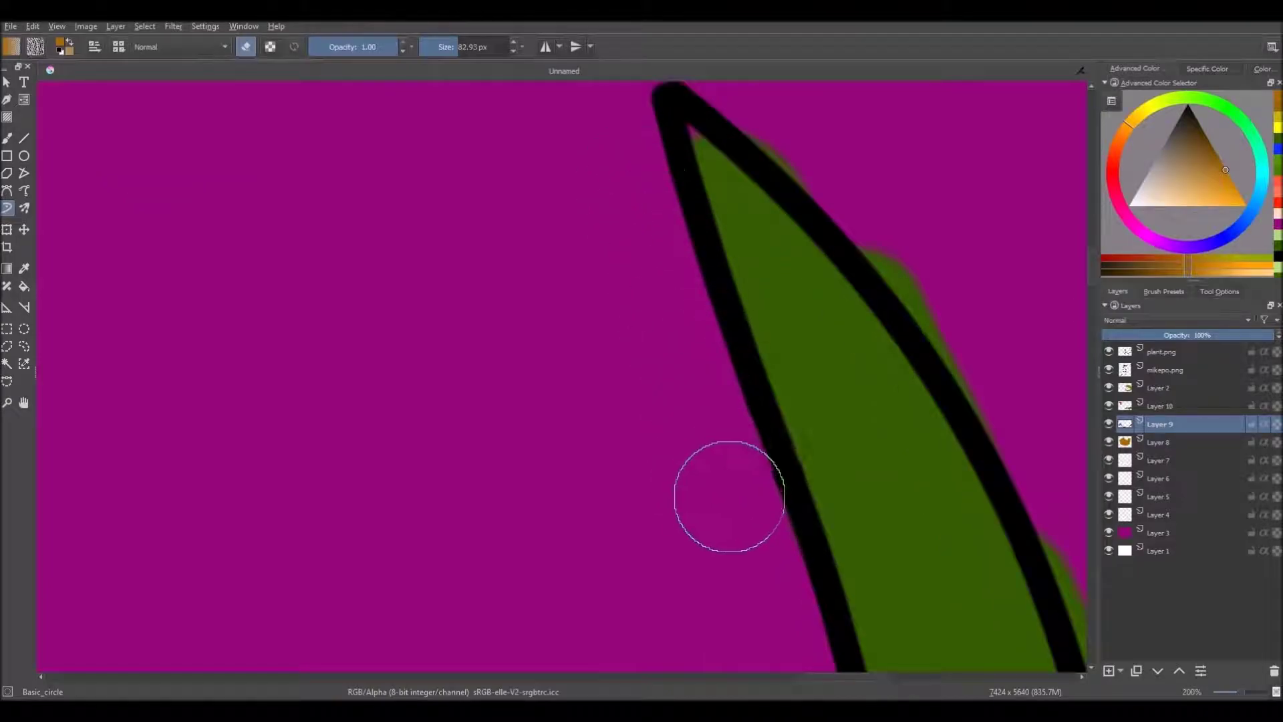
Erase the dark green overflow along the right vine's outer edge from the tip down to the leaves.
{"action": "scroll", "coordinate": [588, 327], "scroll_direction": "down", "scroll_amount": 4}
{"action": "scroll", "coordinate": [633, 276], "scroll_direction": "up", "scroll_amount": 2}
{"action": "scroll", "coordinate": [775, 487], "scroll_direction": "up", "scroll_amount": 1}
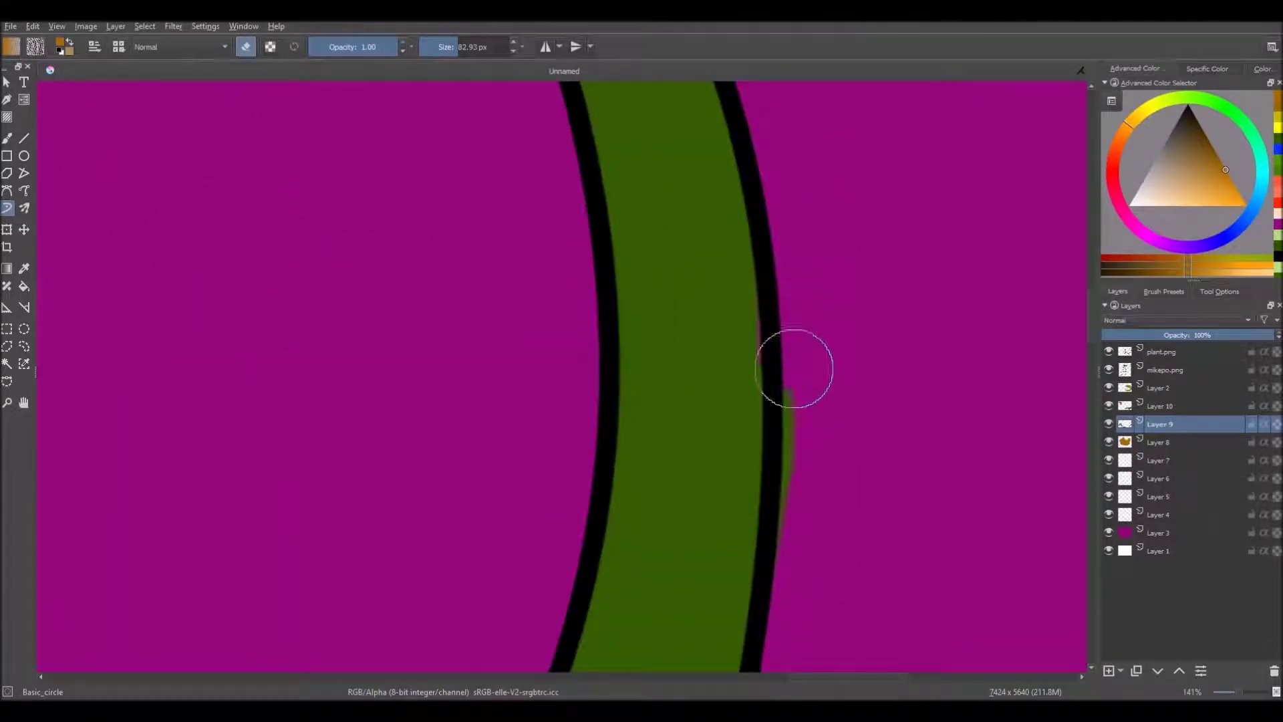
{"action": "scroll", "coordinate": [807, 568], "scroll_direction": "down", "scroll_amount": 1}
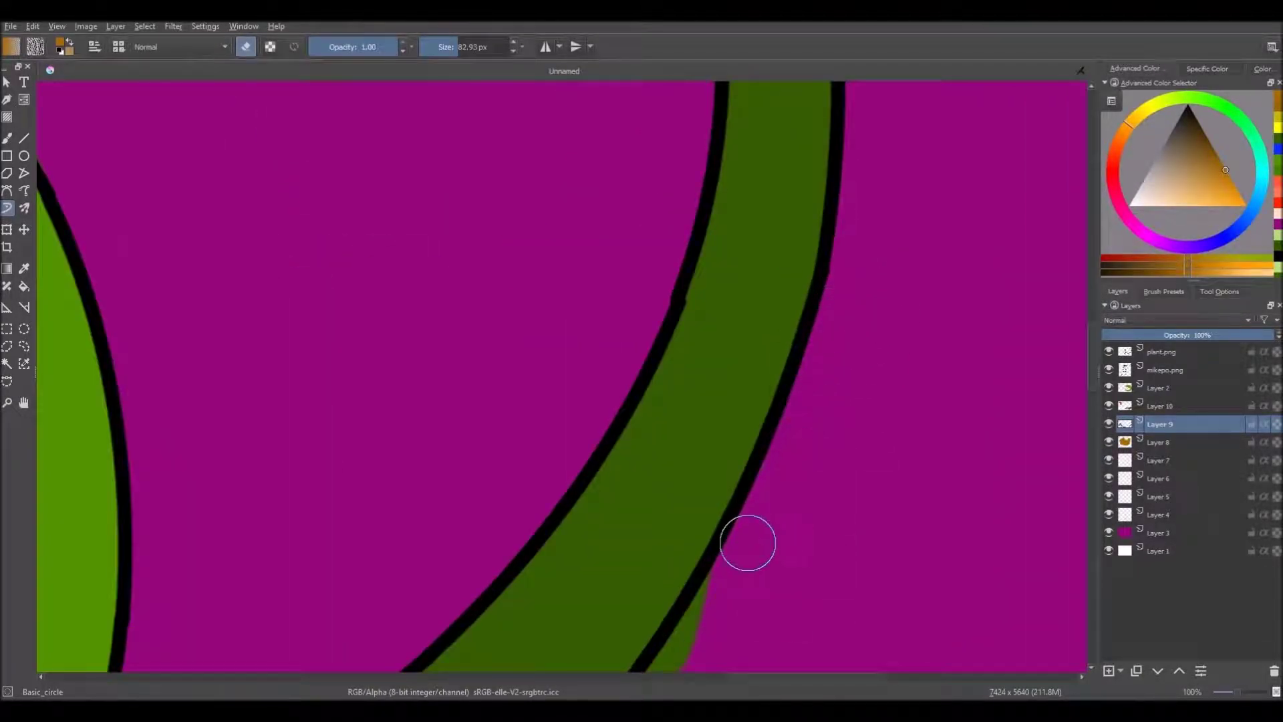
{"action": "scroll", "coordinate": [753, 532], "scroll_direction": "up", "scroll_amount": 1}
{"action": "scroll", "coordinate": [664, 471], "scroll_direction": "down", "scroll_amount": 1}
{"action": "scroll", "coordinate": [601, 391], "scroll_direction": "up", "scroll_amount": 1}
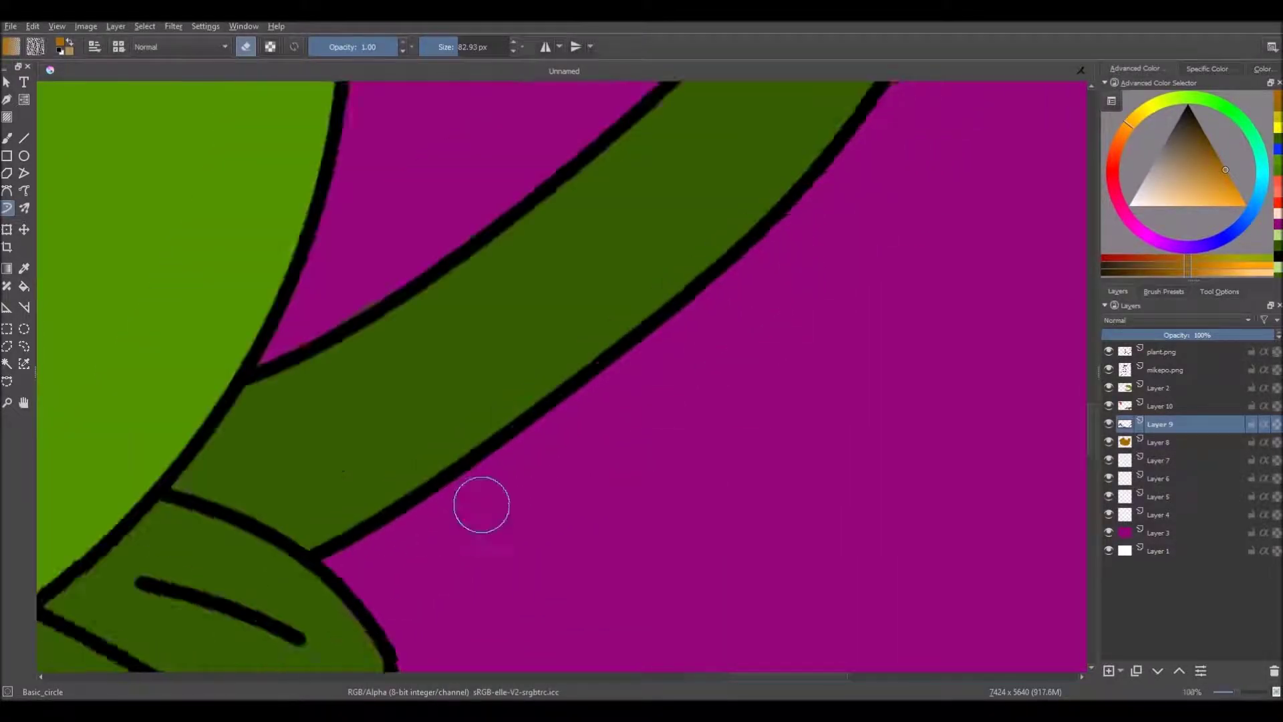
Clean stray green from around the vine loop at the character's waist with the eraser.
{"action": "scroll", "coordinate": [446, 520], "scroll_direction": "down", "scroll_amount": 8}
{"action": "scroll", "coordinate": [148, 456], "scroll_direction": "up", "scroll_amount": 10}
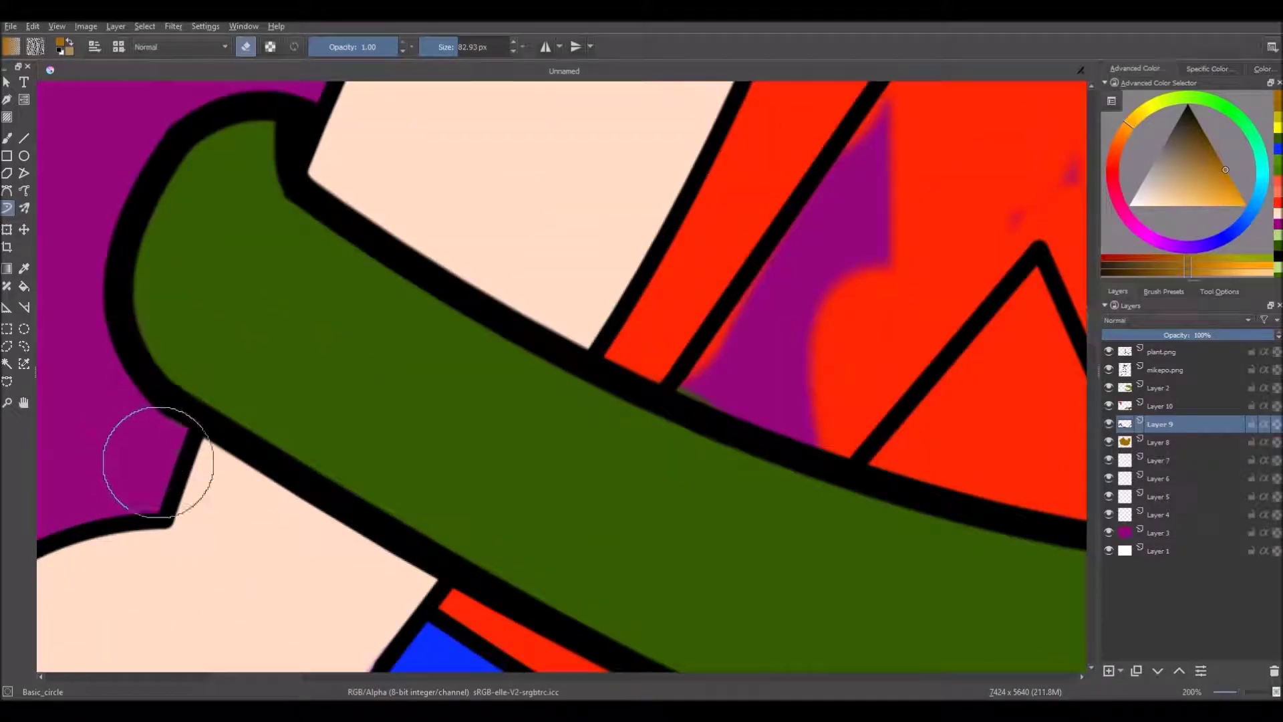
{"action": "scroll", "coordinate": [148, 456], "scroll_direction": "down", "scroll_amount": 4}
{"action": "scroll", "coordinate": [552, 410], "scroll_direction": "down", "scroll_amount": 4}
{"action": "scroll", "coordinate": [393, 427], "scroll_direction": "down", "scroll_amount": 2}
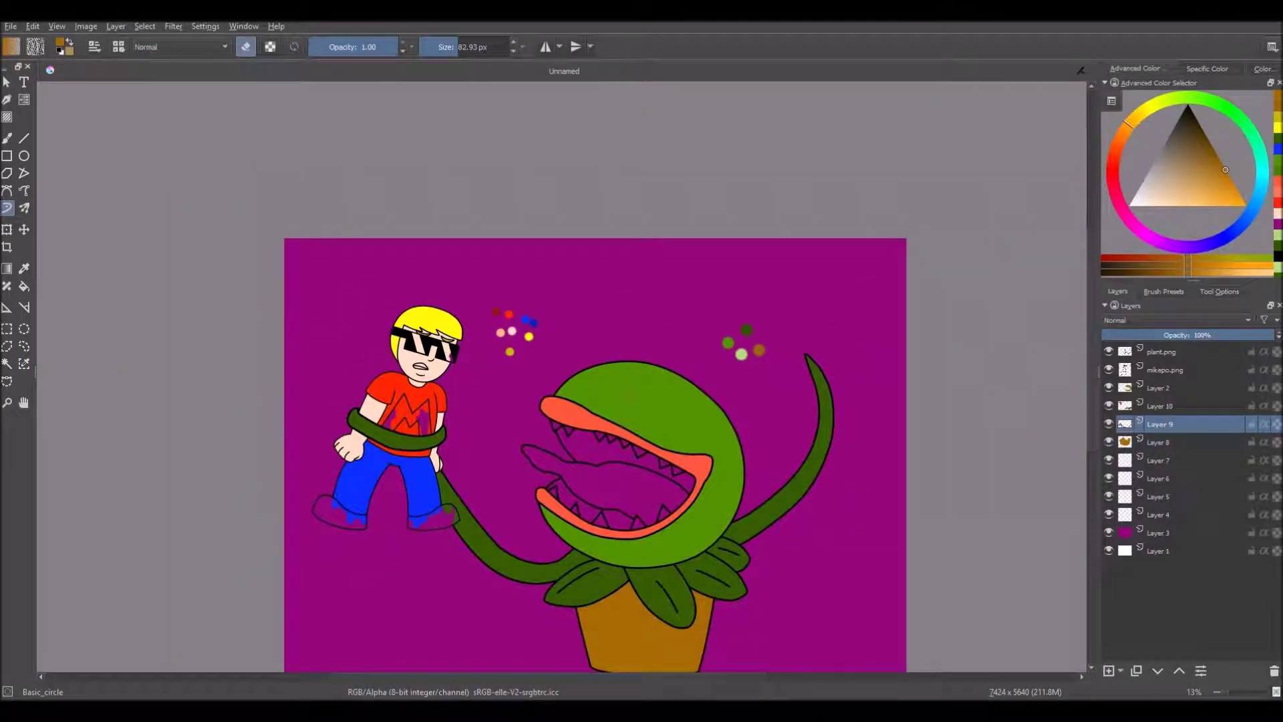
Paint the left lens's reflection stripe medium grey on Layer 2 with a 44.13 px brush.
{"action": "scroll", "coordinate": [425, 364], "scroll_direction": "up", "scroll_amount": 4}
{"action": "key", "text": "d"}
{"action": "key", "text": "x"}
{"action": "left_click_drag", "start_coordinate": [1145, 177], "coordinate": [1150, 166]}
{"action": "left_click", "coordinate": [1155, 374]}
{"action": "key", "text": "["}
{"action": "left_click", "coordinate": [1156, 388]}
{"action": "scroll", "coordinate": [398, 264], "scroll_direction": "up", "scroll_amount": 3}
{"action": "mouse_move", "coordinate": [356, 221]}
{"action": "left_mouse_down"}
{"action": "mouse_move", "coordinate": [364, 311]}
{"action": "mouse_move", "coordinate": [454, 417]}
{"action": "left_mouse_up"}
{"action": "key", "text": "ctrl+z"}
{"action": "key", "text": "ctrl+z"}
{"action": "scroll", "coordinate": [400, 278], "scroll_direction": "down", "scroll_amount": 3}
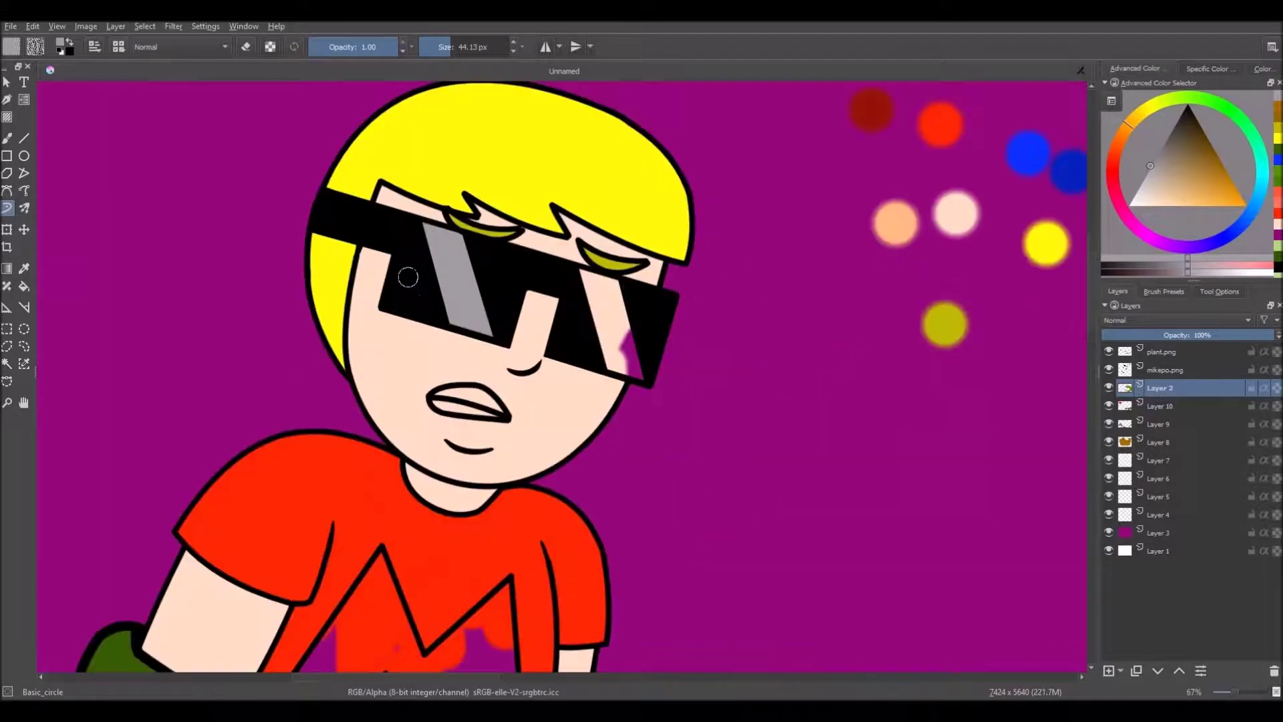
Choose a lighter grey and fill the reflection stripes on both sunglasses lenses.
{"action": "left_click", "coordinate": [1142, 179]}
{"action": "scroll", "coordinate": [487, 277], "scroll_direction": "up", "scroll_amount": 4}
{"action": "mouse_move", "coordinate": [468, 378]}
{"action": "left_mouse_down"}
{"action": "mouse_move", "coordinate": [423, 307]}
{"action": "mouse_move", "coordinate": [423, 266]}
{"action": "mouse_move", "coordinate": [379, 178]}
{"action": "left_mouse_up"}
{"action": "scroll", "coordinate": [379, 178], "scroll_direction": "down", "scroll_amount": 3}
{"action": "scroll", "coordinate": [534, 300], "scroll_direction": "up", "scroll_amount": 4}
{"action": "mouse_move", "coordinate": [628, 375]}
{"action": "left_mouse_down"}
{"action": "mouse_move", "coordinate": [670, 423]}
{"action": "mouse_move", "coordinate": [501, 144]}
{"action": "left_mouse_up"}
{"action": "scroll", "coordinate": [501, 144], "scroll_direction": "down", "scroll_amount": 7}
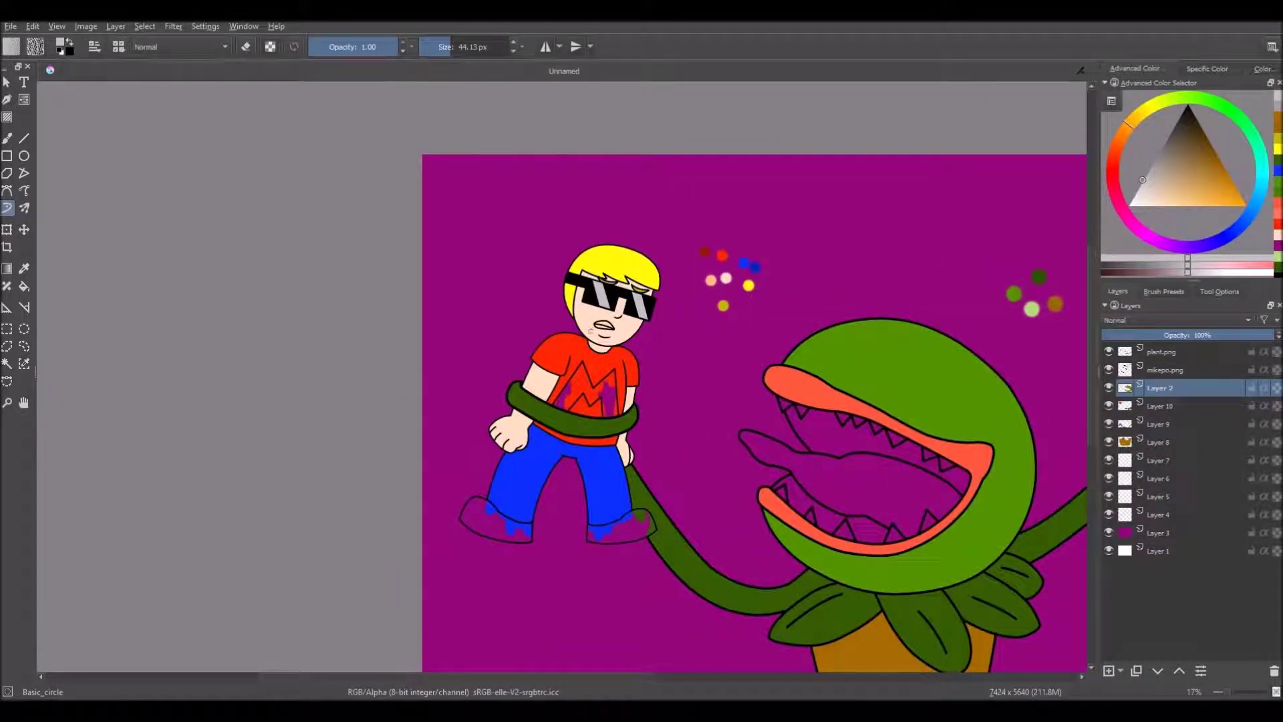
Choose a very dark grey and erase the blue overflow from the character's left shoe on Layer 9.
{"action": "scroll", "coordinate": [560, 494], "scroll_direction": "down", "scroll_amount": 2}
{"action": "scroll", "coordinate": [560, 494], "scroll_direction": "up", "scroll_amount": 5}
{"action": "left_click_drag", "start_coordinate": [1167, 155], "coordinate": [1180, 119]}
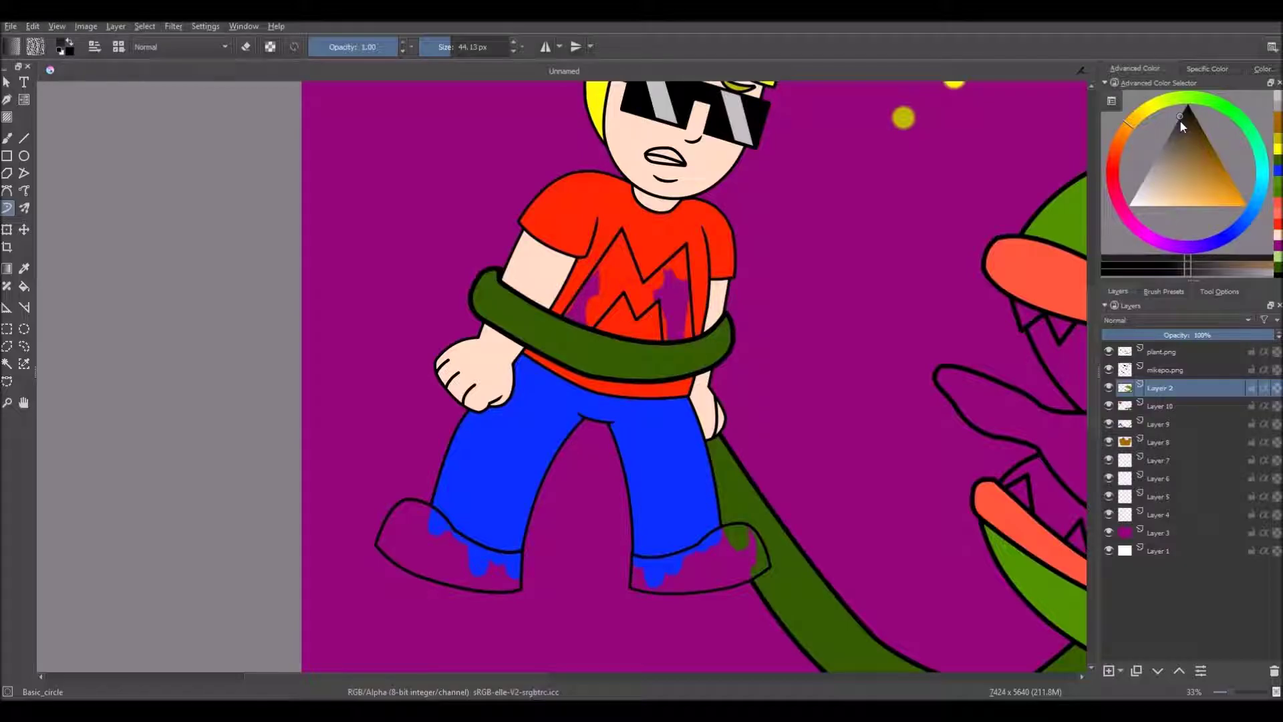
{"action": "left_click", "coordinate": [1159, 460]}
{"action": "scroll", "coordinate": [421, 568], "scroll_direction": "up", "scroll_amount": 2}
{"action": "left_click", "coordinate": [1159, 423]}
{"action": "left_click", "coordinate": [245, 47]}
{"action": "scroll", "coordinate": [549, 604], "scroll_direction": "up", "scroll_amount": 2}
{"action": "left_click_drag", "start_coordinate": [336, 394], "coordinate": [312, 279]}
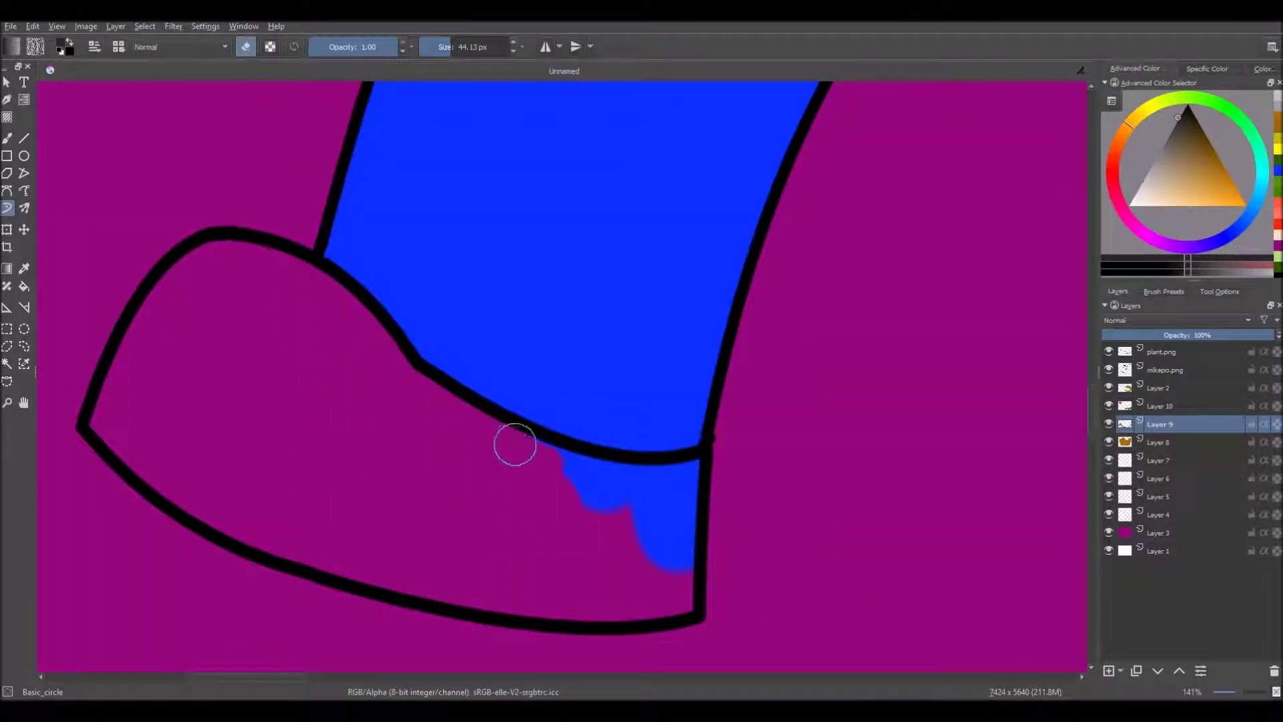
Erase the blue and dark green overflow from the right shoe on Layer 9 with a 44.13 px eraser.
{"action": "scroll", "coordinate": [727, 572], "scroll_direction": "down", "scroll_amount": 3}
{"action": "scroll", "coordinate": [659, 409], "scroll_direction": "up", "scroll_amount": 4}
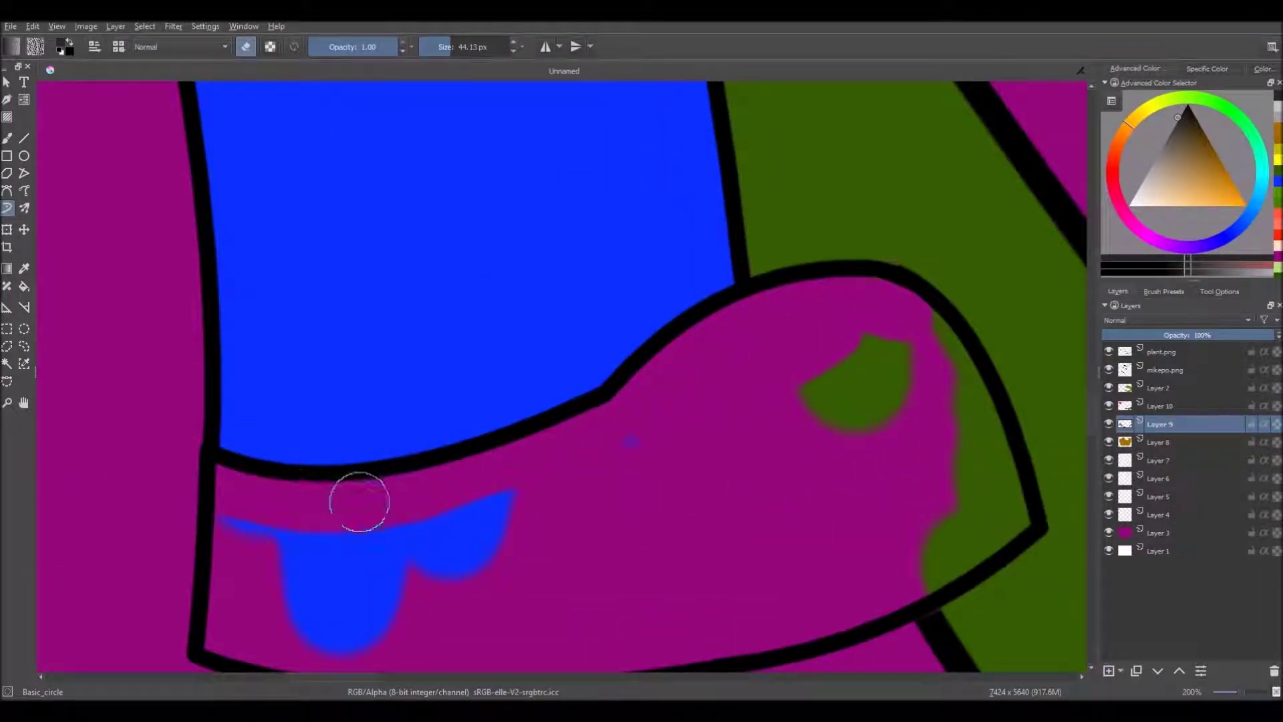
{"action": "mouse_move", "coordinate": [830, 384]}
{"action": "left_mouse_down"}
{"action": "mouse_move", "coordinate": [856, 398]}
{"action": "mouse_move", "coordinate": [952, 526]}
{"action": "left_mouse_up"}
{"action": "scroll", "coordinate": [681, 374], "scroll_direction": "down", "scroll_amount": 6}
Switch to Layer 8 and paint the left shoe in the dark grey with a 44.13 px brush.
{"action": "left_click", "coordinate": [1158, 442]}
{"action": "left_click", "coordinate": [245, 47]}
{"action": "scroll", "coordinate": [454, 397], "scroll_direction": "up", "scroll_amount": 5}
{"action": "mouse_move", "coordinate": [496, 382]}
{"action": "left_mouse_down"}
{"action": "mouse_move", "coordinate": [394, 271]}
{"action": "mouse_move", "coordinate": [274, 271]}
{"action": "mouse_move", "coordinate": [252, 287]}
{"action": "mouse_move", "coordinate": [301, 504]}
{"action": "mouse_move", "coordinate": [338, 518]}
{"action": "left_mouse_up"}
{"action": "mouse_move", "coordinate": [330, 265]}
{"action": "left_mouse_down"}
{"action": "mouse_move", "coordinate": [278, 359]}
{"action": "mouse_move", "coordinate": [338, 524]}
{"action": "mouse_move", "coordinate": [350, 292]}
{"action": "mouse_move", "coordinate": [362, 526]}
{"action": "mouse_move", "coordinate": [770, 592]}
{"action": "mouse_move", "coordinate": [756, 467]}
{"action": "mouse_move", "coordinate": [430, 535]}
{"action": "mouse_move", "coordinate": [470, 408]}
{"action": "mouse_move", "coordinate": [639, 458]}
{"action": "mouse_move", "coordinate": [624, 573]}
{"action": "mouse_move", "coordinate": [619, 501]}
{"action": "mouse_move", "coordinate": [701, 544]}
{"action": "left_mouse_up"}
{"action": "scroll", "coordinate": [477, 445], "scroll_direction": "down", "scroll_amount": 5}
Fill the right shoe with dark grey and clean its outer edge with a 41.37 px eraser.
{"action": "scroll", "coordinate": [685, 470], "scroll_direction": "up", "scroll_amount": 5}
{"action": "mouse_move", "coordinate": [458, 535]}
{"action": "left_mouse_down"}
{"action": "mouse_move", "coordinate": [478, 544]}
{"action": "mouse_move", "coordinate": [459, 530]}
{"action": "mouse_move", "coordinate": [602, 449]}
{"action": "mouse_move", "coordinate": [785, 550]}
{"action": "mouse_move", "coordinate": [919, 501]}
{"action": "mouse_move", "coordinate": [670, 421]}
{"action": "mouse_move", "coordinate": [667, 472]}
{"action": "mouse_move", "coordinate": [830, 381]}
{"action": "mouse_move", "coordinate": [828, 512]}
{"action": "left_mouse_up"}
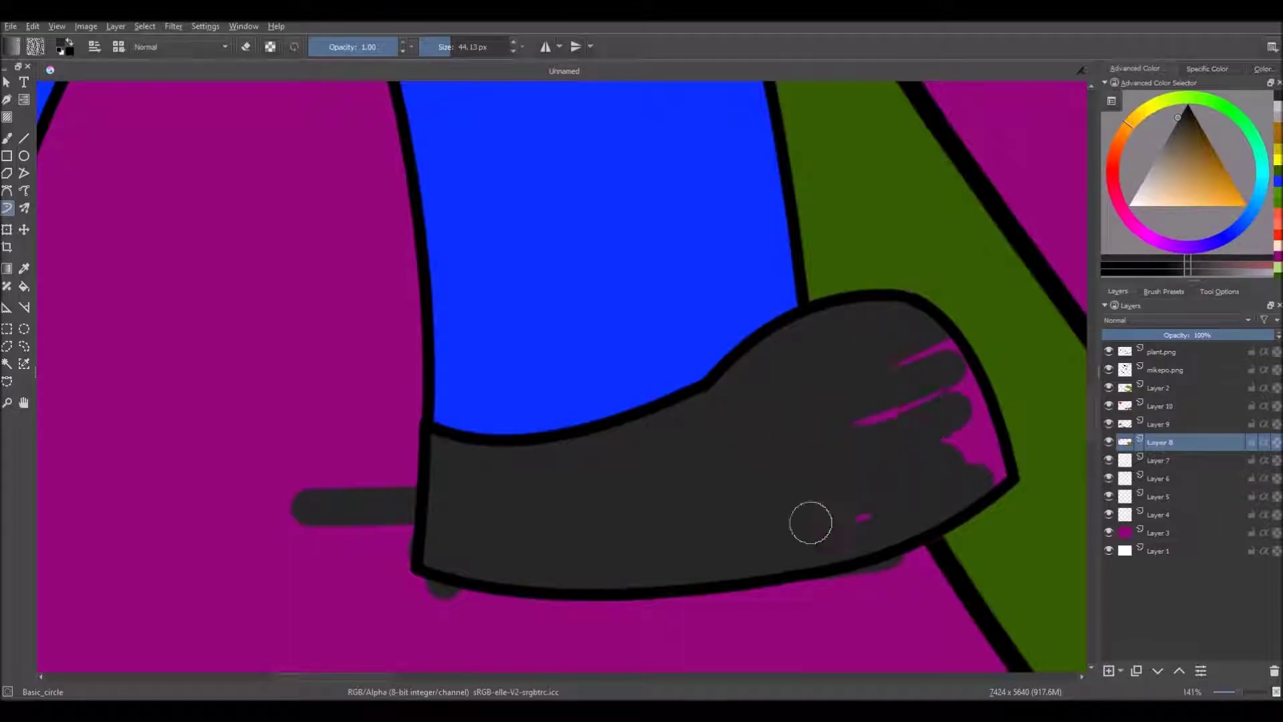
{"action": "left_click_drag", "start_coordinate": [824, 412], "coordinate": [958, 455]}
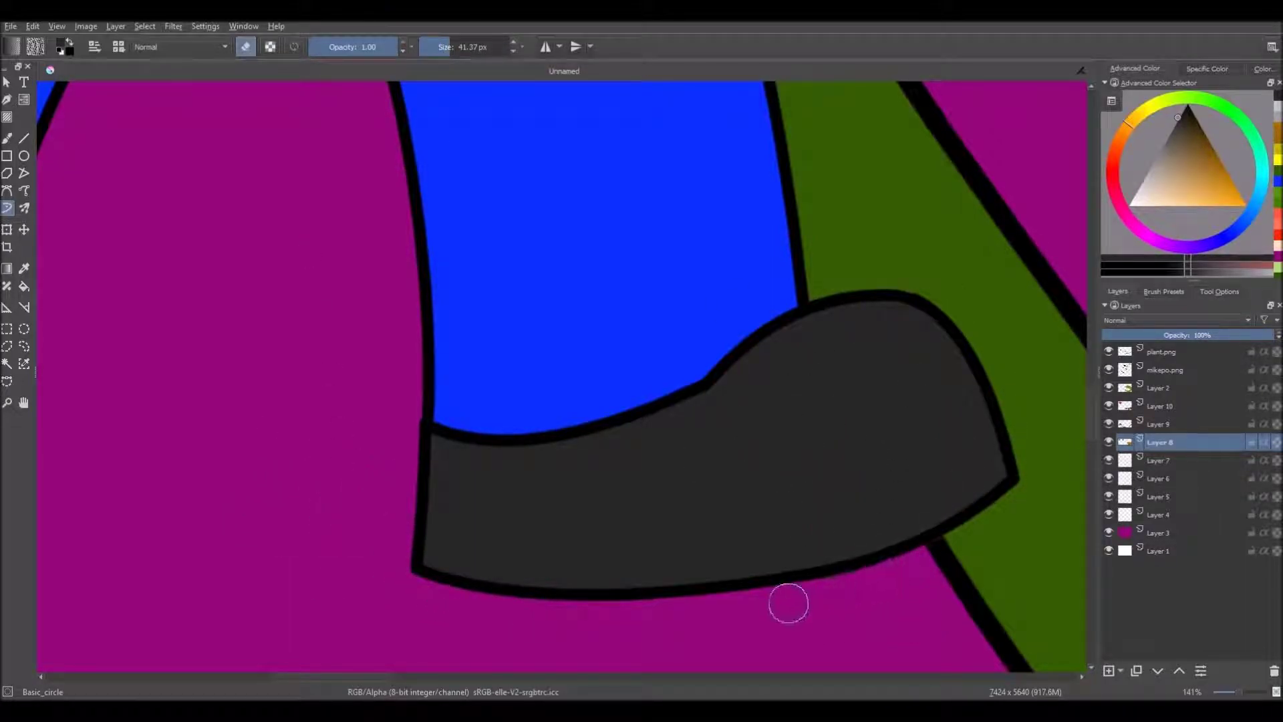
{"action": "scroll", "coordinate": [788, 604], "scroll_direction": "down", "scroll_amount": 12}
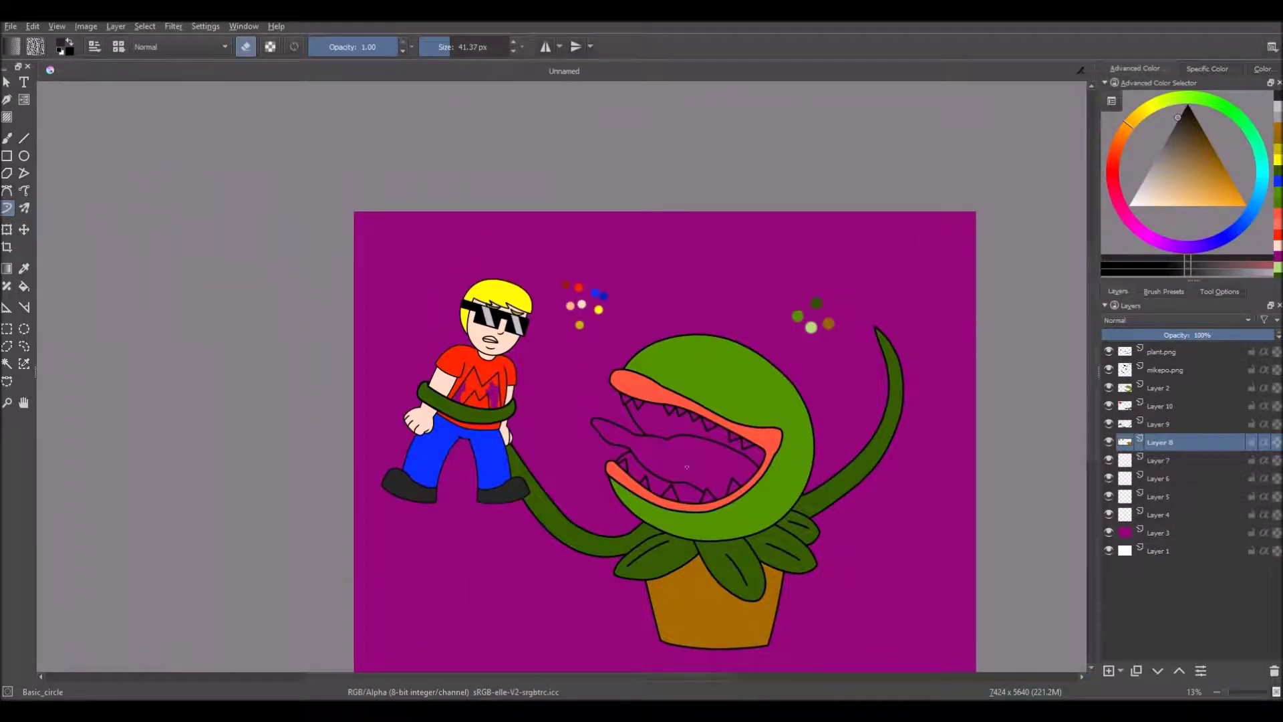
Choose a dark red and paint the plant's upper mouth interior on Layer 8 with a 133.65 px brush.
{"action": "key", "text": "e"}
{"action": "scroll", "coordinate": [782, 512], "scroll_direction": "up", "scroll_amount": 2}
{"action": "left_click", "coordinate": [1113, 170]}
{"action": "left_click_drag", "start_coordinate": [1229, 172], "coordinate": [1218, 135]}
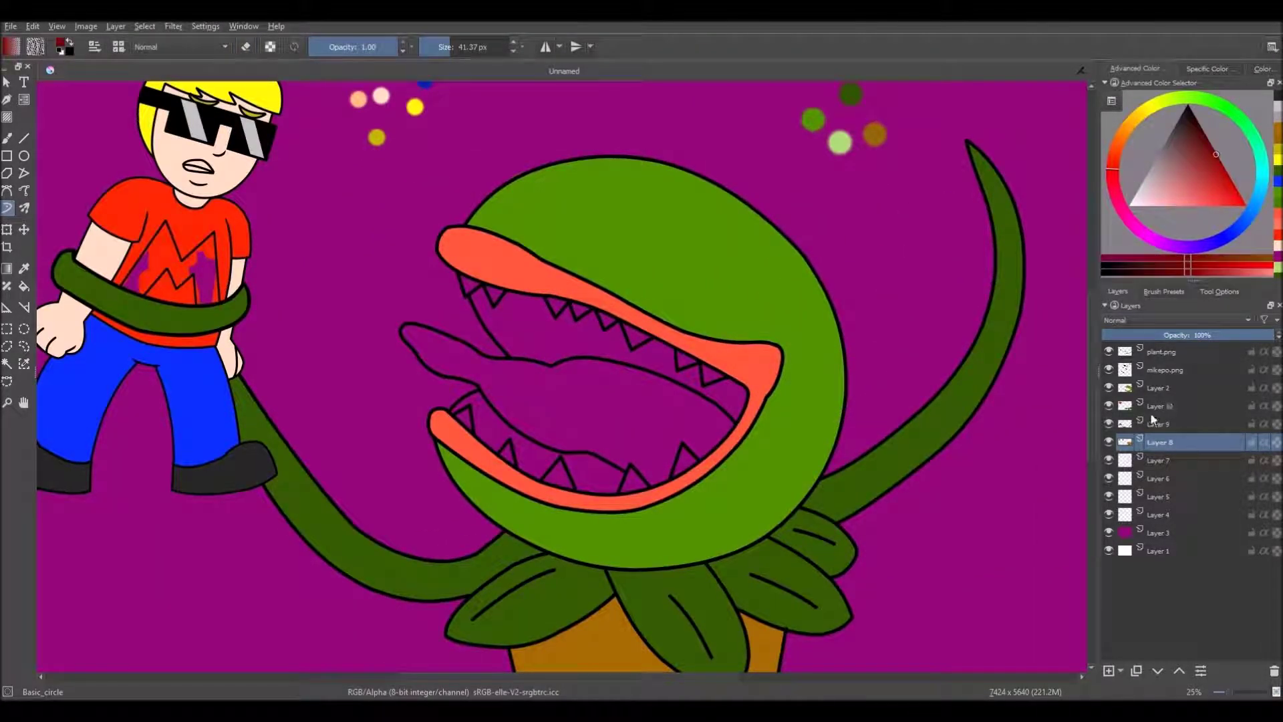
{"action": "scroll", "coordinate": [506, 329], "scroll_direction": "up", "scroll_amount": 2}
{"action": "mouse_move", "coordinate": [434, 241]}
{"action": "left_mouse_down"}
{"action": "mouse_move", "coordinate": [479, 286]}
{"action": "mouse_move", "coordinate": [564, 290]}
{"action": "mouse_move", "coordinate": [787, 409]}
{"action": "mouse_move", "coordinate": [939, 458]}
{"action": "mouse_move", "coordinate": [962, 501]}
{"action": "left_mouse_up"}
{"action": "scroll", "coordinate": [515, 377], "scroll_direction": "down", "scroll_amount": 3}
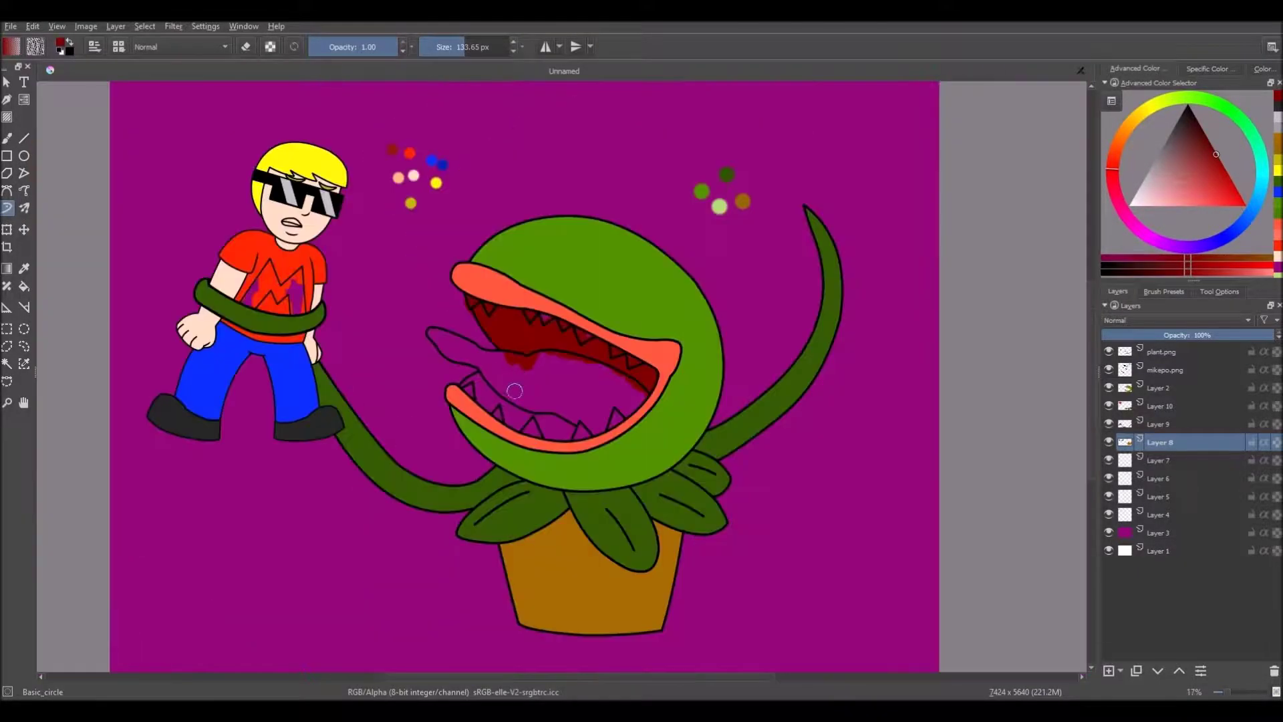
Paint the lower mouth interior between the tongue and the bottom lip dark red.
{"action": "scroll", "coordinate": [501, 404], "scroll_direction": "up", "scroll_amount": 5}
{"action": "mouse_move", "coordinate": [400, 381]}
{"action": "left_mouse_down"}
{"action": "mouse_move", "coordinate": [604, 531]}
{"action": "mouse_move", "coordinate": [567, 528]}
{"action": "mouse_move", "coordinate": [805, 535]}
{"action": "mouse_move", "coordinate": [813, 573]}
{"action": "left_mouse_up"}
{"action": "scroll", "coordinate": [644, 488], "scroll_direction": "down", "scroll_amount": 2}
{"action": "scroll", "coordinate": [764, 555], "scroll_direction": "up", "scroll_amount": 1}
{"action": "scroll", "coordinate": [558, 501], "scroll_direction": "down", "scroll_amount": 4}
{"action": "scroll", "coordinate": [537, 481], "scroll_direction": "up", "scroll_amount": 5}
{"action": "scroll", "coordinate": [536, 481], "scroll_direction": "down", "scroll_amount": 5}
Erase the dark red overflow around the open front edge of the plant's mouth.
{"action": "key", "text": "e"}
{"action": "scroll", "coordinate": [604, 444], "scroll_direction": "up", "scroll_amount": 5}
{"action": "scroll", "coordinate": [461, 524], "scroll_direction": "up", "scroll_amount": 3}
{"action": "scroll", "coordinate": [461, 525], "scroll_direction": "down", "scroll_amount": 4}
{"action": "scroll", "coordinate": [374, 223], "scroll_direction": "up", "scroll_amount": 3}
{"action": "left_click_drag", "start_coordinate": [375, 223], "coordinate": [440, 344]}
{"action": "scroll", "coordinate": [515, 448], "scroll_direction": "down", "scroll_amount": 6}
{"action": "scroll", "coordinate": [752, 547], "scroll_direction": "up", "scroll_amount": 4}
{"action": "scroll", "coordinate": [648, 587], "scroll_direction": "down", "scroll_amount": 5}
Choose a muted pink and paint the front part of the plant's tongue with a 78.71 px brush.
{"action": "key", "text": "e"}
{"action": "mouse_move", "coordinate": [1188, 178]}
{"action": "left_mouse_down"}
{"action": "mouse_move", "coordinate": [1192, 165]}
{"action": "mouse_move", "coordinate": [1187, 190]}
{"action": "left_mouse_up"}
{"action": "scroll", "coordinate": [510, 459], "scroll_direction": "up", "scroll_amount": 4}
{"action": "key", "text": "bracketright"}
{"action": "left_click_drag", "start_coordinate": [546, 466], "coordinate": [388, 331]}
{"action": "mouse_move", "coordinate": [533, 472]}
{"action": "left_mouse_down"}
{"action": "mouse_move", "coordinate": [403, 312]}
{"action": "mouse_move", "coordinate": [212, 249]}
{"action": "left_mouse_up"}
{"action": "scroll", "coordinate": [188, 207], "scroll_direction": "up", "scroll_amount": 2}
{"action": "mouse_move", "coordinate": [187, 207]}
{"action": "left_mouse_down"}
{"action": "mouse_move", "coordinate": [355, 338]}
{"action": "mouse_move", "coordinate": [558, 413]}
{"action": "mouse_move", "coordinate": [480, 354]}
{"action": "mouse_move", "coordinate": [762, 491]}
{"action": "left_mouse_up"}
{"action": "scroll", "coordinate": [488, 394], "scroll_direction": "down", "scroll_amount": 7}
Extend the muted pink over the middle of the tongue and along its lower edge.
{"action": "scroll", "coordinate": [538, 401], "scroll_direction": "up", "scroll_amount": 5}
{"action": "left_click_drag", "start_coordinate": [454, 342], "coordinate": [636, 367]}
{"action": "mouse_move", "coordinate": [488, 381]}
{"action": "left_mouse_down"}
{"action": "mouse_move", "coordinate": [734, 430]}
{"action": "mouse_move", "coordinate": [601, 481]}
{"action": "left_mouse_up"}
{"action": "scroll", "coordinate": [628, 451], "scroll_direction": "down", "scroll_amount": 6}
{"action": "scroll", "coordinate": [628, 451], "scroll_direction": "up", "scroll_amount": 7}
{"action": "mouse_move", "coordinate": [581, 524]}
{"action": "left_mouse_down"}
{"action": "mouse_move", "coordinate": [525, 558]}
{"action": "mouse_move", "coordinate": [575, 354]}
{"action": "left_mouse_up"}
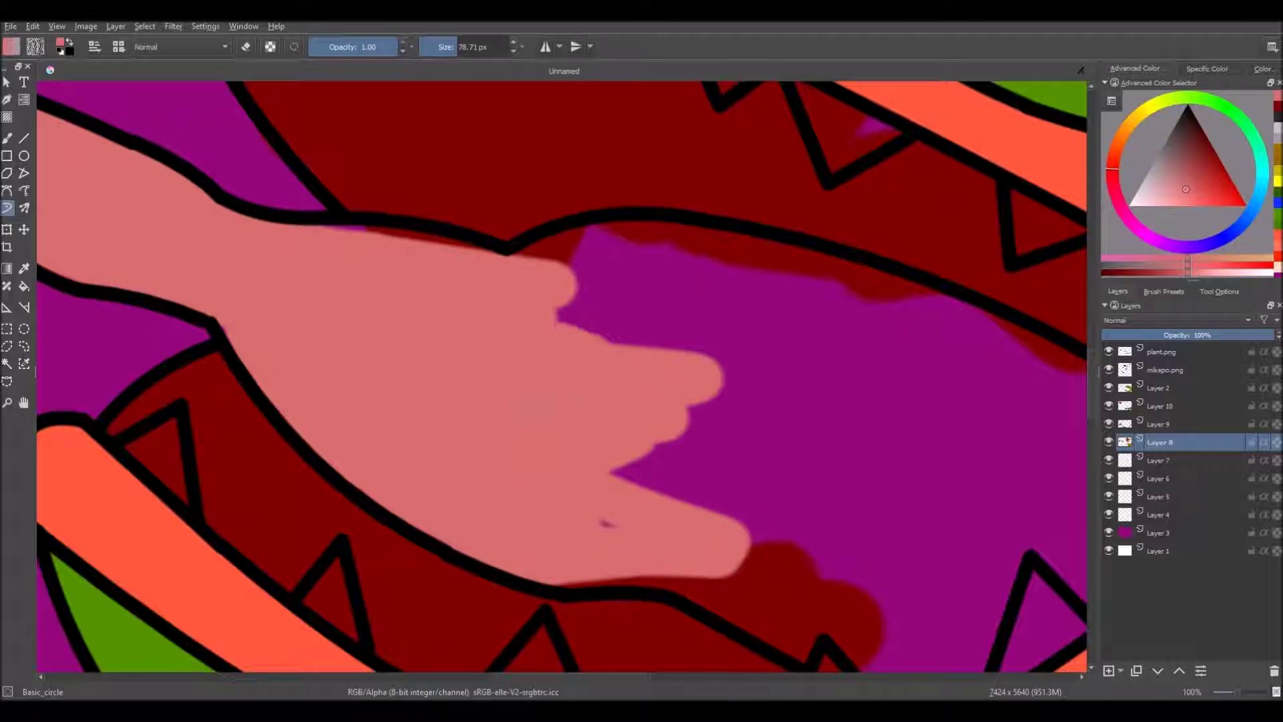
{"action": "scroll", "coordinate": [471, 301], "scroll_direction": "down", "scroll_amount": 5}
{"action": "scroll", "coordinate": [473, 316], "scroll_direction": "up", "scroll_amount": 6}
{"action": "mouse_move", "coordinate": [615, 270]}
{"action": "left_mouse_down"}
{"action": "mouse_move", "coordinate": [441, 270]}
{"action": "mouse_move", "coordinate": [534, 394]}
{"action": "left_mouse_up"}
{"action": "scroll", "coordinate": [531, 302], "scroll_direction": "down", "scroll_amount": 2}
{"action": "scroll", "coordinate": [588, 461], "scroll_direction": "up", "scroll_amount": 4}
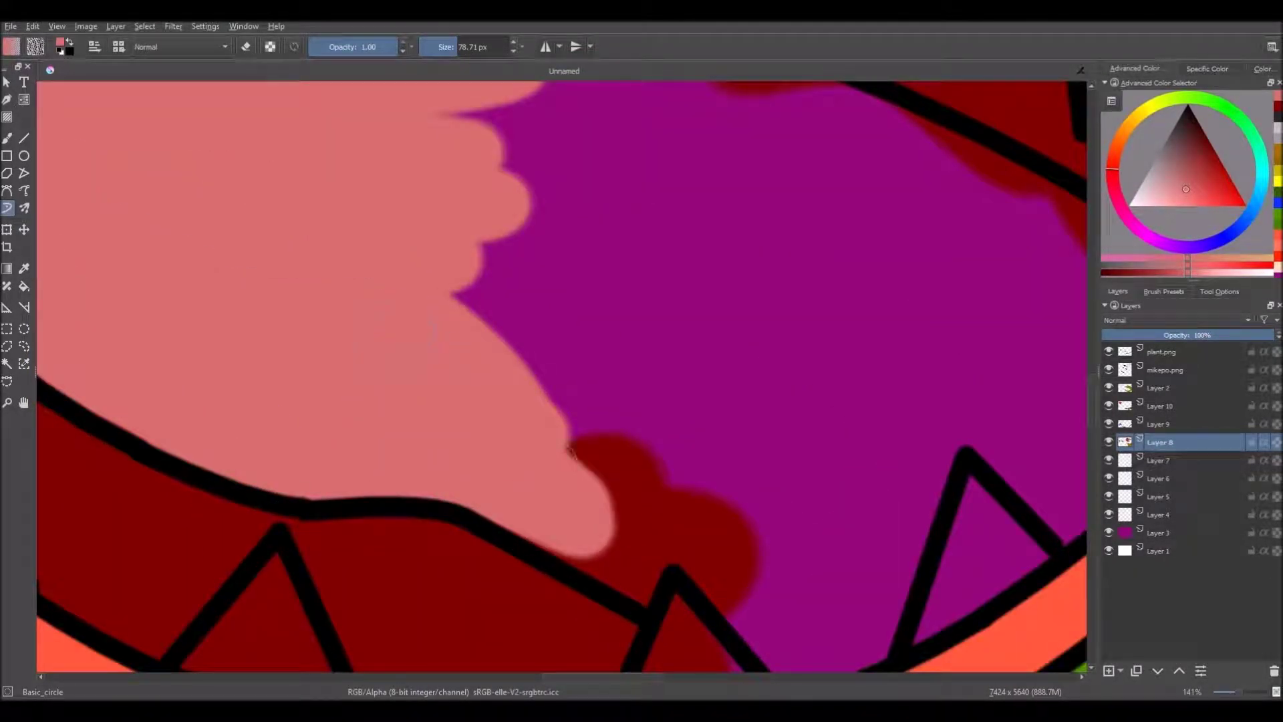
{"action": "left_click_drag", "start_coordinate": [548, 521], "coordinate": [682, 595]}
{"action": "scroll", "coordinate": [561, 428], "scroll_direction": "down", "scroll_amount": 8}
{"action": "scroll", "coordinate": [573, 468], "scroll_direction": "up", "scroll_amount": 3}
{"action": "mouse_move", "coordinate": [1178, 180]}
{"action": "left_mouse_down"}
{"action": "mouse_move", "coordinate": [1188, 196]}
{"action": "mouse_move", "coordinate": [1168, 196]}
{"action": "left_mouse_up"}
{"action": "scroll", "coordinate": [584, 385], "scroll_direction": "up", "scroll_amount": 2}
{"action": "left_click_drag", "start_coordinate": [401, 379], "coordinate": [509, 397]}
{"action": "key", "text": "ctrl+z"}
Choose a brighter, more saturated pink and repaint the middle of the tongue with it.
{"action": "left_click", "coordinate": [1112, 156]}
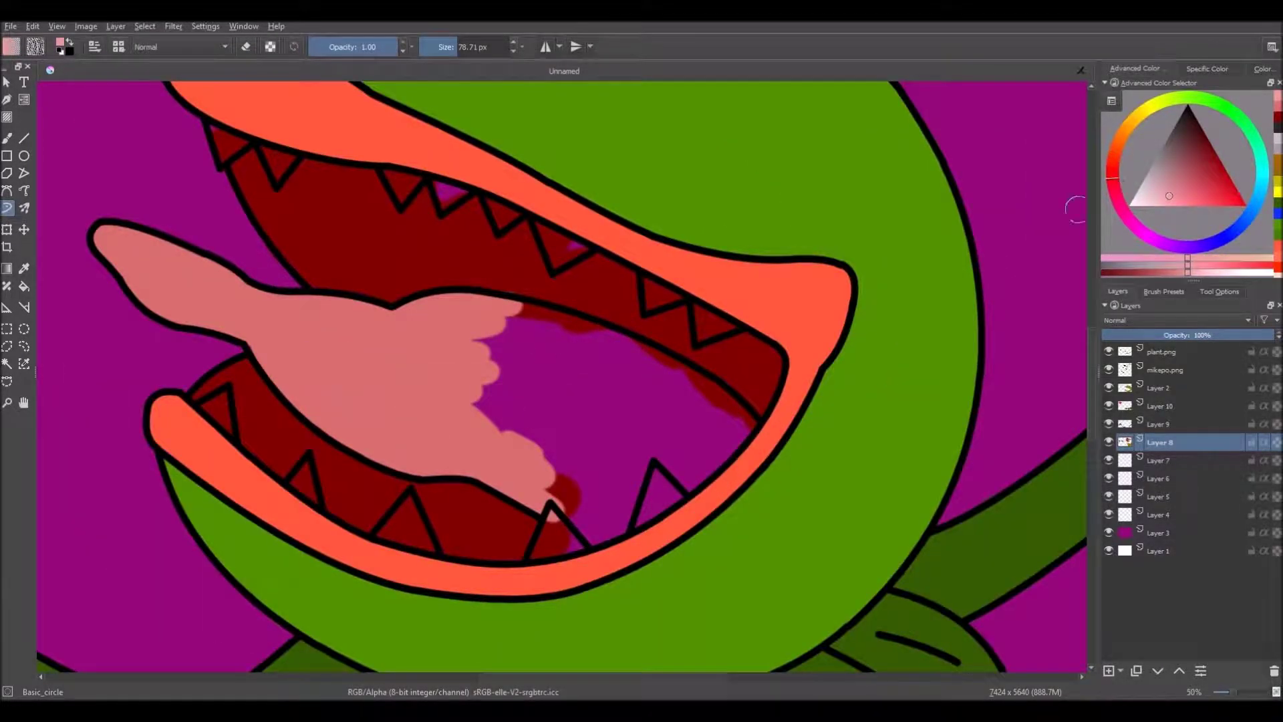
{"action": "scroll", "coordinate": [337, 401], "scroll_direction": "up", "scroll_amount": 2}
{"action": "left_click_drag", "start_coordinate": [352, 396], "coordinate": [485, 376]}
{"action": "key", "text": "ctrl+z"}
{"action": "left_click", "coordinate": [1190, 198]}
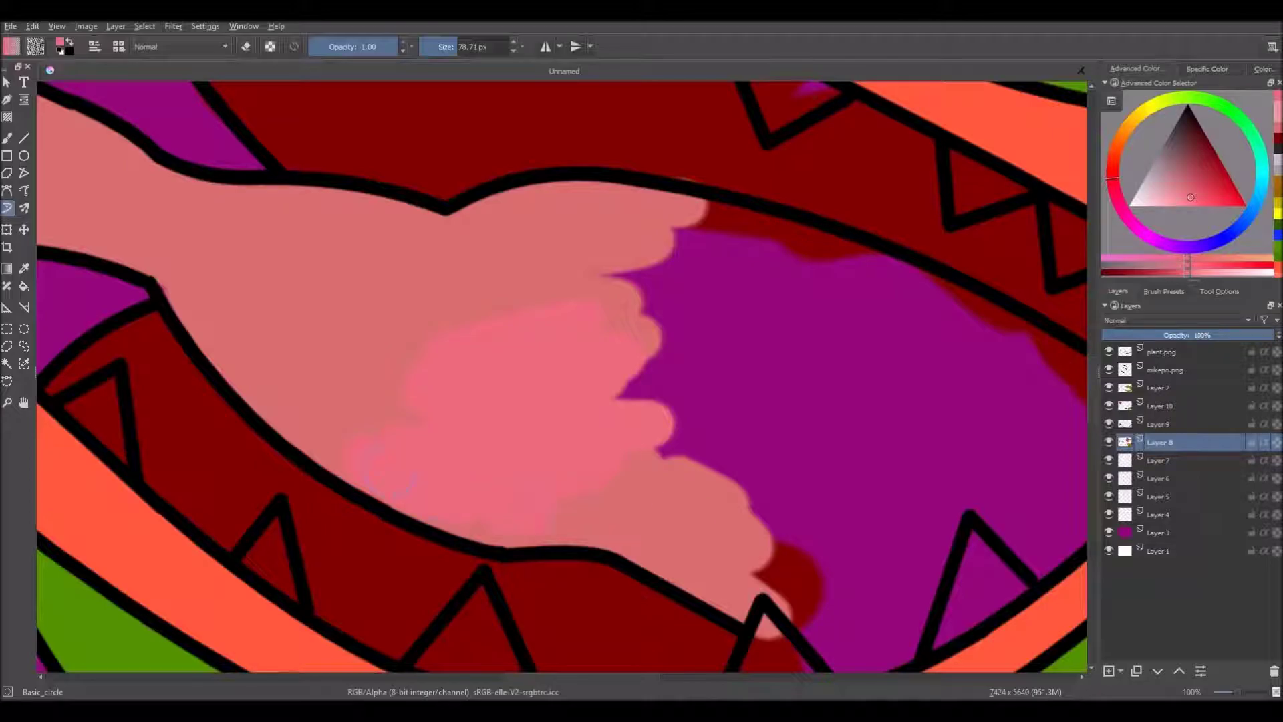
{"action": "scroll", "coordinate": [554, 427], "scroll_direction": "down", "scroll_amount": 5}
{"action": "scroll", "coordinate": [482, 409], "scroll_direction": "up", "scroll_amount": 6}
{"action": "left_click_drag", "start_coordinate": [541, 481], "coordinate": [466, 460]}
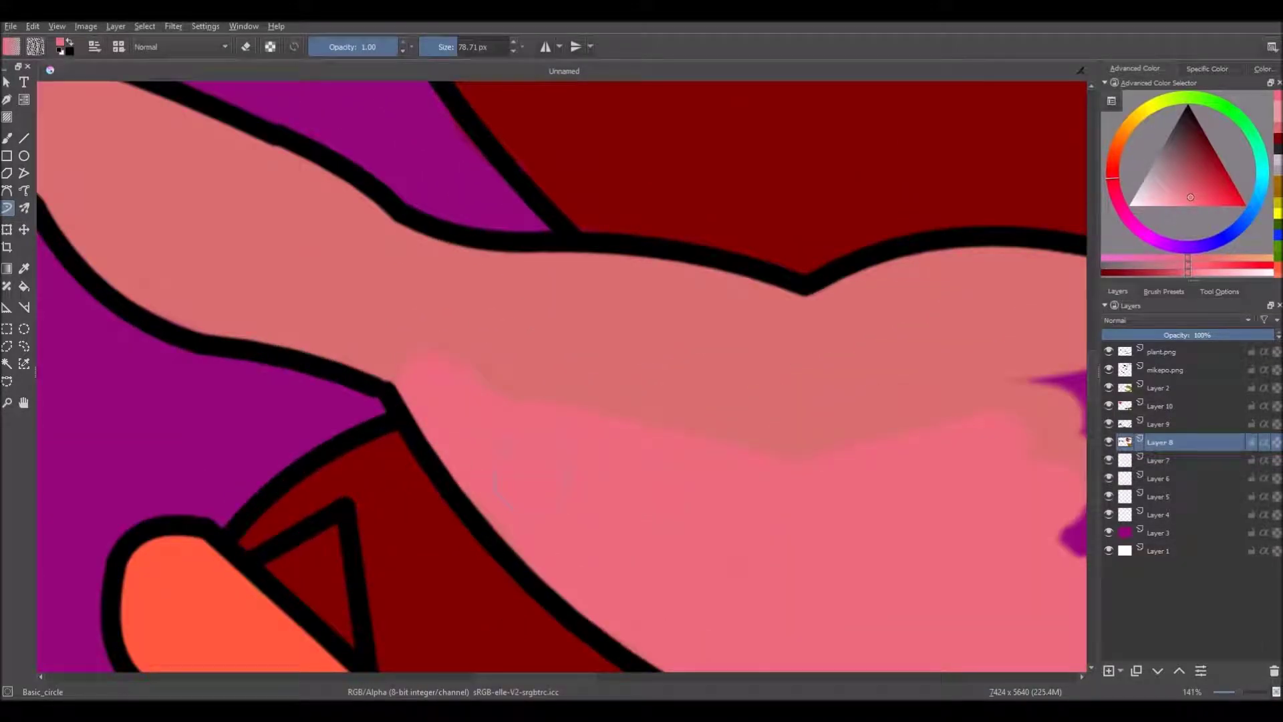
Cover the tongue's narrow front section and tip with the brighter pink.
{"action": "scroll", "coordinate": [646, 391], "scroll_direction": "down", "scroll_amount": 3}
{"action": "left_click_drag", "start_coordinate": [654, 391], "coordinate": [543, 366]}
{"action": "scroll", "coordinate": [439, 310], "scroll_direction": "up", "scroll_amount": 3}
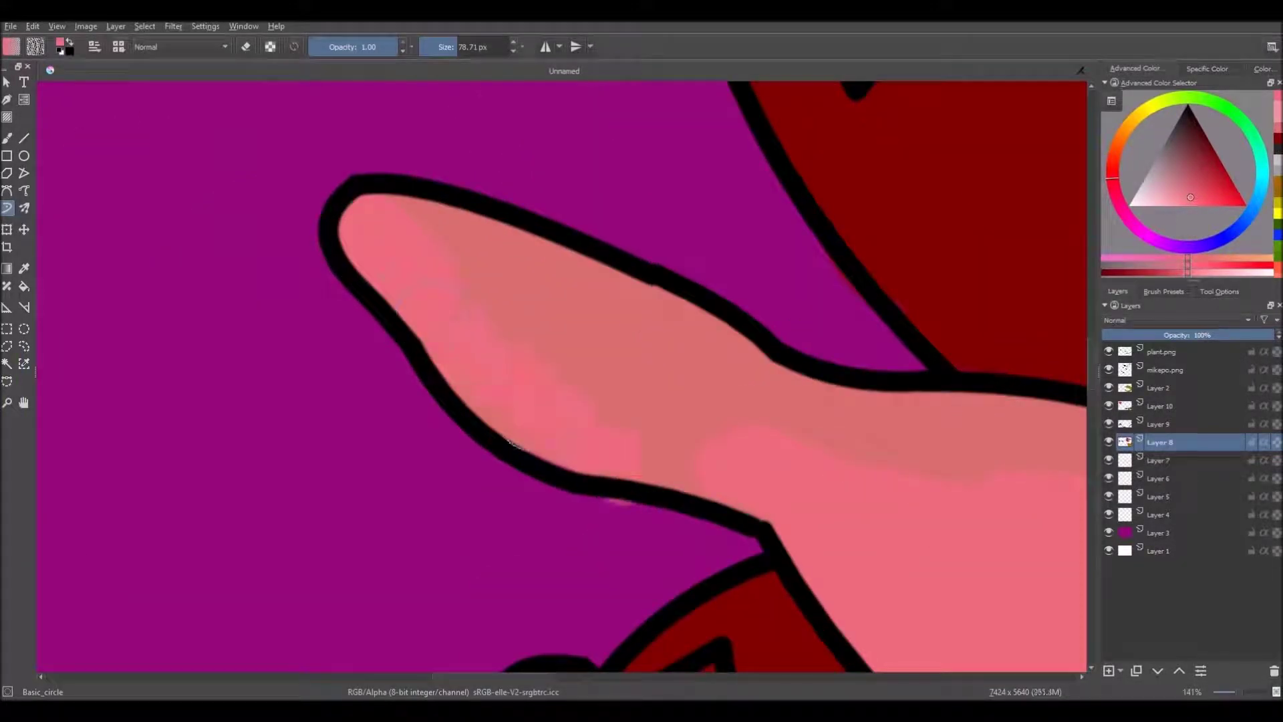
{"action": "scroll", "coordinate": [830, 504], "scroll_direction": "up", "scroll_amount": 2}
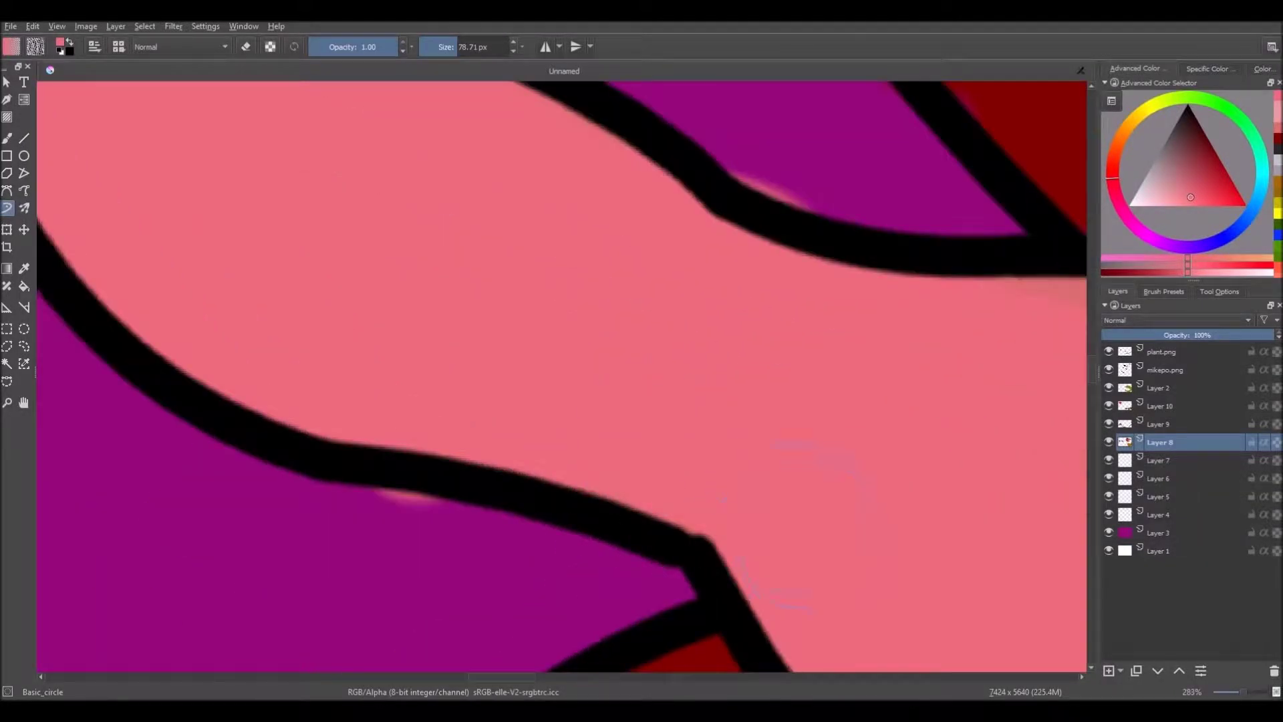
{"action": "scroll", "coordinate": [835, 521], "scroll_direction": "down", "scroll_amount": 3}
Repaint the rest of the muted area in bright pink and extend it toward the back of the tongue.
{"action": "left_click_drag", "start_coordinate": [912, 461], "coordinate": [221, 296]}
{"action": "scroll", "coordinate": [479, 534], "scroll_direction": "up", "scroll_amount": 2}
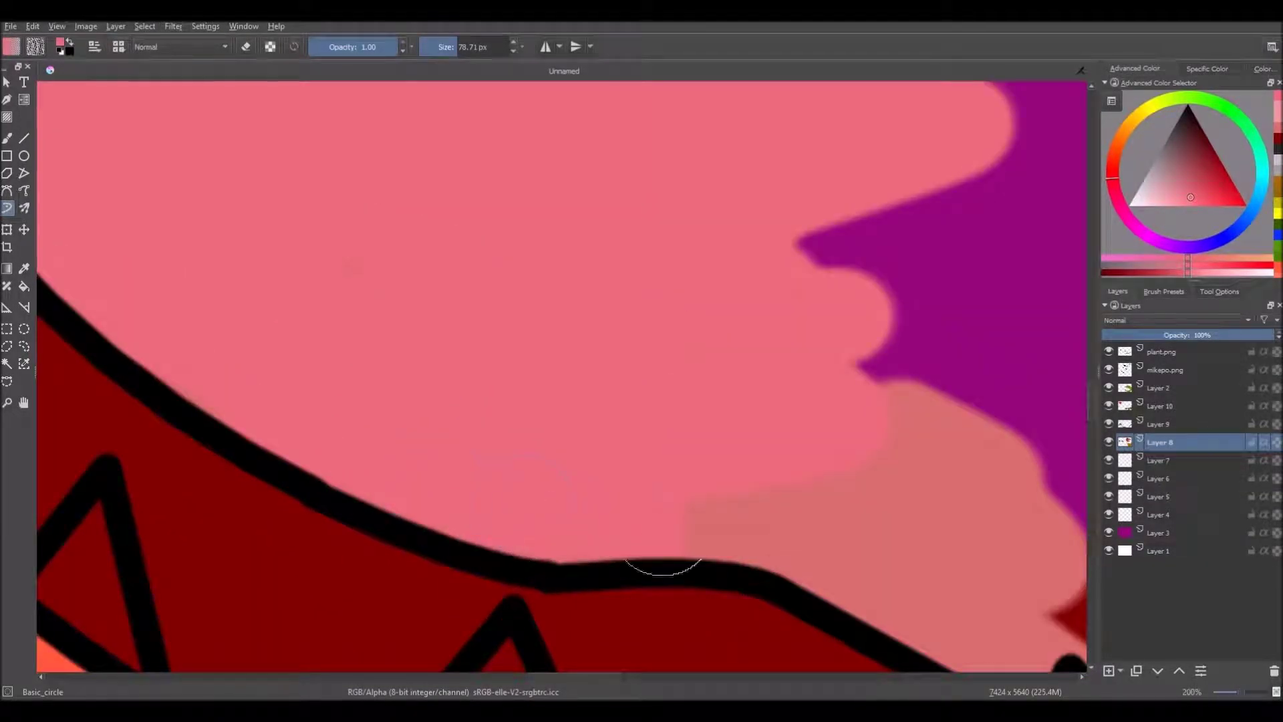
{"action": "left_click_drag", "start_coordinate": [621, 522], "coordinate": [949, 297]}
{"action": "scroll", "coordinate": [744, 390], "scroll_direction": "down", "scroll_amount": 4}
{"action": "scroll", "coordinate": [803, 420], "scroll_direction": "up", "scroll_amount": 4}
{"action": "left_click_drag", "start_coordinate": [848, 562], "coordinate": [839, 200]}
{"action": "scroll", "coordinate": [661, 533], "scroll_direction": "down", "scroll_amount": 2}
{"action": "mouse_move", "coordinate": [702, 173]}
{"action": "left_mouse_down"}
{"action": "mouse_move", "coordinate": [726, 162]}
{"action": "mouse_move", "coordinate": [744, 220]}
{"action": "mouse_move", "coordinate": [659, 266]}
{"action": "mouse_move", "coordinate": [851, 575]}
{"action": "mouse_move", "coordinate": [791, 390]}
{"action": "mouse_move", "coordinate": [762, 200]}
{"action": "left_mouse_up"}
{"action": "scroll", "coordinate": [761, 200], "scroll_direction": "down", "scroll_amount": 6}
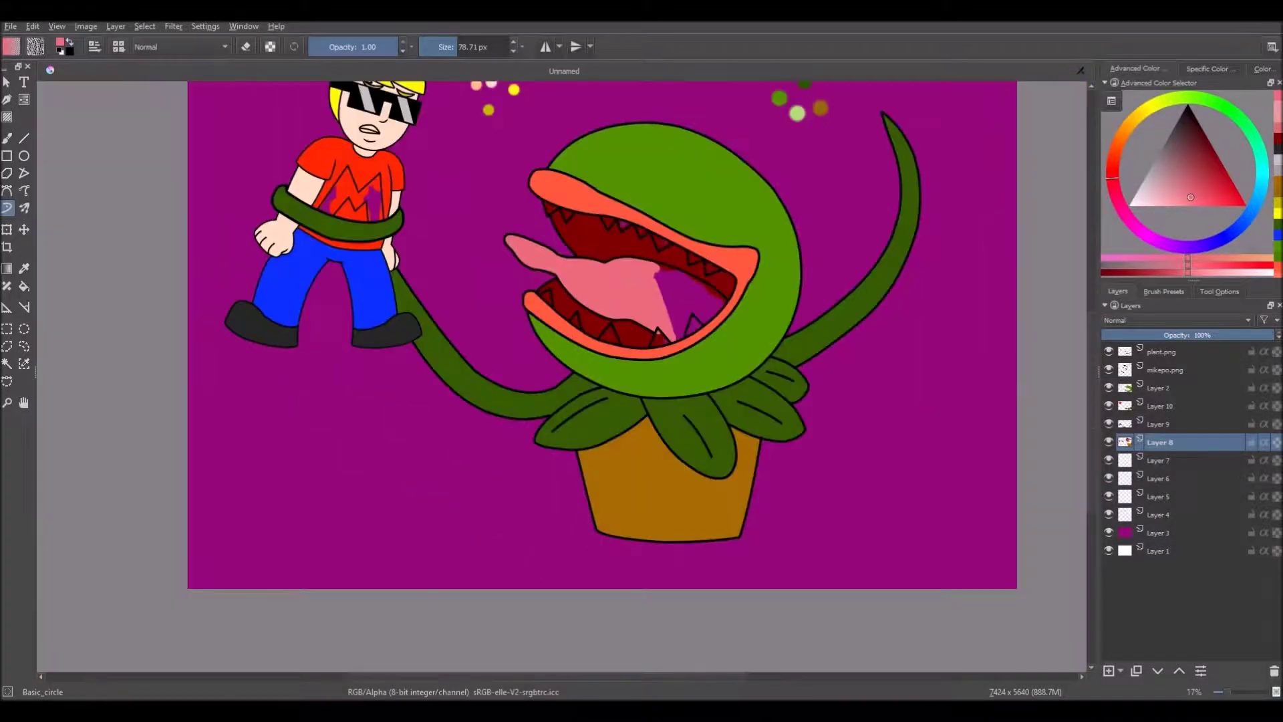
Fill the remaining back of the tongue with bright pink up to the corner of the mouth.
{"action": "scroll", "coordinate": [621, 281], "scroll_direction": "down", "scroll_amount": 1}
{"action": "scroll", "coordinate": [669, 281], "scroll_direction": "up", "scroll_amount": 6}
{"action": "mouse_move", "coordinate": [511, 230]}
{"action": "left_mouse_down"}
{"action": "mouse_move", "coordinate": [595, 492]}
{"action": "mouse_move", "coordinate": [536, 278]}
{"action": "mouse_move", "coordinate": [763, 304]}
{"action": "mouse_move", "coordinate": [896, 410]}
{"action": "mouse_move", "coordinate": [635, 601]}
{"action": "mouse_move", "coordinate": [681, 428]}
{"action": "mouse_move", "coordinate": [695, 308]}
{"action": "mouse_move", "coordinate": [735, 435]}
{"action": "mouse_move", "coordinate": [802, 501]}
{"action": "left_mouse_up"}
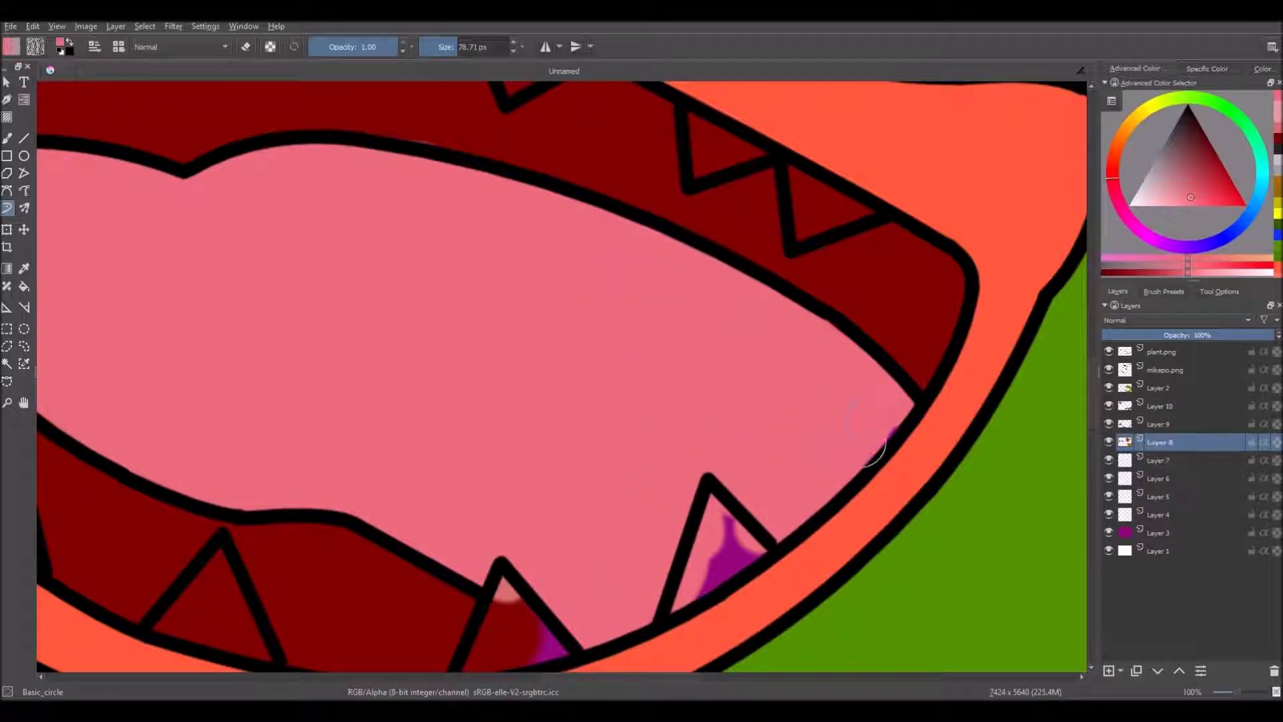
{"action": "scroll", "coordinate": [586, 406], "scroll_direction": "down", "scroll_amount": 8}
Choose a pale yellow and fill the plant's two front upper teeth with a 38.73 px brush.
{"action": "left_click_drag", "start_coordinate": [1129, 136], "coordinate": [1147, 107]}
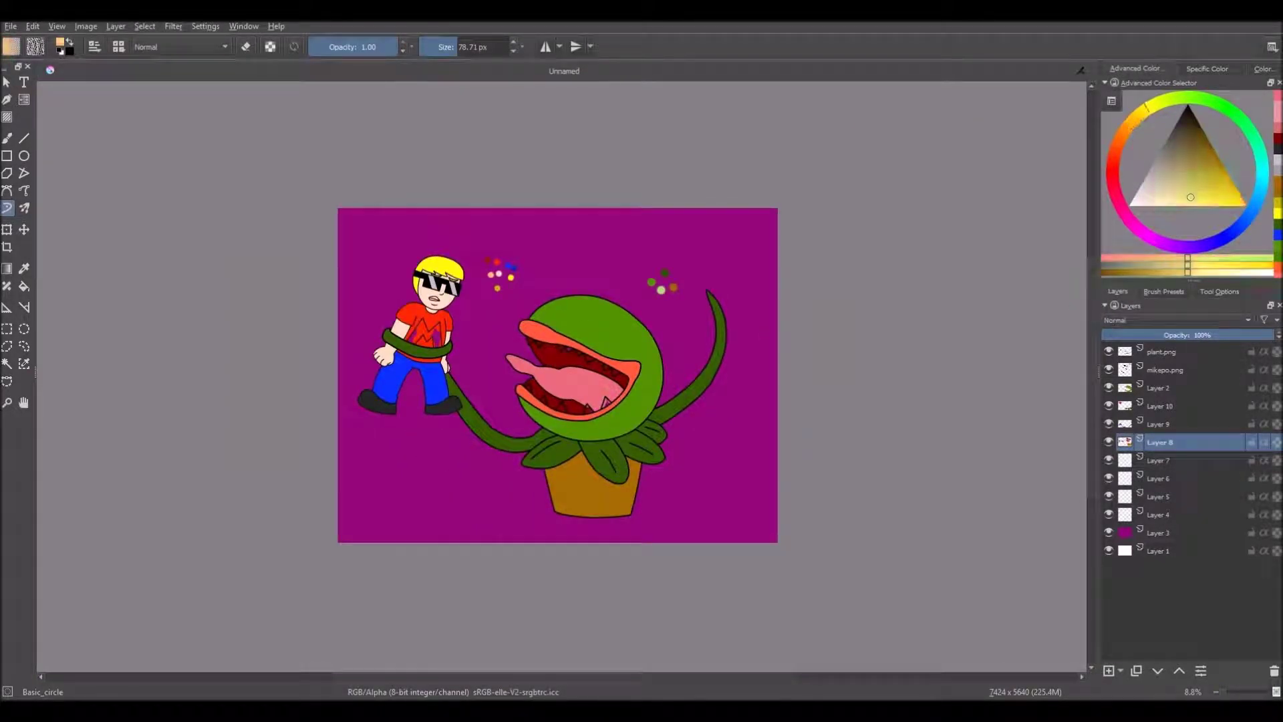
{"action": "scroll", "coordinate": [534, 341], "scroll_direction": "up", "scroll_amount": 8}
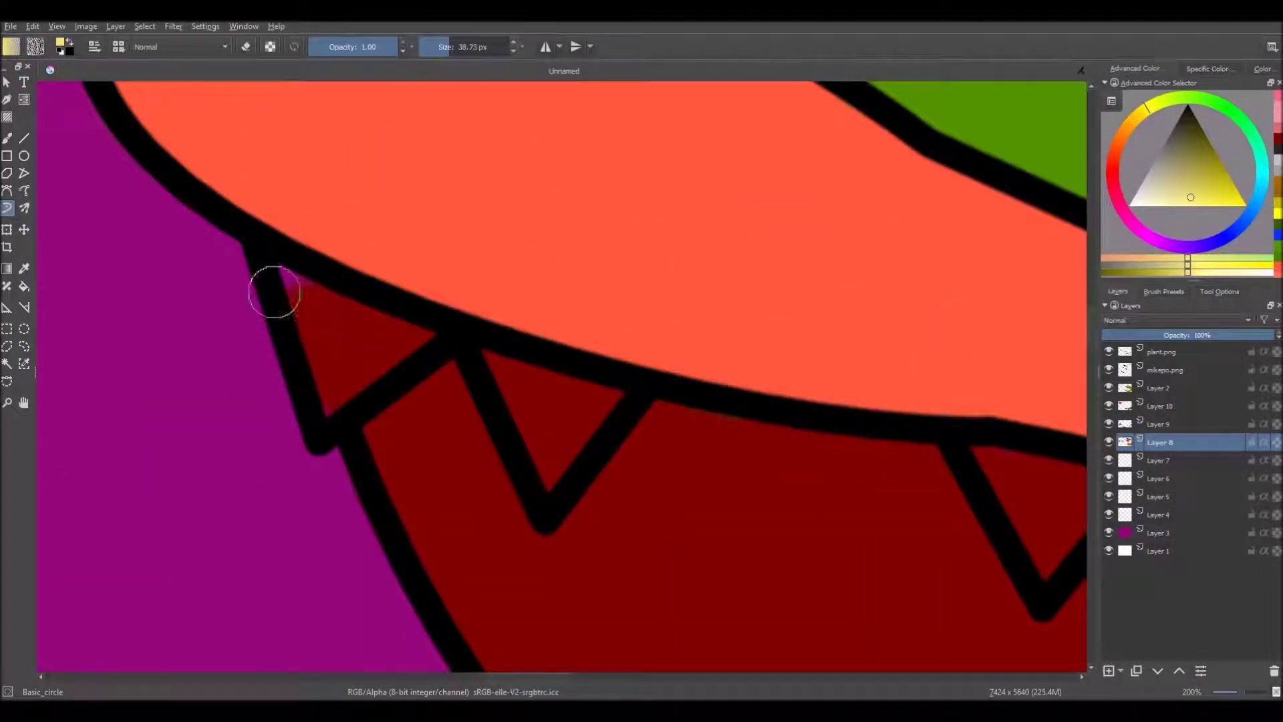
{"action": "left_click_drag", "start_coordinate": [274, 292], "coordinate": [347, 369]}
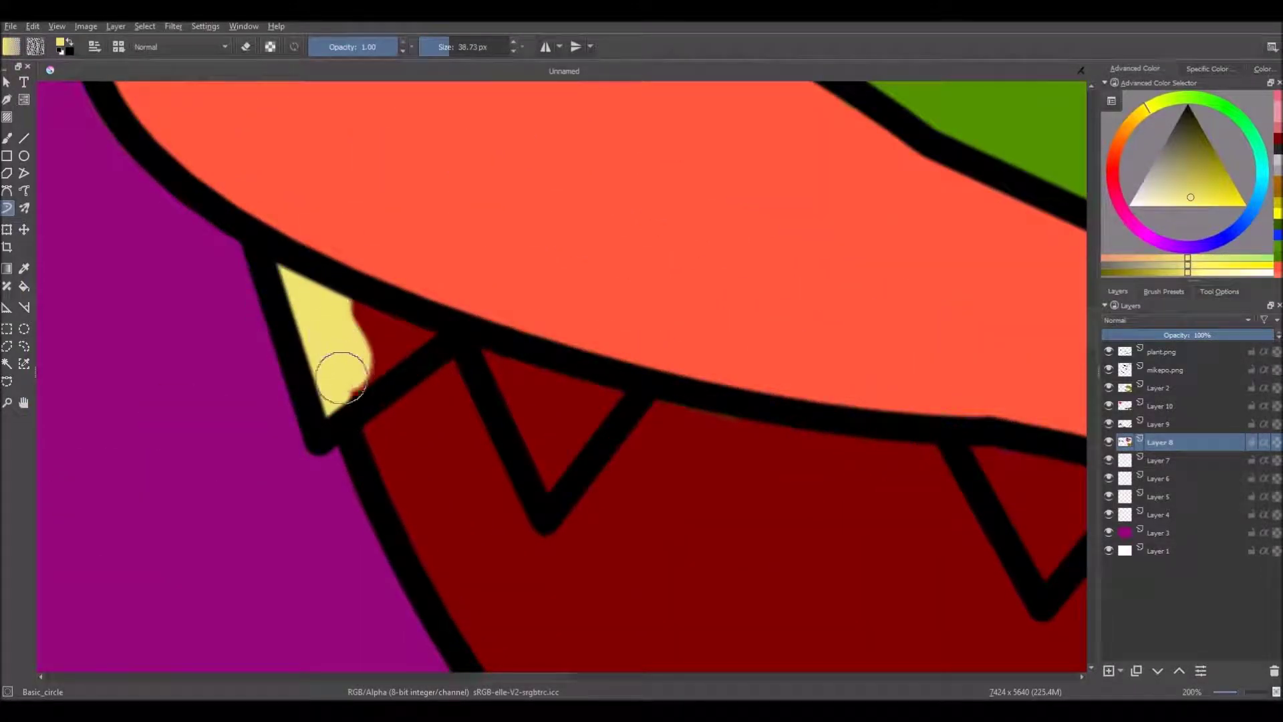
{"action": "left_click_drag", "start_coordinate": [493, 355], "coordinate": [411, 297]}
{"action": "left_click_drag", "start_coordinate": [410, 297], "coordinate": [503, 347]}
{"action": "scroll", "coordinate": [501, 337], "scroll_direction": "down", "scroll_amount": 4}
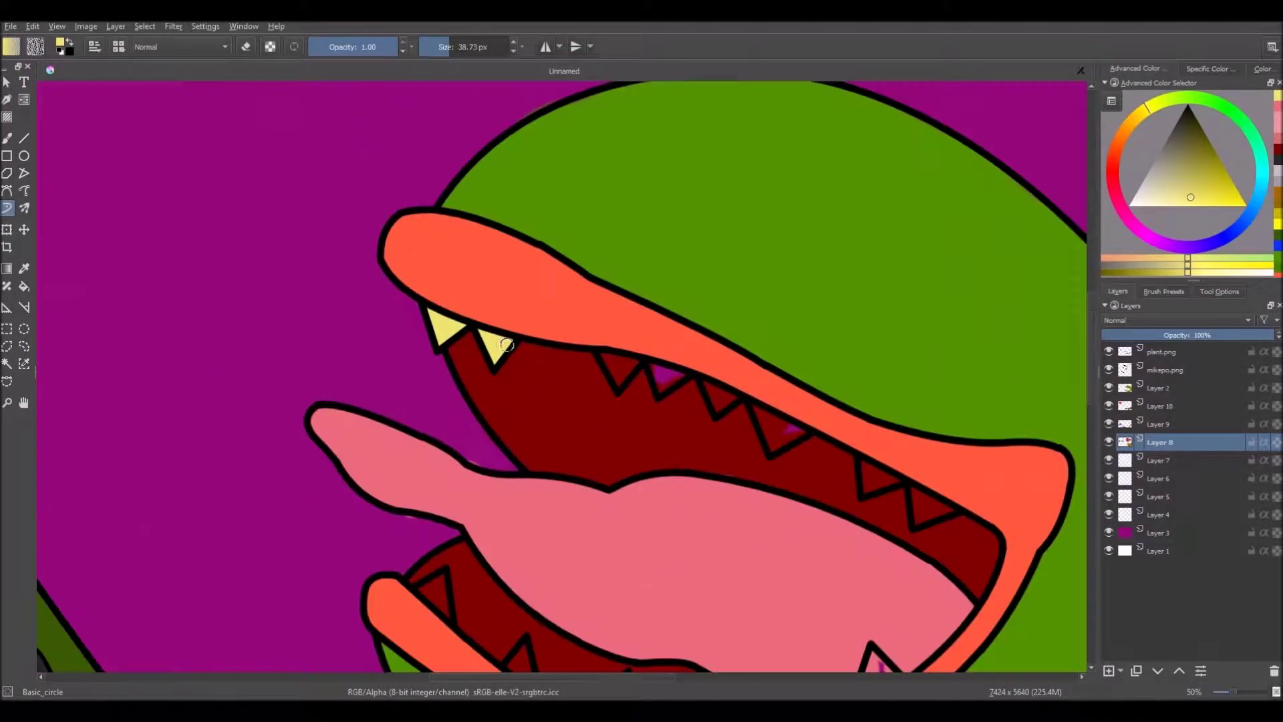
Paint the next teeth along the plant's upper jaw pale yellow.
{"action": "left_click_drag", "start_coordinate": [695, 369], "coordinate": [563, 355]}
{"action": "scroll", "coordinate": [564, 355], "scroll_direction": "down", "scroll_amount": 1}
{"action": "scroll", "coordinate": [564, 354], "scroll_direction": "up", "scroll_amount": 7}
{"action": "mouse_move", "coordinate": [347, 241]}
{"action": "left_mouse_down"}
{"action": "mouse_move", "coordinate": [414, 384]}
{"action": "mouse_move", "coordinate": [446, 283]}
{"action": "mouse_move", "coordinate": [472, 301]}
{"action": "left_mouse_up"}
{"action": "mouse_move", "coordinate": [588, 284]}
{"action": "left_mouse_down"}
{"action": "mouse_move", "coordinate": [630, 395]}
{"action": "mouse_move", "coordinate": [701, 358]}
{"action": "left_mouse_up"}
{"action": "scroll", "coordinate": [702, 359], "scroll_direction": "down", "scroll_amount": 7}
Fill the remaining upper teeth toward the corner of the mouth with pale yellow.
{"action": "scroll", "coordinate": [504, 287], "scroll_direction": "up", "scroll_amount": 7}
{"action": "mouse_move", "coordinate": [374, 160]}
{"action": "left_mouse_down"}
{"action": "mouse_move", "coordinate": [425, 207]}
{"action": "mouse_move", "coordinate": [469, 294]}
{"action": "mouse_move", "coordinate": [543, 246]}
{"action": "left_mouse_up"}
{"action": "mouse_move", "coordinate": [641, 294]}
{"action": "left_mouse_down"}
{"action": "mouse_move", "coordinate": [769, 454]}
{"action": "mouse_move", "coordinate": [760, 517]}
{"action": "mouse_move", "coordinate": [893, 430]}
{"action": "left_mouse_up"}
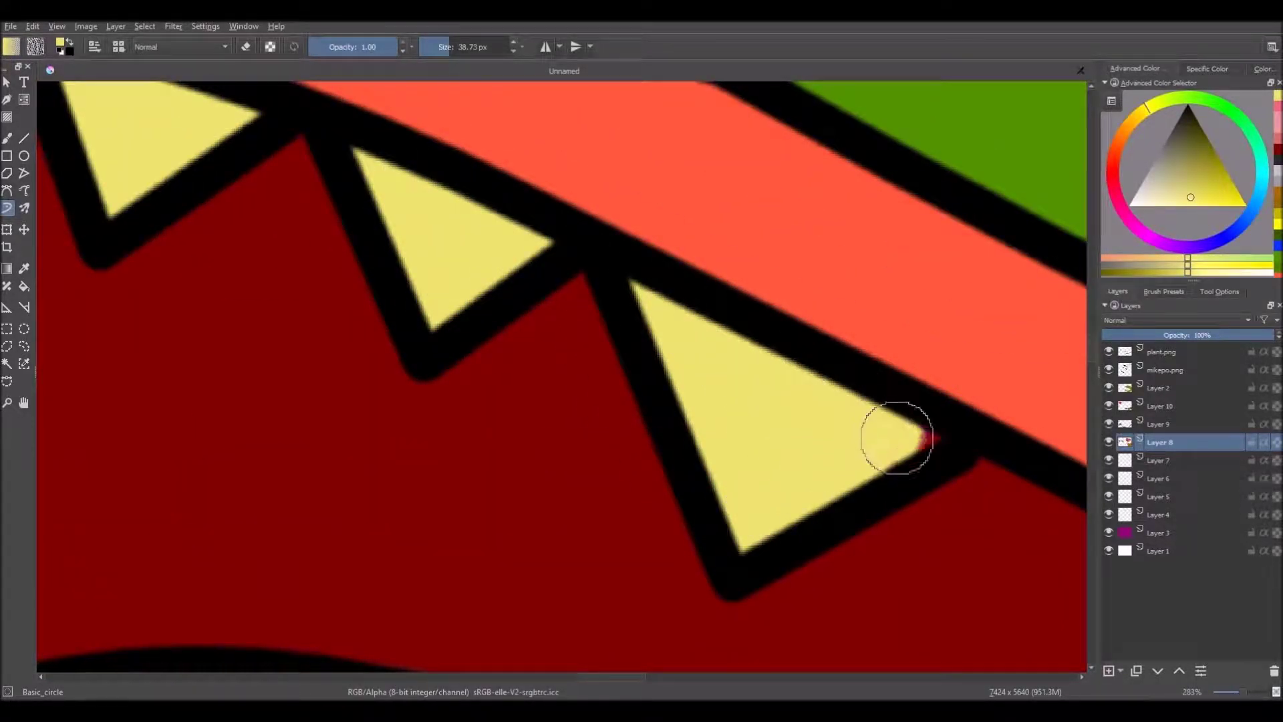
{"action": "scroll", "coordinate": [893, 429], "scroll_direction": "down", "scroll_amount": 10}
{"action": "scroll", "coordinate": [755, 418], "scroll_direction": "up", "scroll_amount": 10}
{"action": "mouse_move", "coordinate": [656, 330]}
{"action": "left_mouse_down"}
{"action": "mouse_move", "coordinate": [690, 410]}
{"action": "mouse_move", "coordinate": [819, 432]}
{"action": "mouse_move", "coordinate": [898, 500]}
{"action": "mouse_move", "coordinate": [988, 507]}
{"action": "left_mouse_up"}
{"action": "scroll", "coordinate": [989, 507], "scroll_direction": "down", "scroll_amount": 10}
Paint the front teeth of the plant's lower jaw pale yellow.
{"action": "scroll", "coordinate": [455, 458], "scroll_direction": "up", "scroll_amount": 9}
{"action": "mouse_move", "coordinate": [401, 431]}
{"action": "left_mouse_down"}
{"action": "mouse_move", "coordinate": [456, 457]}
{"action": "mouse_move", "coordinate": [425, 437]}
{"action": "mouse_move", "coordinate": [458, 456]}
{"action": "mouse_move", "coordinate": [462, 437]}
{"action": "mouse_move", "coordinate": [470, 518]}
{"action": "mouse_move", "coordinate": [528, 564]}
{"action": "left_mouse_up"}
{"action": "scroll", "coordinate": [461, 438], "scroll_direction": "down", "scroll_amount": 3}
{"action": "scroll", "coordinate": [485, 464], "scroll_direction": "up", "scroll_amount": 3}
{"action": "scroll", "coordinate": [538, 491], "scroll_direction": "down", "scroll_amount": 6}
{"action": "scroll", "coordinate": [576, 501], "scroll_direction": "up", "scroll_amount": 6}
Fill the larger lower teeth toward the back of the mouth with pale yellow.
{"action": "mouse_move", "coordinate": [531, 395]}
{"action": "left_mouse_down"}
{"action": "mouse_move", "coordinate": [440, 498]}
{"action": "mouse_move", "coordinate": [536, 436]}
{"action": "mouse_move", "coordinate": [585, 528]}
{"action": "mouse_move", "coordinate": [459, 499]}
{"action": "left_mouse_up"}
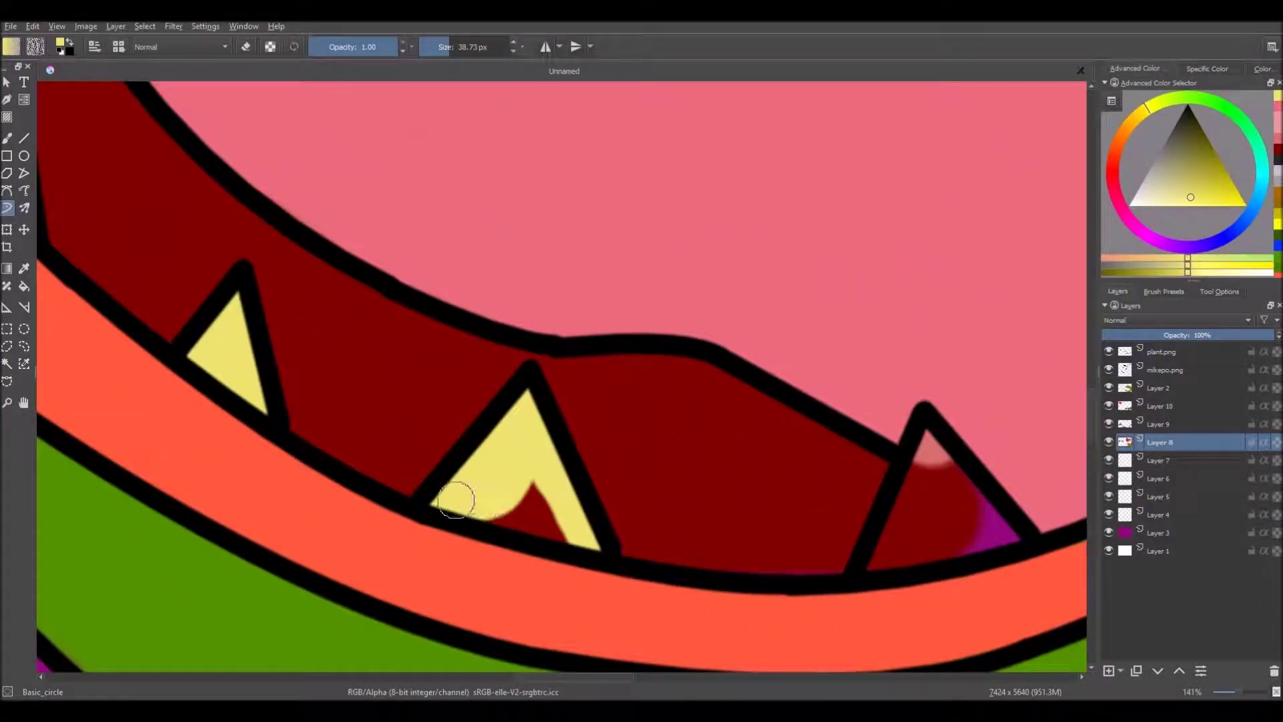
{"action": "scroll", "coordinate": [538, 503], "scroll_direction": "down", "scroll_amount": 9}
{"action": "scroll", "coordinate": [287, 329], "scroll_direction": "up", "scroll_amount": 10}
{"action": "mouse_move", "coordinate": [287, 329]}
{"action": "left_mouse_down"}
{"action": "mouse_move", "coordinate": [234, 476]}
{"action": "mouse_move", "coordinate": [269, 463]}
{"action": "mouse_move", "coordinate": [320, 387]}
{"action": "left_mouse_up"}
{"action": "mouse_move", "coordinate": [693, 189]}
{"action": "left_mouse_down"}
{"action": "mouse_move", "coordinate": [751, 221]}
{"action": "mouse_move", "coordinate": [687, 330]}
{"action": "mouse_move", "coordinate": [708, 314]}
{"action": "left_mouse_up"}
{"action": "scroll", "coordinate": [708, 314], "scroll_direction": "down", "scroll_amount": 9}
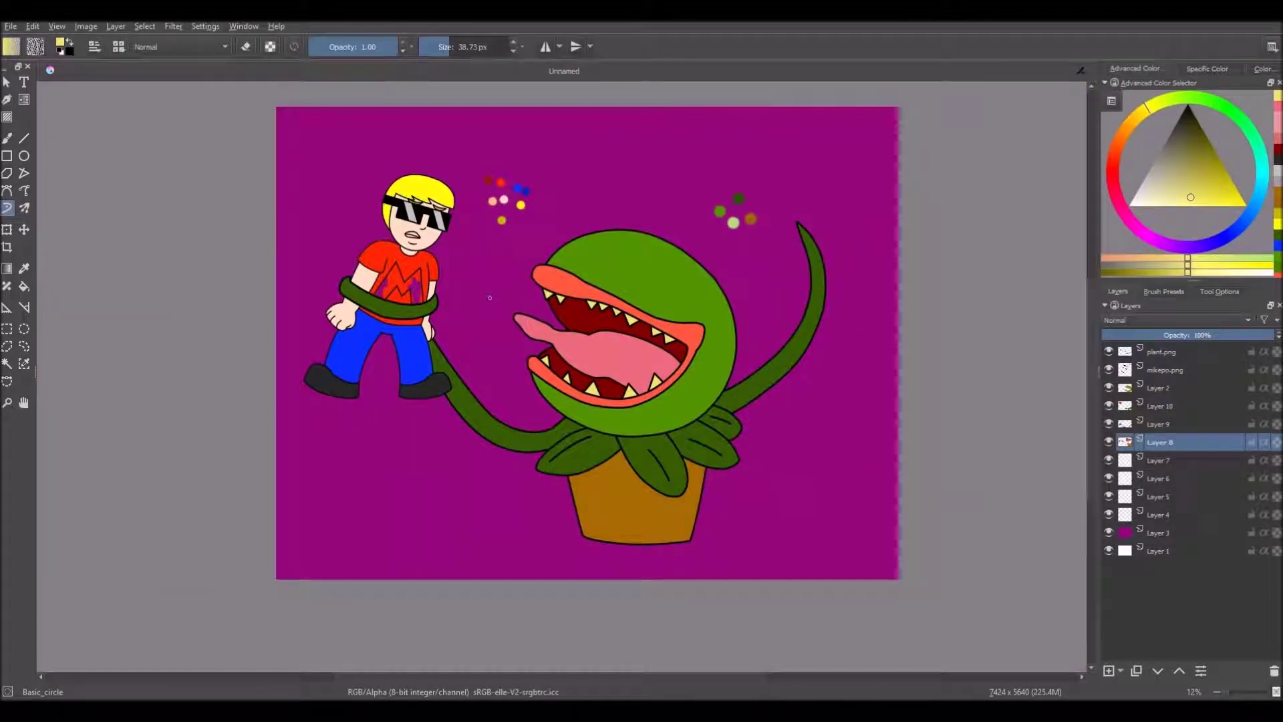
Paint the character's teeth white on Layer 2 with a 21.53 px brush.
{"action": "scroll", "coordinate": [388, 196], "scroll_direction": "up", "scroll_amount": 3}
{"action": "left_click", "coordinate": [701, 209], "text": "ctrl"}
{"action": "scroll", "coordinate": [418, 254], "scroll_direction": "up", "scroll_amount": 3}
{"action": "left_click", "coordinate": [1160, 388]}
{"action": "scroll", "coordinate": [463, 376], "scroll_direction": "up", "scroll_amount": 2}
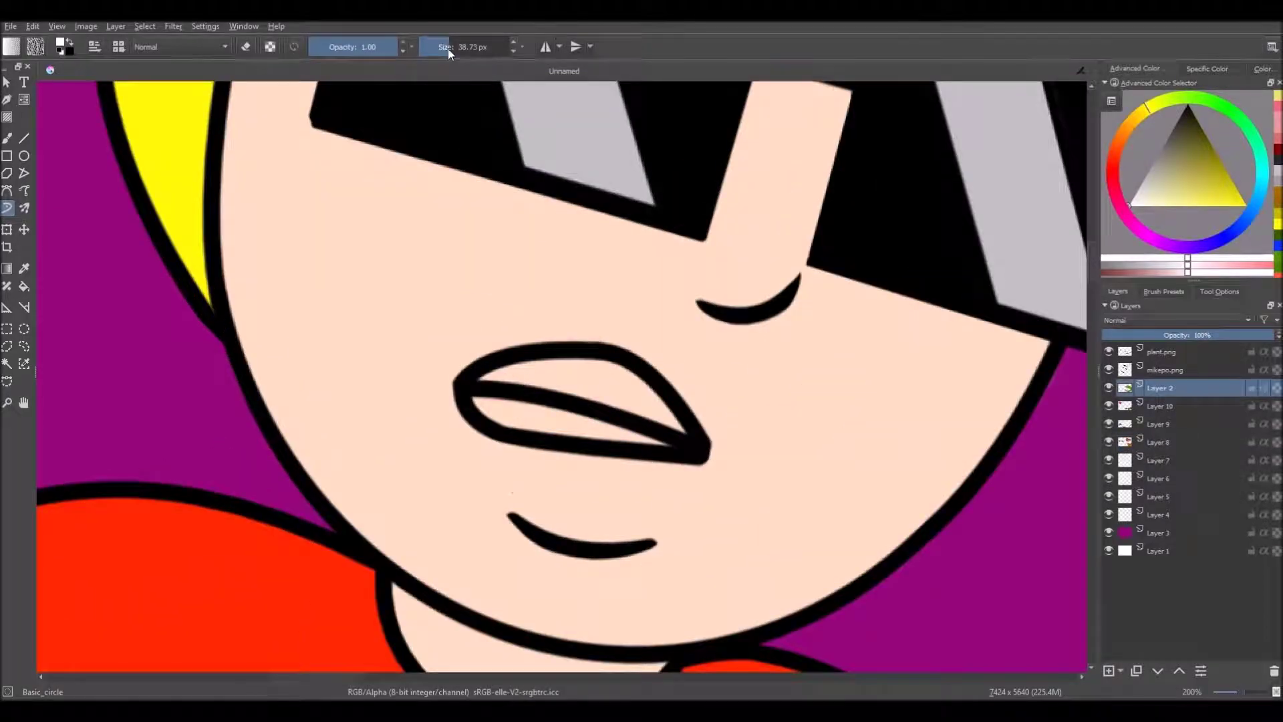
{"action": "left_click", "coordinate": [444, 48]}
{"action": "scroll", "coordinate": [562, 408], "scroll_direction": "up", "scroll_amount": 1}
{"action": "left_click", "coordinate": [479, 368]}
{"action": "mouse_move", "coordinate": [479, 367]}
{"action": "left_mouse_down"}
{"action": "mouse_move", "coordinate": [616, 421]}
{"action": "mouse_move", "coordinate": [576, 404]}
{"action": "mouse_move", "coordinate": [378, 434]}
{"action": "left_mouse_up"}
{"action": "scroll", "coordinate": [555, 364], "scroll_direction": "down", "scroll_amount": 7}
{"action": "scroll", "coordinate": [563, 395], "scroll_direction": "down", "scroll_amount": 2}
{"action": "scroll", "coordinate": [379, 434], "scroll_direction": "up", "scroll_amount": 2}
Sample the light orange swatch and draw a Bezier shadow curve down the left side of the character's face.
{"action": "scroll", "coordinate": [509, 345], "scroll_direction": "up", "scroll_amount": 1}
{"action": "left_click", "coordinate": [606, 346], "text": "ctrl"}
{"action": "left_click", "coordinate": [6, 190]}
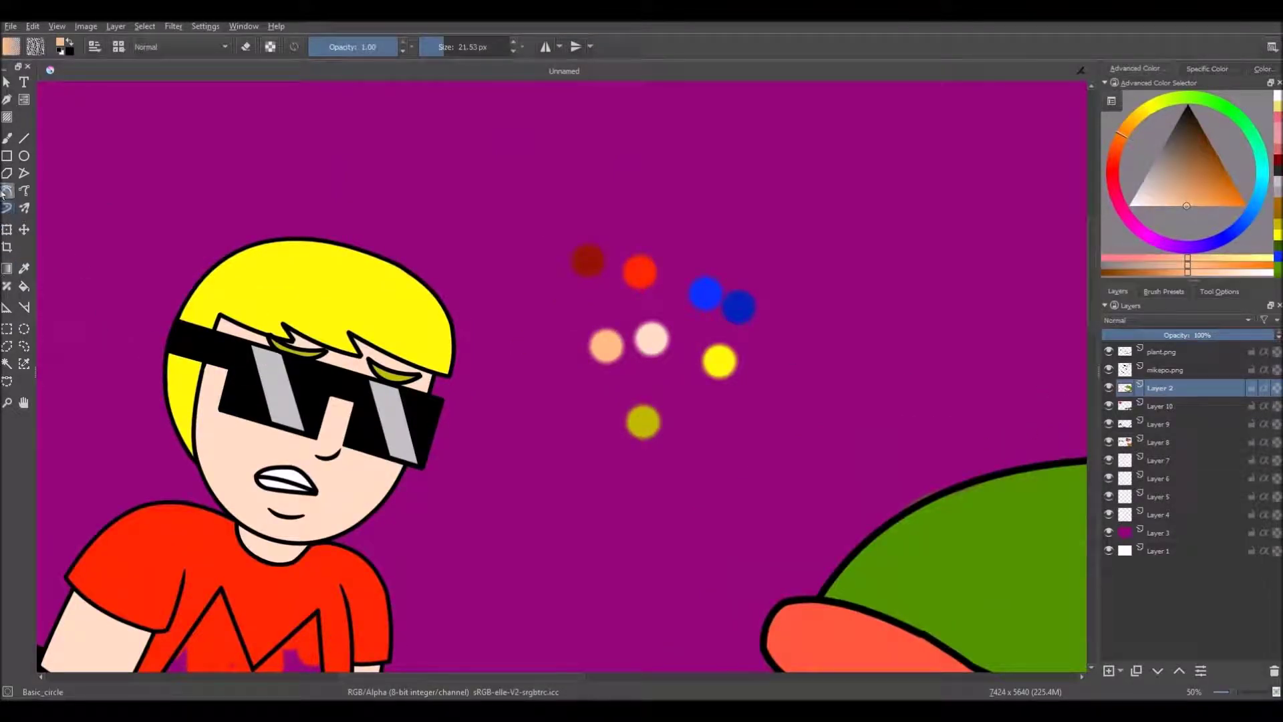
{"action": "scroll", "coordinate": [172, 467], "scroll_direction": "up", "scroll_amount": 3}
{"action": "double_click", "coordinate": [334, 608]}
{"action": "scroll", "coordinate": [320, 601], "scroll_direction": "down", "scroll_amount": 3}
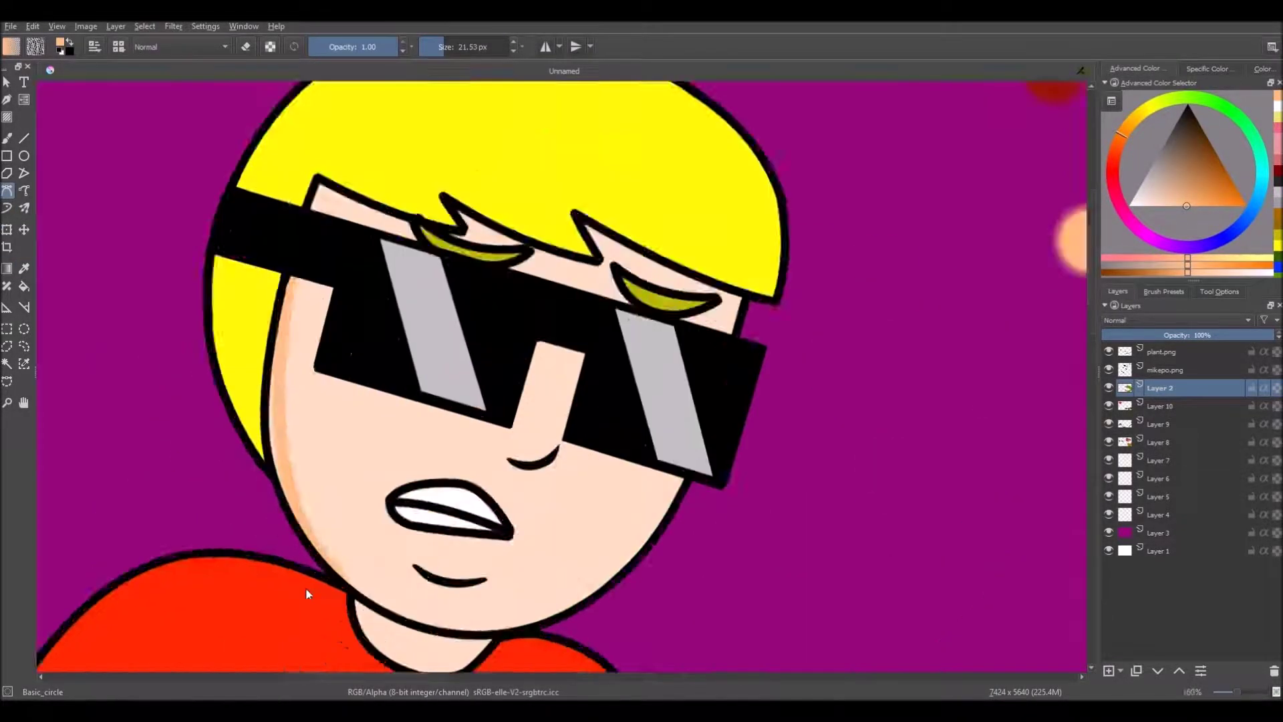
Fill the strip between the shadow curve and the face's left outline with light orange.
{"action": "scroll", "coordinate": [291, 546], "scroll_direction": "up", "scroll_amount": 3}
{"action": "scroll", "coordinate": [241, 248], "scroll_direction": "down", "scroll_amount": 3}
{"action": "scroll", "coordinate": [287, 301], "scroll_direction": "up", "scroll_amount": 4}
{"action": "scroll", "coordinate": [286, 300], "scroll_direction": "down", "scroll_amount": 4}
{"action": "scroll", "coordinate": [296, 218], "scroll_direction": "up", "scroll_amount": 4}
{"action": "scroll", "coordinate": [237, 555], "scroll_direction": "down", "scroll_amount": 4}
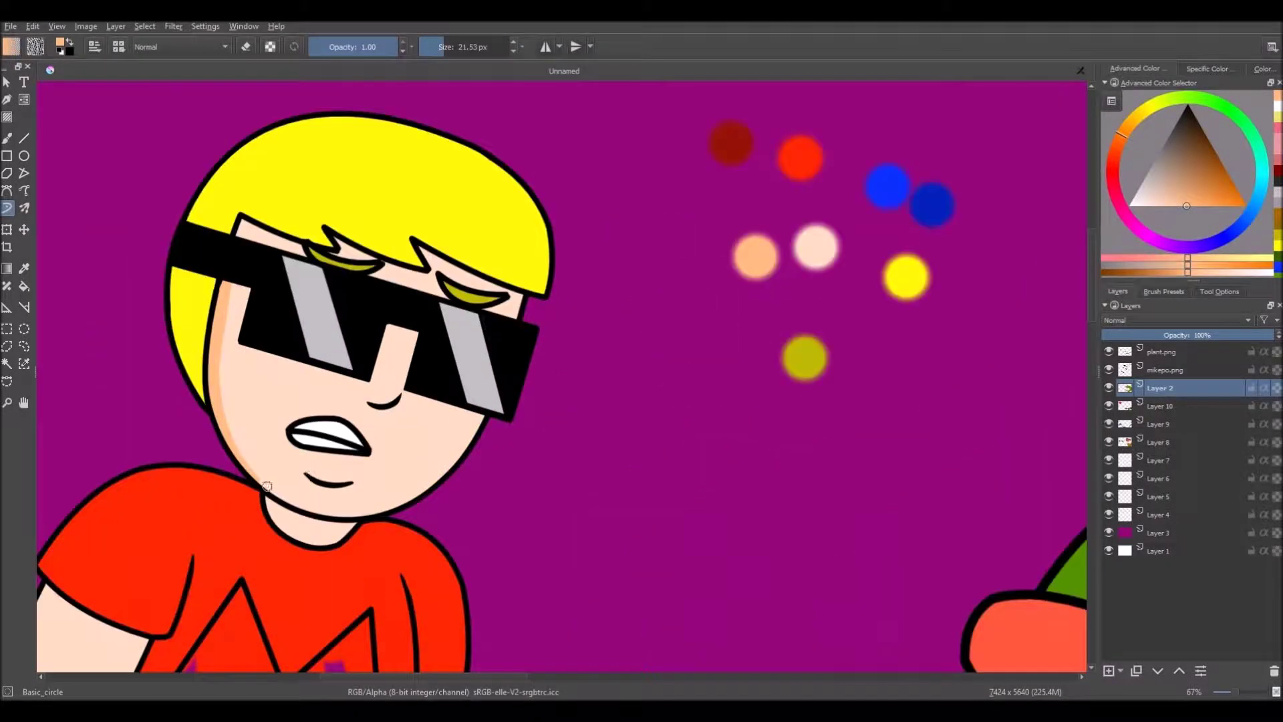
Reduce the brush to 11.47 px and extend the light orange shadow along the jawline to the chin.
{"action": "scroll", "coordinate": [214, 494], "scroll_direction": "up", "scroll_amount": 5}
{"action": "key", "text": "bracketleft"}
{"action": "key", "text": "bracketleft"}
{"action": "scroll", "coordinate": [275, 480], "scroll_direction": "down", "scroll_amount": 4}
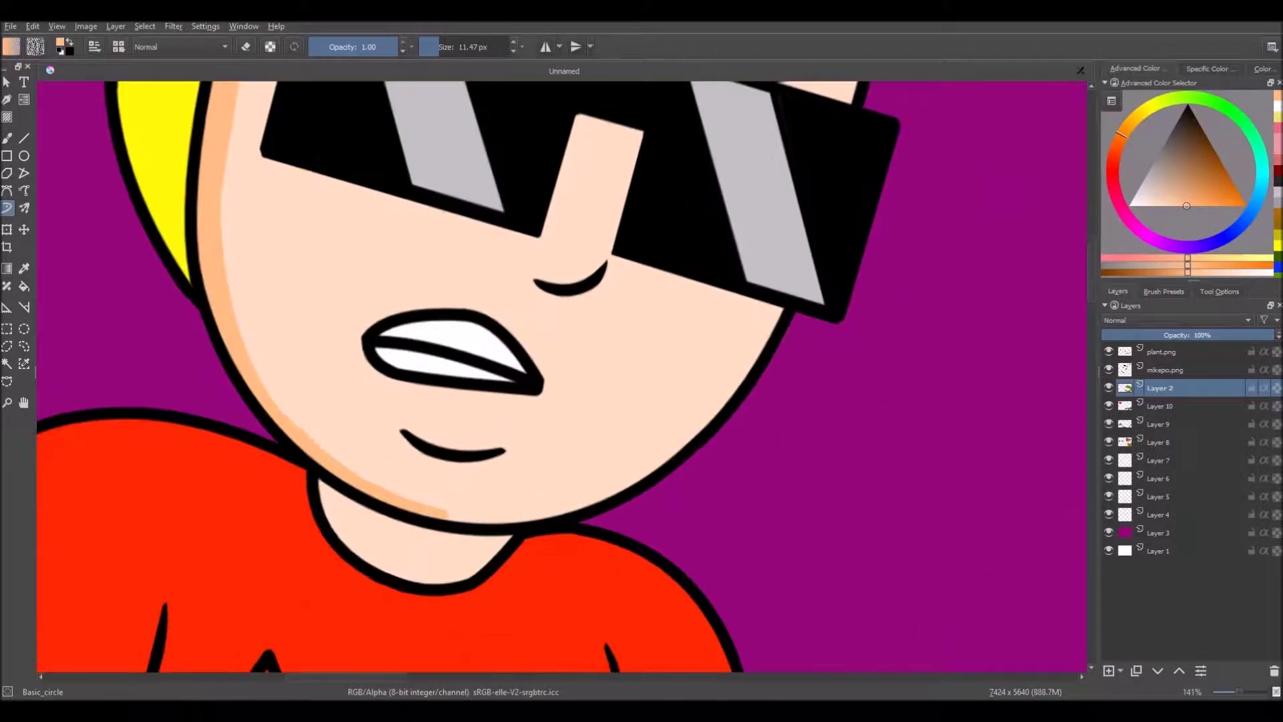
Taper the end of the light orange jawline shadow below the character's chin.
{"action": "scroll", "coordinate": [305, 398], "scroll_direction": "up", "scroll_amount": 4}
{"action": "left_click_drag", "start_coordinate": [394, 481], "coordinate": [534, 555]}
{"action": "scroll", "coordinate": [365, 464], "scroll_direction": "down", "scroll_amount": 6}
{"action": "scroll", "coordinate": [283, 279], "scroll_direction": "up", "scroll_amount": 1}
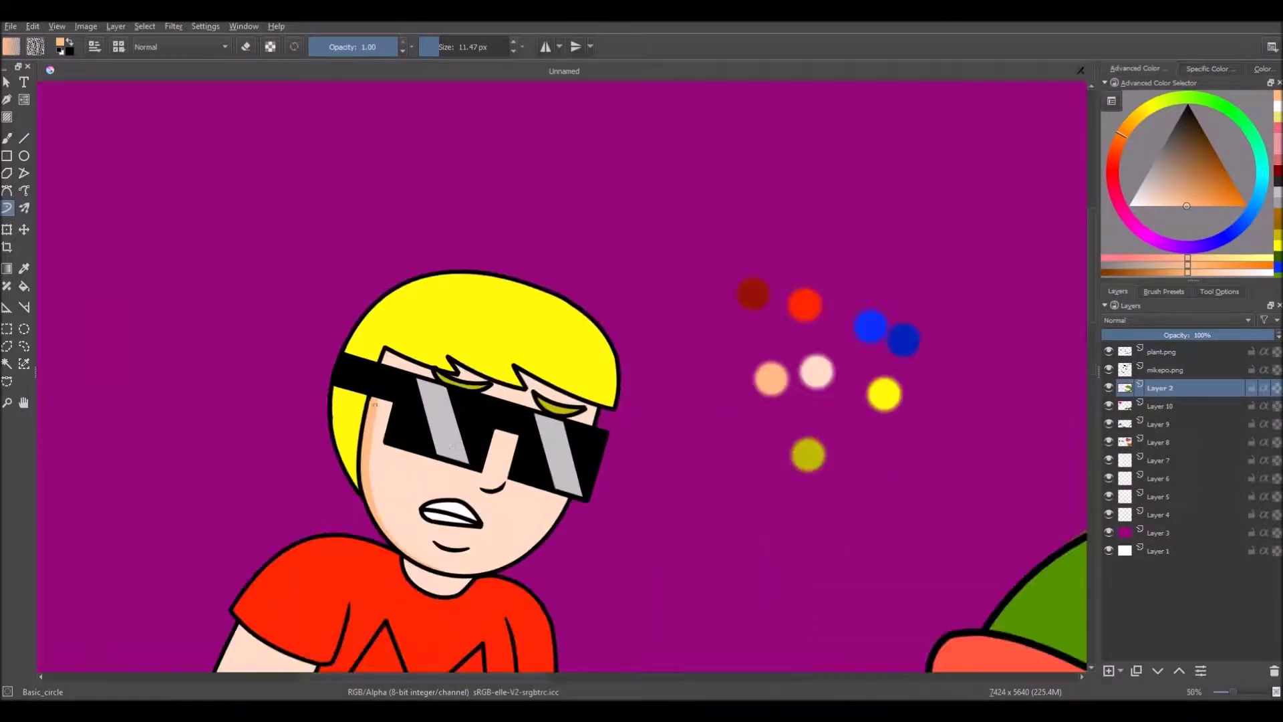
Sample the base skin color and smooth the inner edge of the face shadow with a 33.79 px brush.
{"action": "left_click", "coordinate": [386, 461], "text": "ctrl"}
{"action": "key", "text": "bracketright"}
{"action": "key", "text": "bracketright"}
{"action": "key", "text": "bracketright"}
{"action": "key", "text": "bracketright"}
{"action": "scroll", "coordinate": [362, 459], "scroll_direction": "up", "scroll_amount": 1}
{"action": "scroll", "coordinate": [363, 454], "scroll_direction": "up", "scroll_amount": 3}
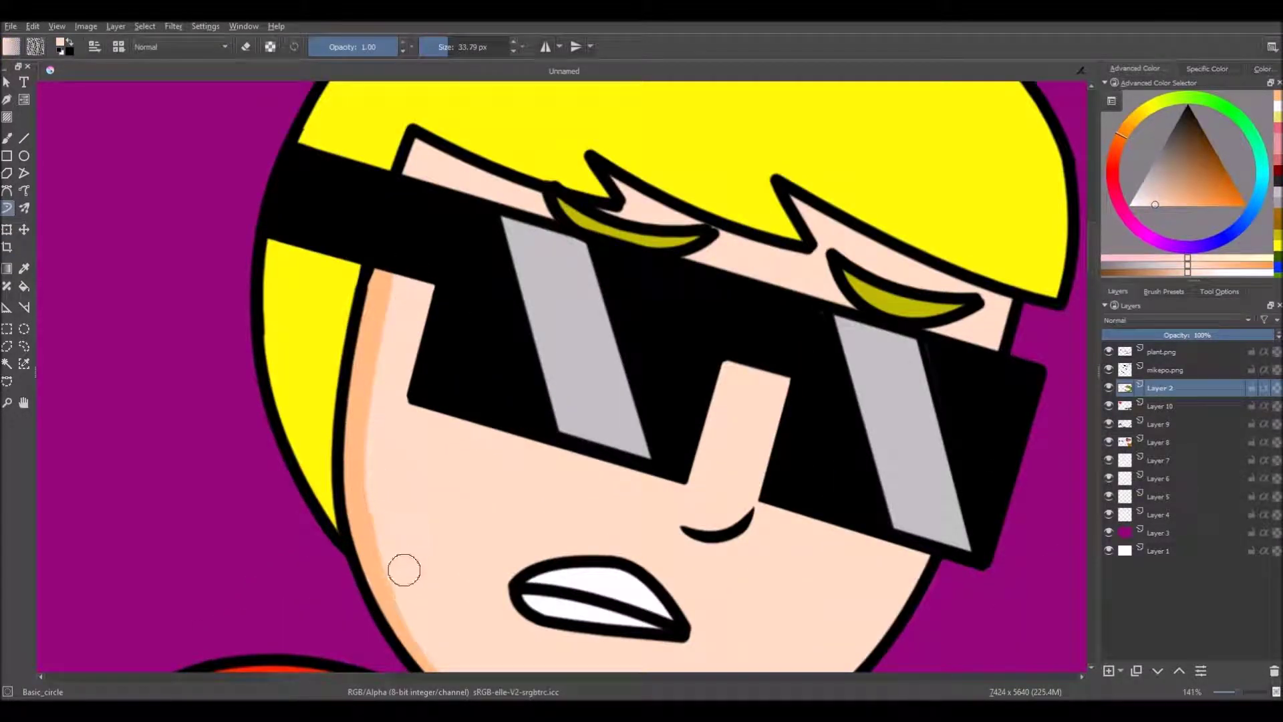
{"action": "scroll", "coordinate": [400, 562], "scroll_direction": "up", "scroll_amount": 2}
{"action": "scroll", "coordinate": [410, 491], "scroll_direction": "down", "scroll_amount": 2}
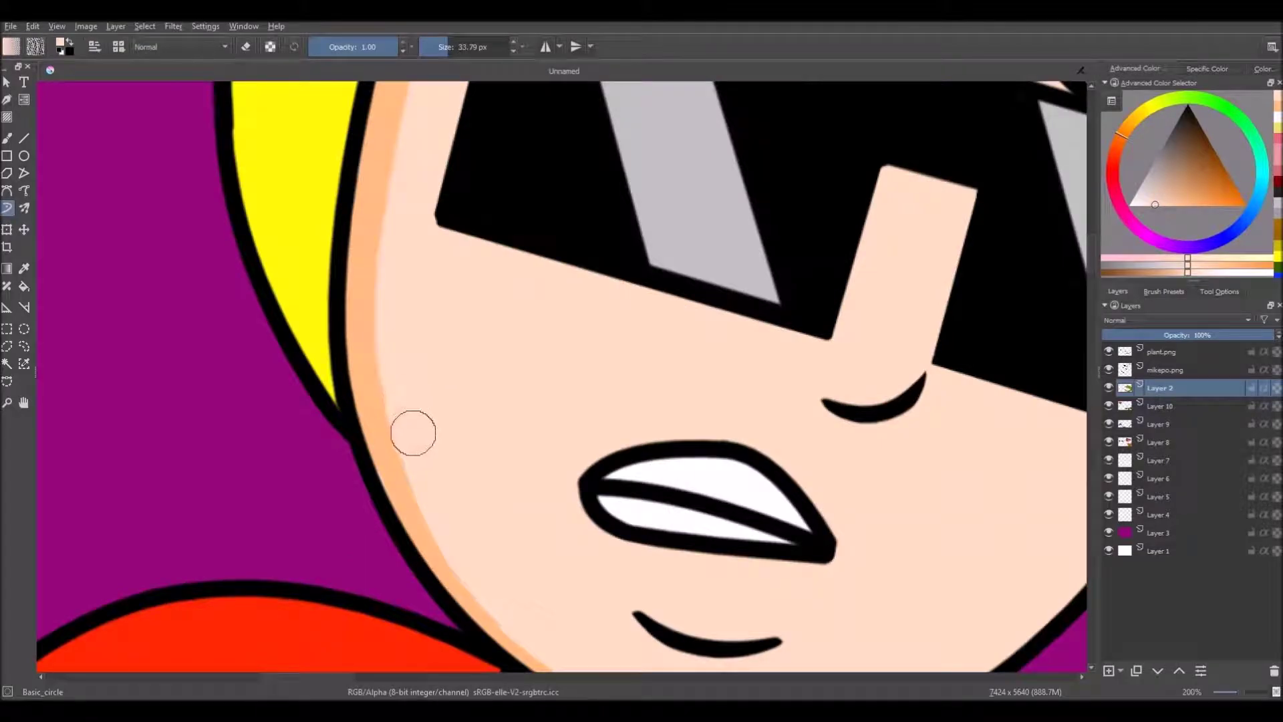
{"action": "scroll", "coordinate": [471, 454], "scroll_direction": "down", "scroll_amount": 6}
{"action": "scroll", "coordinate": [491, 434], "scroll_direction": "up", "scroll_amount": 4}
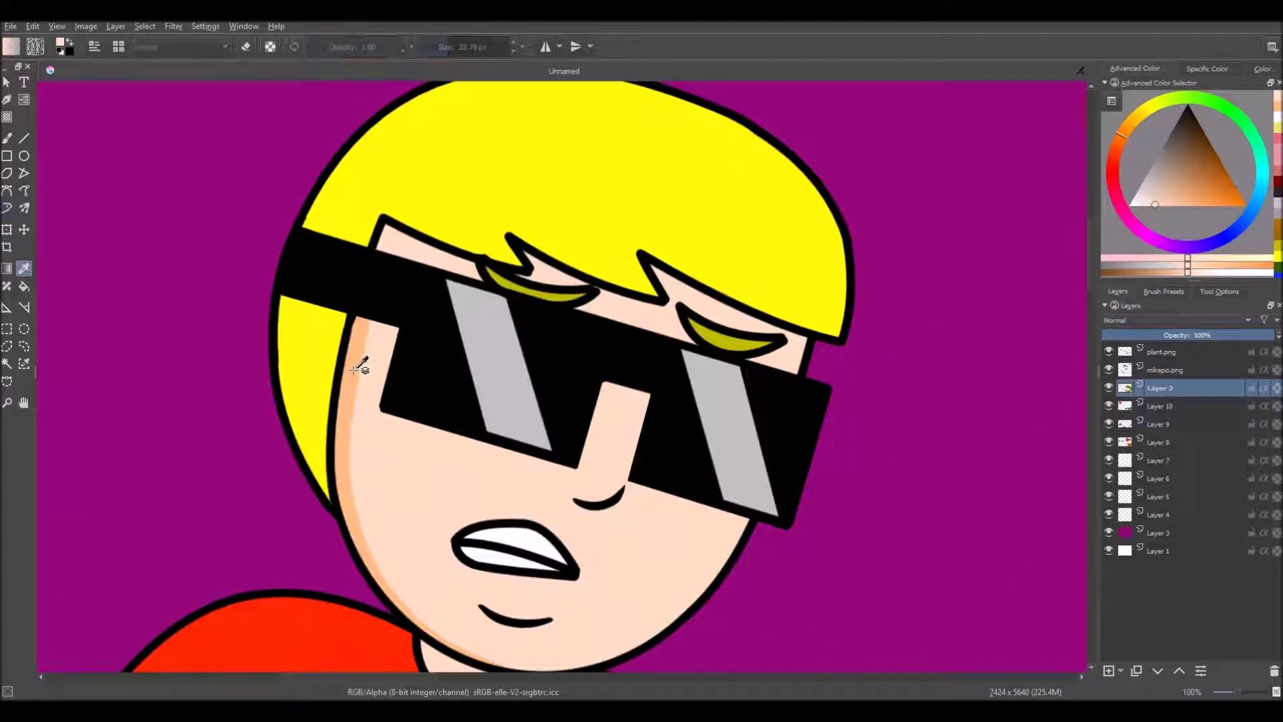
Sample the light orange again and paint a 25.21 px shadow across the forehead beneath the hair fringe, then trim it with base skin color.
{"action": "left_click", "coordinate": [356, 373], "text": "ctrl"}
{"action": "scroll", "coordinate": [373, 223], "scroll_direction": "up", "scroll_amount": 2}
{"action": "mouse_move", "coordinate": [393, 232]}
{"action": "left_mouse_down"}
{"action": "mouse_move", "coordinate": [396, 247]}
{"action": "mouse_move", "coordinate": [577, 311]}
{"action": "mouse_move", "coordinate": [139, 201]}
{"action": "left_mouse_up"}
{"action": "left_click_drag", "start_coordinate": [421, 246], "coordinate": [488, 277]}
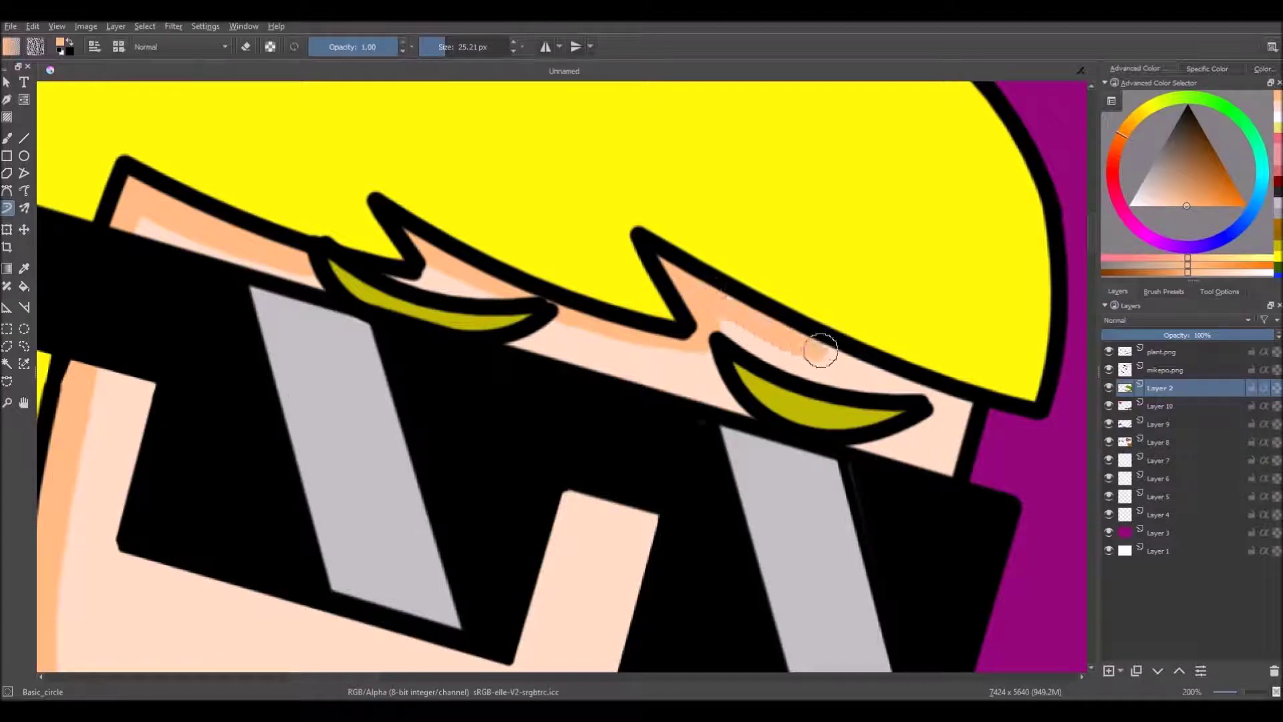
{"action": "scroll", "coordinate": [810, 346], "scroll_direction": "down", "scroll_amount": 3}
{"action": "scroll", "coordinate": [508, 388], "scroll_direction": "up", "scroll_amount": 3}
{"action": "scroll", "coordinate": [347, 266], "scroll_direction": "up", "scroll_amount": 3}
{"action": "scroll", "coordinate": [504, 368], "scroll_direction": "down", "scroll_amount": 6}
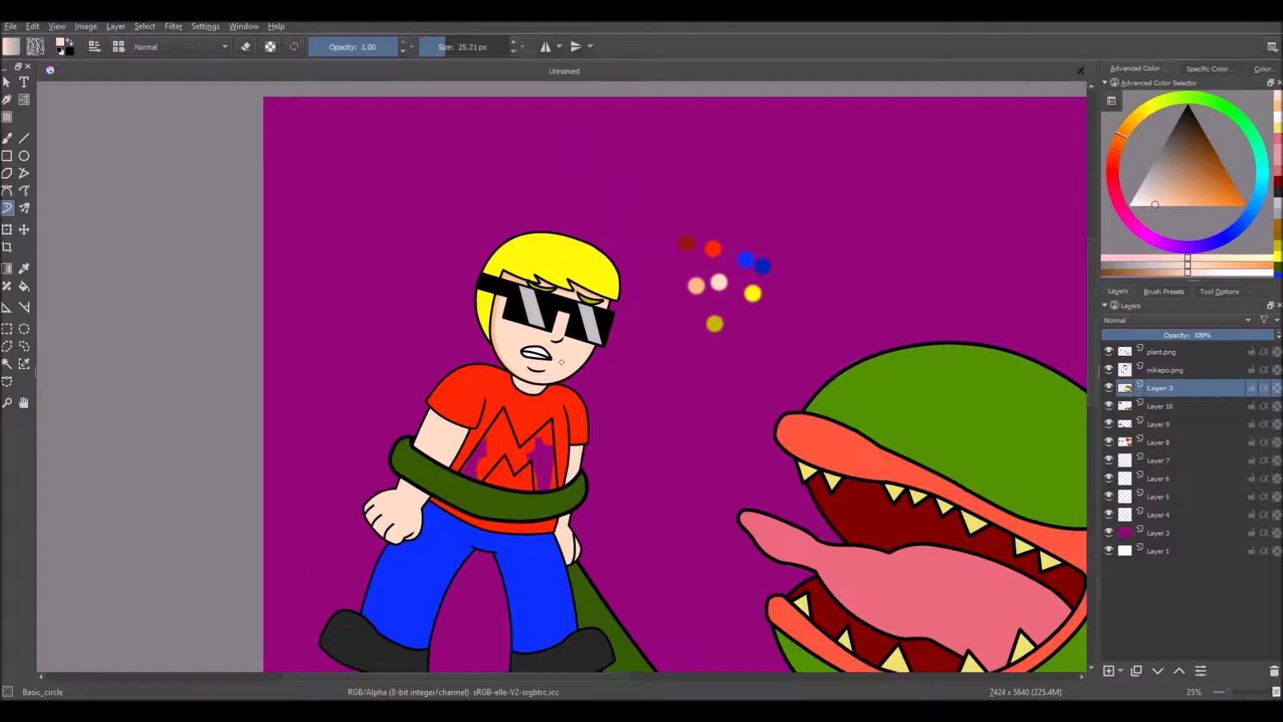
Sample the light orange and paint a shadow across the neck below the chin with a 13.92 px brush.
{"action": "scroll", "coordinate": [538, 371], "scroll_direction": "up", "scroll_amount": 3}
{"action": "left_click", "coordinate": [24, 268]}
{"action": "scroll", "coordinate": [476, 344], "scroll_direction": "up", "scroll_amount": 2}
{"action": "left_click", "coordinate": [481, 304]}
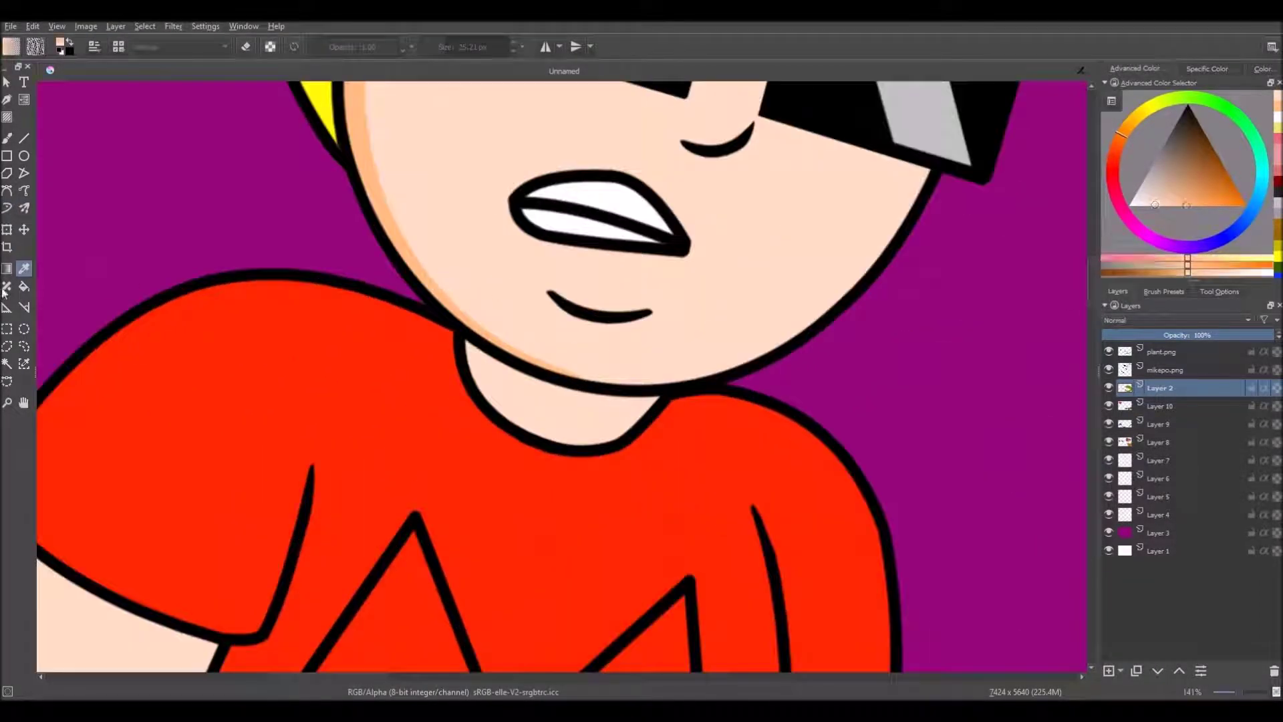
{"action": "left_click", "coordinate": [6, 207]}
{"action": "left_click", "coordinate": [439, 47]}
{"action": "scroll", "coordinate": [480, 274], "scroll_direction": "up", "scroll_amount": 2}
{"action": "scroll", "coordinate": [386, 334], "scroll_direction": "up", "scroll_amount": 2}
{"action": "scroll", "coordinate": [511, 394], "scroll_direction": "down", "scroll_amount": 9}
{"action": "scroll", "coordinate": [534, 408], "scroll_direction": "up", "scroll_amount": 8}
{"action": "mouse_move", "coordinate": [250, 270]}
{"action": "left_mouse_down"}
{"action": "mouse_move", "coordinate": [294, 303]}
{"action": "mouse_move", "coordinate": [778, 417]}
{"action": "left_mouse_up"}
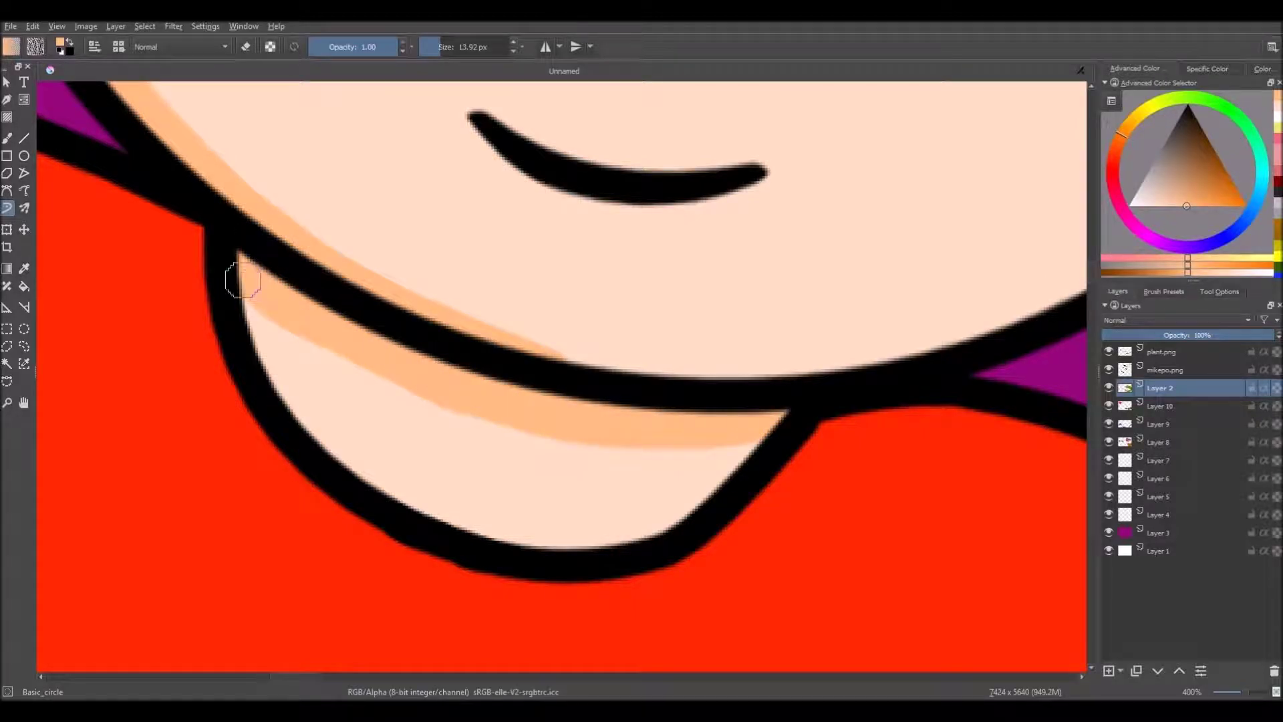
{"action": "scroll", "coordinate": [243, 281], "scroll_direction": "down", "scroll_amount": 6}
{"action": "scroll", "coordinate": [627, 368], "scroll_direction": "up", "scroll_amount": 7}
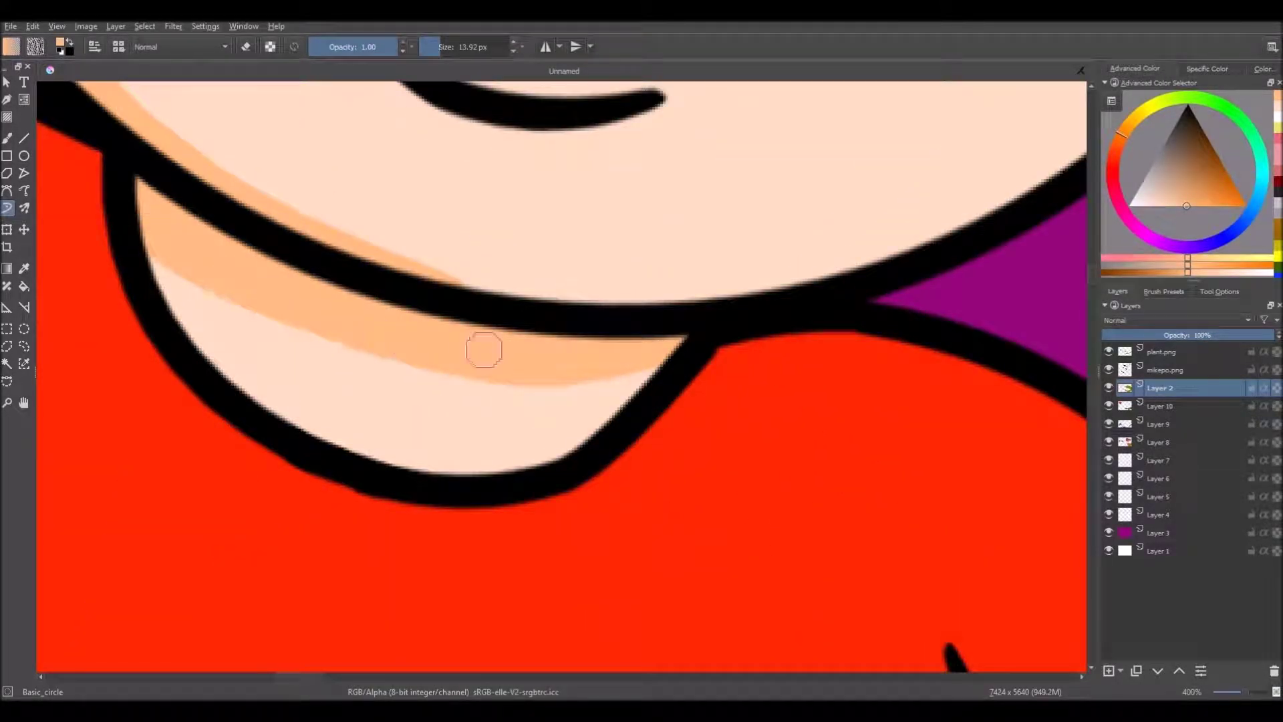
Paint a 31.49 px light orange shadow on the character's left-side arm along the edge of the sleeve.
{"action": "scroll", "coordinate": [439, 346], "scroll_direction": "down", "scroll_amount": 6}
{"action": "scroll", "coordinate": [581, 371], "scroll_direction": "up", "scroll_amount": 6}
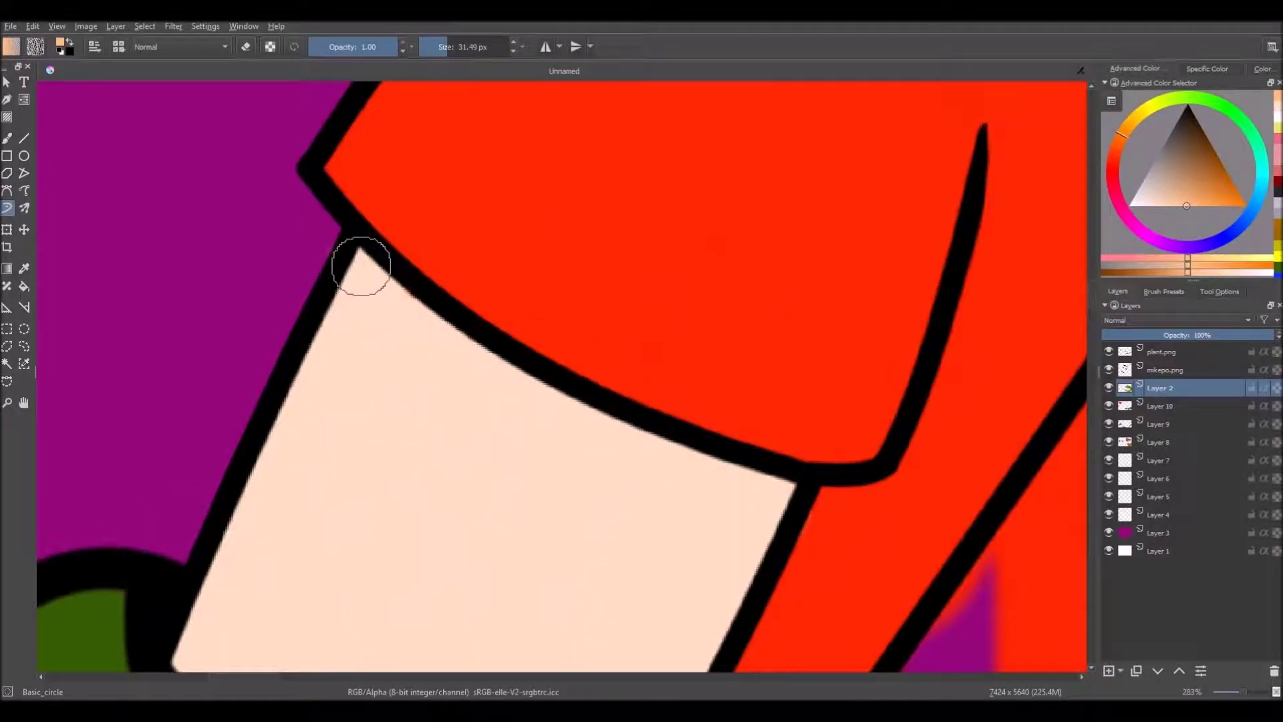
{"action": "mouse_move", "coordinate": [358, 266]}
{"action": "left_mouse_down"}
{"action": "mouse_move", "coordinate": [559, 397]}
{"action": "mouse_move", "coordinate": [762, 483]}
{"action": "left_mouse_up"}
{"action": "scroll", "coordinate": [762, 483], "scroll_direction": "down", "scroll_amount": 5}
{"action": "scroll", "coordinate": [533, 324], "scroll_direction": "up", "scroll_amount": 5}
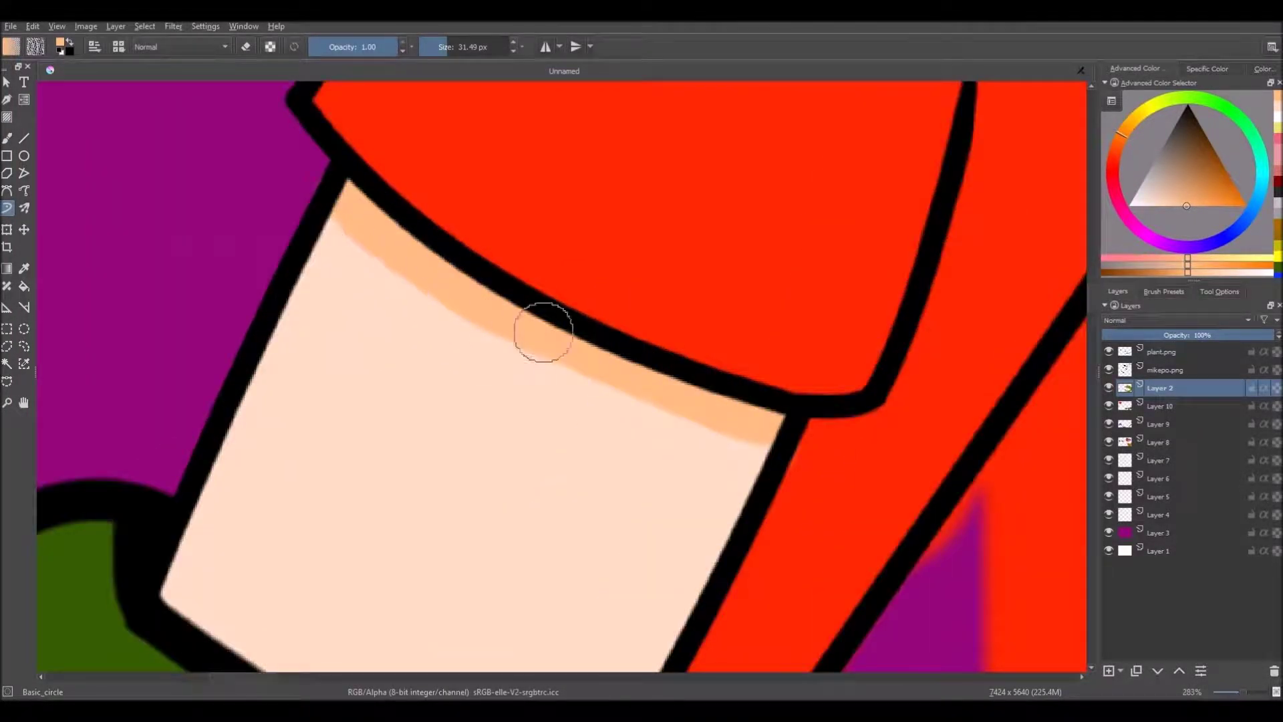
Set the brush to 15.27 px and shade the right-side arm along its inner edge with a Bezier curve and below the sleeve.
{"action": "scroll", "coordinate": [533, 324], "scroll_direction": "down", "scroll_amount": 5}
{"action": "left_click", "coordinate": [440, 51]}
{"action": "scroll", "coordinate": [599, 386], "scroll_direction": "up", "scroll_amount": 3}
{"action": "left_click", "coordinate": [7, 190]}
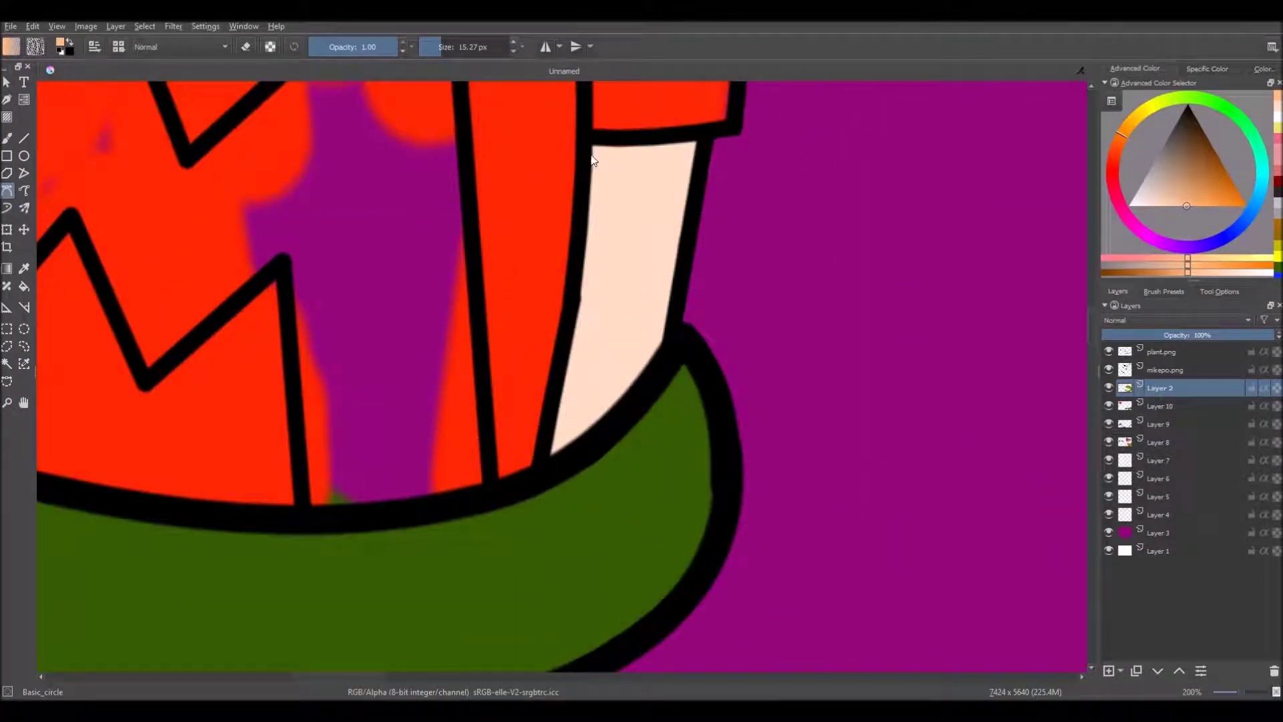
{"action": "double_click", "coordinate": [554, 453]}
{"action": "scroll", "coordinate": [554, 453], "scroll_direction": "down", "scroll_amount": 3}
{"action": "scroll", "coordinate": [535, 381], "scroll_direction": "up", "scroll_amount": 1}
{"action": "left_click", "coordinate": [7, 208]}
{"action": "scroll", "coordinate": [602, 380], "scroll_direction": "up", "scroll_amount": 3}
{"action": "left_click_drag", "start_coordinate": [520, 270], "coordinate": [599, 263]}
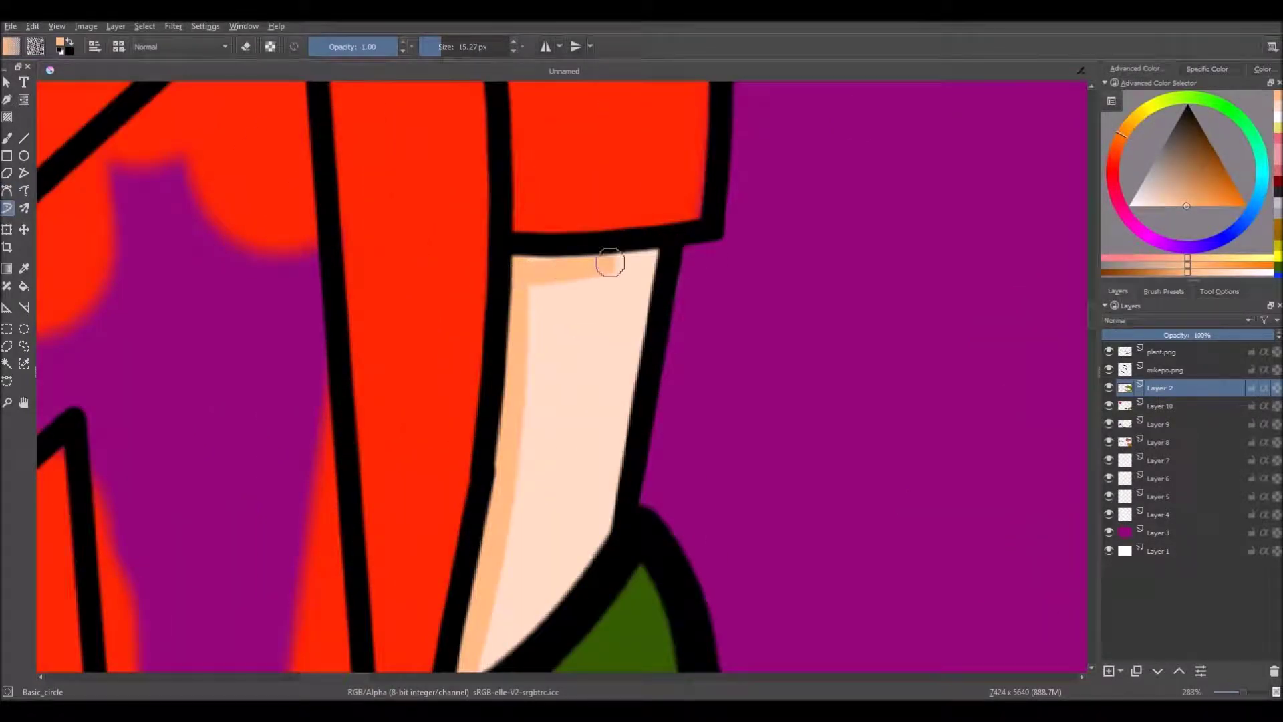
Set the brush to 25.21 px and paint light orange shadows on the character's hands below the vine.
{"action": "scroll", "coordinate": [557, 276], "scroll_direction": "down", "scroll_amount": 8}
{"action": "scroll", "coordinate": [558, 276], "scroll_direction": "up", "scroll_amount": 1}
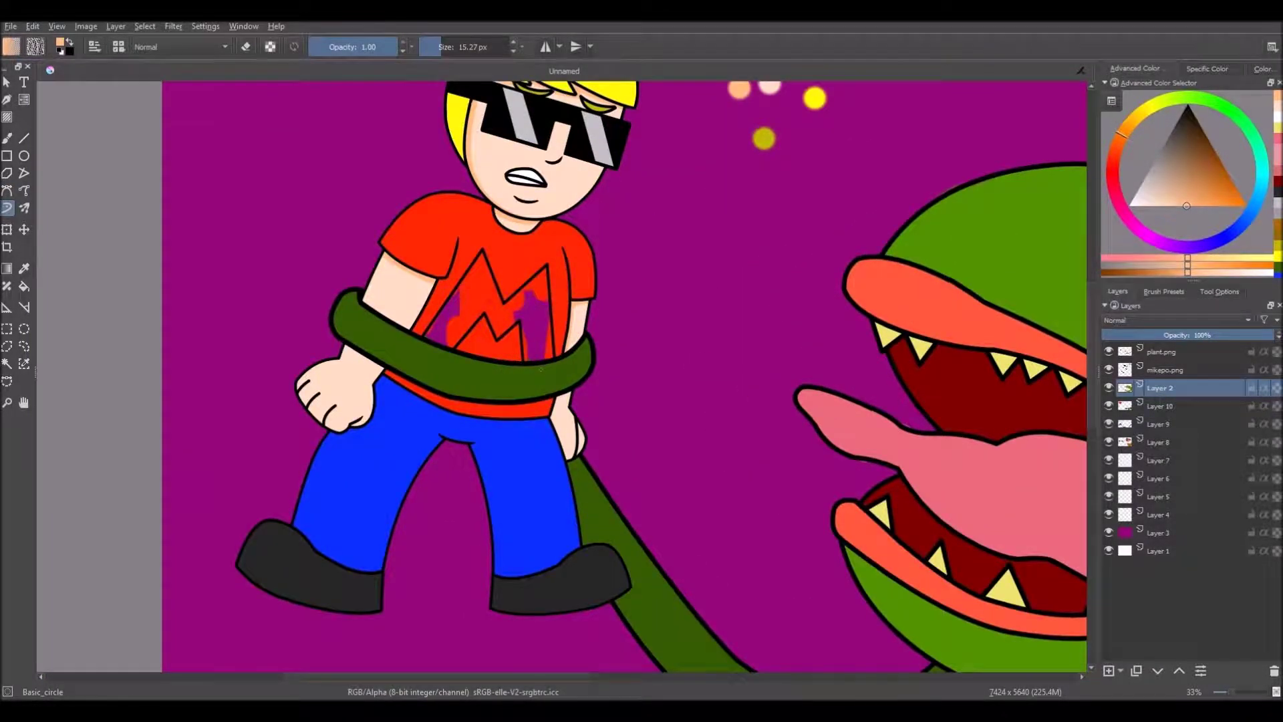
{"action": "scroll", "coordinate": [558, 277], "scroll_direction": "down", "scroll_amount": 2}
{"action": "scroll", "coordinate": [551, 340], "scroll_direction": "down", "scroll_amount": 1}
{"action": "scroll", "coordinate": [526, 262], "scroll_direction": "up", "scroll_amount": 4}
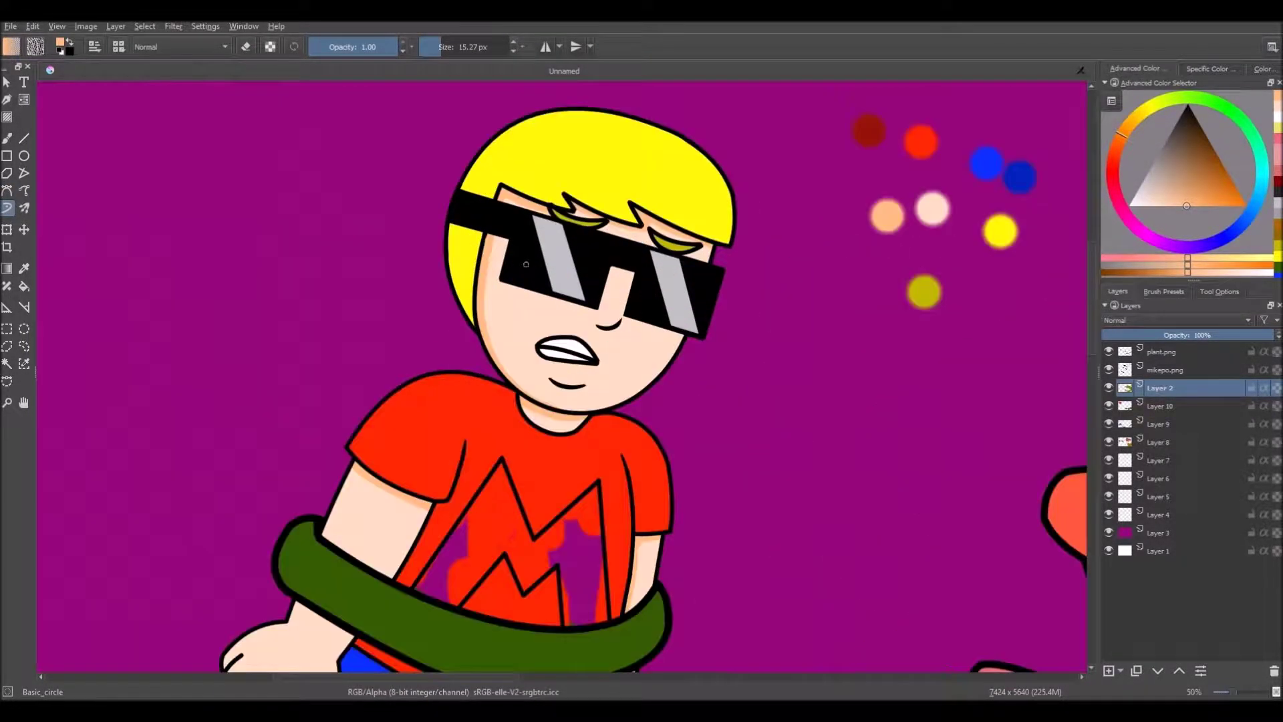
{"action": "scroll", "coordinate": [549, 300], "scroll_direction": "down", "scroll_amount": 2}
{"action": "scroll", "coordinate": [561, 263], "scroll_direction": "down", "scroll_amount": 2}
{"action": "scroll", "coordinate": [562, 264], "scroll_direction": "up", "scroll_amount": 1}
{"action": "scroll", "coordinate": [481, 405], "scroll_direction": "up", "scroll_amount": 5}
{"action": "scroll", "coordinate": [428, 301], "scroll_direction": "up", "scroll_amount": 2}
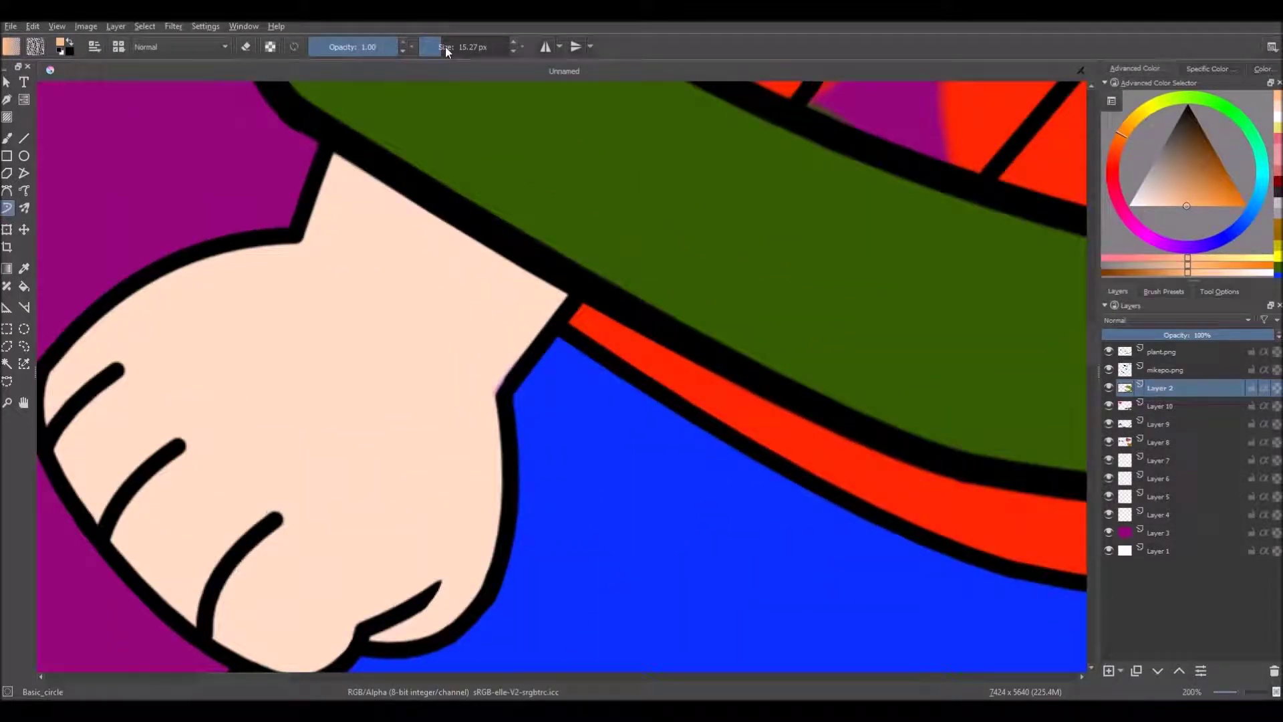
{"action": "scroll", "coordinate": [539, 290], "scroll_direction": "down", "scroll_amount": 6}
{"action": "scroll", "coordinate": [421, 208], "scroll_direction": "up", "scroll_amount": 5}
{"action": "scroll", "coordinate": [591, 318], "scroll_direction": "down", "scroll_amount": 5}
{"action": "scroll", "coordinate": [639, 249], "scroll_direction": "up", "scroll_amount": 5}
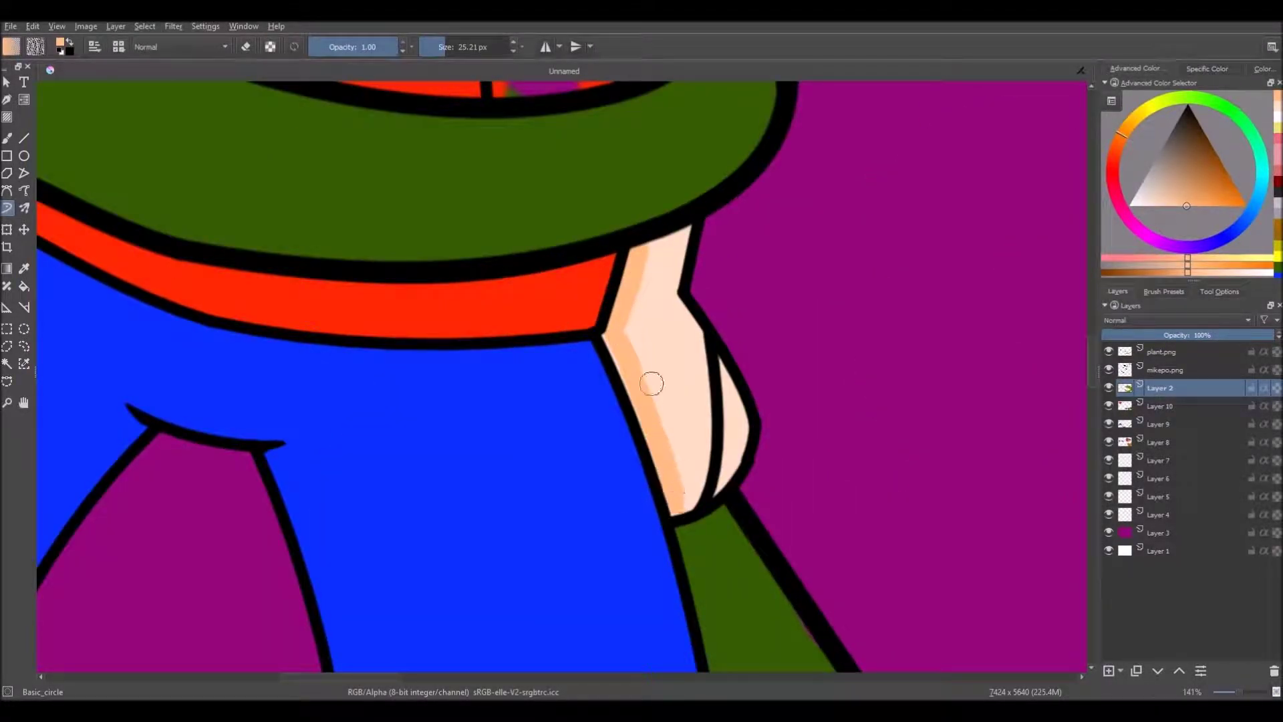
{"action": "scroll", "coordinate": [680, 238], "scroll_direction": "down", "scroll_amount": 8}
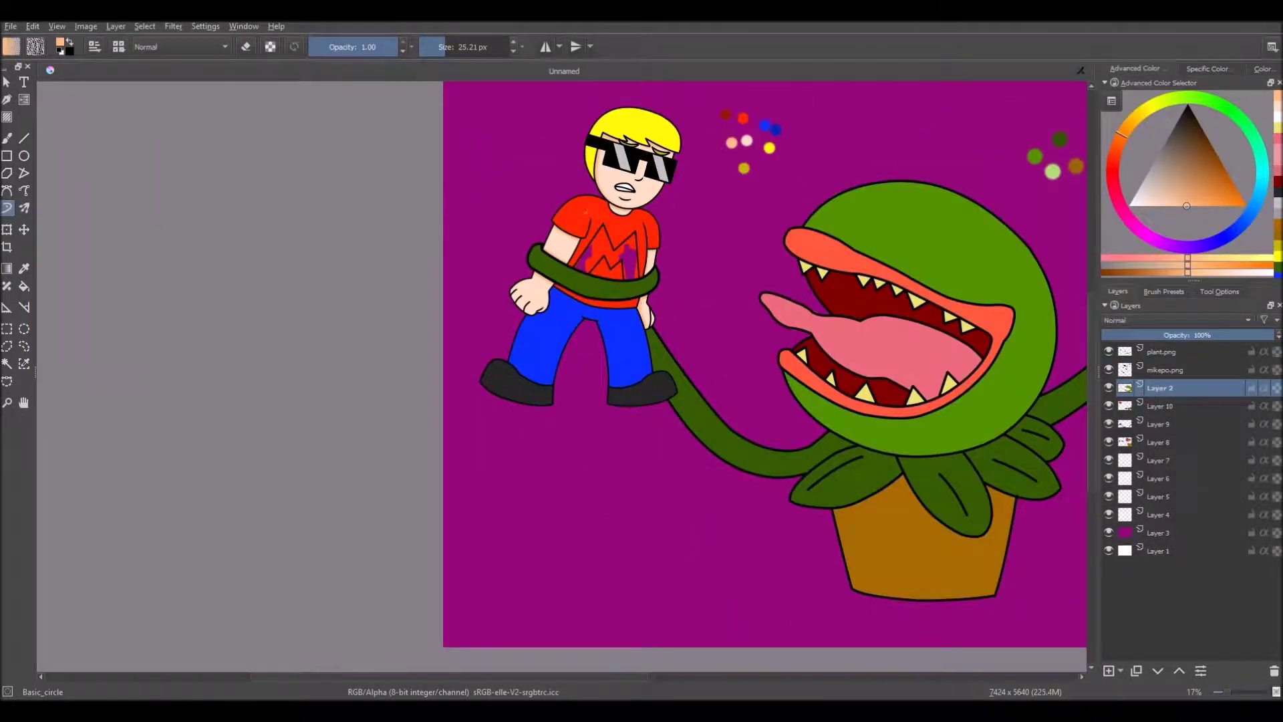
Sample the dark green swatch, darken it, and switch to Layer 10 for freehand painting of the plant's leaf shadows.
{"action": "scroll", "coordinate": [591, 289], "scroll_direction": "down", "scroll_amount": 1}
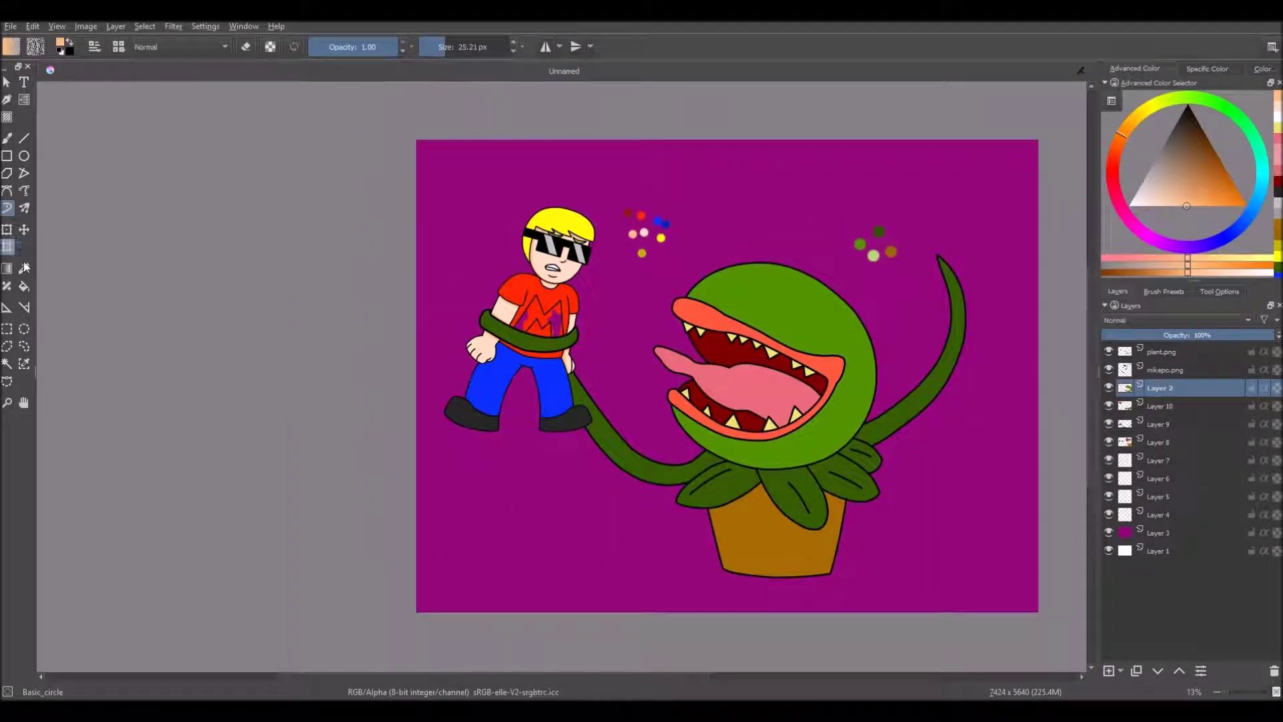
{"action": "left_click", "coordinate": [24, 268]}
{"action": "left_click", "coordinate": [879, 231]}
{"action": "left_click", "coordinate": [1159, 406]}
{"action": "left_click", "coordinate": [7, 207]}
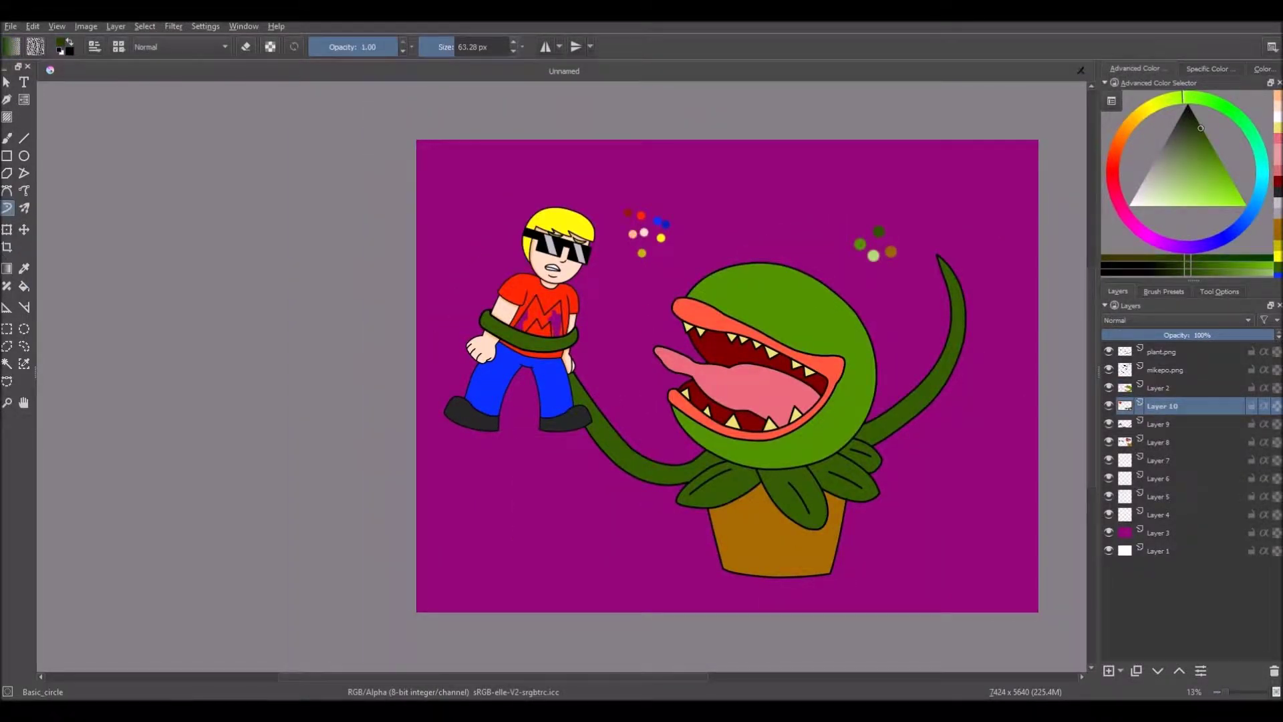
Paint a dark green shadow across the leaves along the underside of the plant's head with a 44.13 px brush.
{"action": "scroll", "coordinate": [739, 481], "scroll_direction": "up", "scroll_amount": 7}
{"action": "left_click_drag", "start_coordinate": [649, 317], "coordinate": [610, 286]}
{"action": "scroll", "coordinate": [627, 315], "scroll_direction": "down", "scroll_amount": 6}
{"action": "scroll", "coordinate": [755, 357], "scroll_direction": "up", "scroll_amount": 5}
{"action": "left_click_drag", "start_coordinate": [308, 336], "coordinate": [602, 326]}
{"action": "scroll", "coordinate": [601, 326], "scroll_direction": "down", "scroll_amount": 5}
{"action": "scroll", "coordinate": [531, 353], "scroll_direction": "up", "scroll_amount": 5}
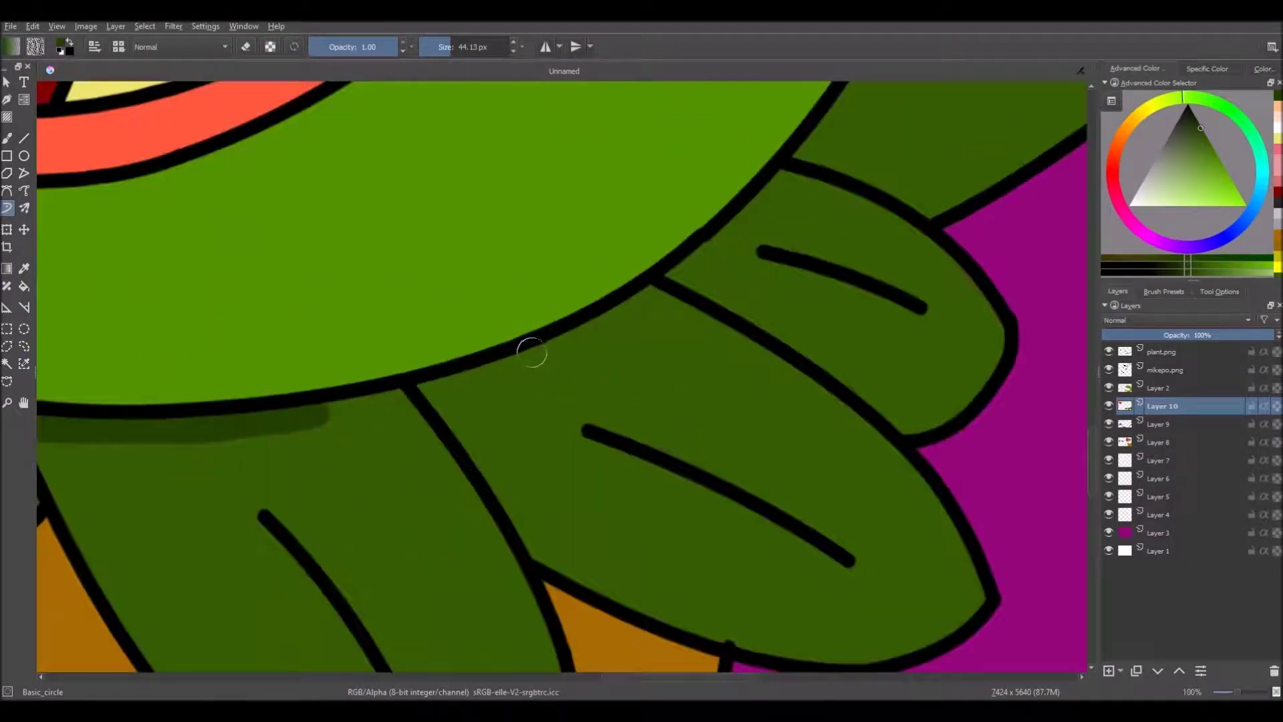
{"action": "scroll", "coordinate": [299, 423], "scroll_direction": "up", "scroll_amount": 1}
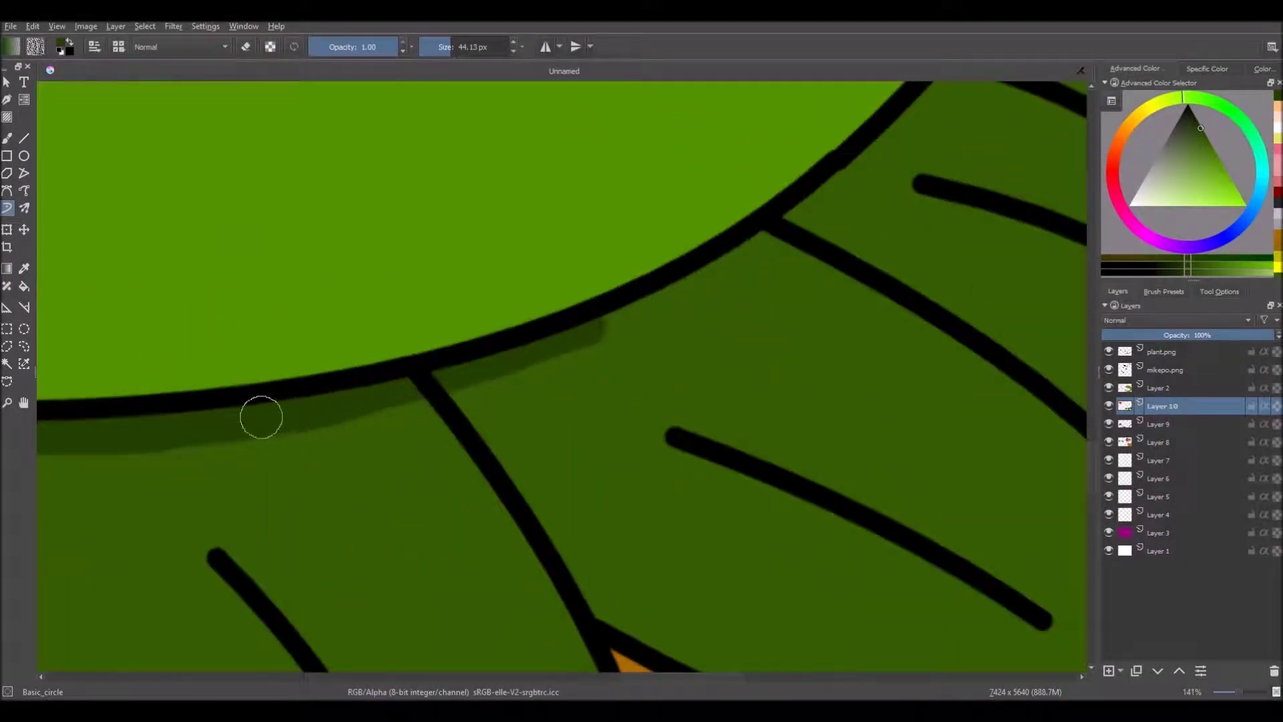
{"action": "scroll", "coordinate": [524, 352], "scroll_direction": "down", "scroll_amount": 5}
{"action": "scroll", "coordinate": [535, 241], "scroll_direction": "up", "scroll_amount": 4}
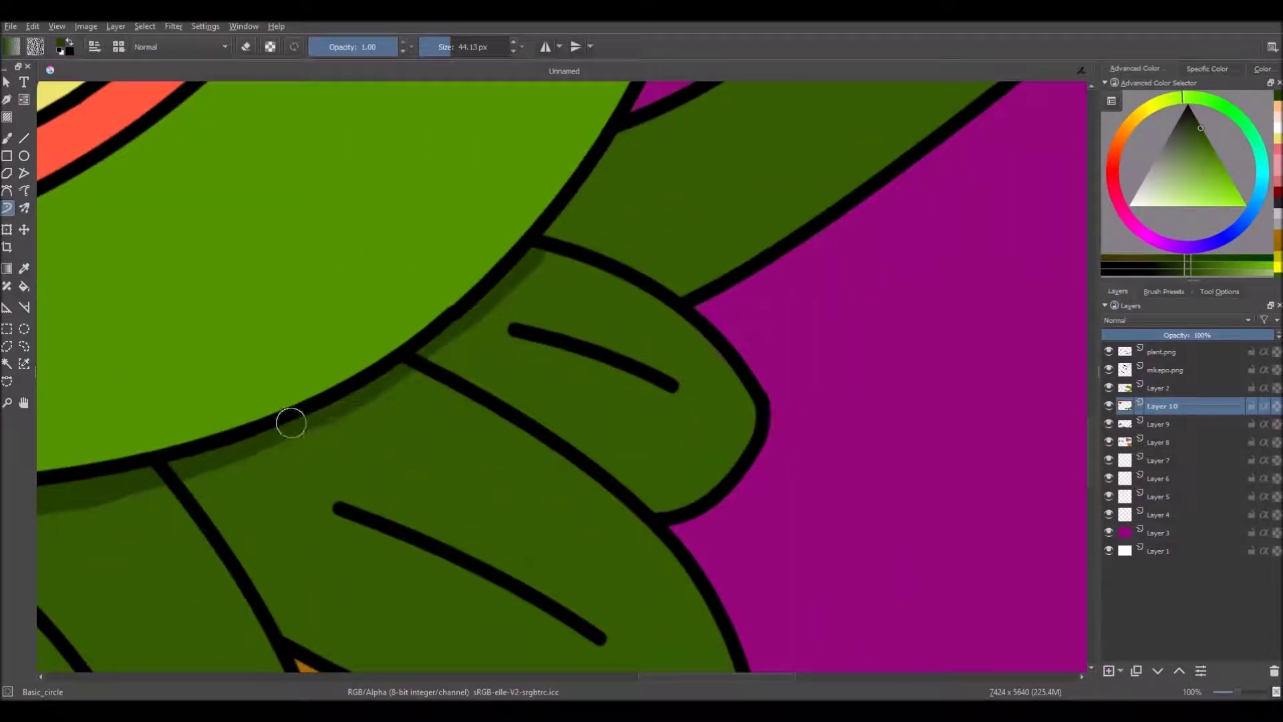
{"action": "scroll", "coordinate": [532, 260], "scroll_direction": "down", "scroll_amount": 5}
Shade the inner corner of the left leaf where it meets the middle leaf with the darker green.
{"action": "scroll", "coordinate": [409, 364], "scroll_direction": "up", "scroll_amount": 6}
{"action": "left_click_drag", "start_coordinate": [441, 335], "coordinate": [469, 439]}
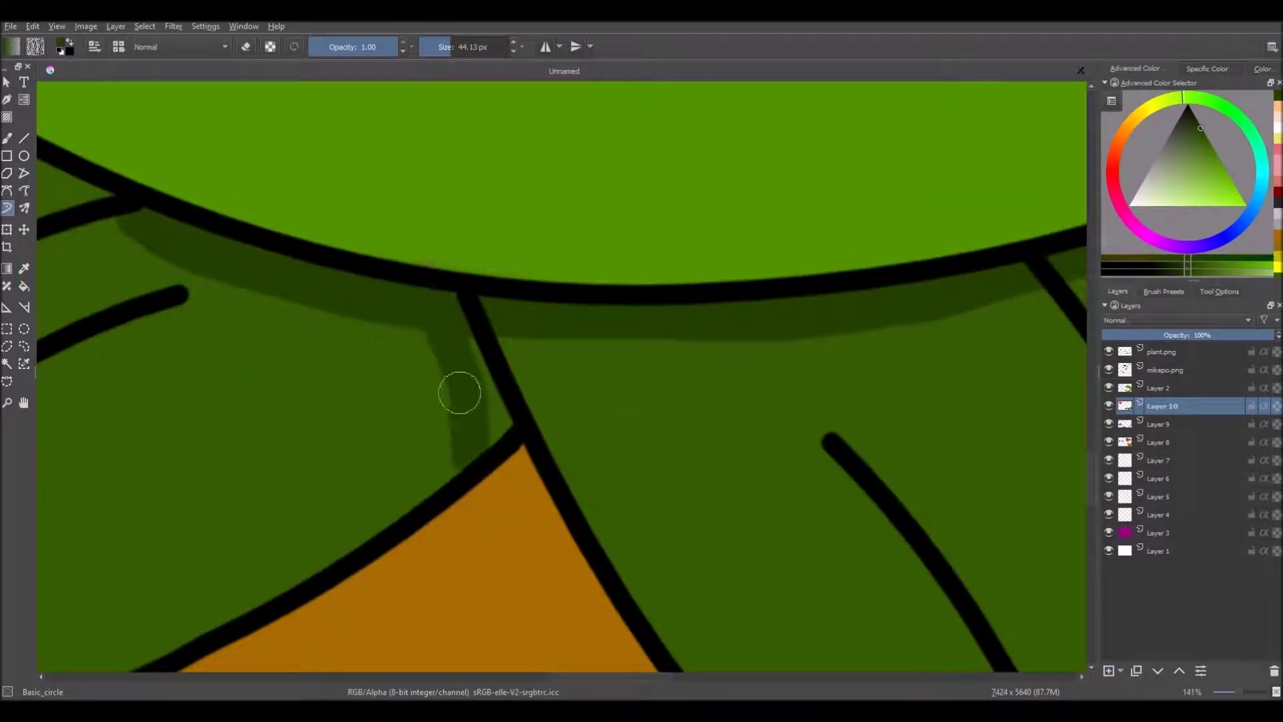
{"action": "left_click_drag", "start_coordinate": [426, 344], "coordinate": [468, 522]}
{"action": "scroll", "coordinate": [467, 521], "scroll_direction": "down", "scroll_amount": 5}
{"action": "scroll", "coordinate": [444, 400], "scroll_direction": "up", "scroll_amount": 5}
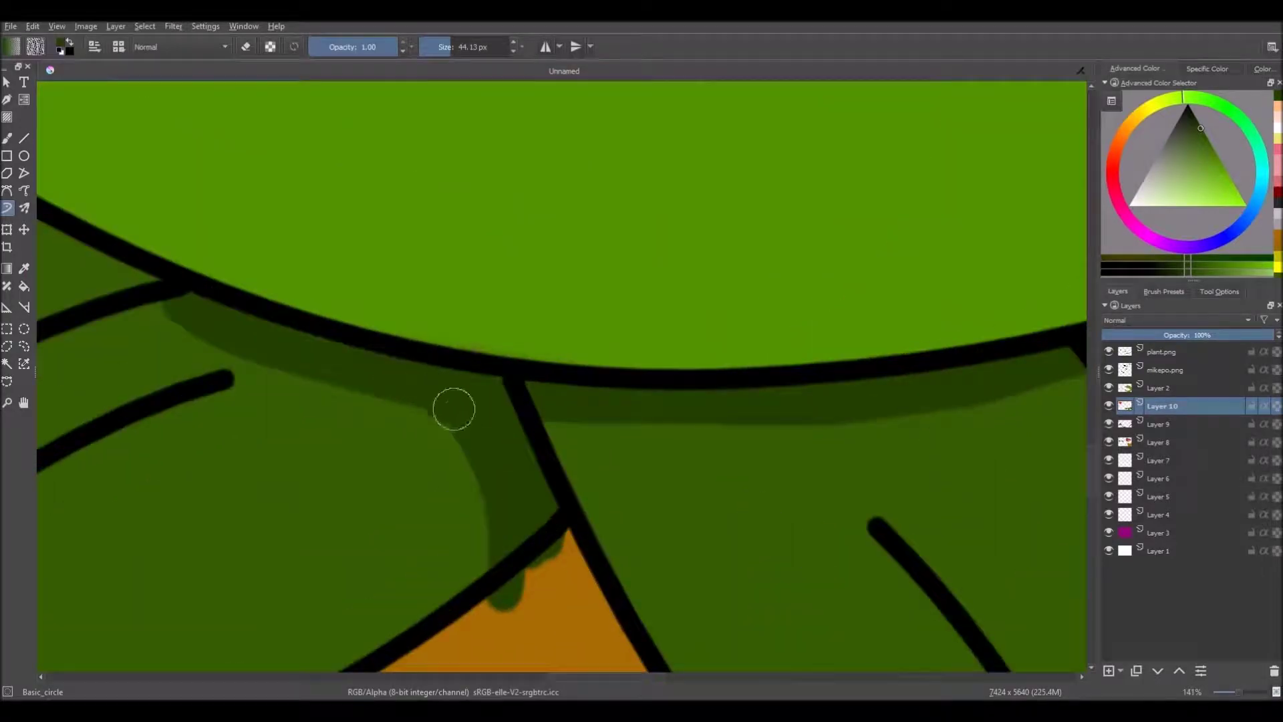
{"action": "scroll", "coordinate": [463, 410], "scroll_direction": "down", "scroll_amount": 5}
{"action": "scroll", "coordinate": [450, 306], "scroll_direction": "up", "scroll_amount": 5}
Paint a dark green shadow on the large right leaf along its border with the middle leaf.
{"action": "mouse_move", "coordinate": [449, 307]}
{"action": "left_mouse_down"}
{"action": "mouse_move", "coordinate": [449, 354]}
{"action": "mouse_move", "coordinate": [563, 561]}
{"action": "left_mouse_up"}
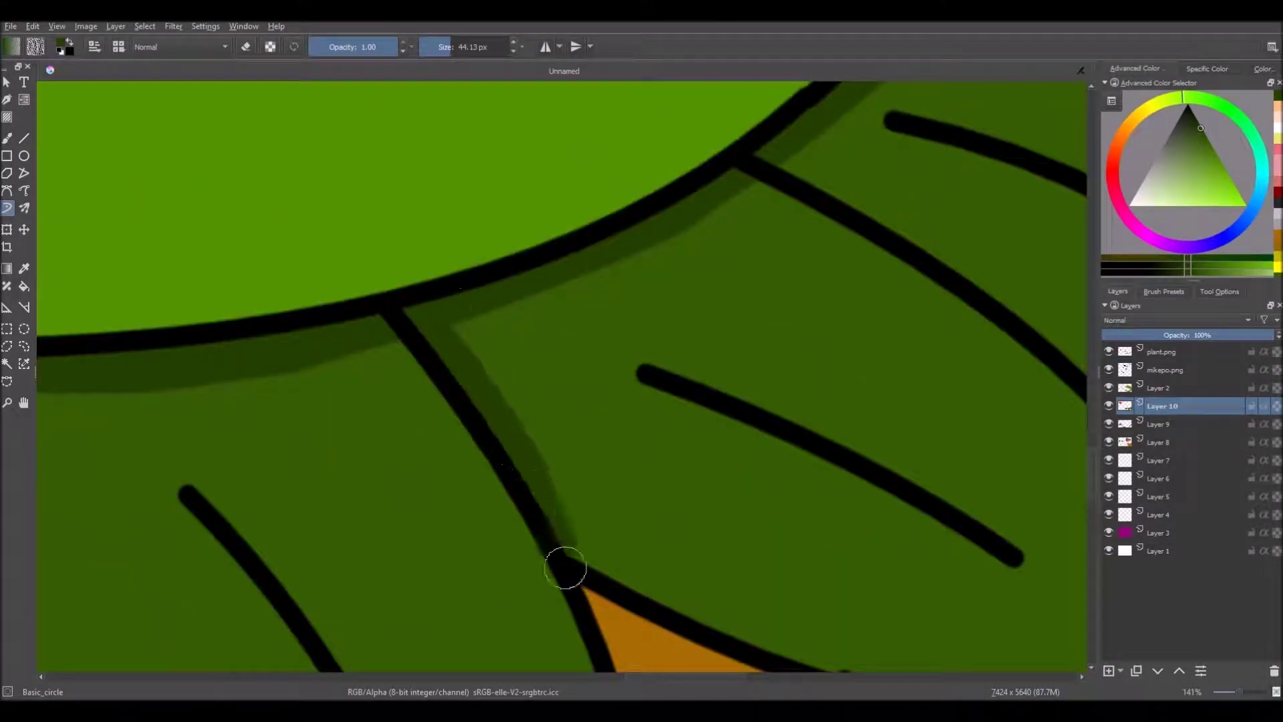
{"action": "scroll", "coordinate": [528, 288], "scroll_direction": "down", "scroll_amount": 5}
{"action": "scroll", "coordinate": [567, 290], "scroll_direction": "up", "scroll_amount": 5}
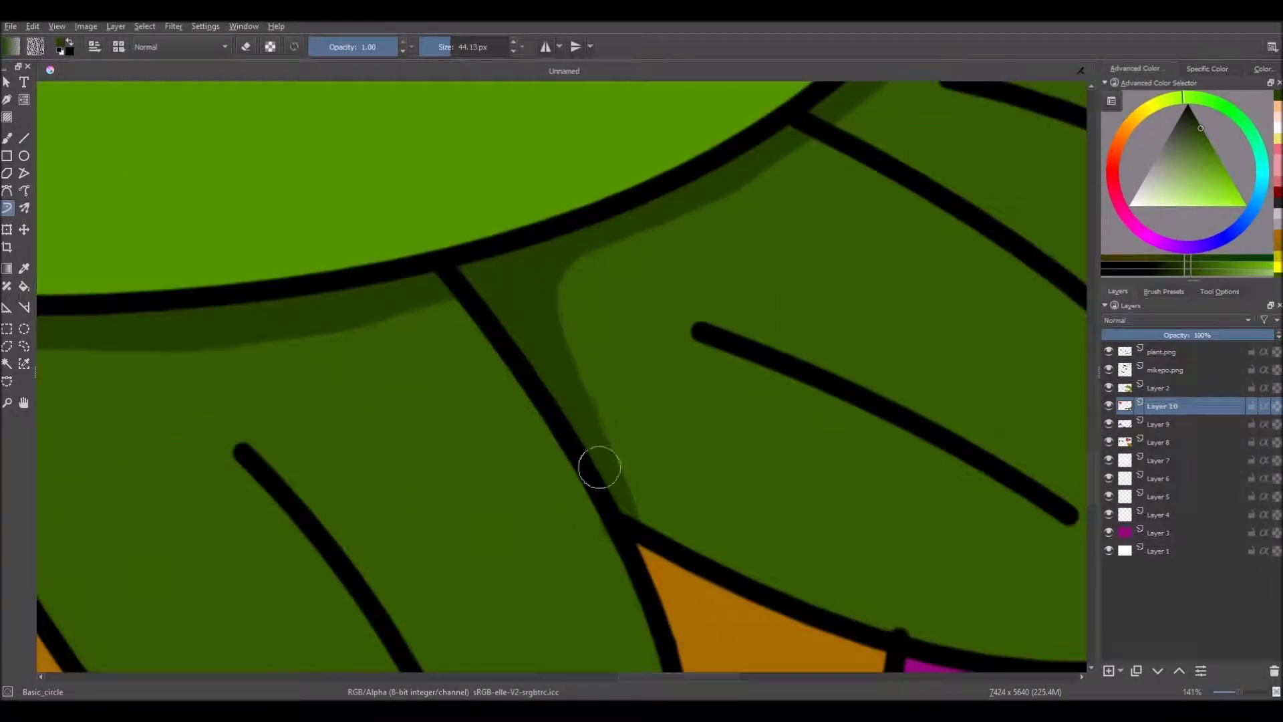
Shade the small upper right leaf along its border with the large right leaf.
{"action": "scroll", "coordinate": [594, 456], "scroll_direction": "down", "scroll_amount": 5}
{"action": "scroll", "coordinate": [473, 243], "scroll_direction": "up", "scroll_amount": 5}
{"action": "left_click_drag", "start_coordinate": [473, 244], "coordinate": [780, 489]}
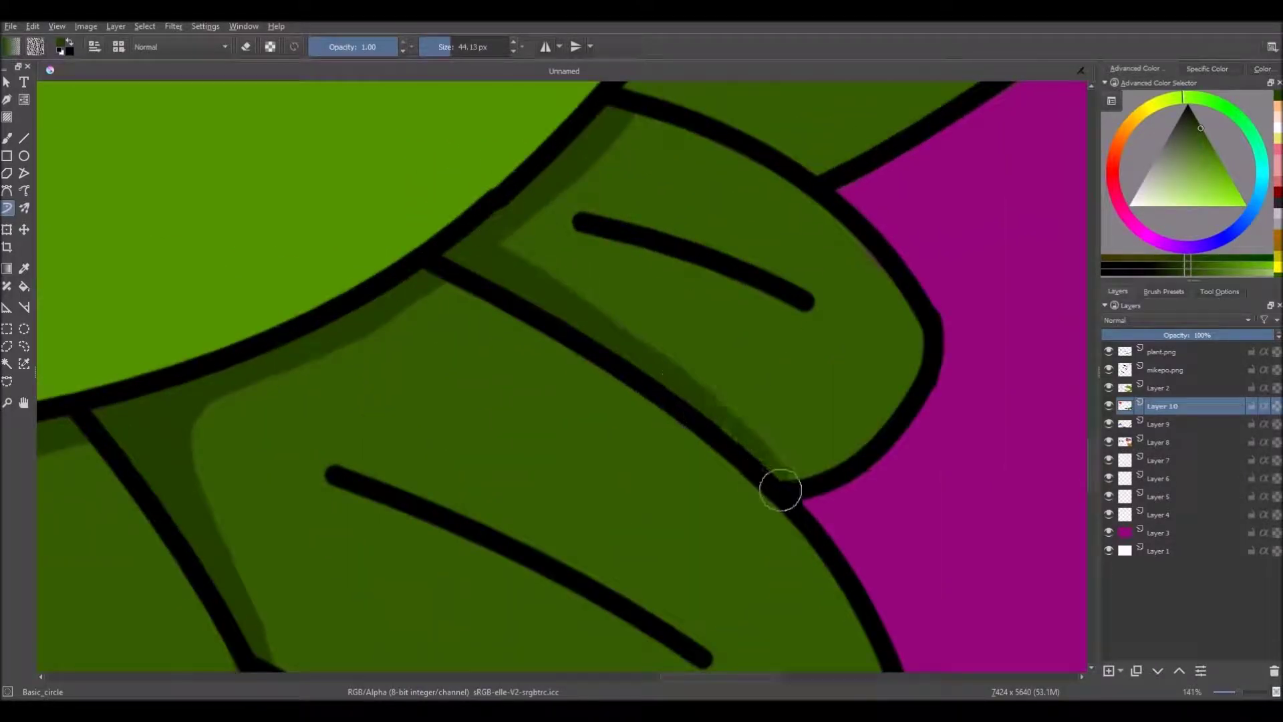
{"action": "scroll", "coordinate": [521, 274], "scroll_direction": "down", "scroll_amount": 2}
Erase the dark green overflow around the leaves on Layer 10 with the 44.13 px brush.
{"action": "scroll", "coordinate": [608, 296], "scroll_direction": "down", "scroll_amount": 7}
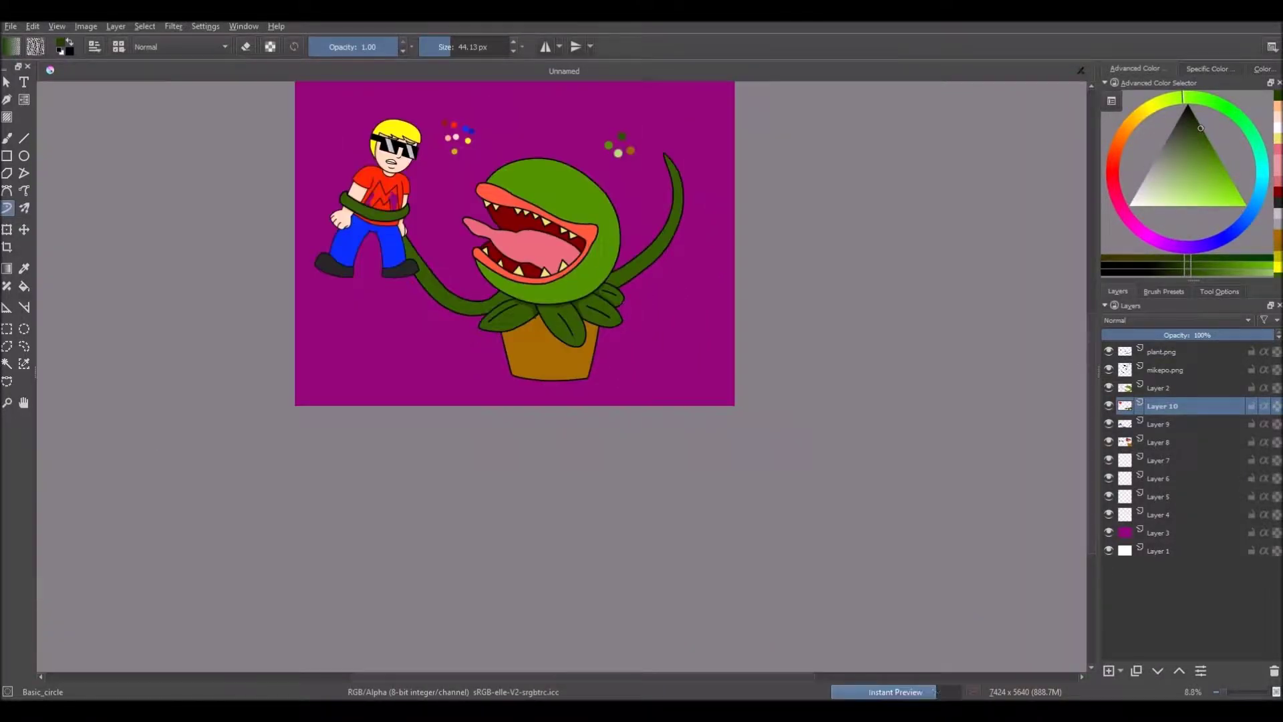
{"action": "scroll", "coordinate": [535, 317], "scroll_direction": "up", "scroll_amount": 8}
{"action": "key", "text": "e"}
{"action": "left_click_drag", "start_coordinate": [611, 281], "coordinate": [659, 238]}
{"action": "scroll", "coordinate": [636, 394], "scroll_direction": "down", "scroll_amount": 8}
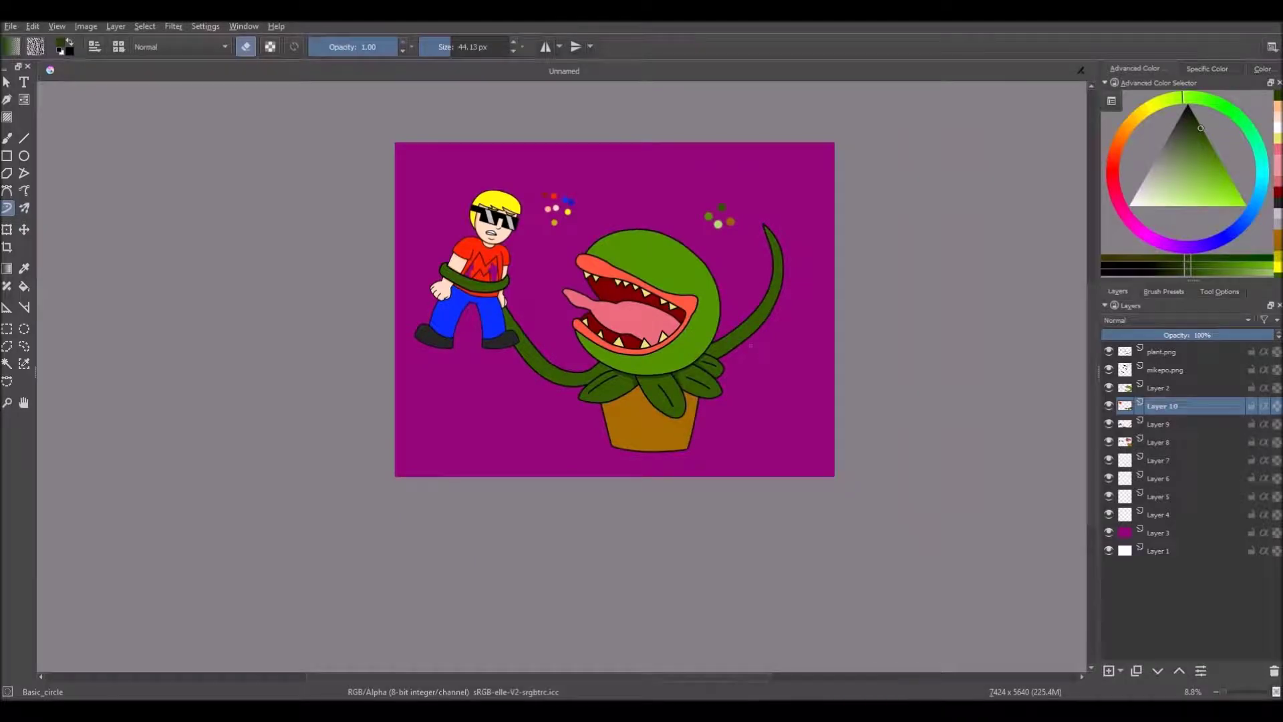
Leave erasing mode, switch to Layer 2, and sample the bright green of the plant's head.
{"action": "key", "text": "Page_Up"}
{"action": "key", "text": "e"}
{"action": "left_click", "coordinate": [663, 266], "text": "ctrl"}
{"action": "scroll", "coordinate": [664, 266], "scroll_direction": "up", "scroll_amount": 1}
{"action": "scroll", "coordinate": [689, 350], "scroll_direction": "up", "scroll_amount": 4}
{"action": "scroll", "coordinate": [693, 365], "scroll_direction": "down", "scroll_amount": 4}
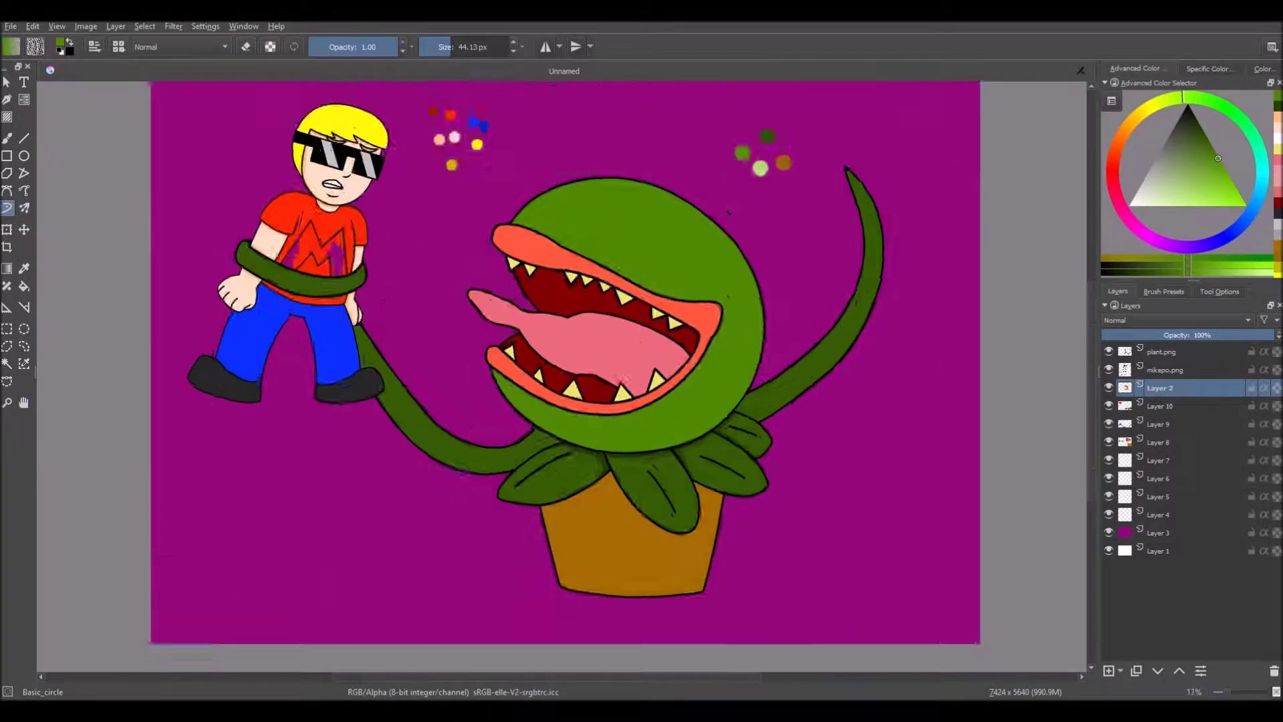
Switch to Layer 8, sample the pot's brown, pick a darker shade of it, and set the brush to 70.71 px.
{"action": "scroll", "coordinate": [613, 487], "scroll_direction": "up", "scroll_amount": 3}
{"action": "left_click", "coordinate": [1169, 442]}
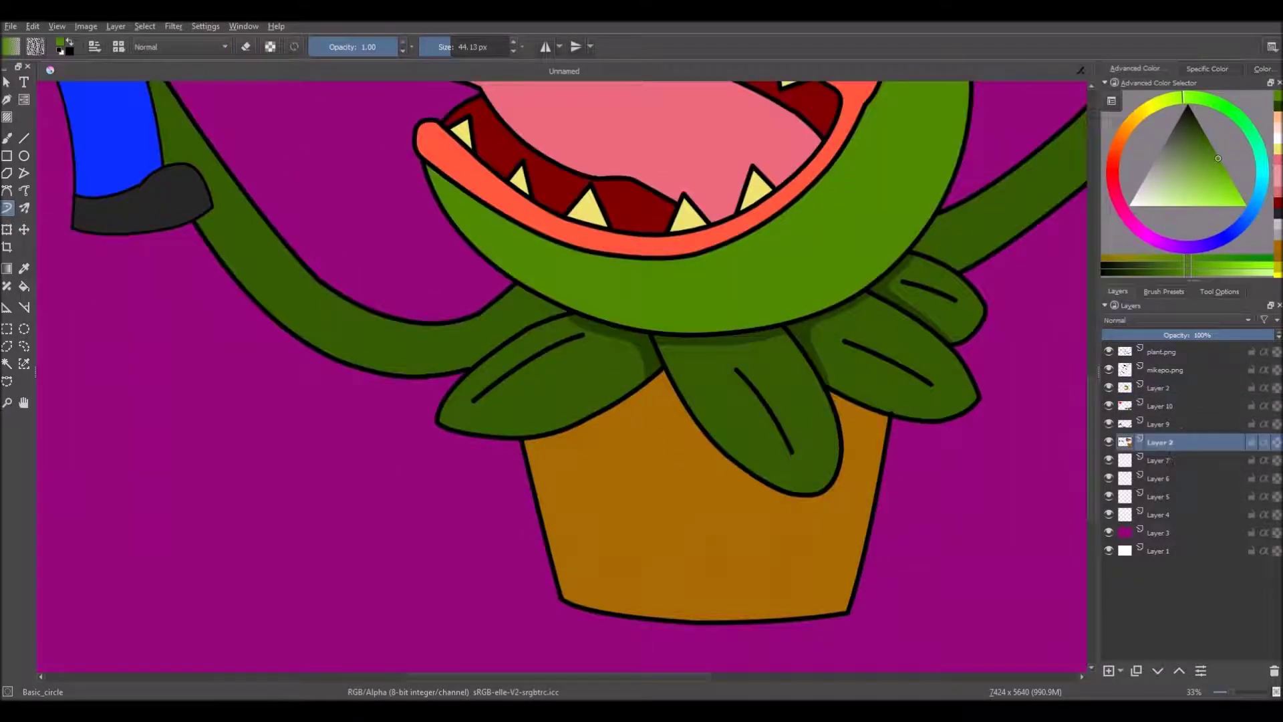
{"action": "left_click", "coordinate": [24, 268]}
{"action": "left_click", "coordinate": [630, 455]}
{"action": "left_click", "coordinate": [1214, 151]}
{"action": "left_click", "coordinate": [7, 207]}
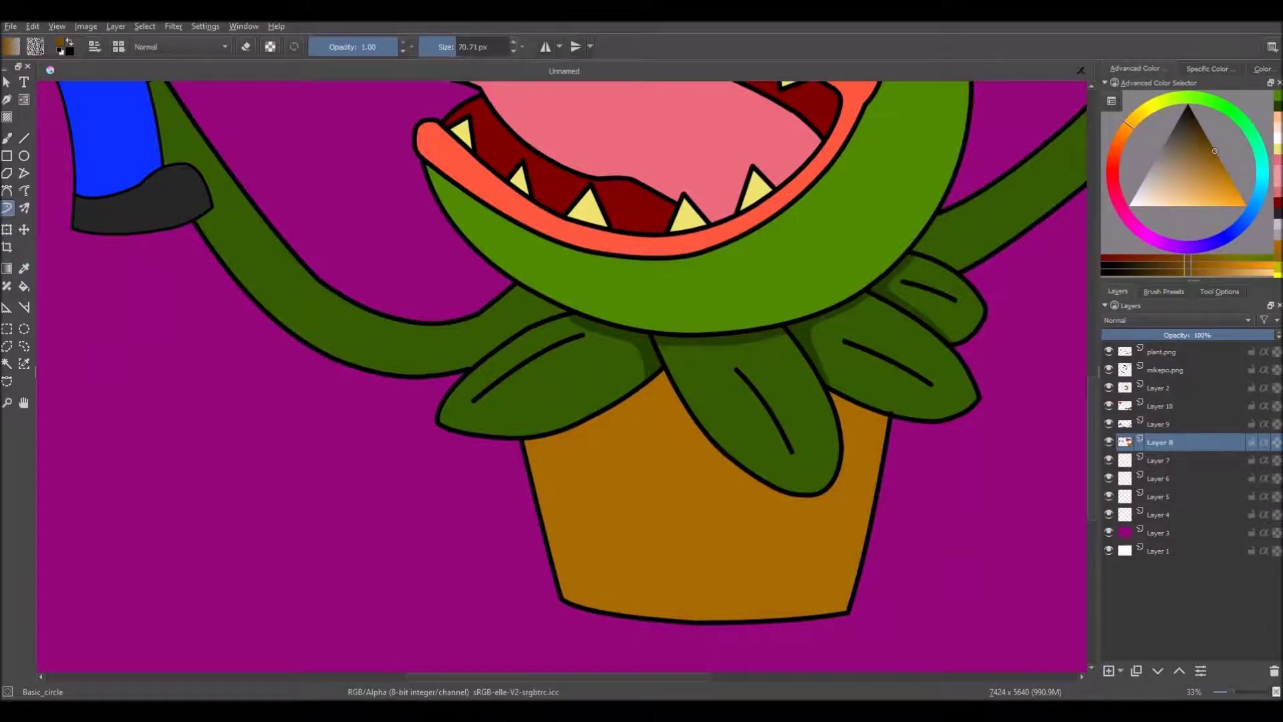
Paint a dark brown shadow on the pot below the left leaf and a Bezier shadow along the middle leaf's left edge.
{"action": "scroll", "coordinate": [578, 419], "scroll_direction": "up", "scroll_amount": 2}
{"action": "double_click", "coordinate": [749, 336]}
{"action": "left_click_drag", "start_coordinate": [743, 337], "coordinate": [759, 374]}
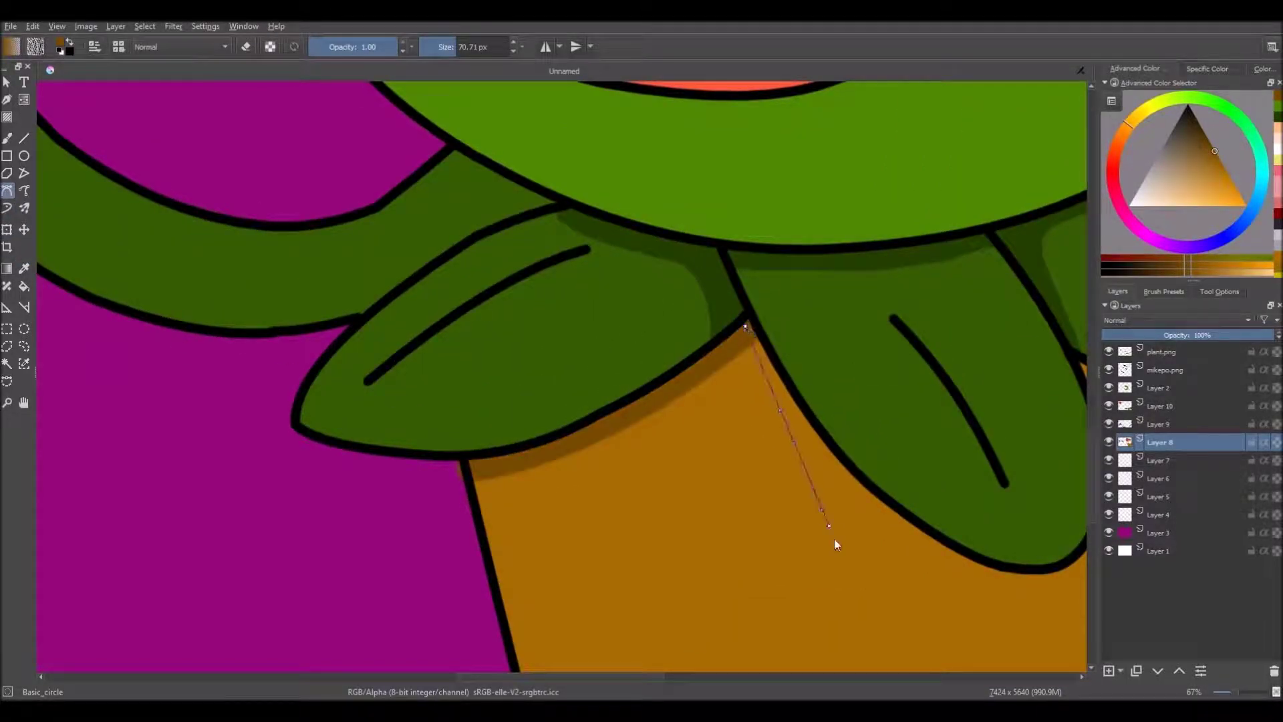
{"action": "scroll", "coordinate": [818, 508], "scroll_direction": "down", "scroll_amount": 4}
{"action": "scroll", "coordinate": [853, 504], "scroll_direction": "up", "scroll_amount": 4}
{"action": "double_click", "coordinate": [739, 533]}
Continue the dark brown Bezier shadow around the middle leaf's tip and up its right edge.
{"action": "left_click_drag", "start_coordinate": [739, 531], "coordinate": [767, 530]}
{"action": "double_click", "coordinate": [843, 407]}
{"action": "left_click_drag", "start_coordinate": [842, 412], "coordinate": [841, 386]}
{"action": "double_click", "coordinate": [804, 309]}
{"action": "scroll", "coordinate": [726, 397], "scroll_direction": "down", "scroll_amount": 6}
Paint a freehand dark brown shadow on the pot below the right leaf.
{"action": "scroll", "coordinate": [726, 401], "scroll_direction": "up", "scroll_amount": 4}
{"action": "left_click", "coordinate": [6, 208]}
{"action": "scroll", "coordinate": [698, 352], "scroll_direction": "up", "scroll_amount": 4}
{"action": "left_click_drag", "start_coordinate": [879, 341], "coordinate": [993, 383]}
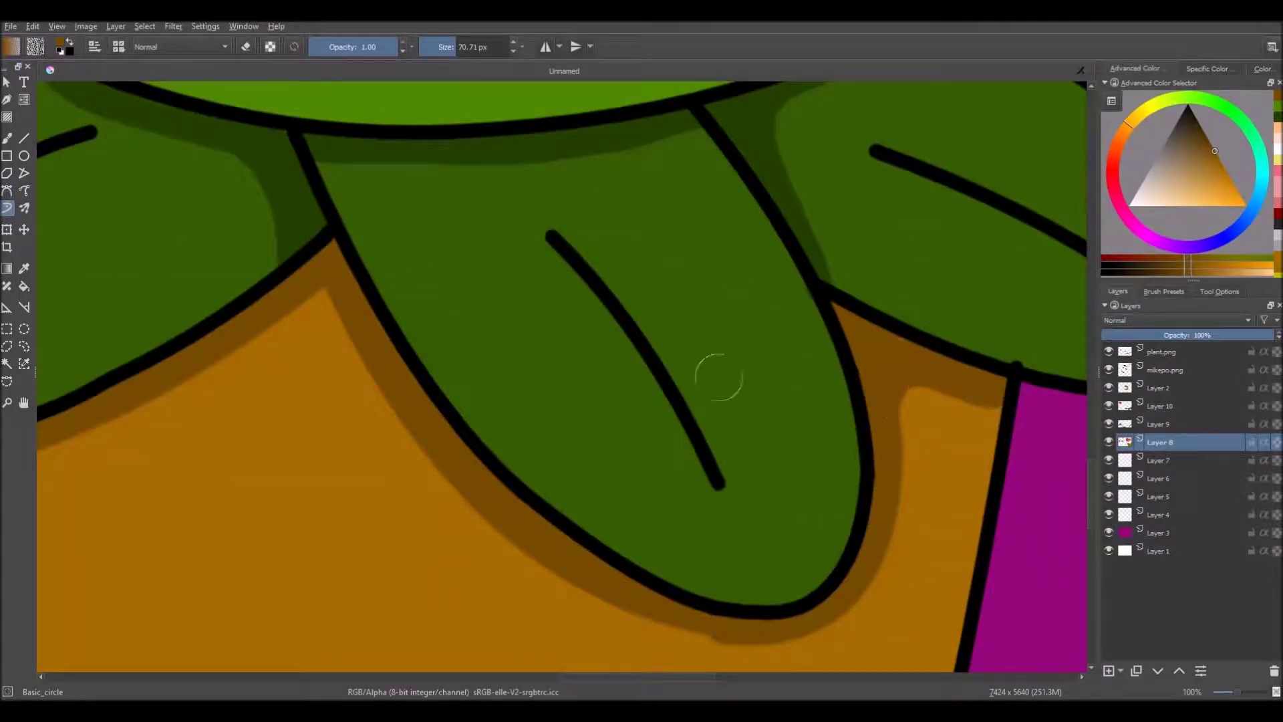
Paint dark brown Bezier shadows down the pot's right and left side edges.
{"action": "scroll", "coordinate": [765, 370], "scroll_direction": "down", "scroll_amount": 7}
{"action": "scroll", "coordinate": [648, 388], "scroll_direction": "up", "scroll_amount": 1}
{"action": "left_click", "coordinate": [6, 191]}
{"action": "scroll", "coordinate": [647, 398], "scroll_direction": "up", "scroll_amount": 5}
{"action": "left_click", "coordinate": [784, 253]}
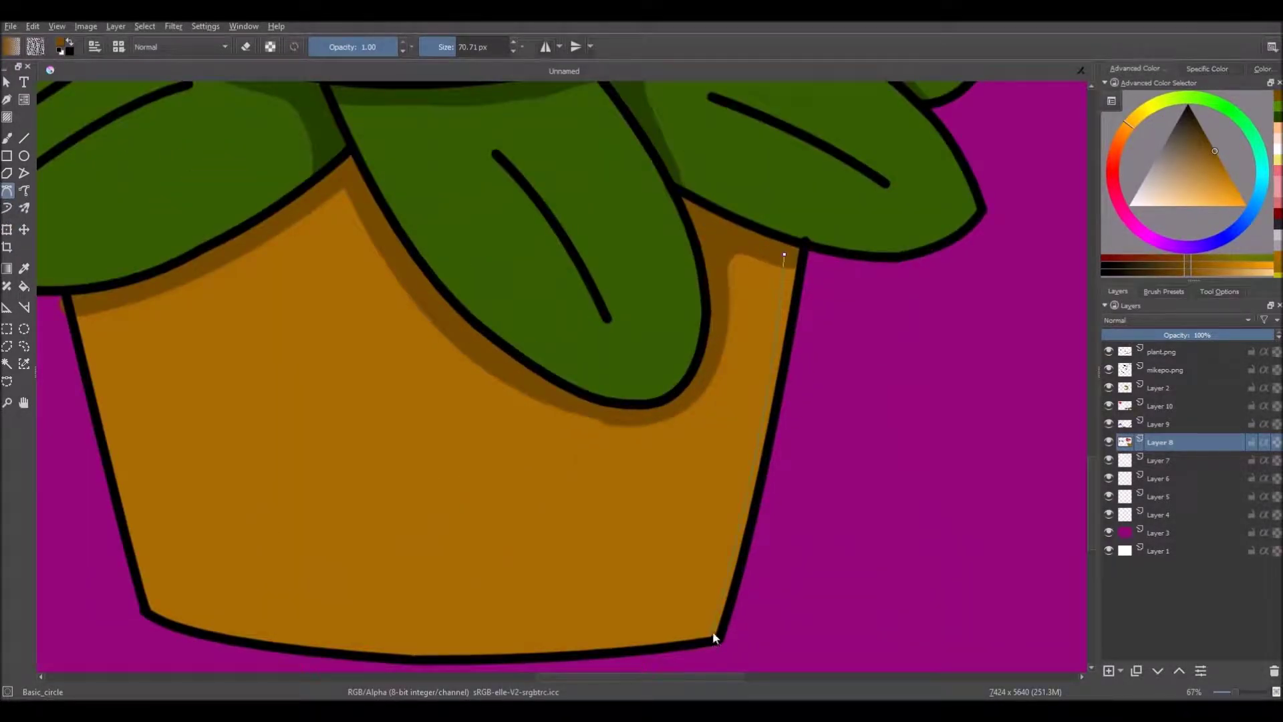
{"action": "scroll", "coordinate": [712, 642], "scroll_direction": "down", "scroll_amount": 5}
{"action": "scroll", "coordinate": [670, 562], "scroll_direction": "up", "scroll_amount": 4}
{"action": "scroll", "coordinate": [540, 544], "scroll_direction": "down", "scroll_amount": 4}
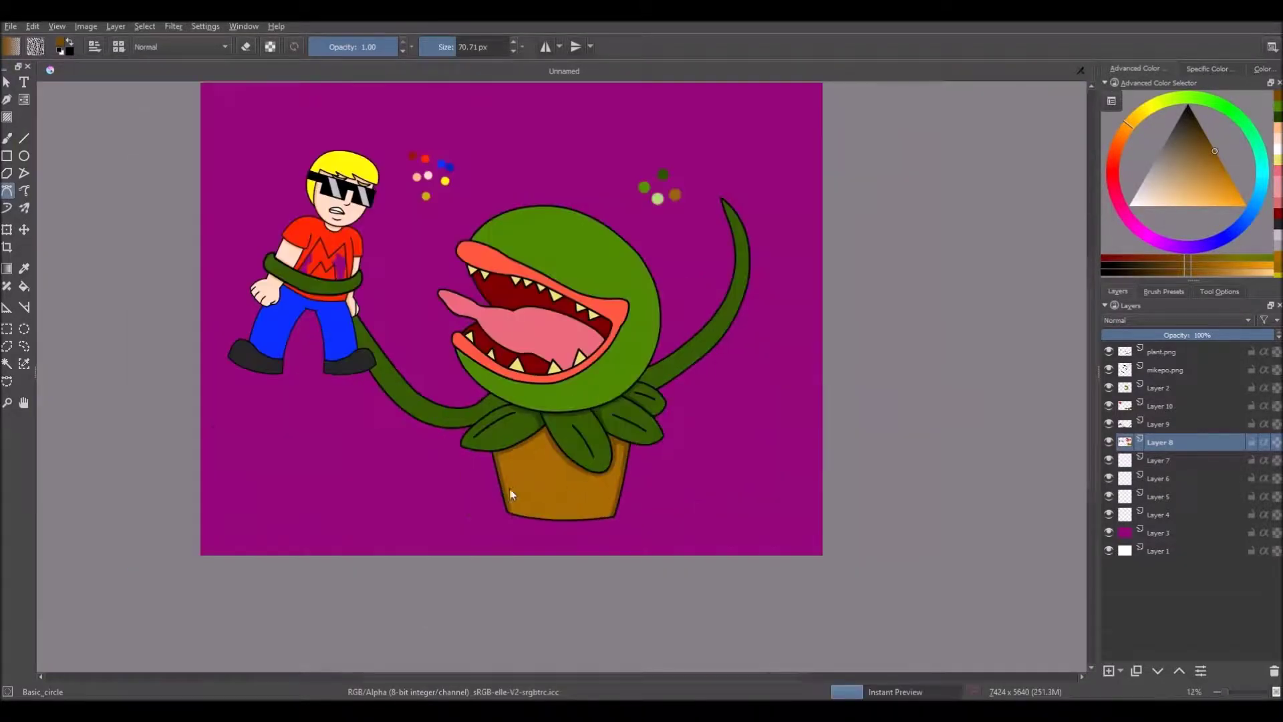
Fill out the dark brown shadow freehand where the left leaf meets the pot's left edge, rounding its inner contour.
{"action": "scroll", "coordinate": [534, 374], "scroll_direction": "up", "scroll_amount": 6}
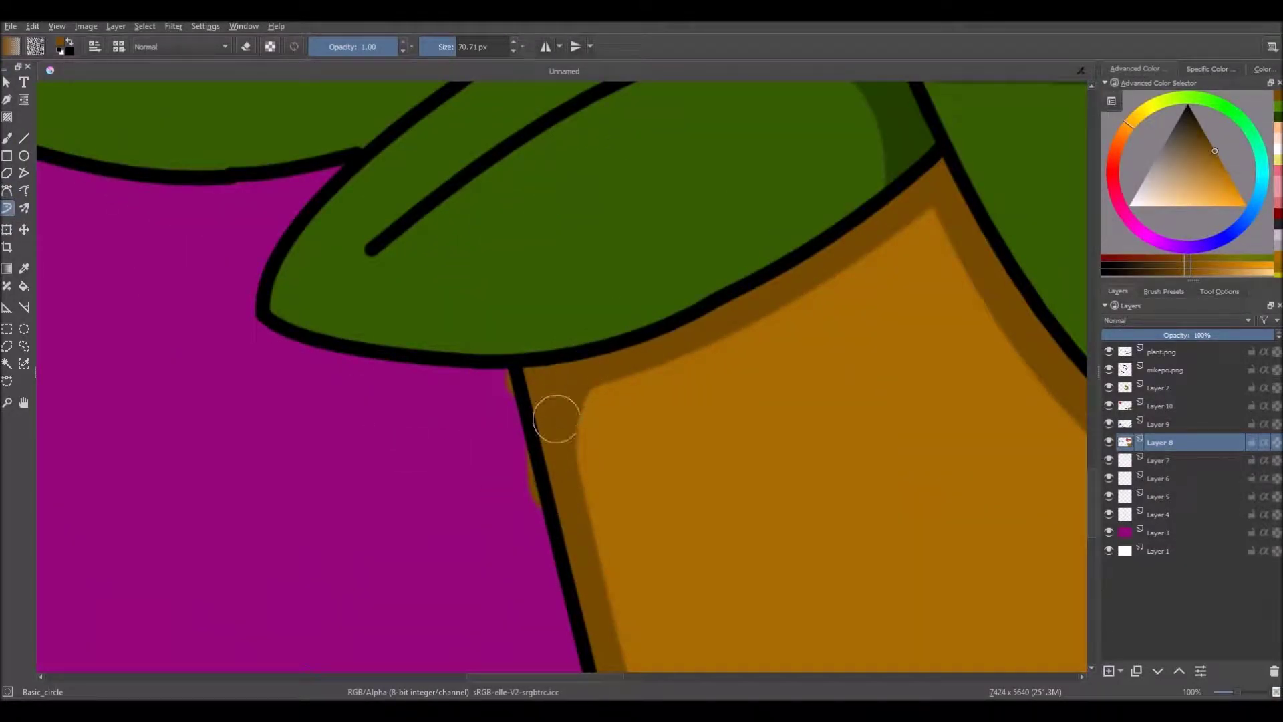
{"action": "scroll", "coordinate": [558, 410], "scroll_direction": "down", "scroll_amount": 5}
{"action": "scroll", "coordinate": [715, 404], "scroll_direction": "up", "scroll_amount": 7}
{"action": "left_click_drag", "start_coordinate": [604, 227], "coordinate": [718, 493]}
{"action": "scroll", "coordinate": [696, 320], "scroll_direction": "down", "scroll_amount": 7}
{"action": "scroll", "coordinate": [696, 321], "scroll_direction": "down", "scroll_amount": 1}
{"action": "scroll", "coordinate": [620, 332], "scroll_direction": "up", "scroll_amount": 6}
{"action": "left_click_drag", "start_coordinate": [263, 338], "coordinate": [266, 419]}
{"action": "scroll", "coordinate": [406, 373], "scroll_direction": "down", "scroll_amount": 6}
{"action": "scroll", "coordinate": [397, 370], "scroll_direction": "up", "scroll_amount": 6}
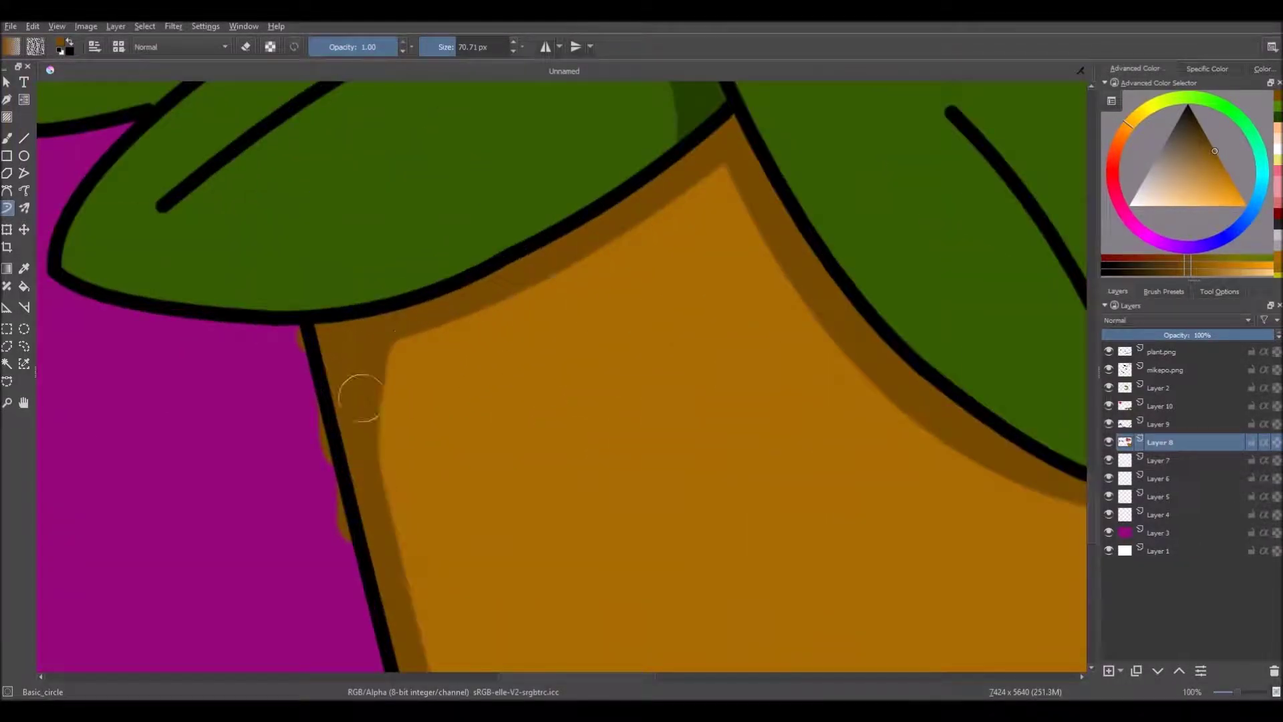
{"action": "left_click_drag", "start_coordinate": [363, 385], "coordinate": [368, 538]}
{"action": "scroll", "coordinate": [386, 461], "scroll_direction": "down", "scroll_amount": 6}
{"action": "scroll", "coordinate": [392, 521], "scroll_direction": "up", "scroll_amount": 6}
{"action": "left_click_drag", "start_coordinate": [414, 399], "coordinate": [406, 341]}
Erase the brown overflow outside the pot's left edge and around its bottom left corner.
{"action": "scroll", "coordinate": [452, 412], "scroll_direction": "down", "scroll_amount": 4}
{"action": "left_click", "coordinate": [244, 46]}
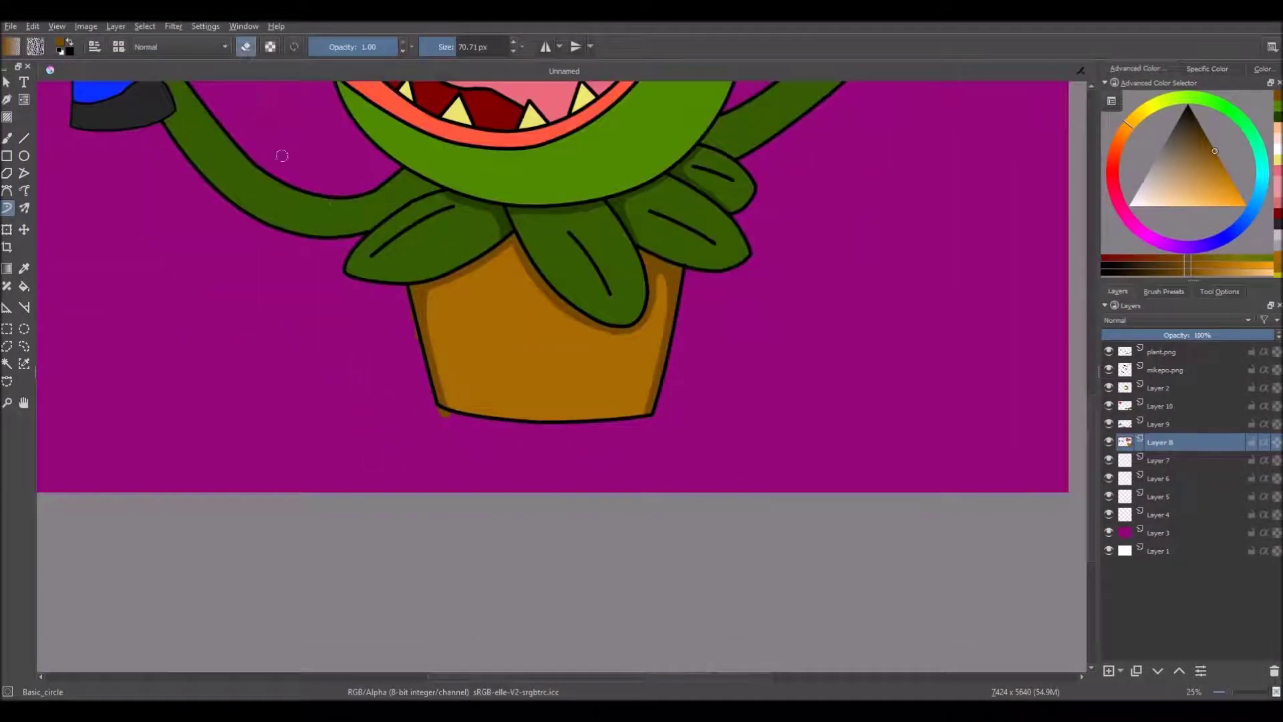
{"action": "scroll", "coordinate": [400, 335], "scroll_direction": "up", "scroll_amount": 5}
{"action": "left_click_drag", "start_coordinate": [443, 190], "coordinate": [481, 334]}
{"action": "scroll", "coordinate": [474, 438], "scroll_direction": "down", "scroll_amount": 4}
{"action": "scroll", "coordinate": [512, 525], "scroll_direction": "up", "scroll_amount": 3}
{"action": "left_click_drag", "start_coordinate": [468, 441], "coordinate": [531, 483]}
{"action": "scroll", "coordinate": [475, 446], "scroll_direction": "down", "scroll_amount": 5}
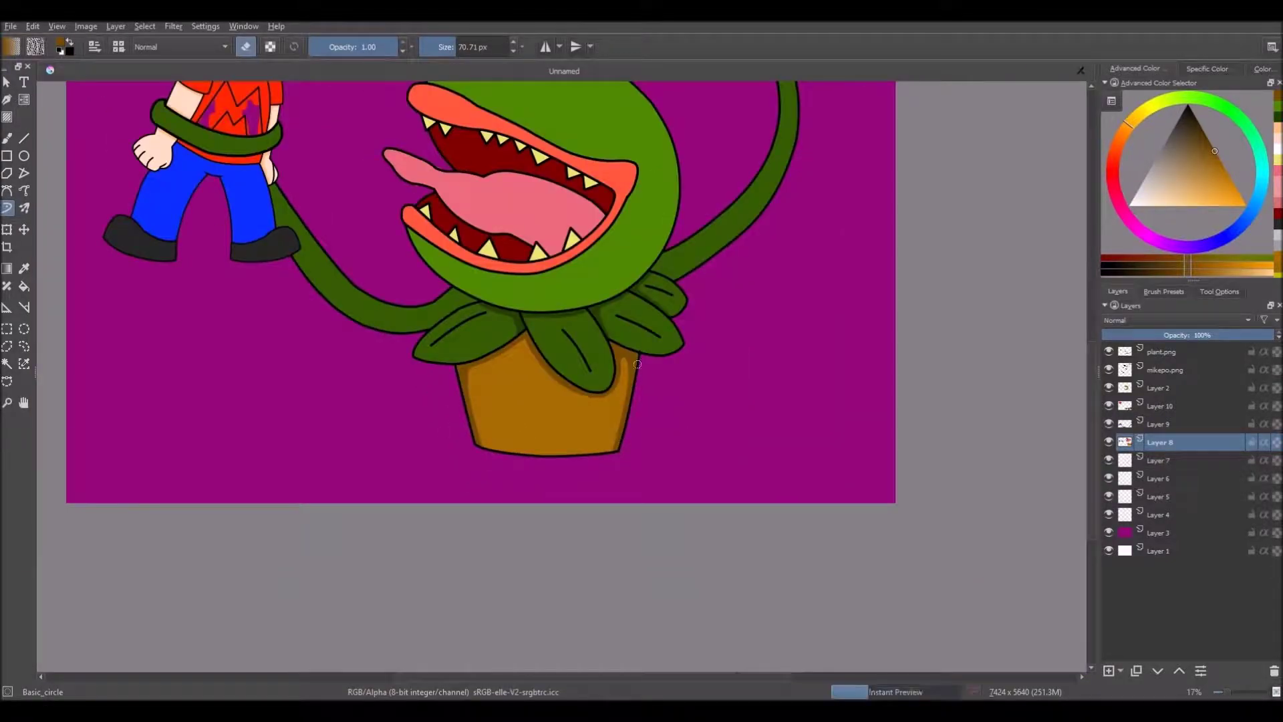
{"action": "scroll", "coordinate": [508, 285], "scroll_direction": "down", "scroll_amount": 2}
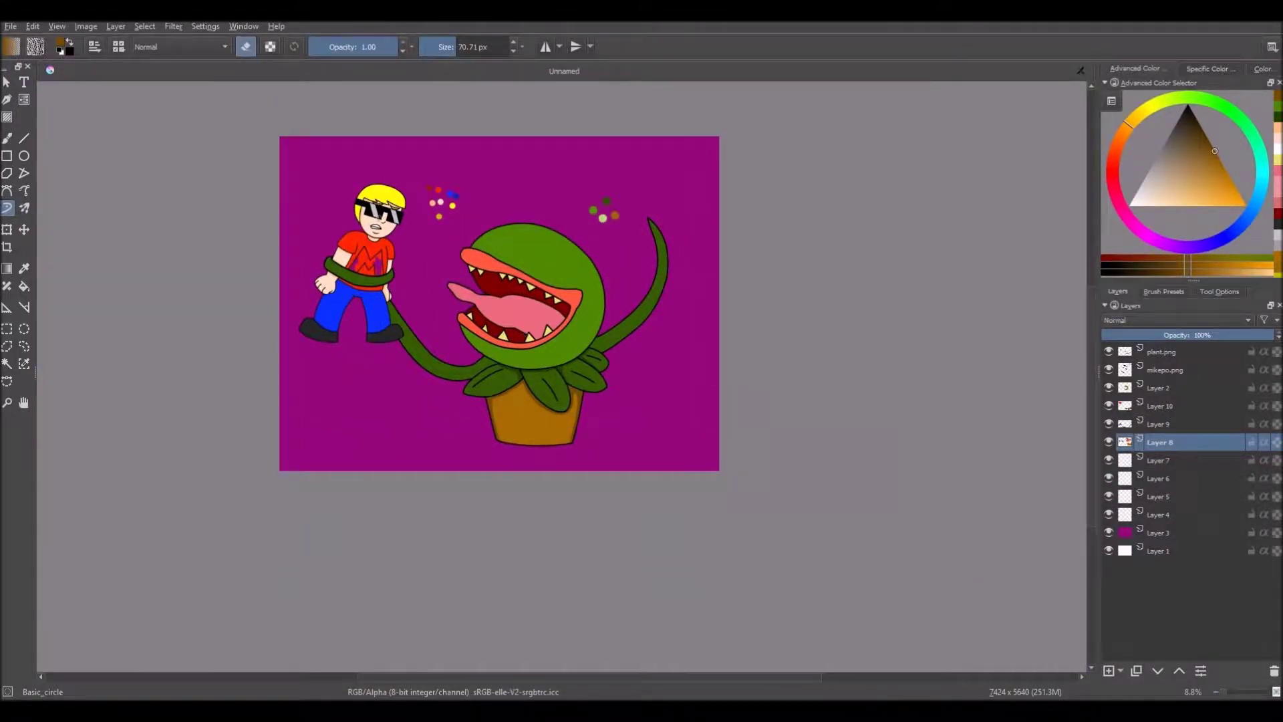
Sample the dark red swatch, switch to Layer 10, turn erasing off and set the freehand brush to 15.27 px.
{"action": "scroll", "coordinate": [354, 228], "scroll_direction": "up", "scroll_amount": 3}
{"action": "key", "text": "p"}
{"action": "left_click", "coordinate": [564, 116]}
{"action": "left_click", "coordinate": [1156, 407]}
{"action": "left_click", "coordinate": [8, 208]}
{"action": "left_click", "coordinate": [246, 47]}
{"action": "scroll", "coordinate": [354, 321], "scroll_direction": "up", "scroll_amount": 1}
{"action": "left_click", "coordinate": [447, 50]}
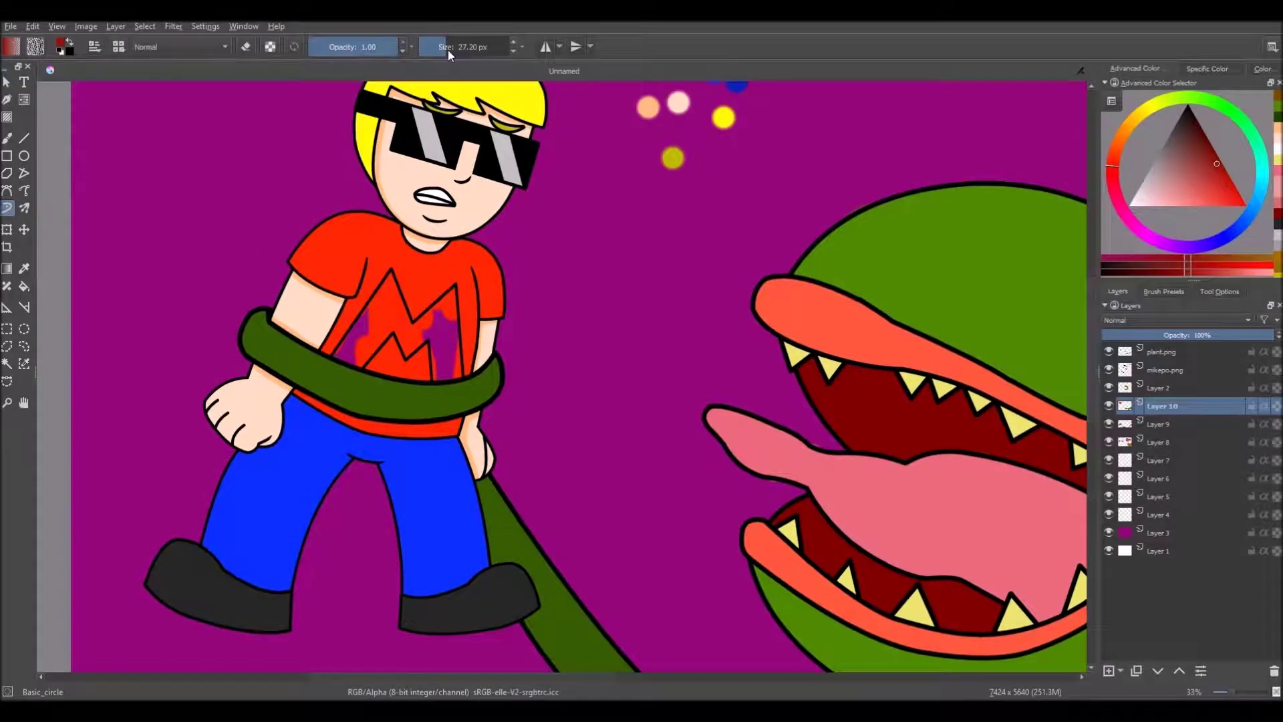
{"action": "left_click", "coordinate": [445, 51]}
Paint a dark red shadow on the shirt beside the left sleeve crease and down along the left arm.
{"action": "scroll", "coordinate": [342, 306], "scroll_direction": "up", "scroll_amount": 5}
{"action": "double_click", "coordinate": [238, 567]}
{"action": "key", "text": "ctrl+z"}
{"action": "left_click", "coordinate": [409, 249]}
{"action": "double_click", "coordinate": [242, 567]}
{"action": "scroll", "coordinate": [266, 491], "scroll_direction": "down", "scroll_amount": 2}
{"action": "scroll", "coordinate": [257, 537], "scroll_direction": "up", "scroll_amount": 1}
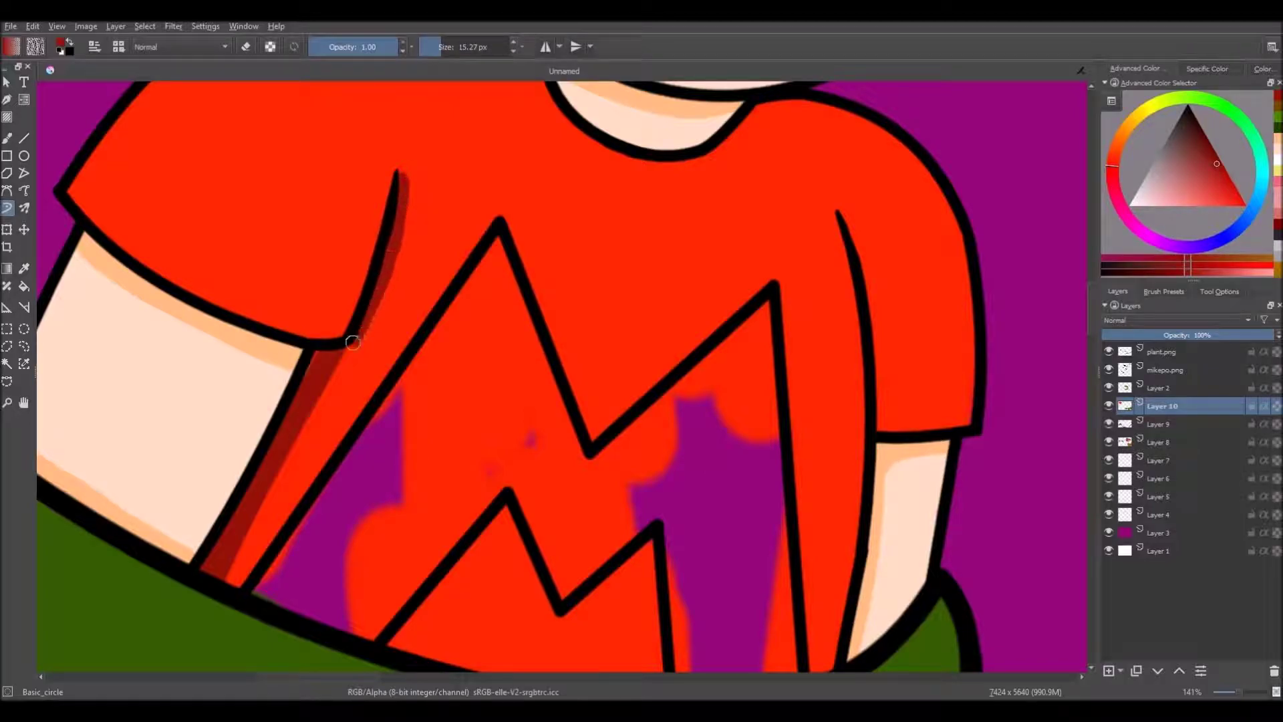
{"action": "scroll", "coordinate": [319, 349], "scroll_direction": "up", "scroll_amount": 2}
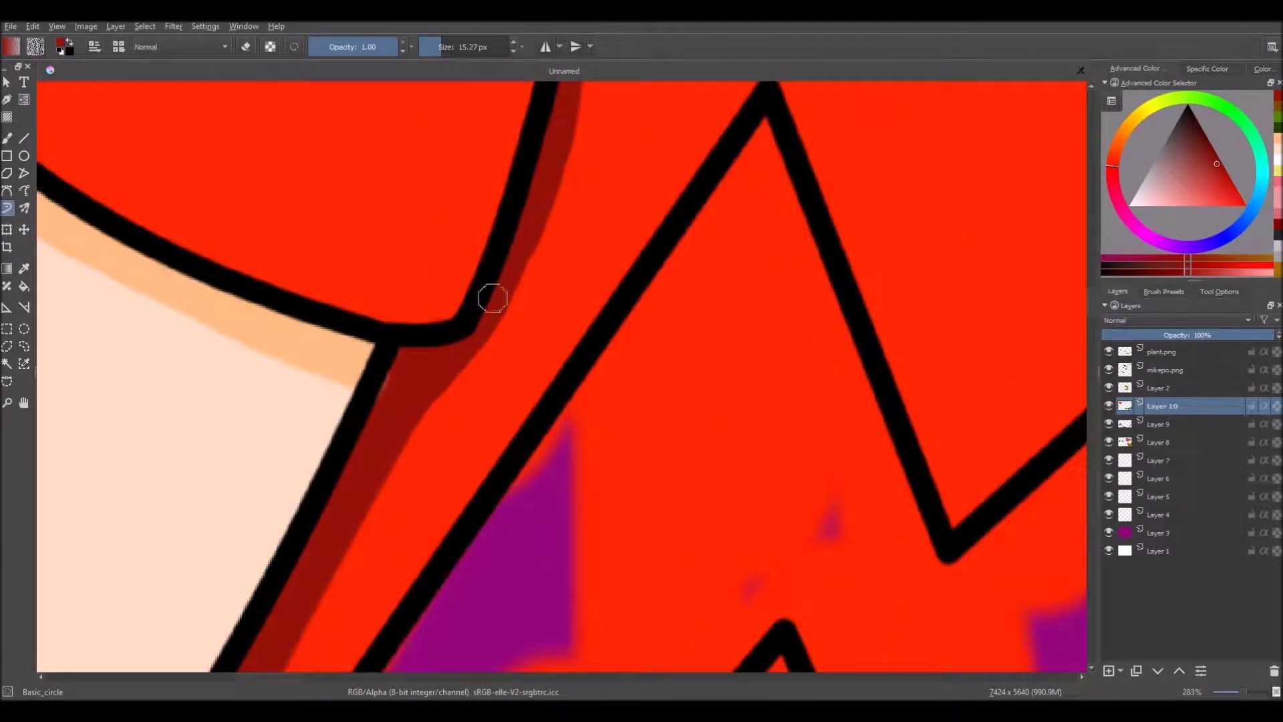
{"action": "scroll", "coordinate": [492, 298], "scroll_direction": "down", "scroll_amount": 1}
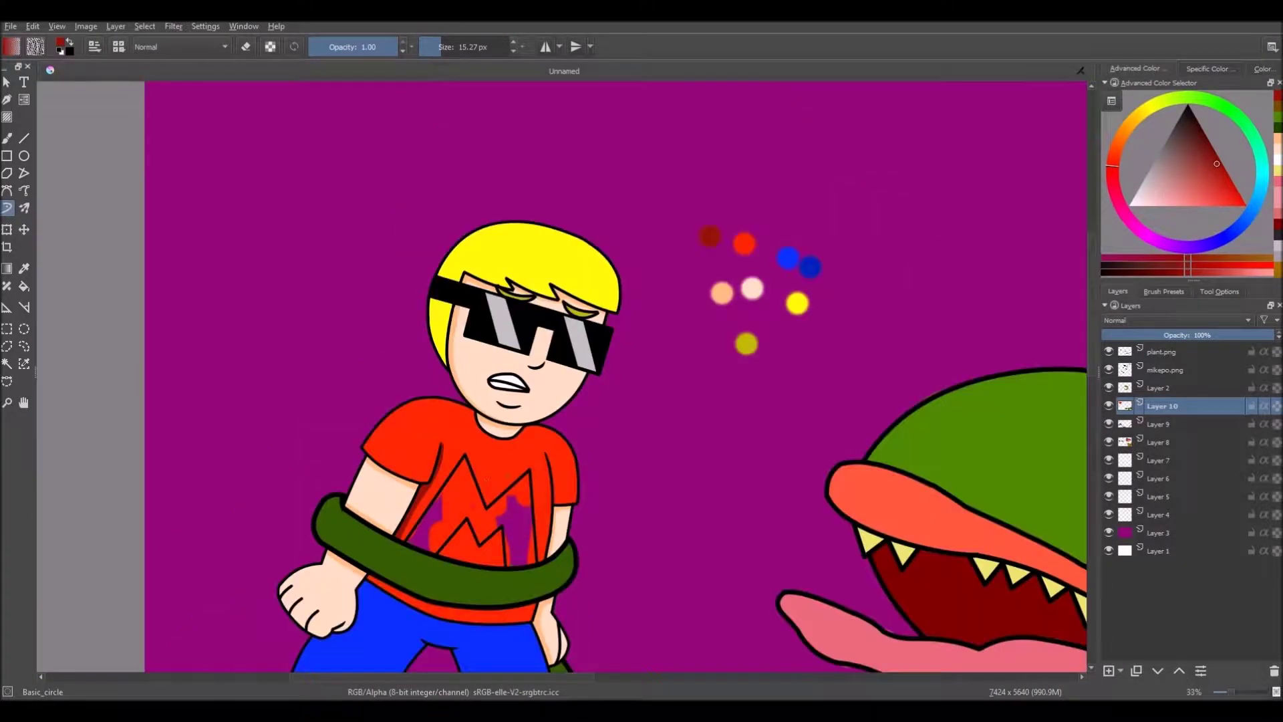
Paint dark red shadows on the shirt's left shoulder beneath the jaw and beside the right sleeve crease.
{"action": "left_click_drag", "start_coordinate": [356, 298], "coordinate": [582, 399]}
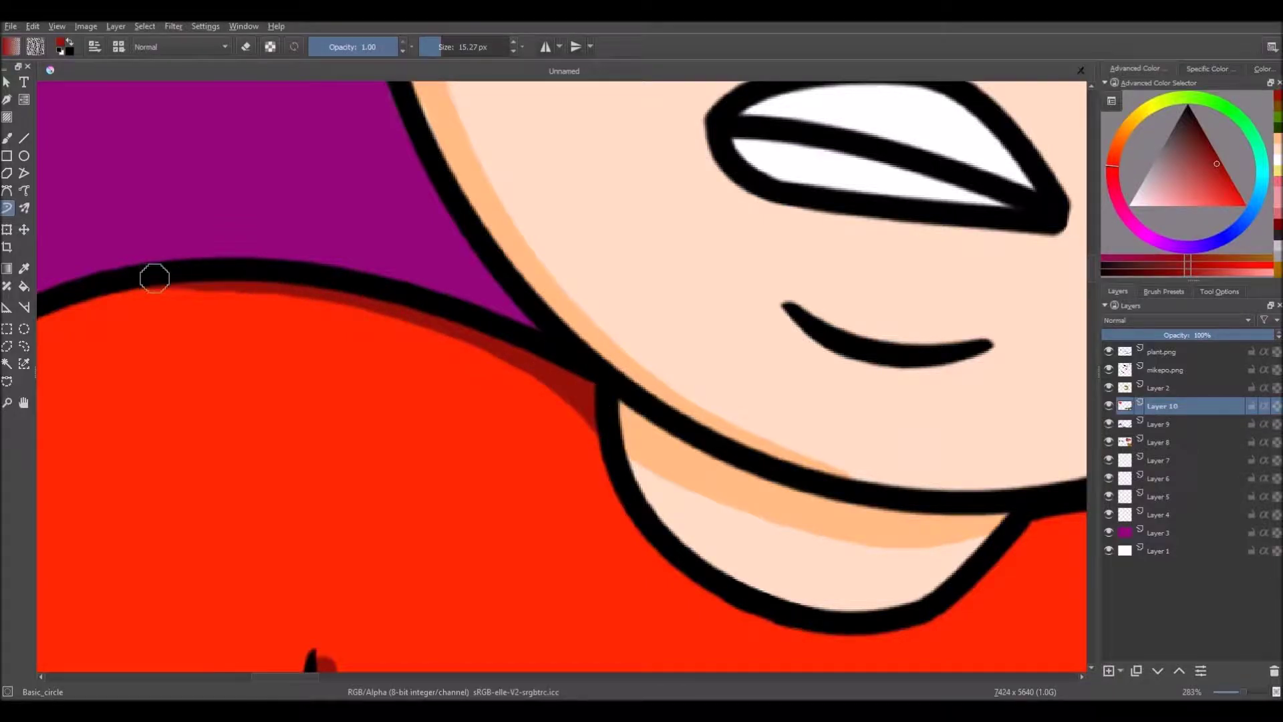
{"action": "left_click_drag", "start_coordinate": [464, 341], "coordinate": [506, 325]}
{"action": "left_click_drag", "start_coordinate": [565, 187], "coordinate": [618, 484]}
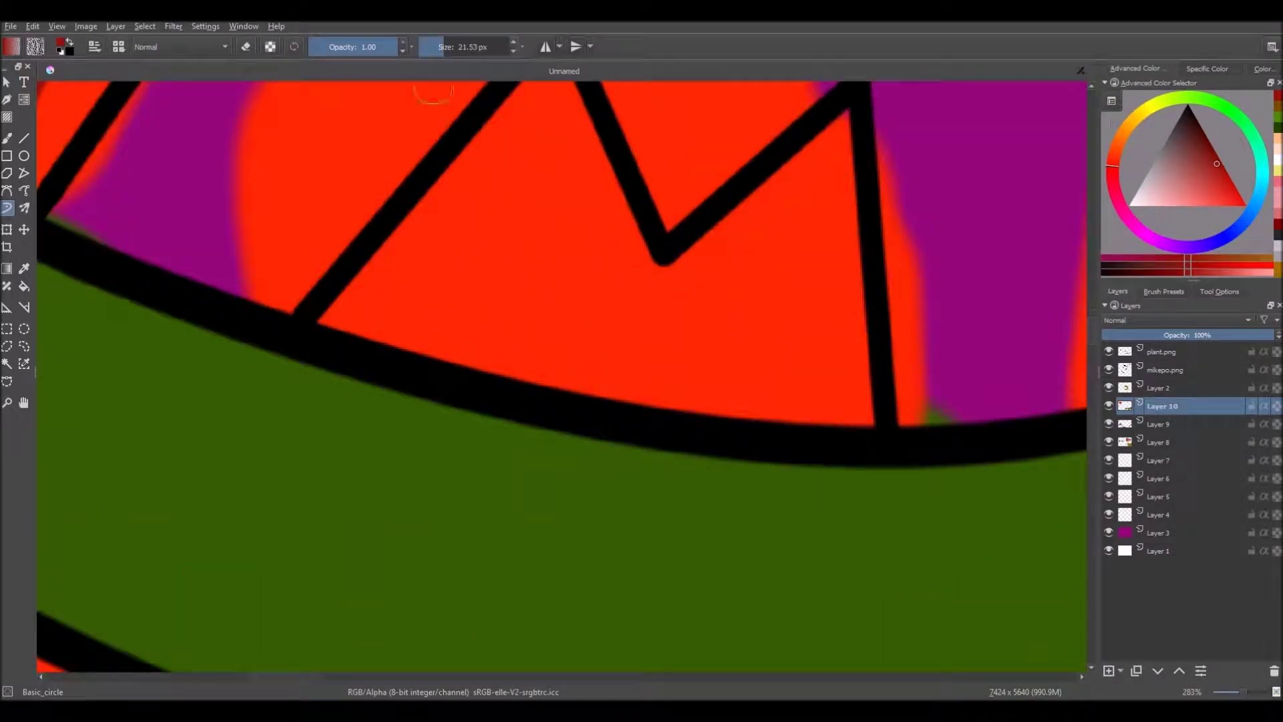
Paint dark red shadows with a 21.53 px brush on the shirt above the vine and on the right shoulder beneath the chin.
{"action": "mouse_move", "coordinate": [324, 304]}
{"action": "left_mouse_down"}
{"action": "mouse_move", "coordinate": [647, 395]}
{"action": "mouse_move", "coordinate": [872, 420]}
{"action": "mouse_move", "coordinate": [793, 409]}
{"action": "left_mouse_up"}
{"action": "left_click_drag", "start_coordinate": [793, 410], "coordinate": [832, 415]}
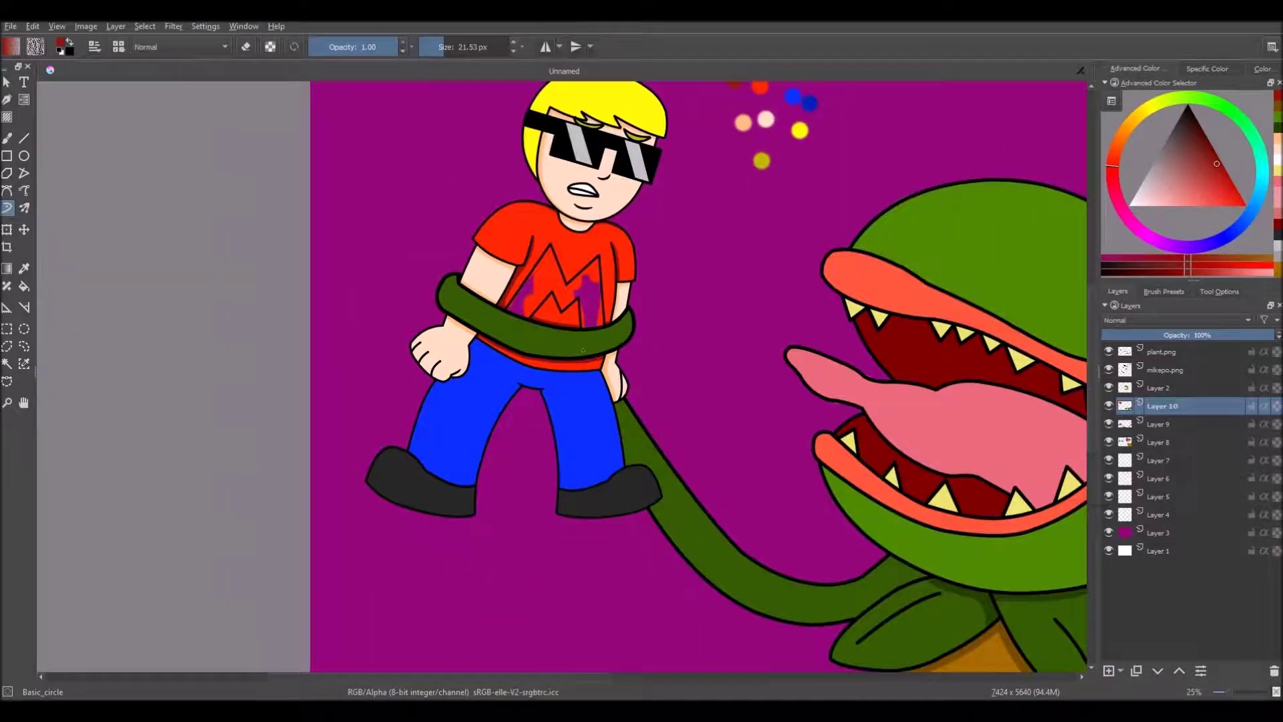
{"action": "mouse_move", "coordinate": [281, 126]}
{"action": "left_mouse_down"}
{"action": "mouse_move", "coordinate": [547, 146]}
{"action": "mouse_move", "coordinate": [647, 184]}
{"action": "left_mouse_up"}
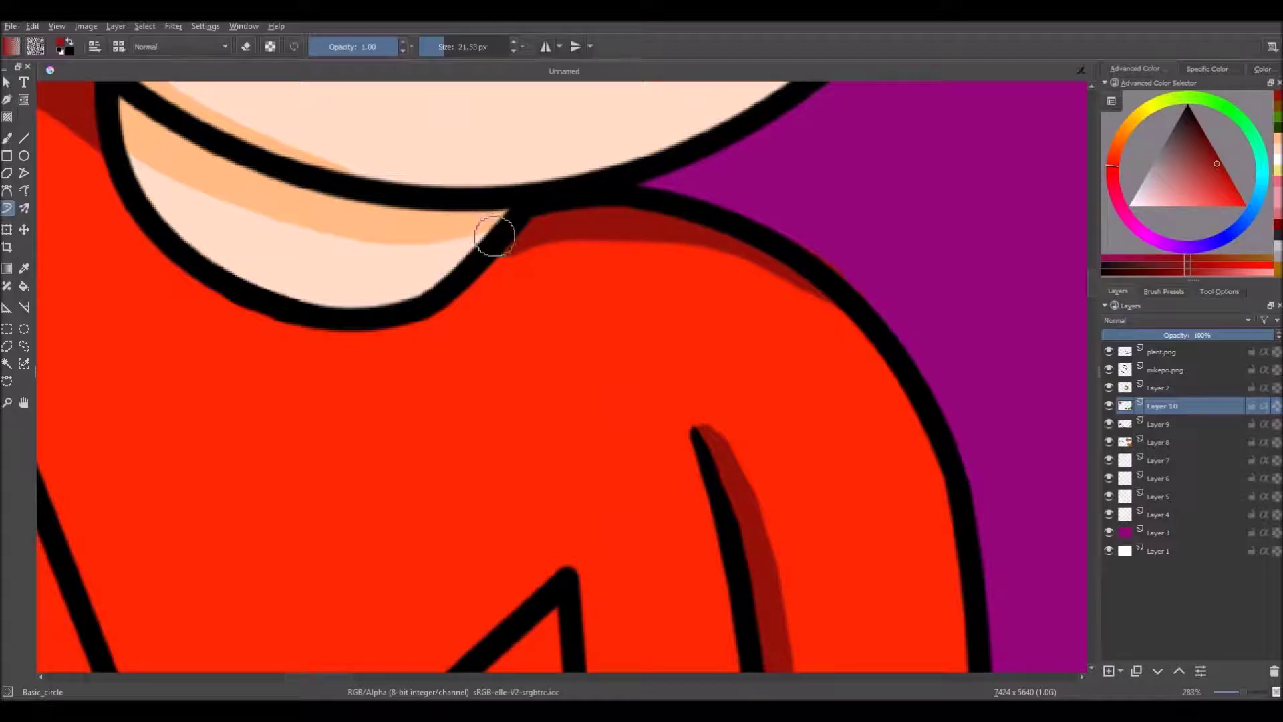
{"action": "scroll", "coordinate": [494, 237], "scroll_direction": "down", "scroll_amount": 8}
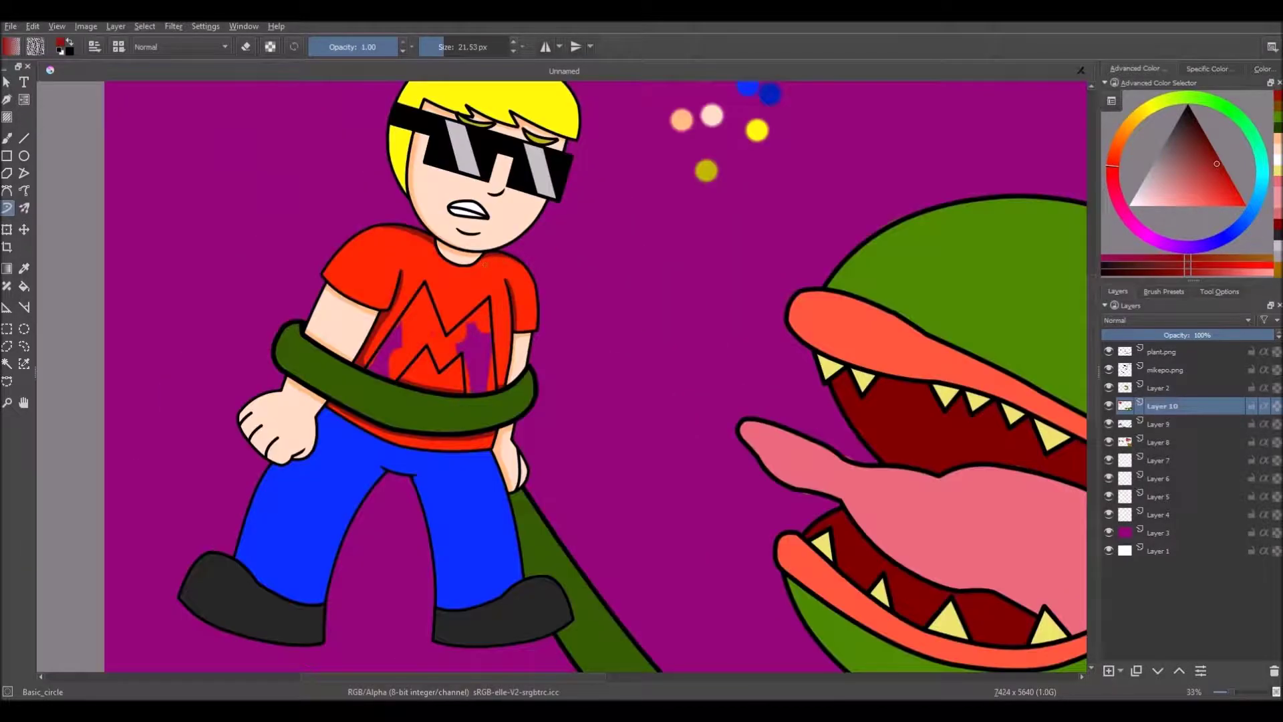
{"action": "scroll", "coordinate": [412, 272], "scroll_direction": "down", "scroll_amount": 6}
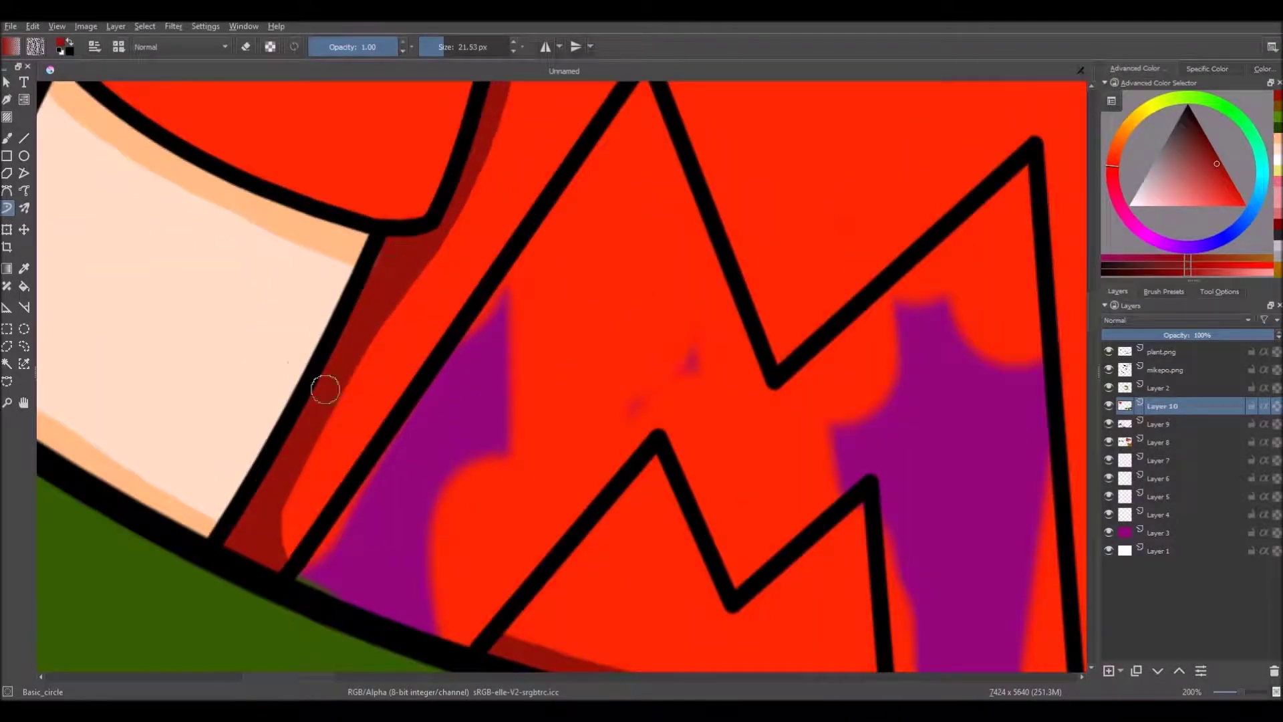
{"action": "scroll", "coordinate": [266, 556], "scroll_direction": "up", "scroll_amount": 1}
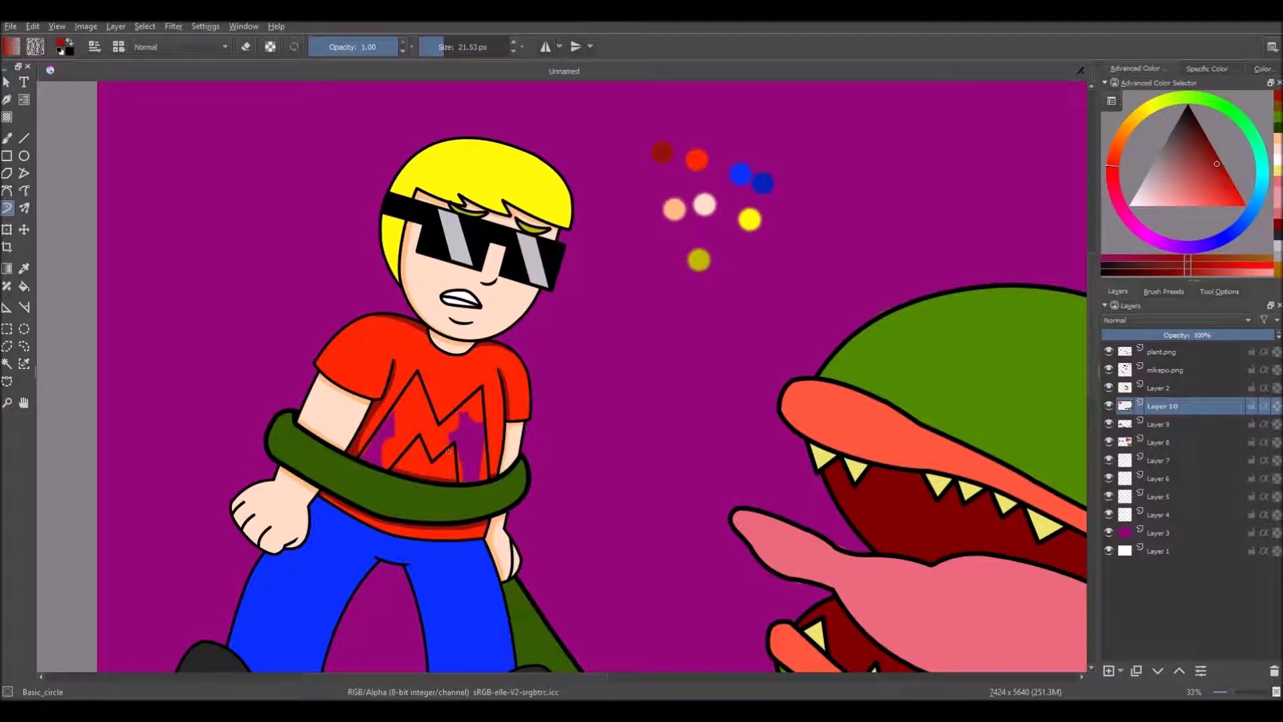
Sample the red inside the plant's mouth, pick a darker shade of it, and switch to Layer 8 with the freehand brush.
{"action": "scroll", "coordinate": [447, 452], "scroll_direction": "down", "scroll_amount": 1}
{"action": "scroll", "coordinate": [385, 368], "scroll_direction": "up", "scroll_amount": 4}
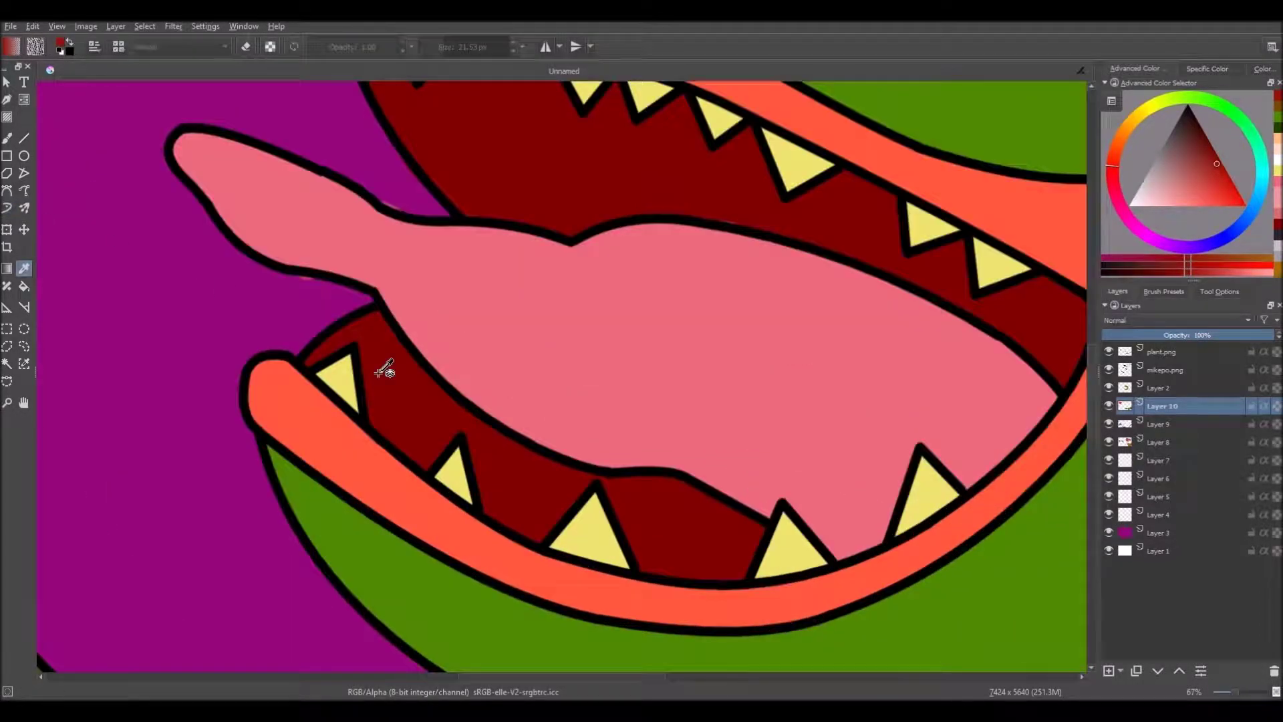
{"action": "left_click", "coordinate": [385, 368]}
{"action": "left_click", "coordinate": [1157, 442]}
{"action": "left_click", "coordinate": [7, 208]}
{"action": "scroll", "coordinate": [370, 359], "scroll_direction": "up", "scroll_amount": 2}
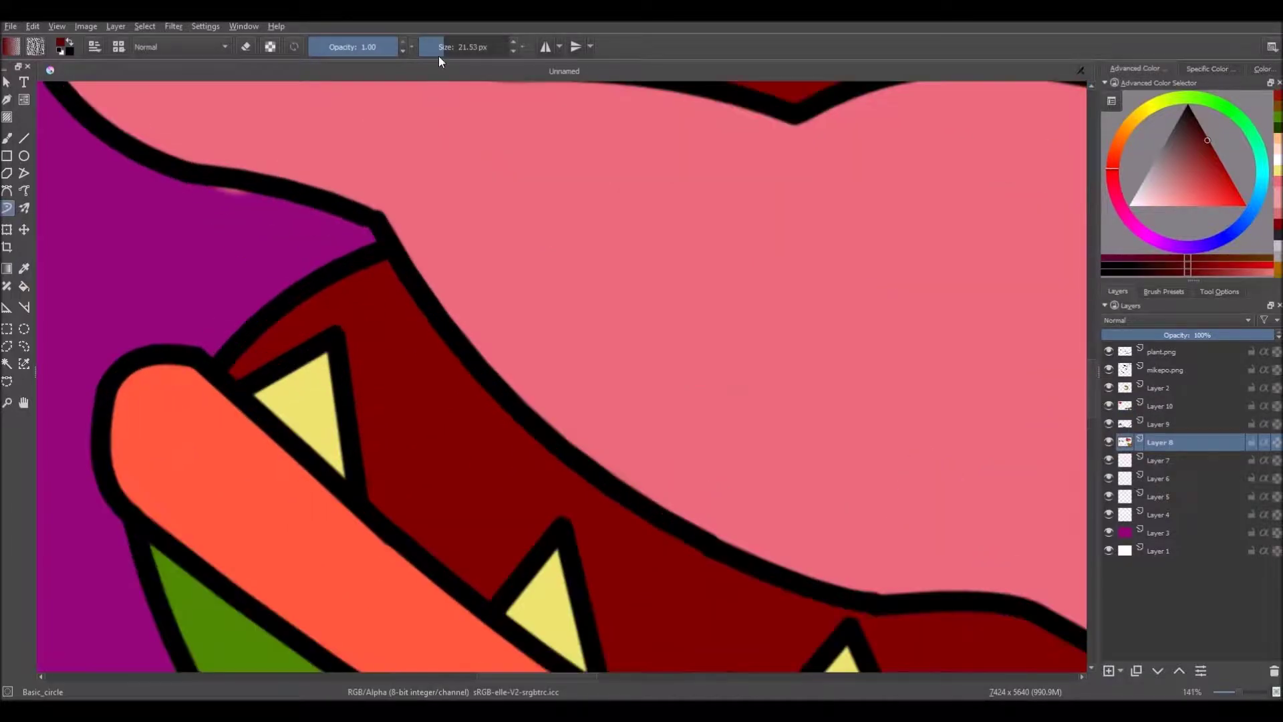
Paint a darker red shadow inside the lower mouth along the tongue's underside with a 38.73 px brush.
{"action": "mouse_move", "coordinate": [379, 270]}
{"action": "left_mouse_down"}
{"action": "mouse_move", "coordinate": [453, 392]}
{"action": "mouse_move", "coordinate": [582, 490]}
{"action": "left_mouse_up"}
{"action": "scroll", "coordinate": [387, 269], "scroll_direction": "down", "scroll_amount": 6}
{"action": "scroll", "coordinate": [555, 414], "scroll_direction": "up", "scroll_amount": 6}
{"action": "mouse_move", "coordinate": [206, 324]}
{"action": "left_mouse_down"}
{"action": "mouse_move", "coordinate": [350, 409]}
{"action": "mouse_move", "coordinate": [733, 501]}
{"action": "mouse_move", "coordinate": [753, 521]}
{"action": "left_mouse_up"}
{"action": "scroll", "coordinate": [753, 522], "scroll_direction": "down", "scroll_amount": 3}
{"action": "scroll", "coordinate": [343, 378], "scroll_direction": "up", "scroll_amount": 3}
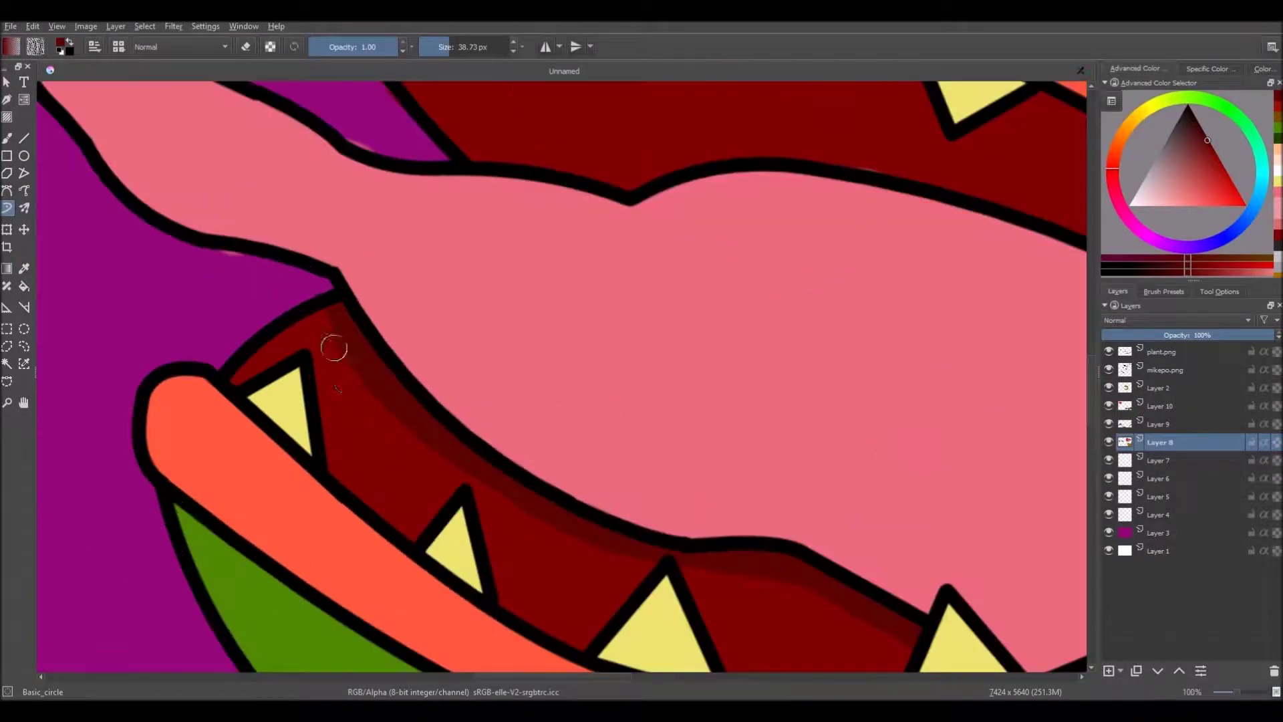
Fill out the darker red shadow below the tongue's bump, between the larger lower teeth.
{"action": "scroll", "coordinate": [379, 360], "scroll_direction": "down", "scroll_amount": 4}
{"action": "scroll", "coordinate": [379, 360], "scroll_direction": "down", "scroll_amount": 1}
{"action": "scroll", "coordinate": [449, 422], "scroll_direction": "up", "scroll_amount": 5}
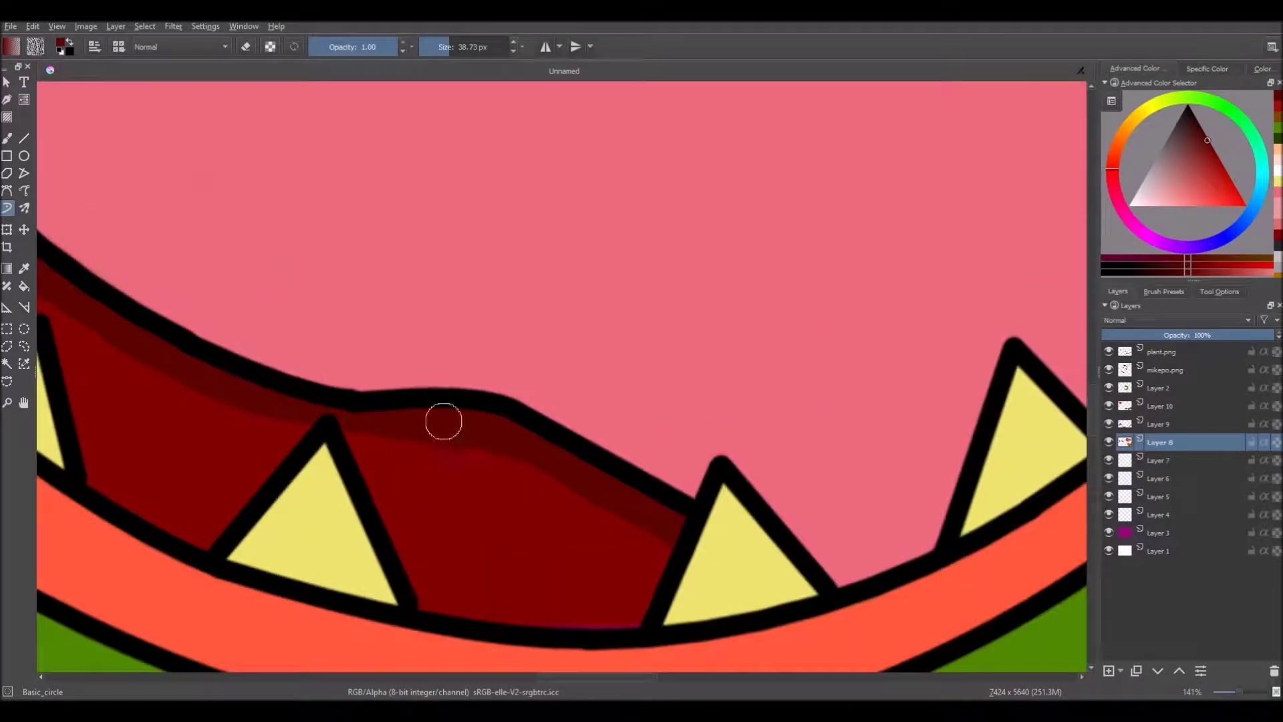
{"action": "left_click_drag", "start_coordinate": [375, 429], "coordinate": [501, 468]}
{"action": "scroll", "coordinate": [601, 552], "scroll_direction": "down", "scroll_amount": 7}
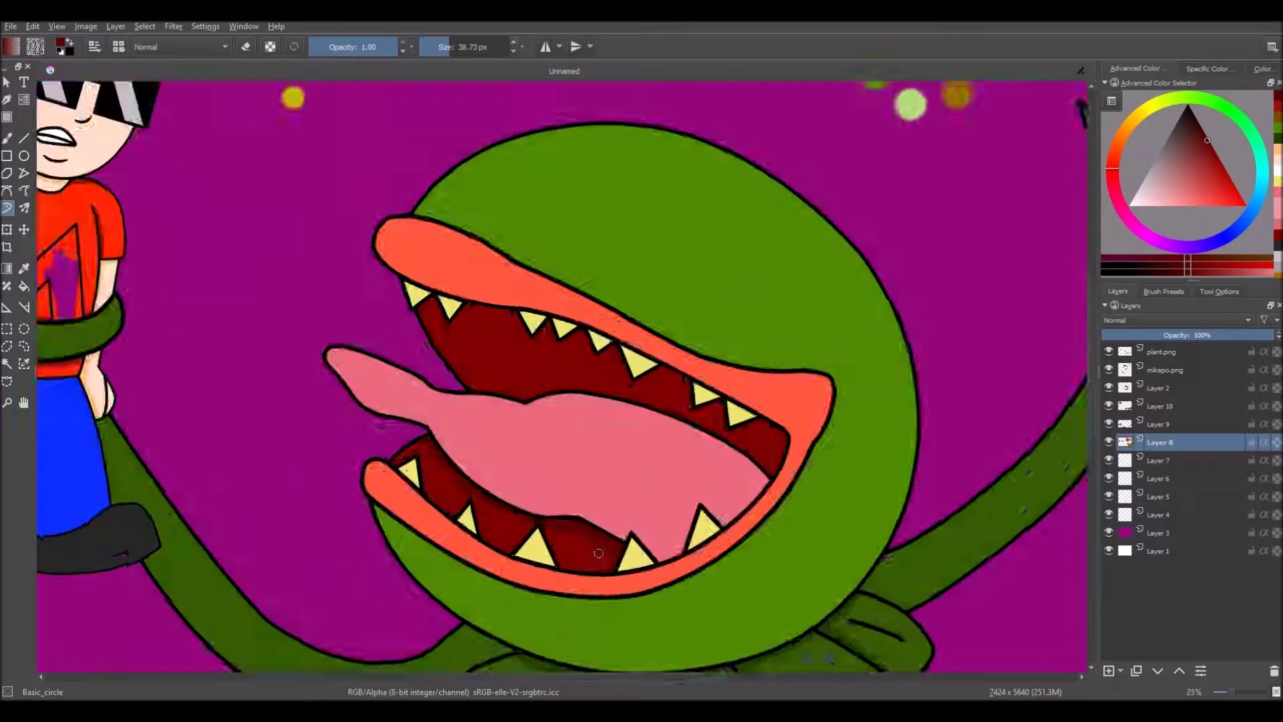
Reset the colors to default, swap white to the foreground and switch to Layer 10.
{"action": "scroll", "coordinate": [607, 551], "scroll_direction": "down", "scroll_amount": 1}
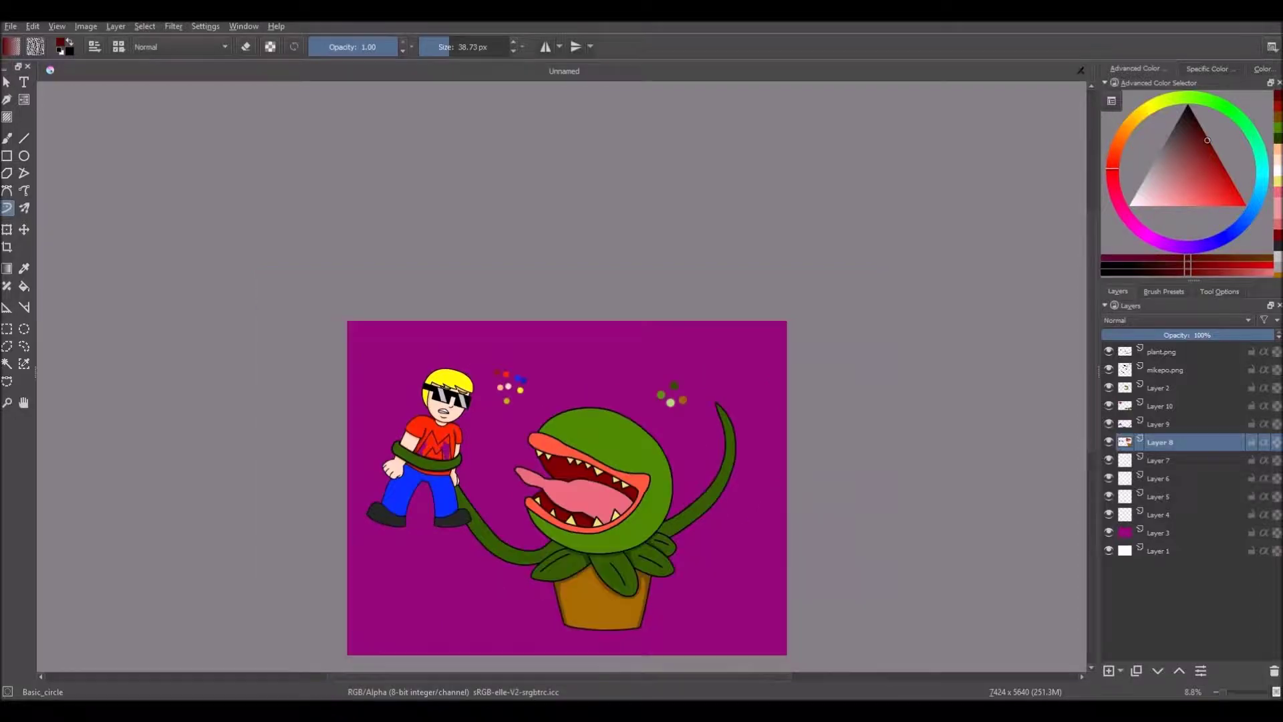
{"action": "scroll", "coordinate": [428, 455], "scroll_direction": "up", "scroll_amount": 5}
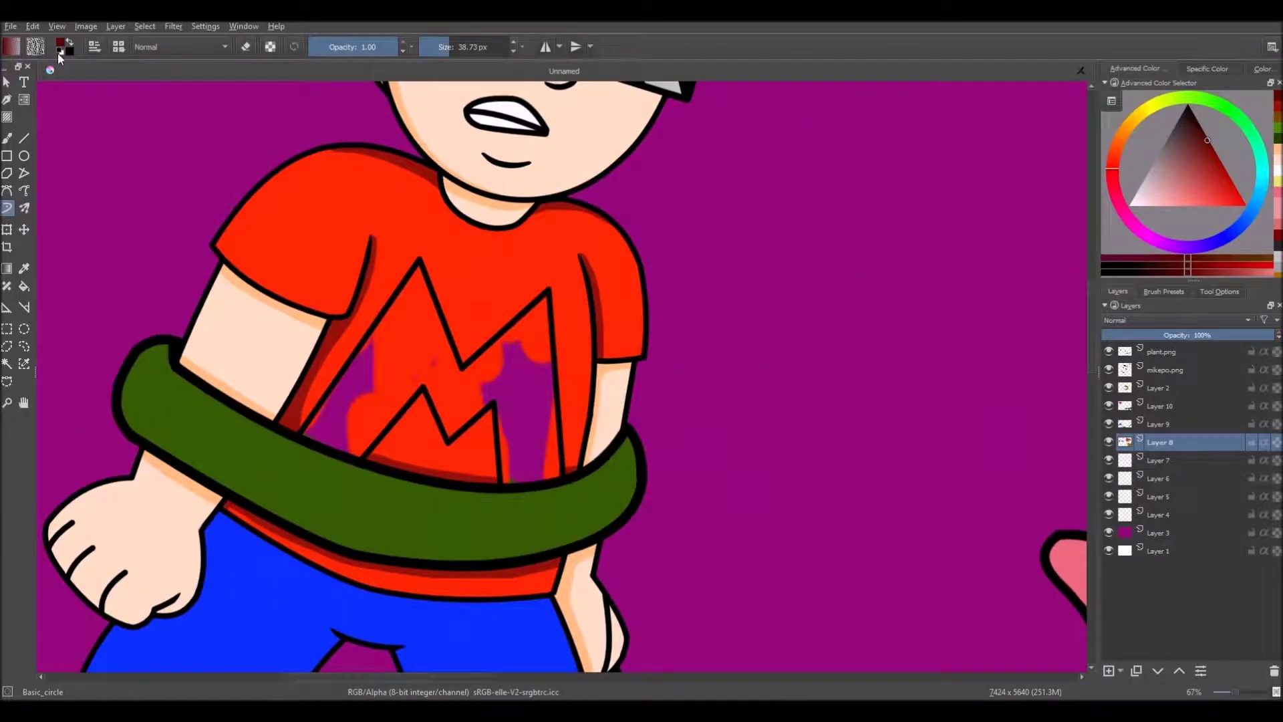
{"action": "left_click", "coordinate": [60, 52]}
{"action": "left_click", "coordinate": [69, 42]}
{"action": "scroll", "coordinate": [514, 324], "scroll_direction": "up", "scroll_amount": 3}
{"action": "left_click", "coordinate": [1154, 405]}
Paint the left leg of the shirt's M logo white with a 38.73 px brush.
{"action": "mouse_move", "coordinate": [264, 461]}
{"action": "left_mouse_down"}
{"action": "mouse_move", "coordinate": [246, 495]}
{"action": "mouse_move", "coordinate": [275, 539]}
{"action": "mouse_move", "coordinate": [330, 542]}
{"action": "mouse_move", "coordinate": [262, 467]}
{"action": "mouse_move", "coordinate": [325, 378]}
{"action": "mouse_move", "coordinate": [334, 489]}
{"action": "mouse_move", "coordinate": [349, 488]}
{"action": "mouse_move", "coordinate": [352, 406]}
{"action": "left_mouse_up"}
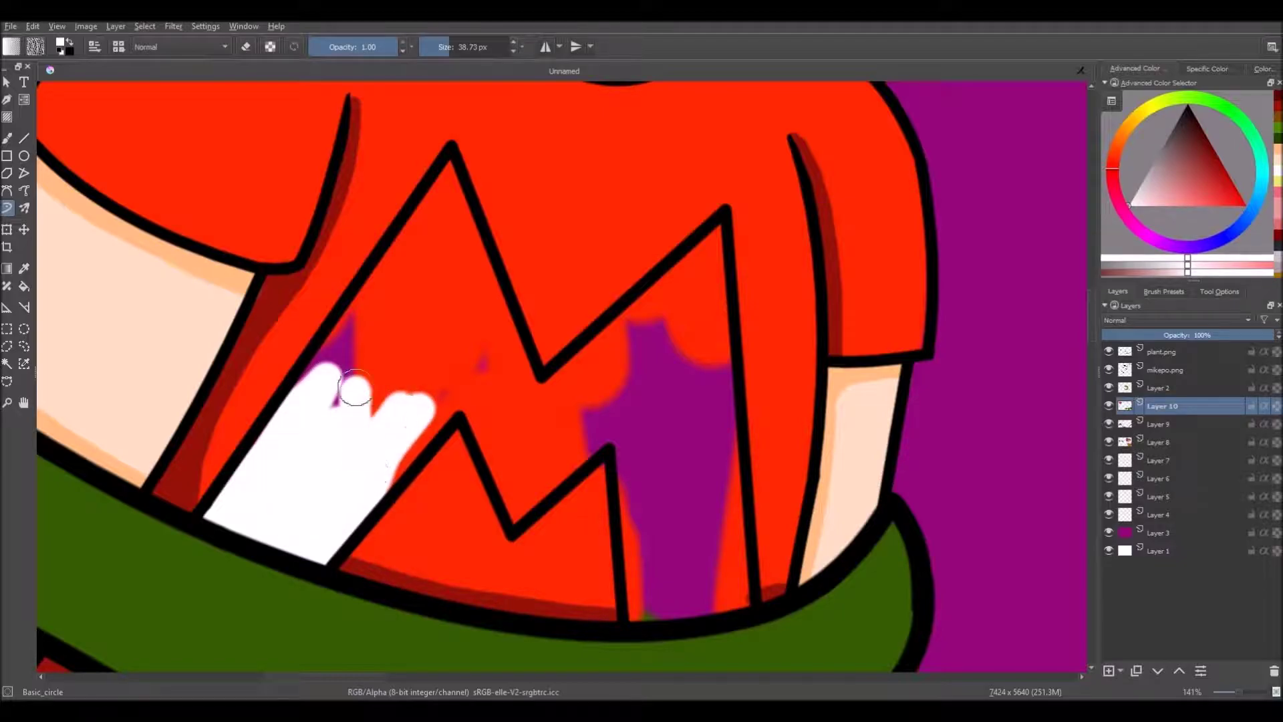
{"action": "scroll", "coordinate": [410, 415], "scroll_direction": "up", "scroll_amount": 3}
{"action": "mouse_move", "coordinate": [470, 563]}
{"action": "left_mouse_down"}
{"action": "mouse_move", "coordinate": [458, 338]}
{"action": "mouse_move", "coordinate": [467, 461]}
{"action": "left_mouse_up"}
{"action": "left_click_drag", "start_coordinate": [468, 461], "coordinate": [456, 240]}
{"action": "mouse_move", "coordinate": [467, 504]}
{"action": "left_mouse_down"}
{"action": "mouse_move", "coordinate": [558, 385]}
{"action": "mouse_move", "coordinate": [485, 448]}
{"action": "left_mouse_up"}
{"action": "left_click_drag", "start_coordinate": [486, 448], "coordinate": [436, 636]}
{"action": "mouse_move", "coordinate": [485, 333]}
{"action": "left_mouse_down"}
{"action": "mouse_move", "coordinate": [532, 475]}
{"action": "mouse_move", "coordinate": [611, 501]}
{"action": "left_mouse_up"}
{"action": "scroll", "coordinate": [554, 388], "scroll_direction": "down", "scroll_amount": 2}
{"action": "scroll", "coordinate": [534, 241], "scroll_direction": "up", "scroll_amount": 2}
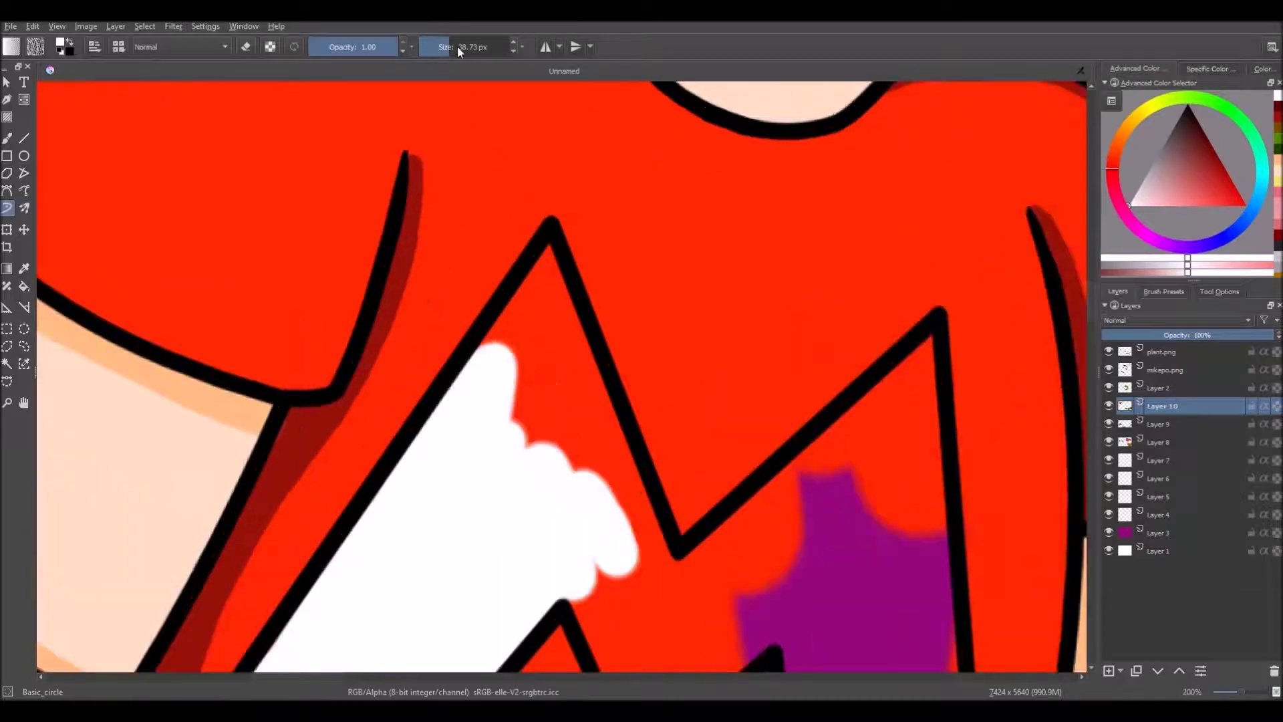
Paint the M logo's left peak and the adjoining inner diagonal white with a 23.32 px brush.
{"action": "left_click", "coordinate": [445, 52]}
{"action": "mouse_move", "coordinate": [542, 246]}
{"action": "left_mouse_down"}
{"action": "mouse_move", "coordinate": [483, 354]}
{"action": "mouse_move", "coordinate": [518, 452]}
{"action": "mouse_move", "coordinate": [551, 302]}
{"action": "mouse_move", "coordinate": [547, 374]}
{"action": "mouse_move", "coordinate": [552, 358]}
{"action": "mouse_move", "coordinate": [578, 535]}
{"action": "mouse_move", "coordinate": [627, 530]}
{"action": "left_mouse_up"}
{"action": "scroll", "coordinate": [628, 530], "scroll_direction": "down", "scroll_amount": 10}
{"action": "scroll", "coordinate": [597, 537], "scroll_direction": "up", "scroll_amount": 7}
{"action": "mouse_move", "coordinate": [580, 401]}
{"action": "left_mouse_down"}
{"action": "mouse_move", "coordinate": [575, 476]}
{"action": "mouse_move", "coordinate": [613, 495]}
{"action": "mouse_move", "coordinate": [670, 591]}
{"action": "left_mouse_up"}
{"action": "scroll", "coordinate": [592, 194], "scroll_direction": "down", "scroll_amount": 2}
{"action": "scroll", "coordinate": [589, 156], "scroll_direction": "up", "scroll_amount": 2}
{"action": "mouse_move", "coordinate": [588, 157]}
{"action": "left_mouse_down"}
{"action": "mouse_move", "coordinate": [670, 519]}
{"action": "mouse_move", "coordinate": [624, 303]}
{"action": "left_mouse_up"}
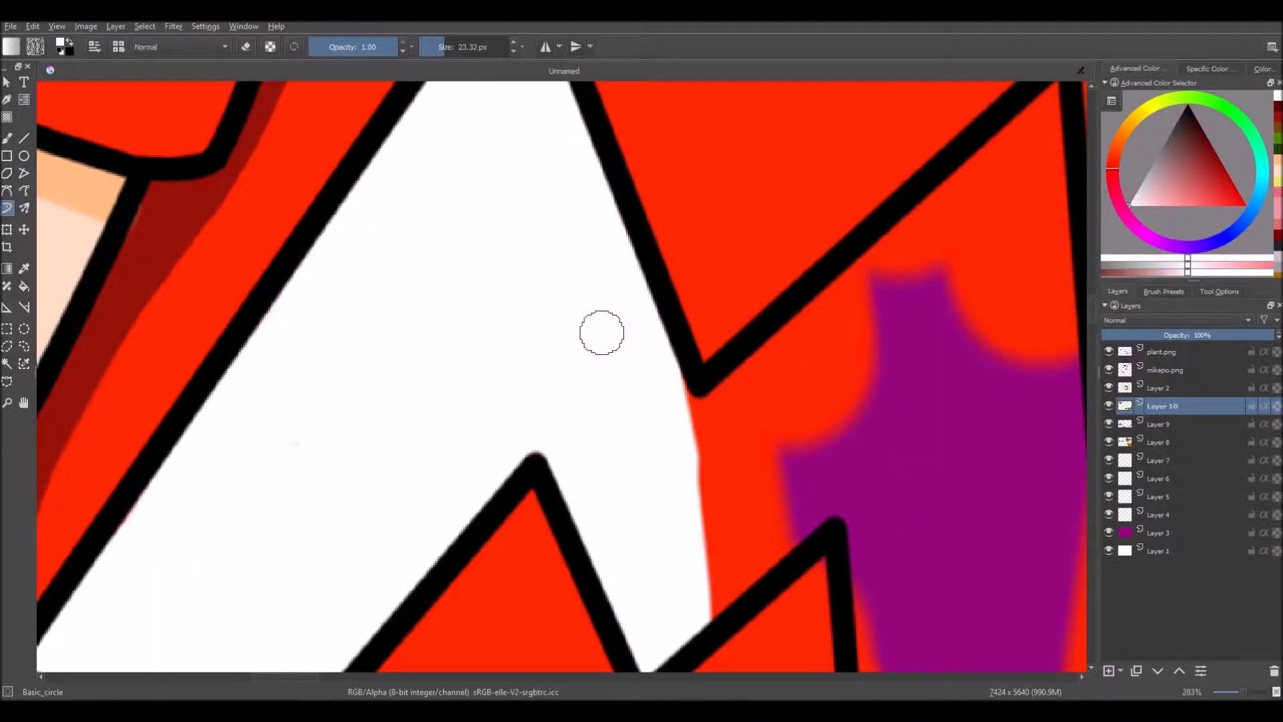
Reduce or adjust the brush size and paint the right half of the M logo white up to its outline.
{"action": "scroll", "coordinate": [624, 303], "scroll_direction": "down", "scroll_amount": 10}
{"action": "left_click", "coordinate": [448, 47]}
{"action": "scroll", "coordinate": [572, 370], "scroll_direction": "up", "scroll_amount": 8}
{"action": "mouse_move", "coordinate": [518, 323]}
{"action": "left_mouse_down"}
{"action": "mouse_move", "coordinate": [479, 404]}
{"action": "mouse_move", "coordinate": [479, 361]}
{"action": "mouse_move", "coordinate": [556, 458]}
{"action": "left_mouse_up"}
{"action": "scroll", "coordinate": [555, 458], "scroll_direction": "down", "scroll_amount": 5}
{"action": "scroll", "coordinate": [555, 468], "scroll_direction": "up", "scroll_amount": 4}
{"action": "mouse_move", "coordinate": [595, 321]}
{"action": "left_mouse_down"}
{"action": "mouse_move", "coordinate": [618, 338]}
{"action": "mouse_move", "coordinate": [653, 592]}
{"action": "mouse_move", "coordinate": [679, 504]}
{"action": "mouse_move", "coordinate": [673, 244]}
{"action": "mouse_move", "coordinate": [381, 487]}
{"action": "mouse_move", "coordinate": [588, 372]}
{"action": "left_mouse_up"}
{"action": "scroll", "coordinate": [649, 267], "scroll_direction": "down", "scroll_amount": 3}
{"action": "scroll", "coordinate": [655, 241], "scroll_direction": "up", "scroll_amount": 5}
{"action": "scroll", "coordinate": [587, 372], "scroll_direction": "down", "scroll_amount": 5}
{"action": "scroll", "coordinate": [589, 442], "scroll_direction": "up", "scroll_amount": 3}
{"action": "mouse_move", "coordinate": [628, 568]}
{"action": "left_mouse_down"}
{"action": "mouse_move", "coordinate": [633, 613]}
{"action": "mouse_move", "coordinate": [654, 592]}
{"action": "mouse_move", "coordinate": [693, 619]}
{"action": "mouse_move", "coordinate": [687, 464]}
{"action": "mouse_move", "coordinate": [693, 516]}
{"action": "mouse_move", "coordinate": [658, 352]}
{"action": "left_mouse_up"}
Touch up the remaining gaps in the white M logo with a 6.64 px brush.
{"action": "scroll", "coordinate": [693, 515], "scroll_direction": "up", "scroll_amount": 2}
{"action": "scroll", "coordinate": [660, 302], "scroll_direction": "down", "scroll_amount": 4}
{"action": "left_click_drag", "start_coordinate": [604, 186], "coordinate": [601, 185], "text": "shift"}
{"action": "scroll", "coordinate": [657, 247], "scroll_direction": "up", "scroll_amount": 4}
{"action": "mouse_move", "coordinate": [658, 264]}
{"action": "left_mouse_down"}
{"action": "mouse_move", "coordinate": [647, 306]}
{"action": "mouse_move", "coordinate": [677, 309]}
{"action": "left_mouse_up"}
{"action": "scroll", "coordinate": [676, 309], "scroll_direction": "down", "scroll_amount": 8}
Select the character's line-art layer, swap black to the foreground and activate the Line tool.
{"action": "scroll", "coordinate": [695, 361], "scroll_direction": "up", "scroll_amount": 6}
{"action": "left_click", "coordinate": [1183, 374]}
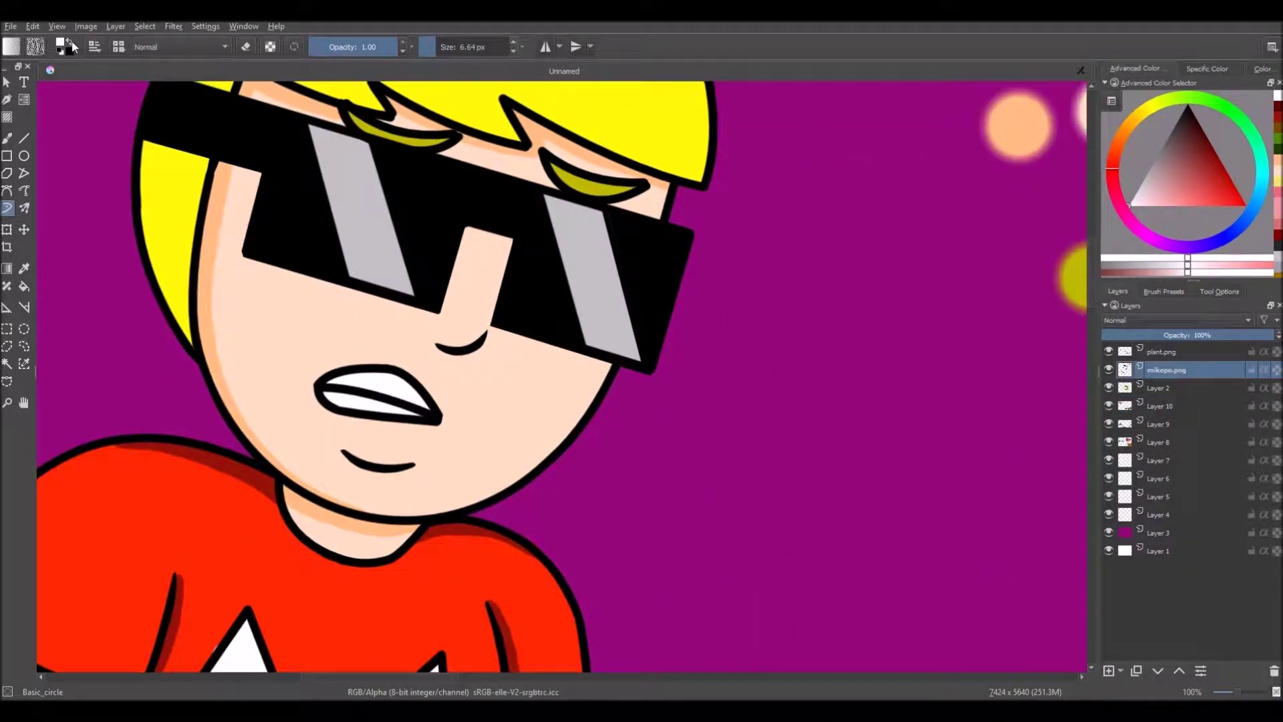
{"action": "left_click", "coordinate": [71, 42]}
{"action": "key", "text": "v"}
{"action": "scroll", "coordinate": [568, 195], "scroll_direction": "up", "scroll_amount": 1}
{"action": "left_click_drag", "start_coordinate": [612, 399], "coordinate": [612, 399]}
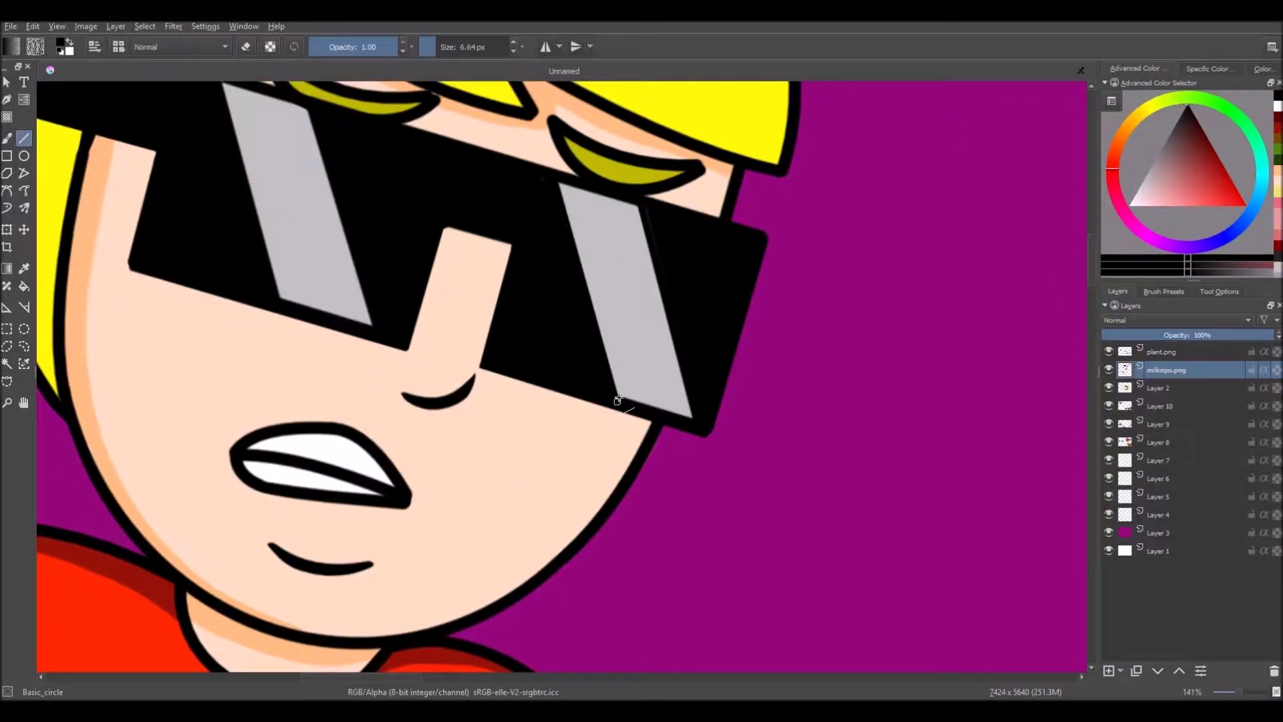
{"action": "scroll", "coordinate": [617, 400], "scroll_direction": "down", "scroll_amount": 1}
{"action": "key", "text": "ctrl+z"}
Draw a thin straight black line along the lower edge of the sunglasses' right lens, beneath the gray reflection.
{"action": "scroll", "coordinate": [607, 291], "scroll_direction": "up", "scroll_amount": 1}
{"action": "left_click_drag", "start_coordinate": [637, 446], "coordinate": [637, 446]}
{"action": "scroll", "coordinate": [507, 361], "scroll_direction": "down", "scroll_amount": 6}
{"action": "scroll", "coordinate": [512, 363], "scroll_direction": "up", "scroll_amount": 6}
{"action": "scroll", "coordinate": [610, 435], "scroll_direction": "down", "scroll_amount": 4}
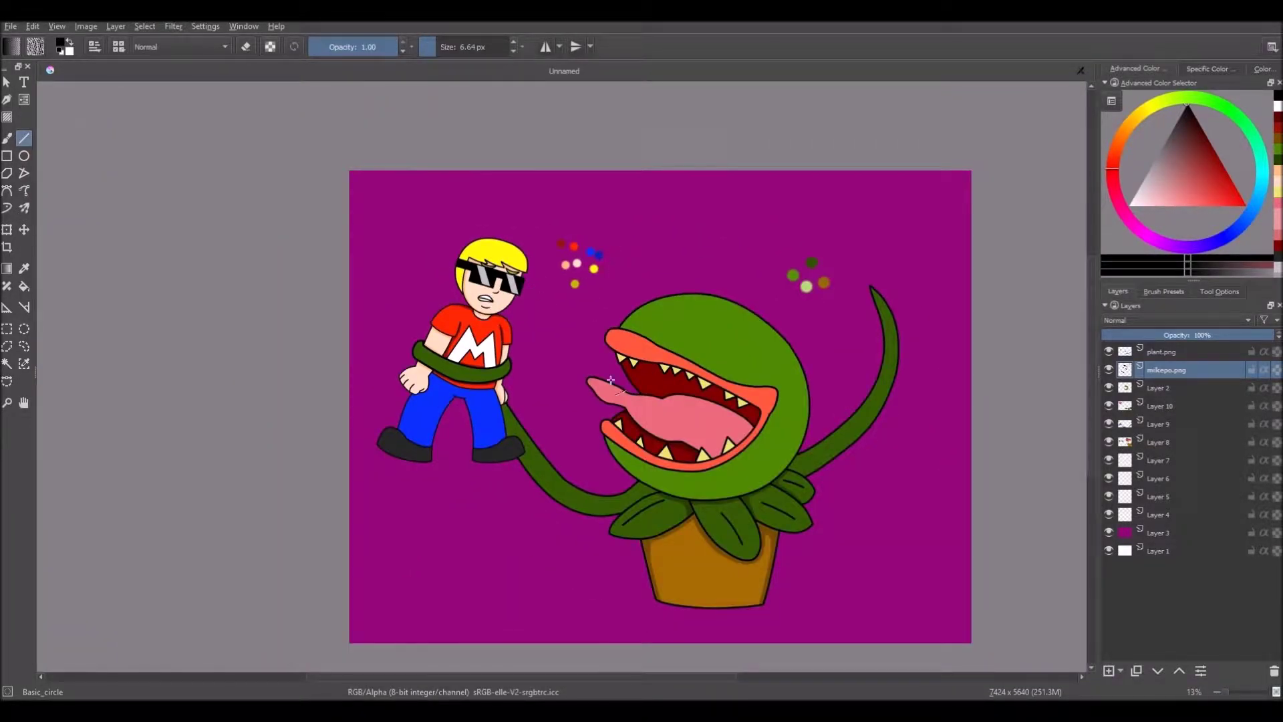
Sample a green from the plant, select Layer 9, check what it contains by toggling its visibility, and resize the freehand brush.
{"action": "scroll", "coordinate": [670, 506], "scroll_direction": "up", "scroll_amount": 1}
{"action": "left_click", "coordinate": [23, 268]}
{"action": "left_click", "coordinate": [925, 407]}
{"action": "left_click", "coordinate": [1145, 423]}
{"action": "left_click", "coordinate": [1109, 422]}
{"action": "left_click", "coordinate": [1109, 422]}
{"action": "left_click", "coordinate": [7, 207]}
{"action": "left_click", "coordinate": [438, 46]}
Sample the dark green leaf shadow beneath the plant's head and set the freehand brush to 28.53 px.
{"action": "left_click", "coordinate": [23, 268]}
{"action": "scroll", "coordinate": [571, 487], "scroll_direction": "up", "scroll_amount": 2}
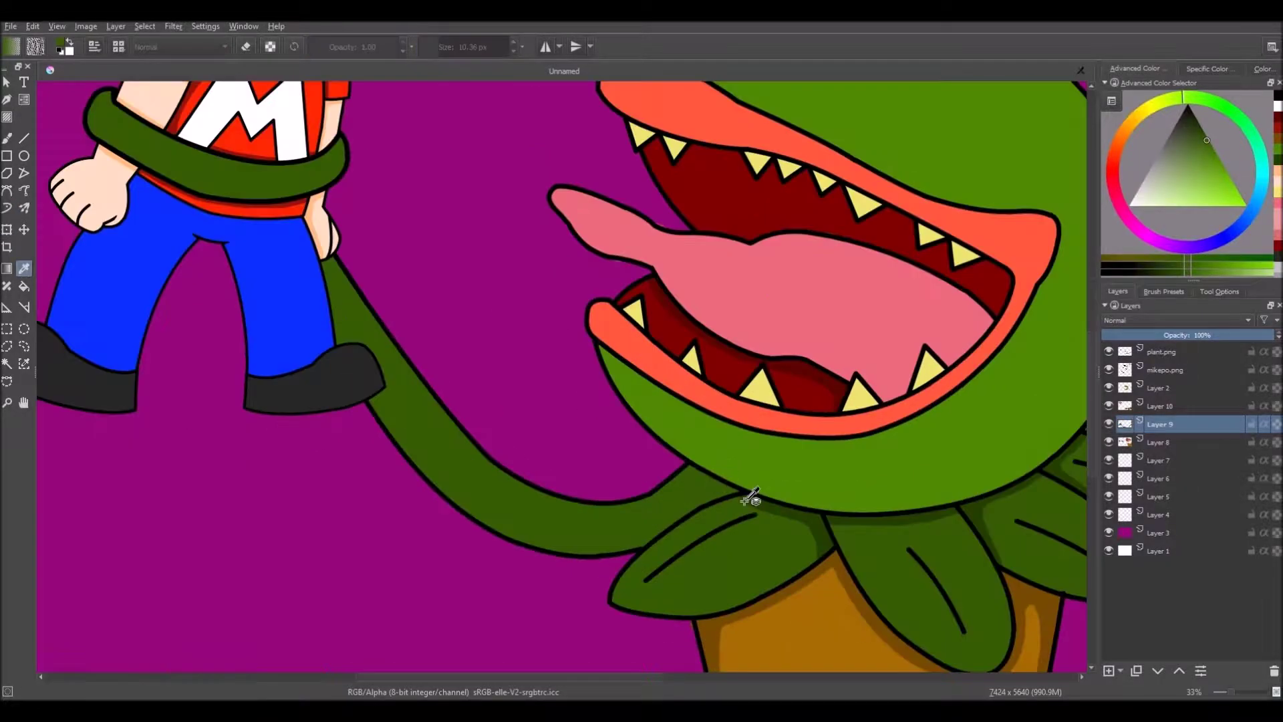
{"action": "left_click", "coordinate": [752, 498]}
{"action": "left_click", "coordinate": [5, 193]}
{"action": "left_click", "coordinate": [449, 46]}
{"action": "left_click", "coordinate": [7, 207]}
{"action": "scroll", "coordinate": [327, 299], "scroll_direction": "up", "scroll_amount": 4}
{"action": "left_click", "coordinate": [445, 48]}
Paint a dark green shadow on the vine along the character's trouser leg and around the toe of the shoe.
{"action": "mouse_move", "coordinate": [309, 146]}
{"action": "left_mouse_down"}
{"action": "mouse_move", "coordinate": [323, 168]}
{"action": "mouse_move", "coordinate": [445, 52]}
{"action": "mouse_move", "coordinate": [321, 231]}
{"action": "mouse_move", "coordinate": [450, 53]}
{"action": "mouse_move", "coordinate": [315, 173]}
{"action": "mouse_move", "coordinate": [364, 479]}
{"action": "left_mouse_up"}
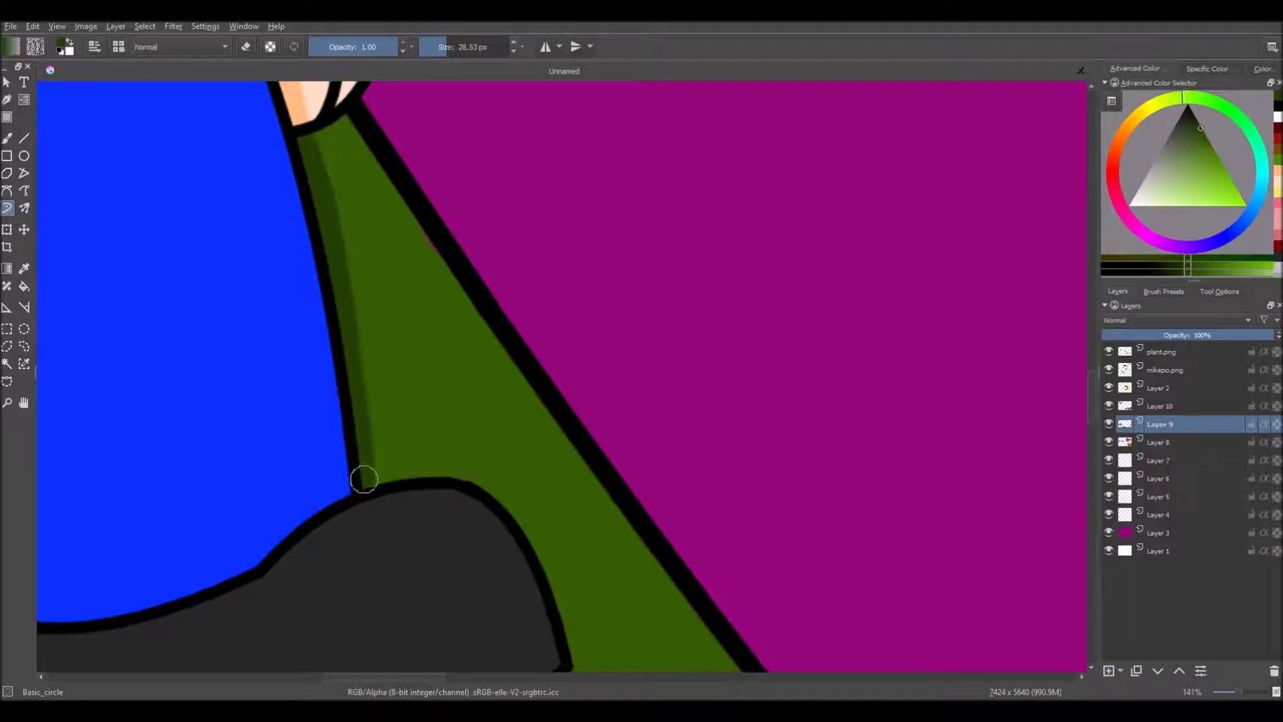
{"action": "left_click_drag", "start_coordinate": [353, 370], "coordinate": [364, 413]}
{"action": "scroll", "coordinate": [365, 413], "scroll_direction": "down", "scroll_amount": 6}
{"action": "scroll", "coordinate": [384, 424], "scroll_direction": "up", "scroll_amount": 6}
{"action": "mouse_move", "coordinate": [244, 375]}
{"action": "left_mouse_down"}
{"action": "mouse_move", "coordinate": [316, 391]}
{"action": "mouse_move", "coordinate": [461, 561]}
{"action": "left_mouse_up"}
{"action": "scroll", "coordinate": [461, 561], "scroll_direction": "down", "scroll_amount": 7}
{"action": "scroll", "coordinate": [445, 351], "scroll_direction": "up", "scroll_amount": 7}
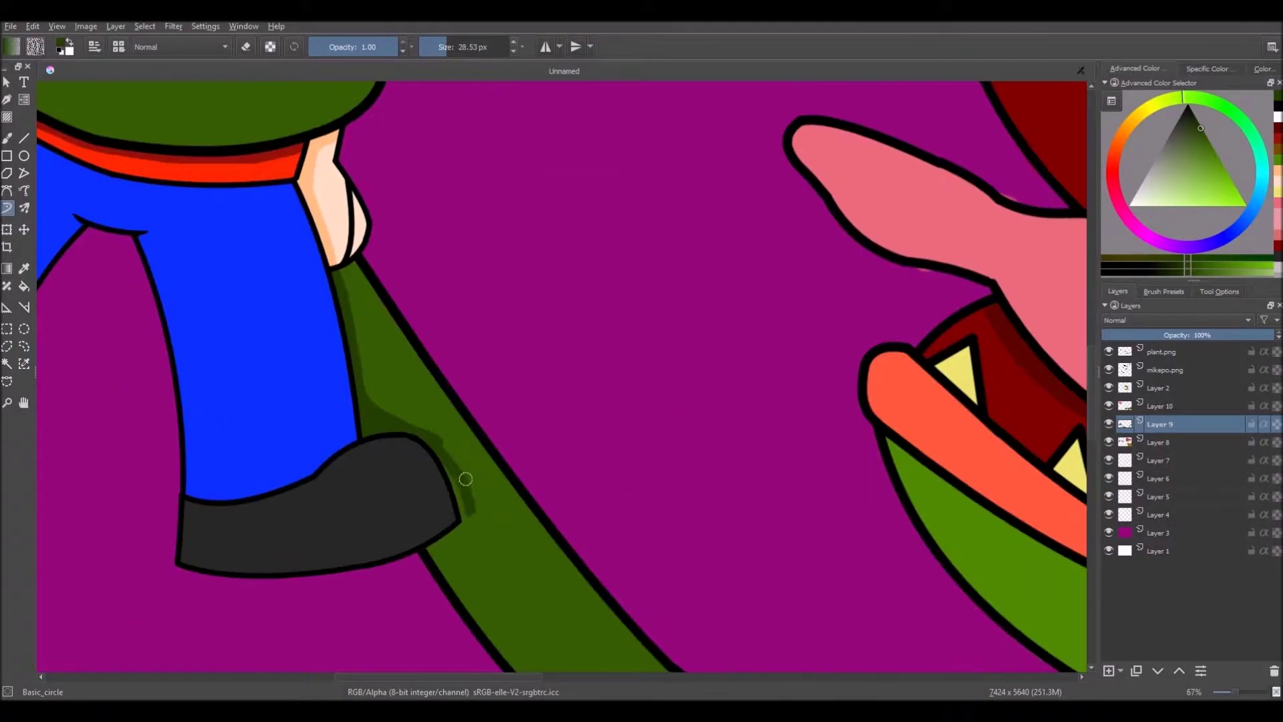
{"action": "left_click_drag", "start_coordinate": [449, 309], "coordinate": [446, 376]}
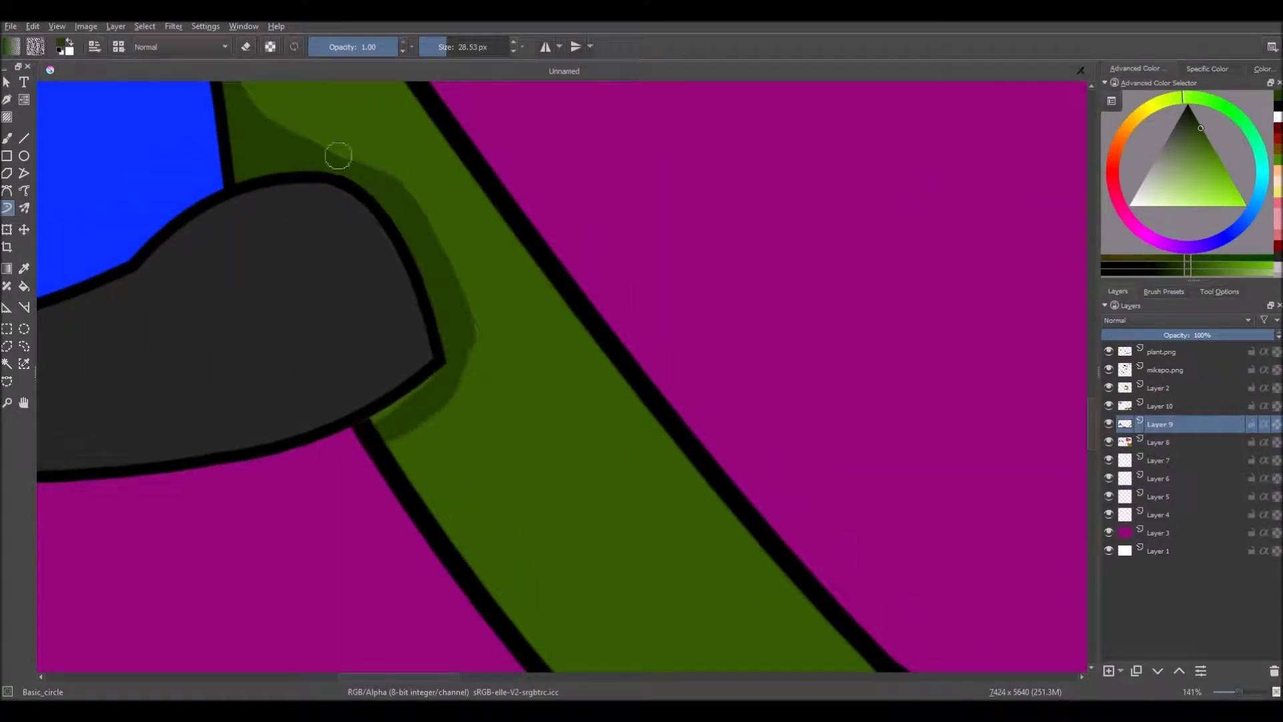
Paint dark green shading on the vine where it meets the underside of the plant's head and the neighbouring leaf.
{"action": "scroll", "coordinate": [398, 404], "scroll_direction": "down", "scroll_amount": 7}
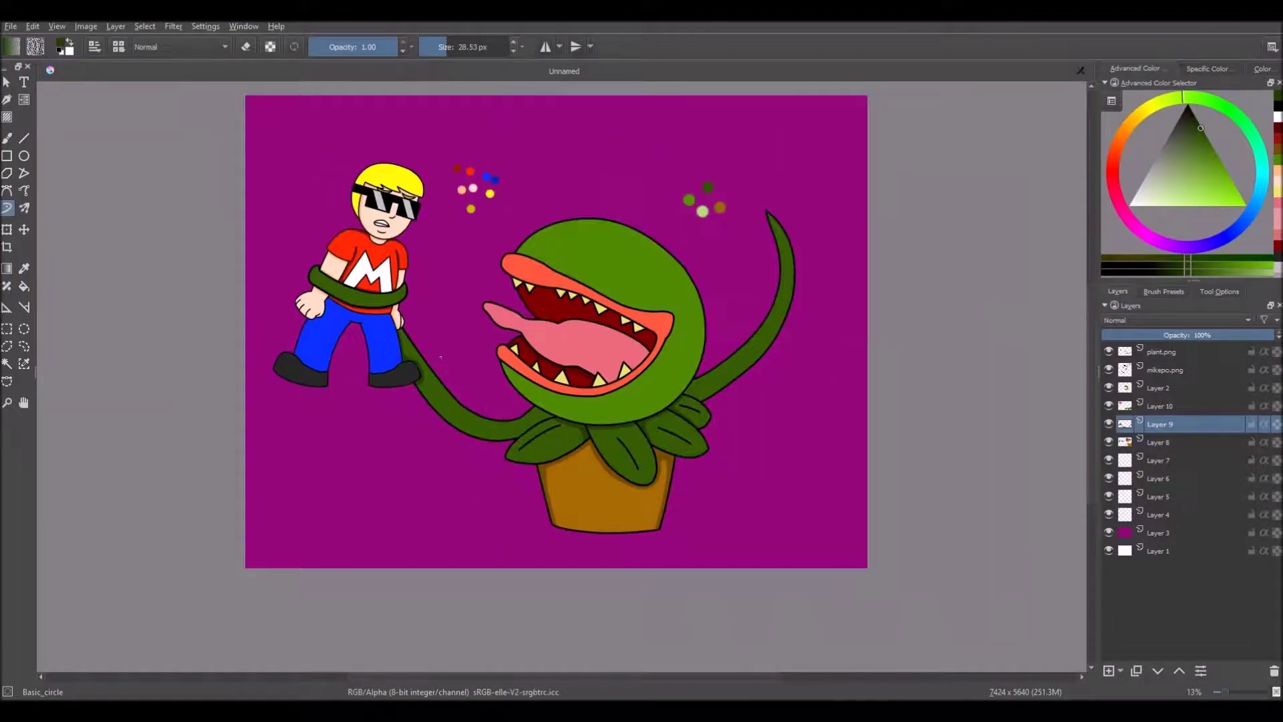
{"action": "scroll", "coordinate": [467, 321], "scroll_direction": "up", "scroll_amount": 8}
{"action": "mouse_move", "coordinate": [427, 317]}
{"action": "left_mouse_down"}
{"action": "mouse_move", "coordinate": [596, 420]}
{"action": "mouse_move", "coordinate": [742, 471]}
{"action": "left_mouse_up"}
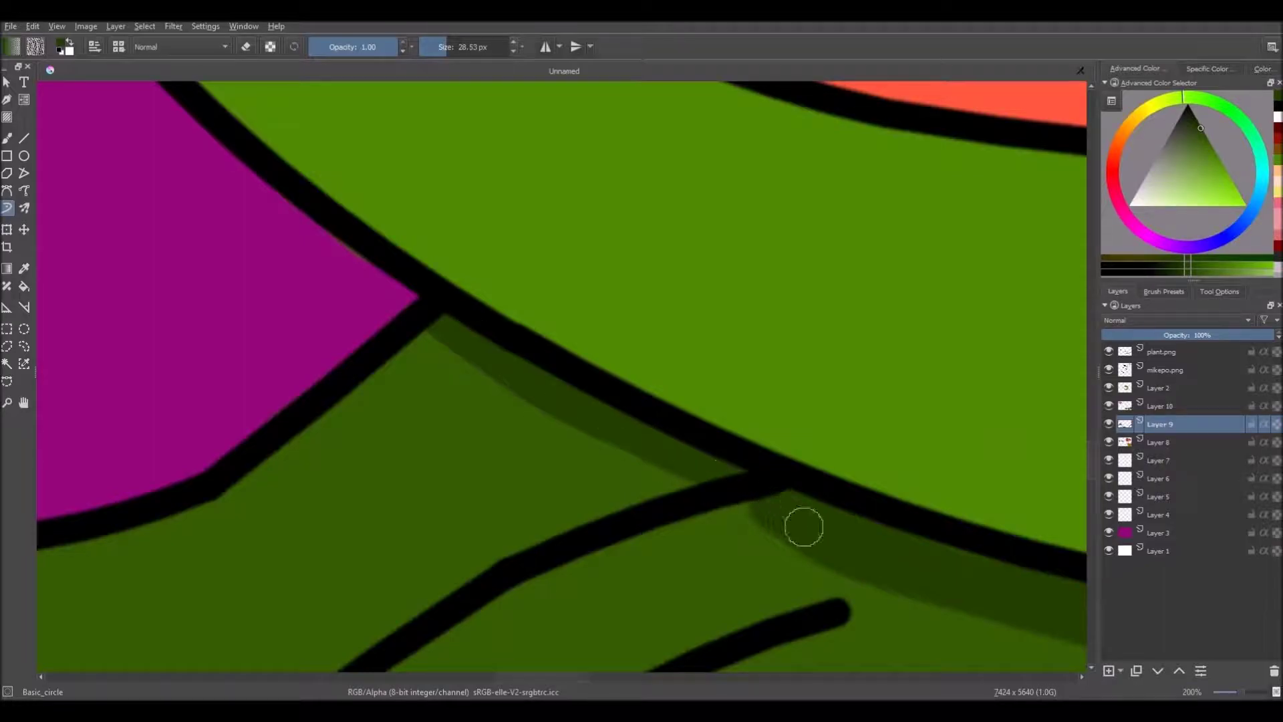
{"action": "scroll", "coordinate": [798, 525], "scroll_direction": "down", "scroll_amount": 7}
{"action": "scroll", "coordinate": [851, 318], "scroll_direction": "up", "scroll_amount": 6}
{"action": "mouse_move", "coordinate": [919, 302]}
{"action": "left_mouse_down"}
{"action": "mouse_move", "coordinate": [636, 430]}
{"action": "mouse_move", "coordinate": [479, 536]}
{"action": "left_mouse_up"}
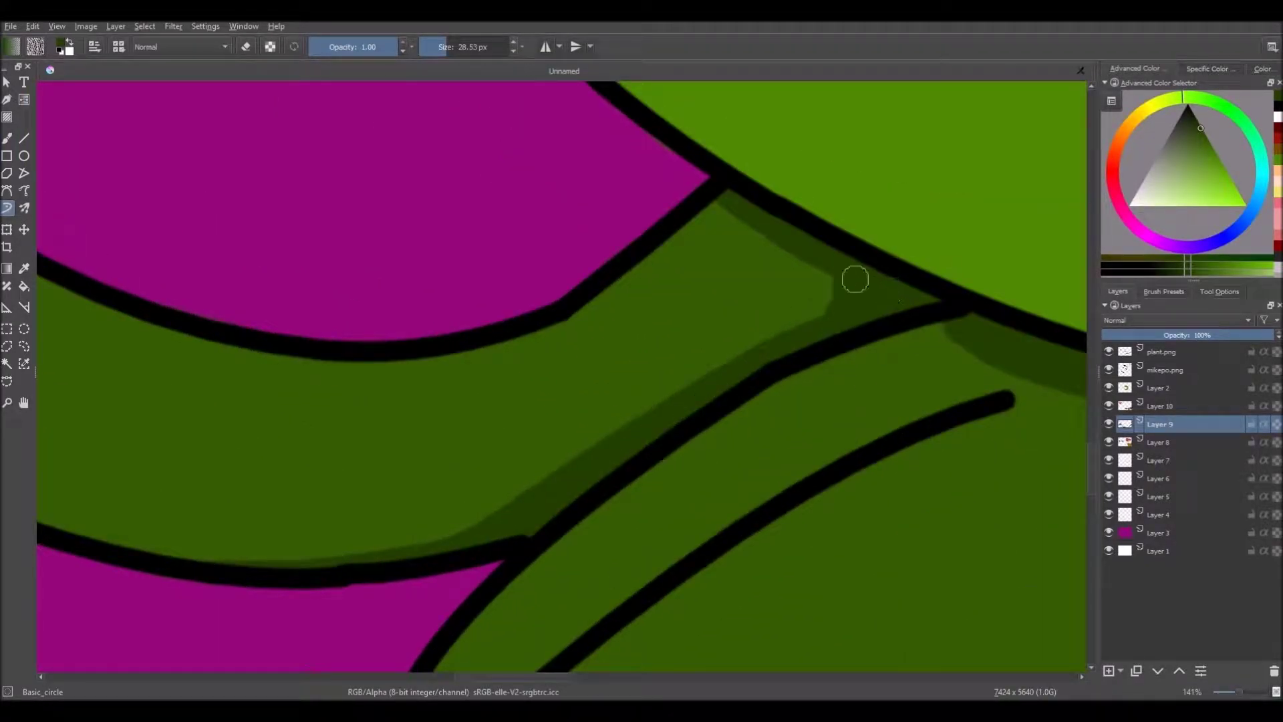
{"action": "scroll", "coordinate": [731, 372], "scroll_direction": "down", "scroll_amount": 7}
{"action": "scroll", "coordinate": [788, 338], "scroll_direction": "up", "scroll_amount": 6}
Paint a continuous dark green shadow along the lower edge of the vine holding the character, up to the leaf.
{"action": "mouse_move", "coordinate": [788, 339]}
{"action": "left_mouse_down"}
{"action": "mouse_move", "coordinate": [472, 324]}
{"action": "mouse_move", "coordinate": [80, 130]}
{"action": "left_mouse_up"}
{"action": "scroll", "coordinate": [493, 407], "scroll_direction": "down", "scroll_amount": 6}
{"action": "scroll", "coordinate": [457, 384], "scroll_direction": "up", "scroll_amount": 7}
{"action": "mouse_move", "coordinate": [378, 372]}
{"action": "left_mouse_down"}
{"action": "mouse_move", "coordinate": [859, 541]}
{"action": "mouse_move", "coordinate": [1002, 567]}
{"action": "left_mouse_up"}
{"action": "scroll", "coordinate": [859, 541], "scroll_direction": "down", "scroll_amount": 7}
{"action": "scroll", "coordinate": [776, 515], "scroll_direction": "up", "scroll_amount": 7}
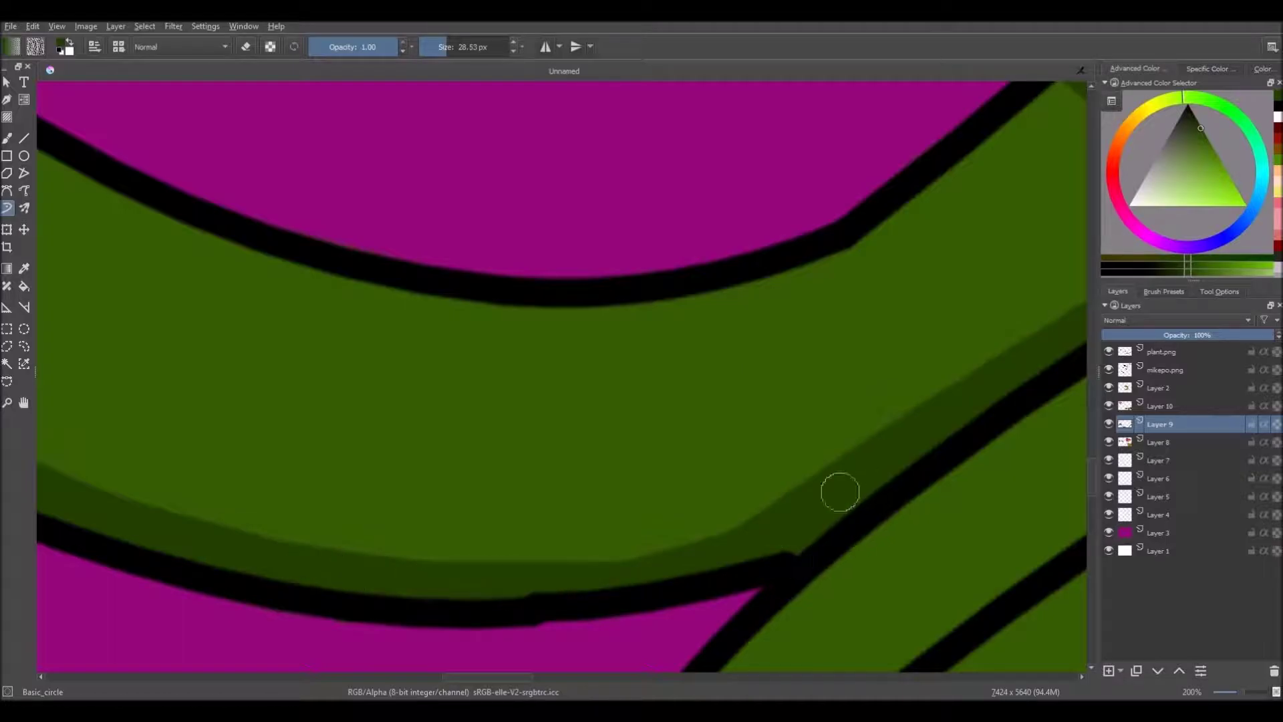
{"action": "mouse_move", "coordinate": [822, 495]}
{"action": "left_mouse_down"}
{"action": "mouse_move", "coordinate": [682, 550]}
{"action": "mouse_move", "coordinate": [293, 538]}
{"action": "mouse_move", "coordinate": [73, 477]}
{"action": "left_mouse_up"}
{"action": "scroll", "coordinate": [74, 478], "scroll_direction": "down", "scroll_amount": 7}
{"action": "scroll", "coordinate": [321, 522], "scroll_direction": "up", "scroll_amount": 7}
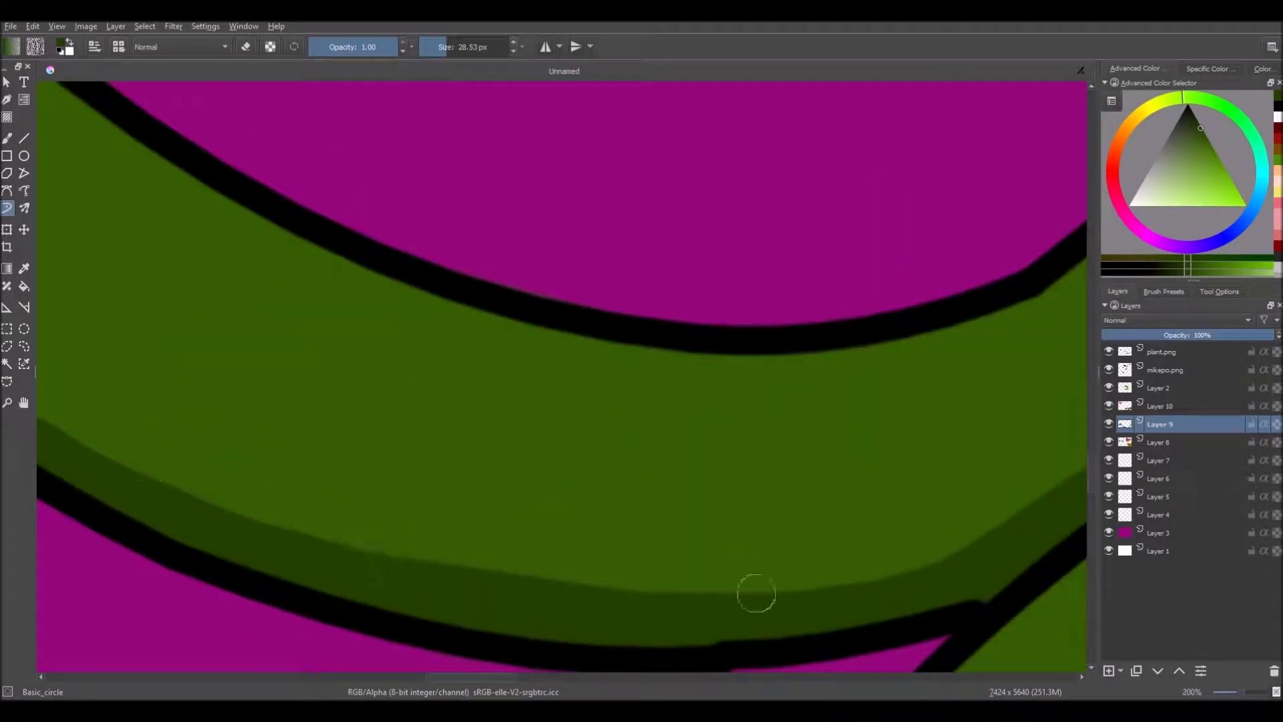
{"action": "scroll", "coordinate": [816, 605], "scroll_direction": "down", "scroll_amount": 7}
{"action": "scroll", "coordinate": [693, 493], "scroll_direction": "up", "scroll_amount": 6}
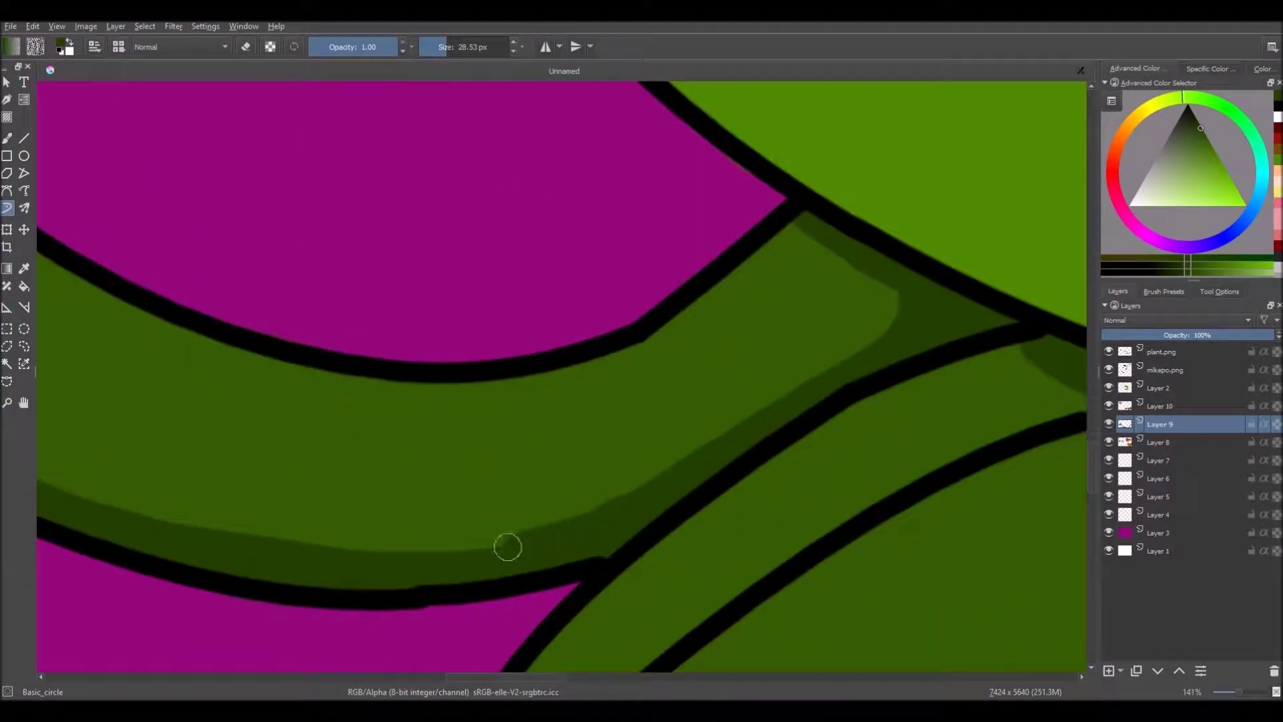
{"action": "scroll", "coordinate": [294, 554], "scroll_direction": "down", "scroll_amount": 7}
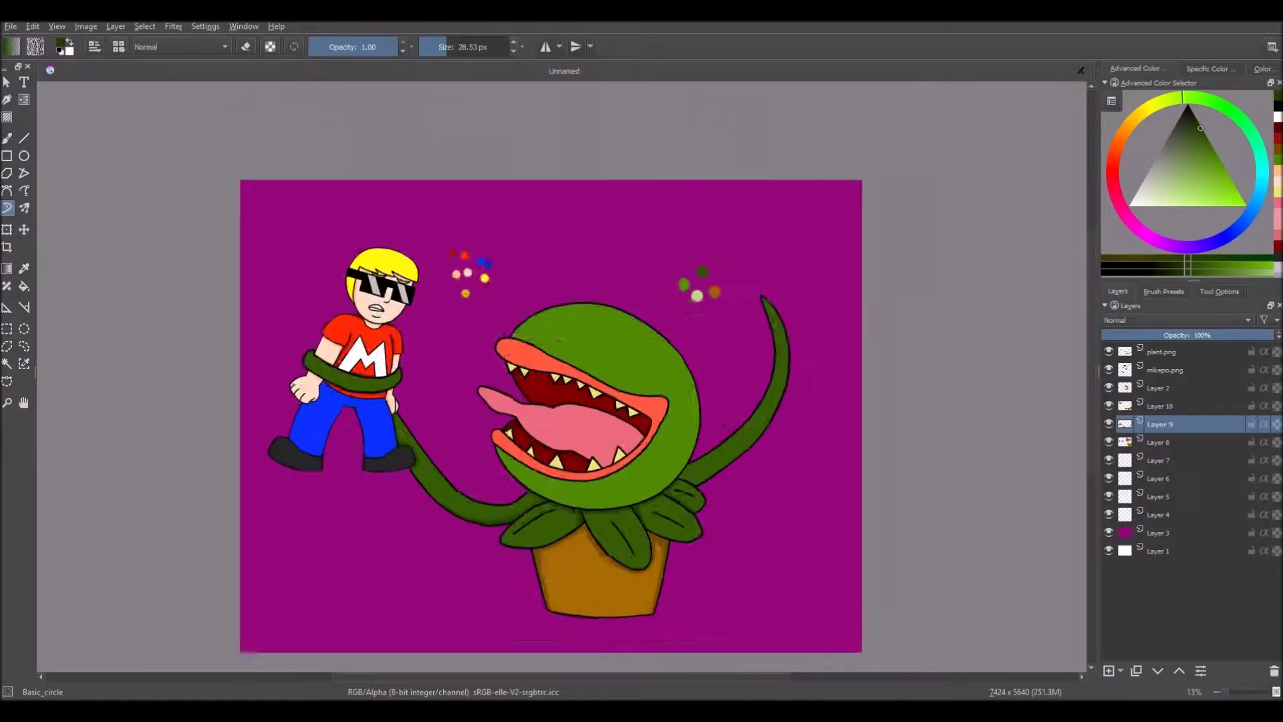
Paint dark green shading at the base of the free vine behind the plant's head and along its lower edge.
{"action": "scroll", "coordinate": [449, 344], "scroll_direction": "up", "scroll_amount": 8}
{"action": "scroll", "coordinate": [618, 474], "scroll_direction": "down", "scroll_amount": 9}
{"action": "scroll", "coordinate": [651, 456], "scroll_direction": "up", "scroll_amount": 7}
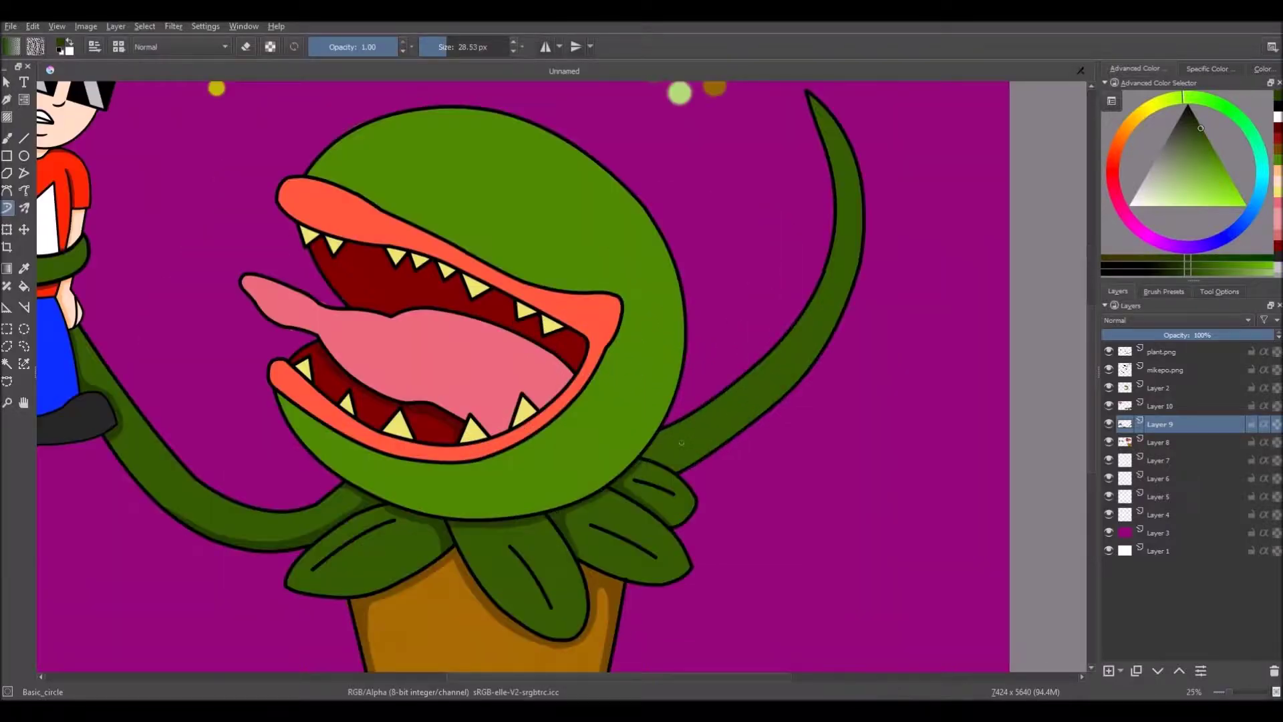
{"action": "left_click_drag", "start_coordinate": [628, 400], "coordinate": [580, 465]}
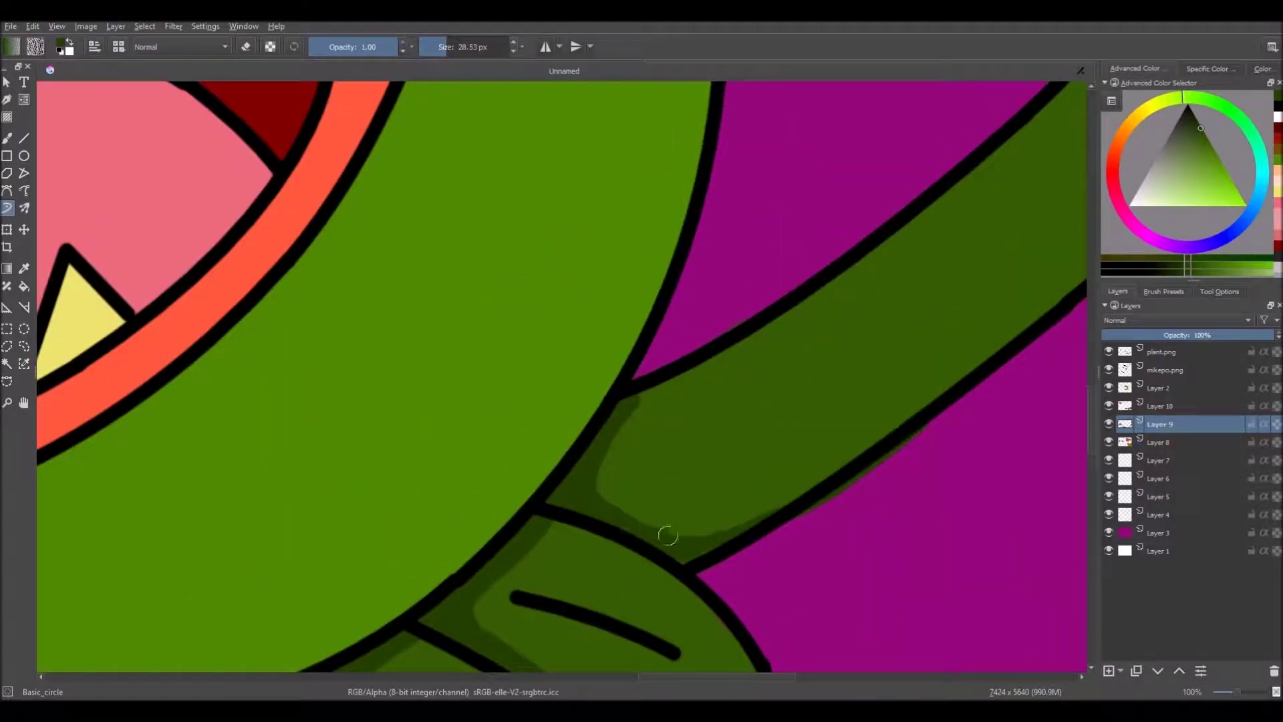
{"action": "scroll", "coordinate": [654, 534], "scroll_direction": "down", "scroll_amount": 7}
{"action": "scroll", "coordinate": [673, 550], "scroll_direction": "up", "scroll_amount": 7}
{"action": "mouse_move", "coordinate": [835, 438]}
{"action": "left_mouse_down"}
{"action": "mouse_move", "coordinate": [675, 552]}
{"action": "mouse_move", "coordinate": [526, 629]}
{"action": "left_mouse_up"}
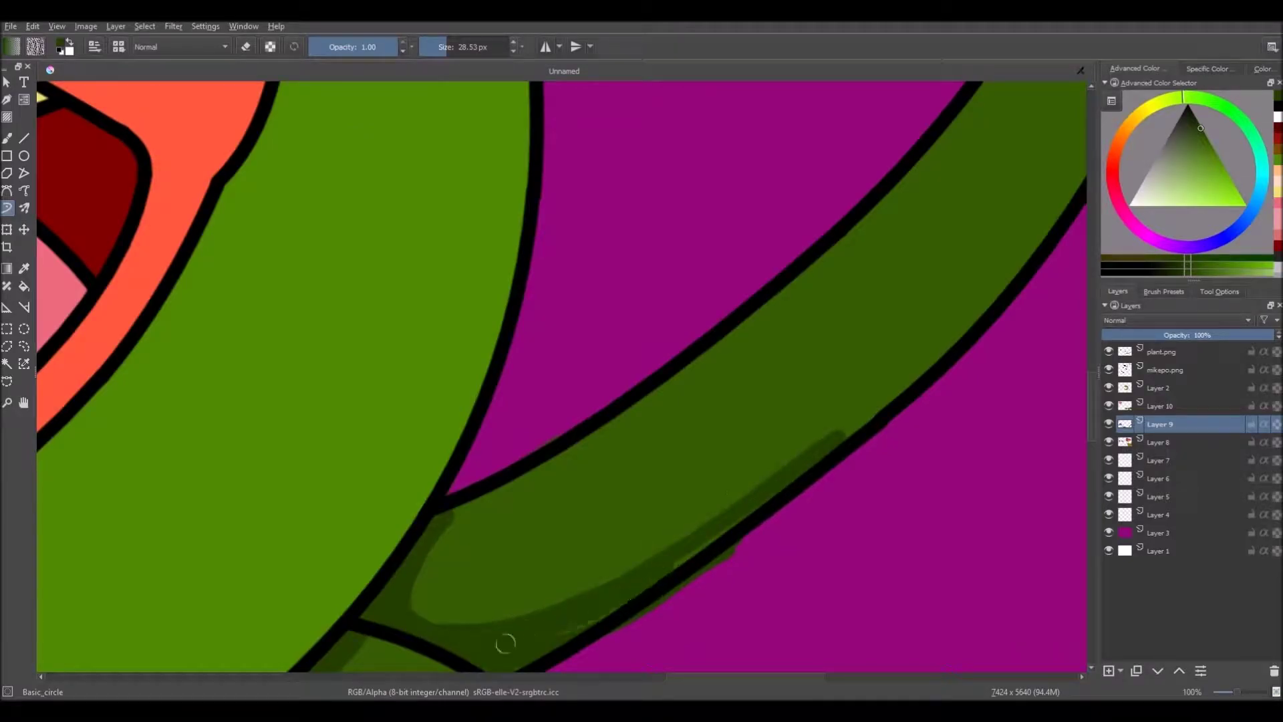
{"action": "scroll", "coordinate": [435, 573], "scroll_direction": "up", "scroll_amount": 3}
{"action": "scroll", "coordinate": [500, 624], "scroll_direction": "down", "scroll_amount": 10}
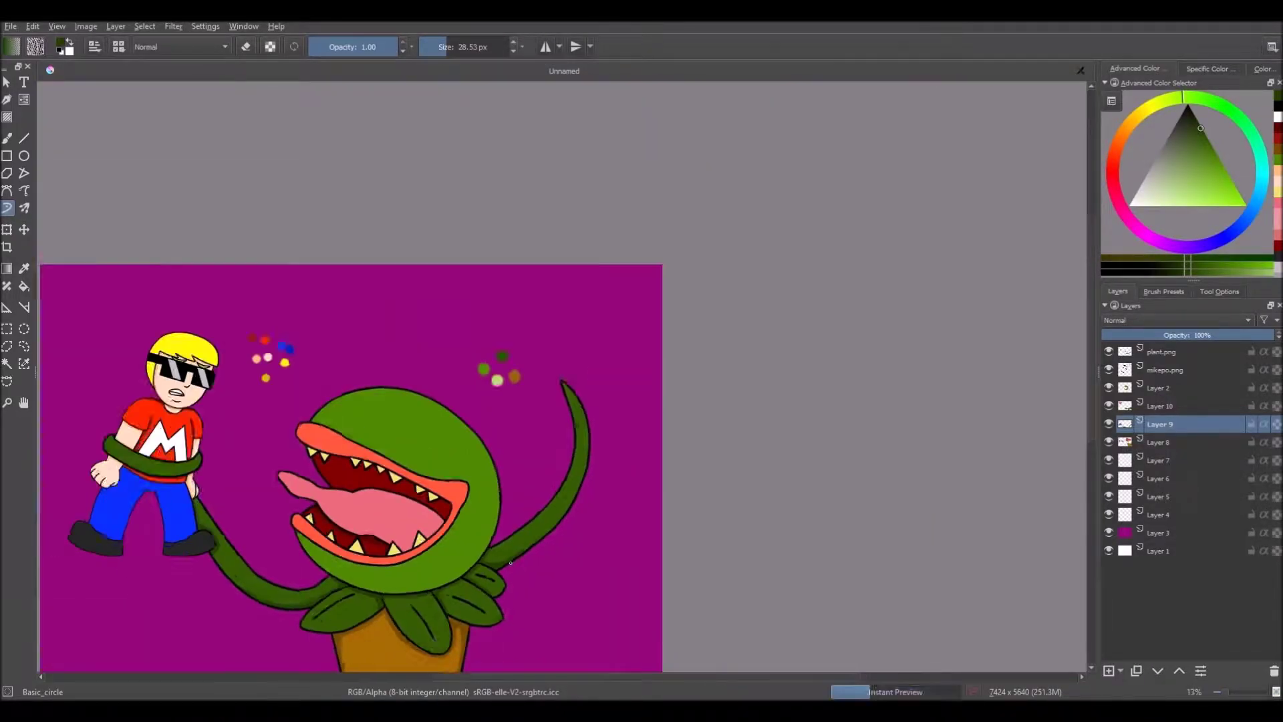
Erase the dark green overflow outside the lower outline of the free vine beside the plant's head.
{"action": "scroll", "coordinate": [281, 429], "scroll_direction": "up", "scroll_amount": 6}
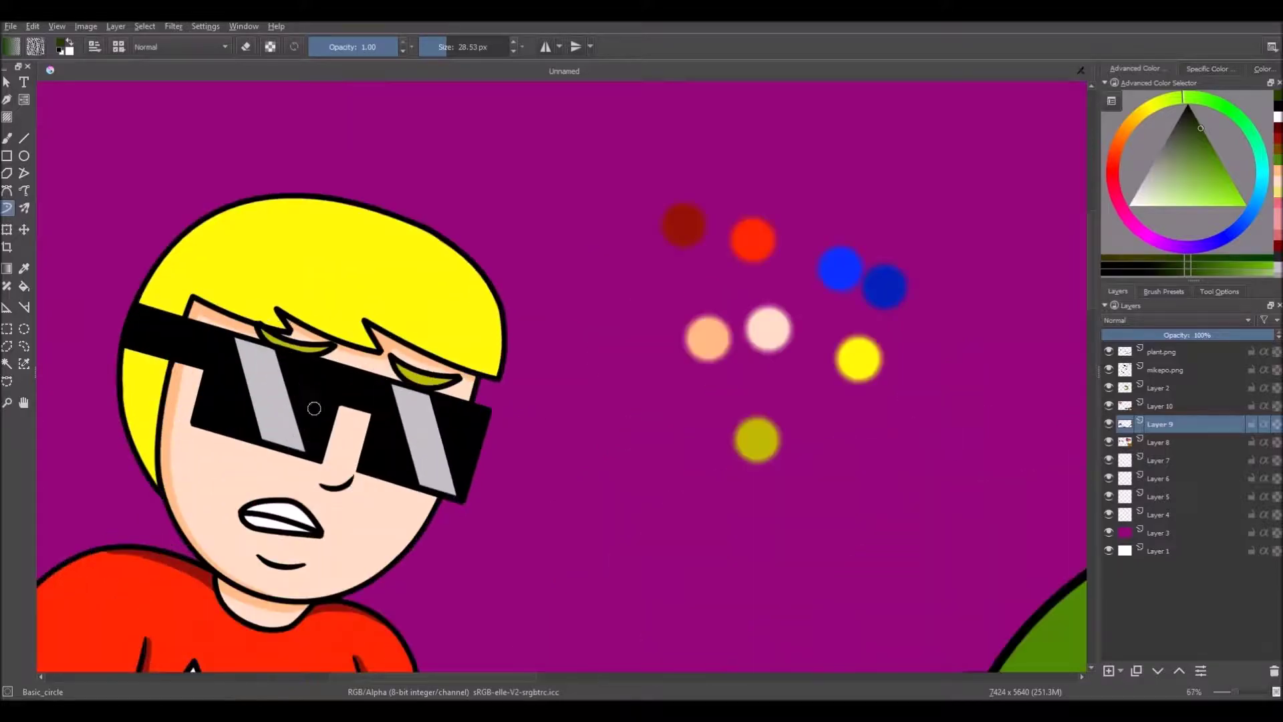
{"action": "scroll", "coordinate": [305, 433], "scroll_direction": "down", "scroll_amount": 8}
{"action": "scroll", "coordinate": [290, 448], "scroll_direction": "up", "scroll_amount": 8}
{"action": "scroll", "coordinate": [374, 454], "scroll_direction": "down", "scroll_amount": 4}
{"action": "scroll", "coordinate": [459, 489], "scroll_direction": "up", "scroll_amount": 2}
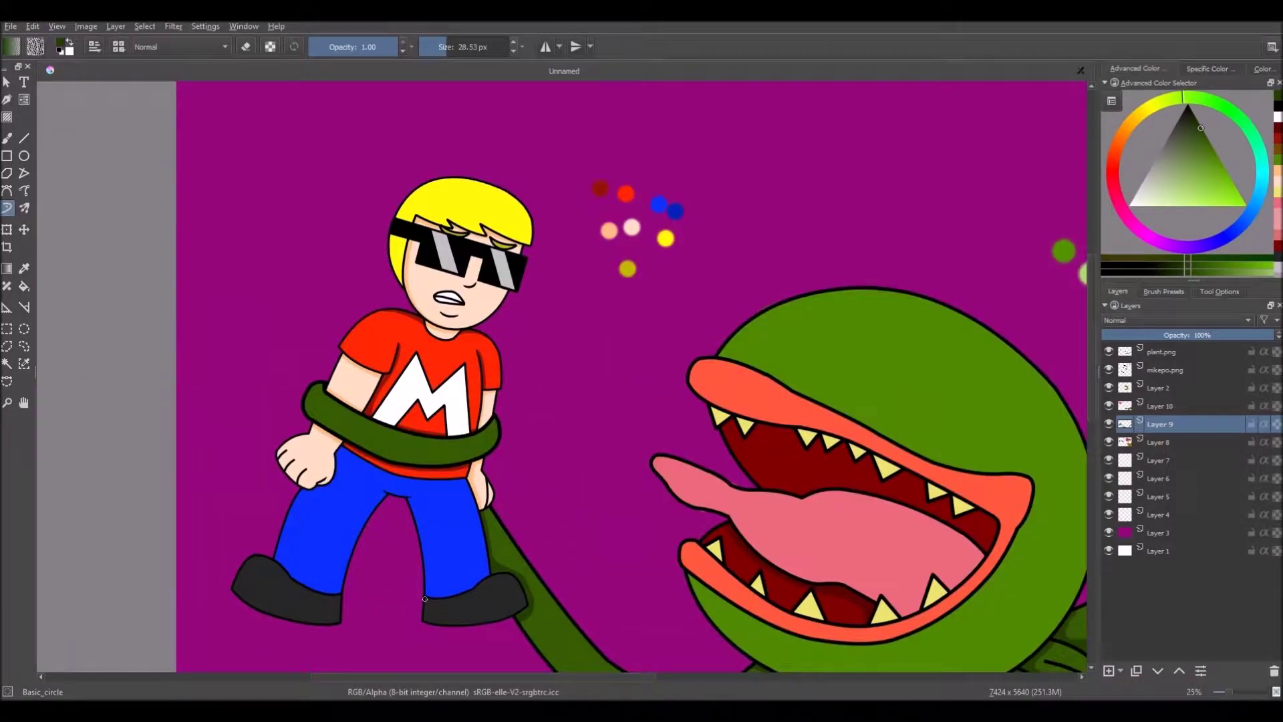
{"action": "scroll", "coordinate": [427, 501], "scroll_direction": "down", "scroll_amount": 4}
{"action": "scroll", "coordinate": [502, 594], "scroll_direction": "up", "scroll_amount": 3}
{"action": "scroll", "coordinate": [756, 518], "scroll_direction": "up", "scroll_amount": 5}
{"action": "left_click", "coordinate": [246, 46]}
{"action": "scroll", "coordinate": [745, 481], "scroll_direction": "up", "scroll_amount": 4}
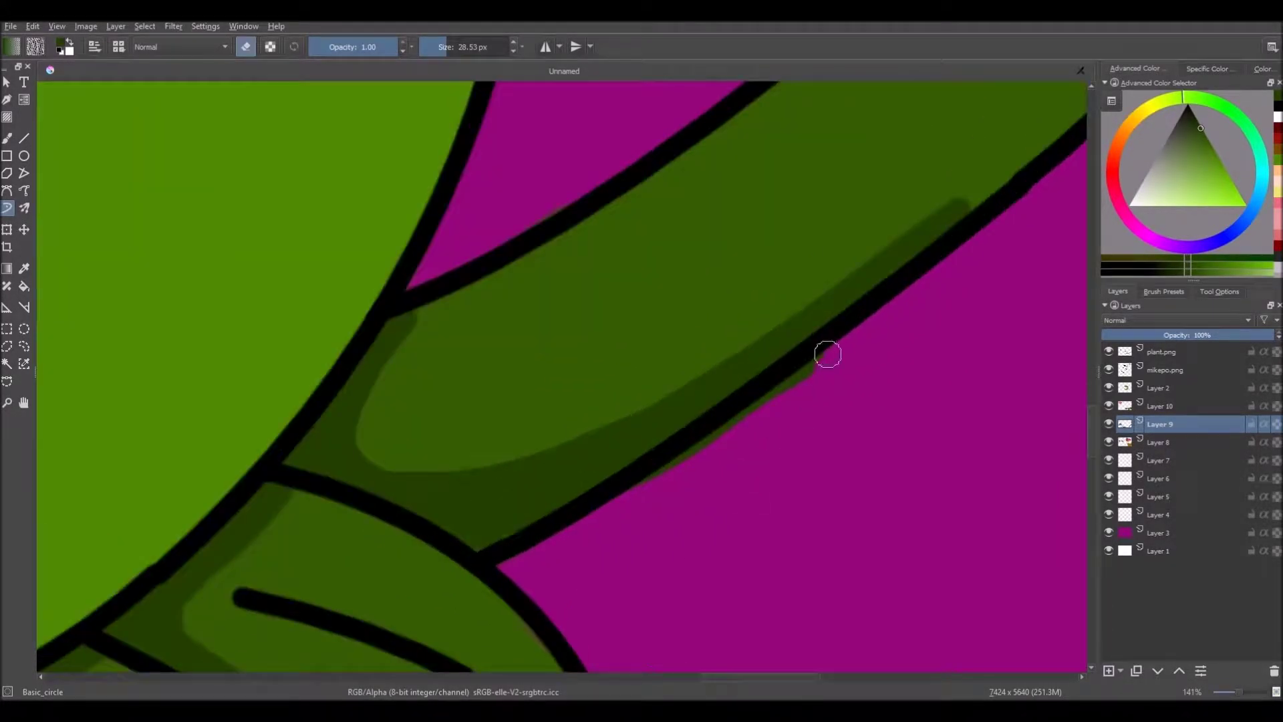
{"action": "scroll", "coordinate": [480, 538], "scroll_direction": "down", "scroll_amount": 3}
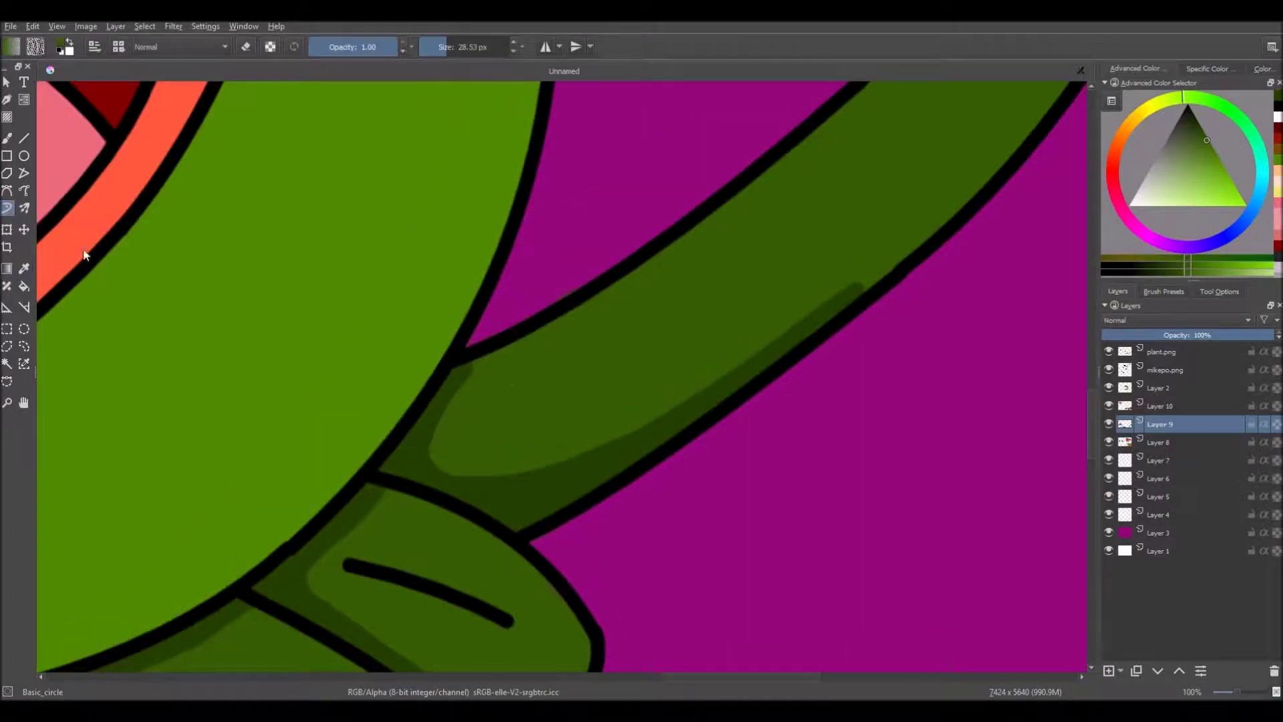
Paint over the end of the free vine's shadow with the vine's base green to taper it smoothly.
{"action": "scroll", "coordinate": [375, 420], "scroll_direction": "up", "scroll_amount": 4}
{"action": "scroll", "coordinate": [415, 397], "scroll_direction": "down", "scroll_amount": 1}
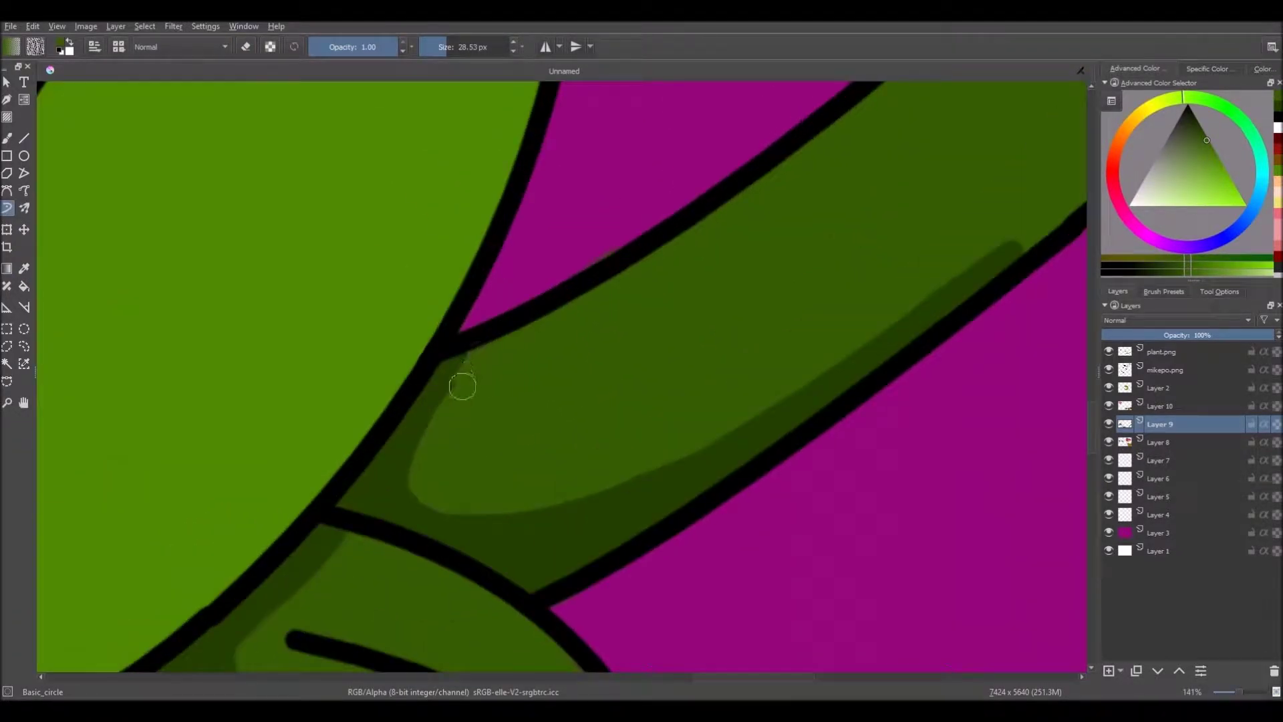
{"action": "scroll", "coordinate": [1062, 257], "scroll_direction": "up", "scroll_amount": 2}
{"action": "mouse_move", "coordinate": [922, 249]}
{"action": "left_mouse_down"}
{"action": "mouse_move", "coordinate": [773, 309]}
{"action": "mouse_move", "coordinate": [787, 314]}
{"action": "mouse_move", "coordinate": [537, 487]}
{"action": "left_mouse_up"}
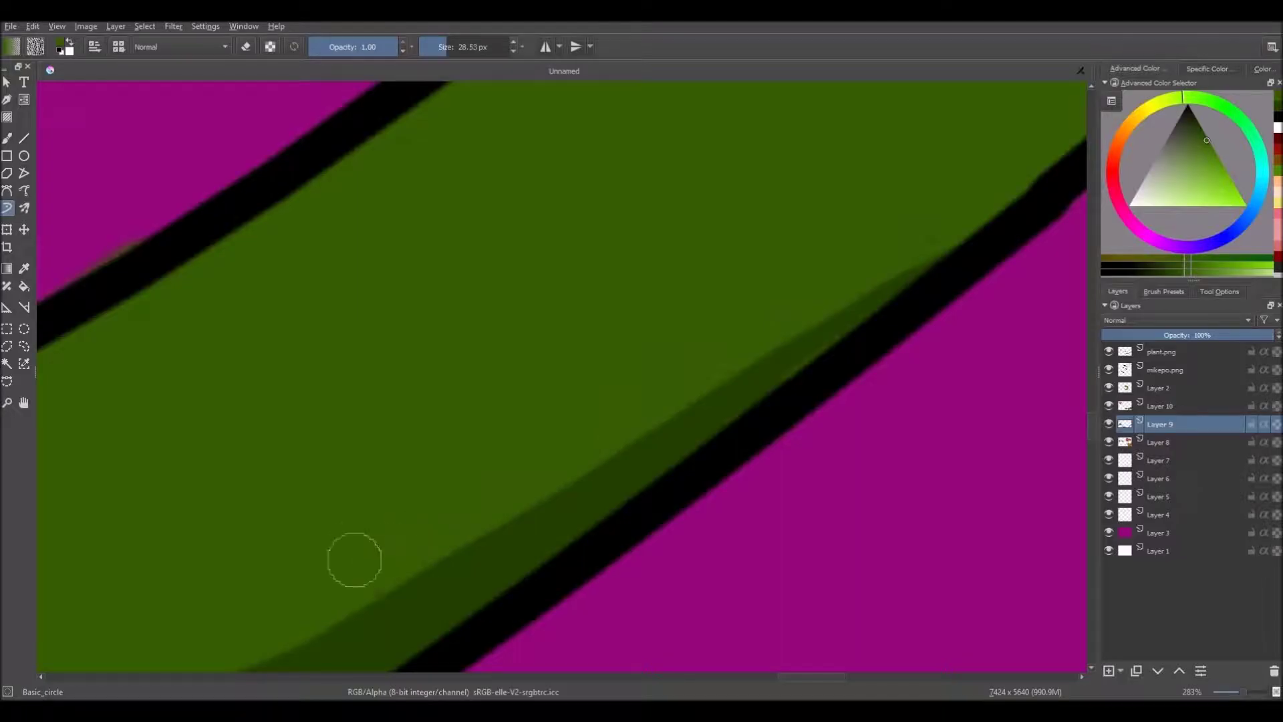
{"action": "scroll", "coordinate": [435, 508], "scroll_direction": "down", "scroll_amount": 9}
Taper the shadow's end on the vine holding the character and erase the green overflow outside its outline.
{"action": "scroll", "coordinate": [179, 453], "scroll_direction": "up", "scroll_amount": 8}
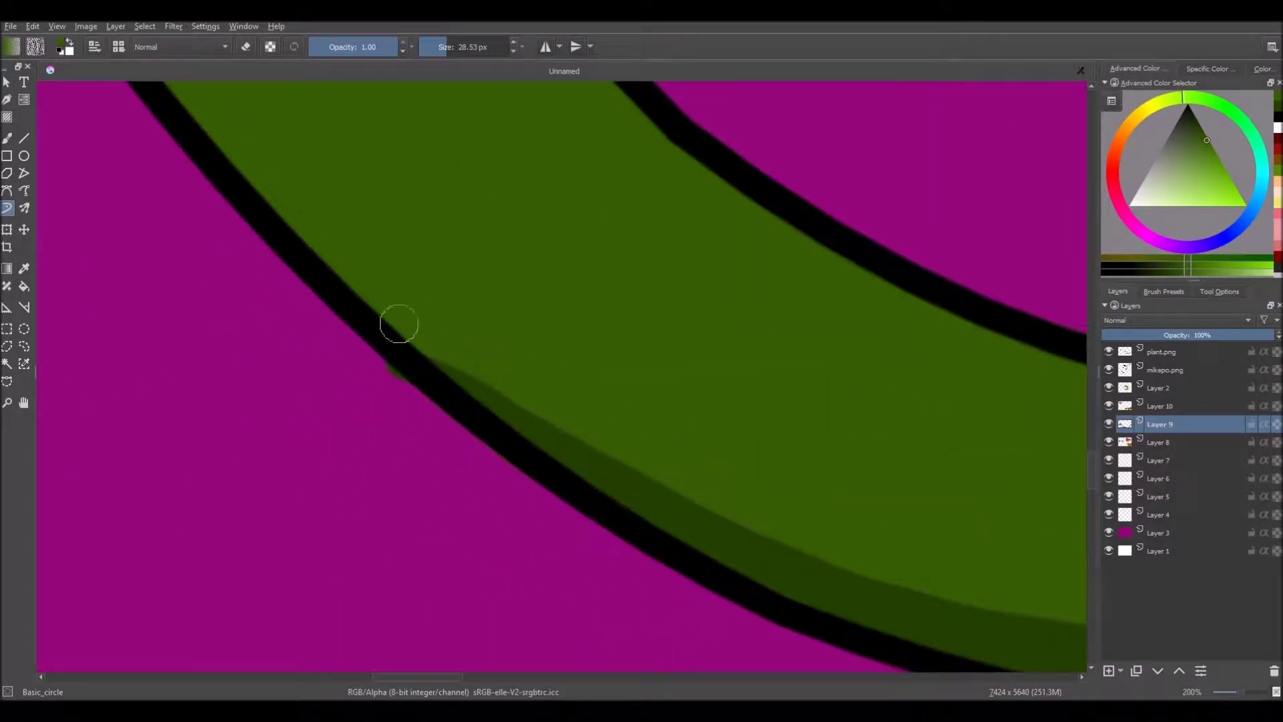
{"action": "scroll", "coordinate": [525, 395], "scroll_direction": "down", "scroll_amount": 4}
{"action": "left_click", "coordinate": [245, 47]}
{"action": "scroll", "coordinate": [502, 388], "scroll_direction": "up", "scroll_amount": 4}
{"action": "mouse_move", "coordinate": [521, 354]}
{"action": "left_mouse_down"}
{"action": "mouse_move", "coordinate": [630, 461]}
{"action": "mouse_move", "coordinate": [916, 624]}
{"action": "left_mouse_up"}
{"action": "scroll", "coordinate": [213, 388], "scroll_direction": "down", "scroll_amount": 4}
{"action": "scroll", "coordinate": [195, 378], "scroll_direction": "down", "scroll_amount": 5}
{"action": "scroll", "coordinate": [329, 273], "scroll_direction": "up", "scroll_amount": 6}
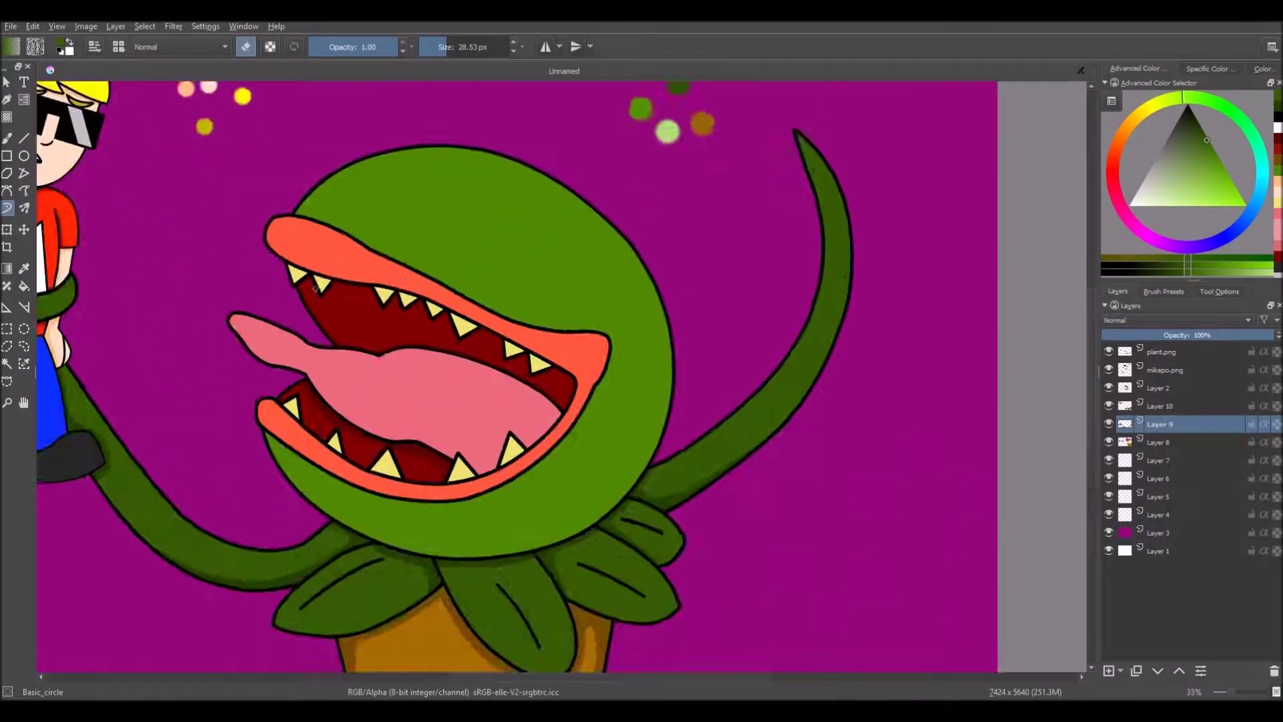
Sample the dark red mouth shadow, select Layer 8, and paint a shadow beside the frontmost lower tooth.
{"action": "key", "text": "p"}
{"action": "left_click", "coordinate": [416, 495]}
{"action": "left_click", "coordinate": [1202, 442]}
{"action": "left_click", "coordinate": [6, 208]}
{"action": "key", "text": "e"}
{"action": "scroll", "coordinate": [157, 401], "scroll_direction": "up", "scroll_amount": 3}
{"action": "left_click_drag", "start_coordinate": [254, 303], "coordinate": [286, 524]}
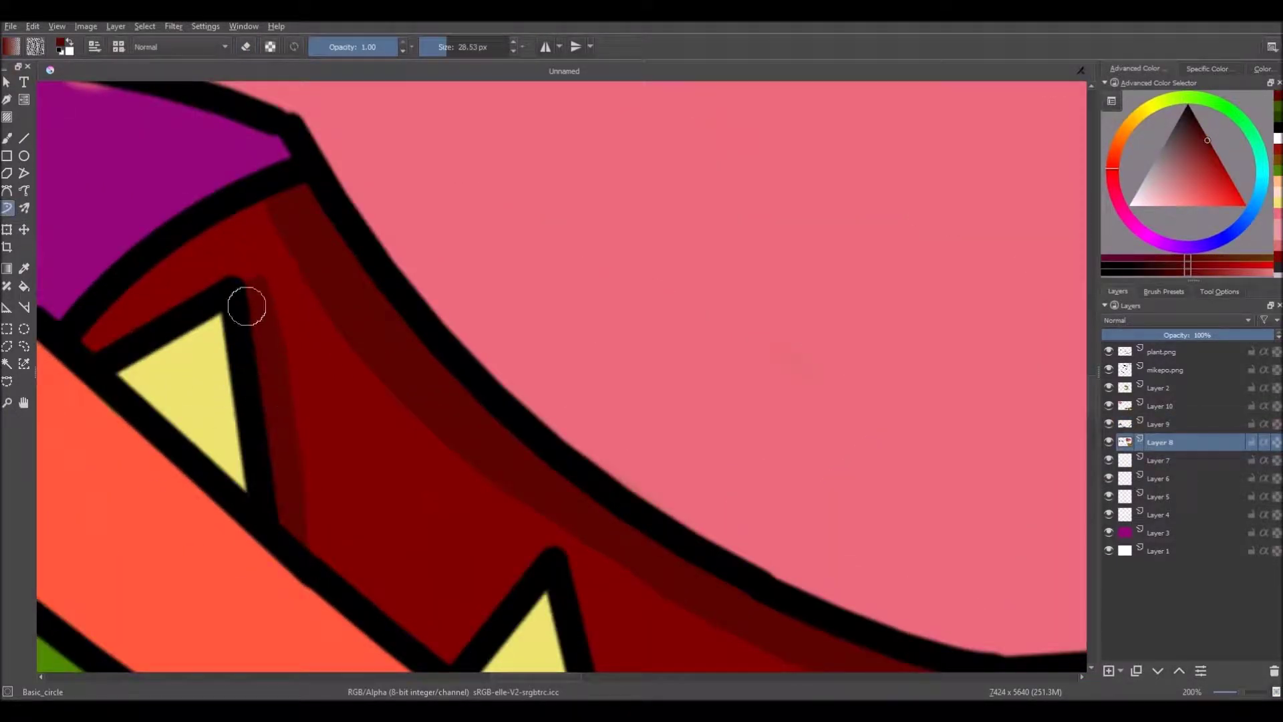
Paint dark red shadows inside the mouth beside the second and third lower teeth.
{"action": "scroll", "coordinate": [277, 434], "scroll_direction": "down", "scroll_amount": 5}
{"action": "scroll", "coordinate": [351, 451], "scroll_direction": "up", "scroll_amount": 5}
{"action": "left_click_drag", "start_coordinate": [295, 198], "coordinate": [361, 420]}
{"action": "scroll", "coordinate": [353, 405], "scroll_direction": "down", "scroll_amount": 1}
{"action": "scroll", "coordinate": [353, 405], "scroll_direction": "down", "scroll_amount": 2}
{"action": "scroll", "coordinate": [601, 461], "scroll_direction": "up", "scroll_amount": 3}
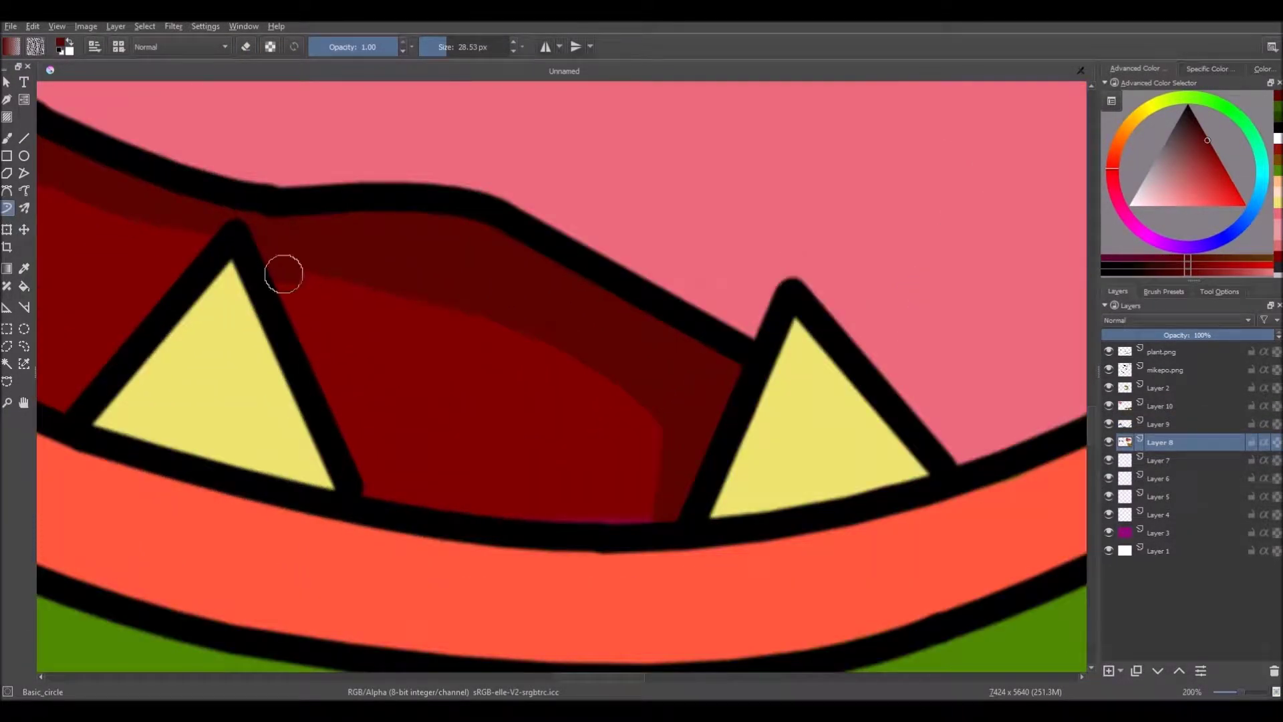
{"action": "left_click_drag", "start_coordinate": [278, 258], "coordinate": [386, 511]}
{"action": "scroll", "coordinate": [481, 414], "scroll_direction": "down", "scroll_amount": 6}
Paint dark red shadows inside the mouth beside the two frontmost upper teeth.
{"action": "scroll", "coordinate": [398, 284], "scroll_direction": "up", "scroll_amount": 7}
{"action": "left_click_drag", "start_coordinate": [441, 263], "coordinate": [384, 320]}
{"action": "scroll", "coordinate": [487, 314], "scroll_direction": "down", "scroll_amount": 4}
{"action": "scroll", "coordinate": [489, 316], "scroll_direction": "up", "scroll_amount": 4}
{"action": "left_click_drag", "start_coordinate": [493, 266], "coordinate": [560, 405]}
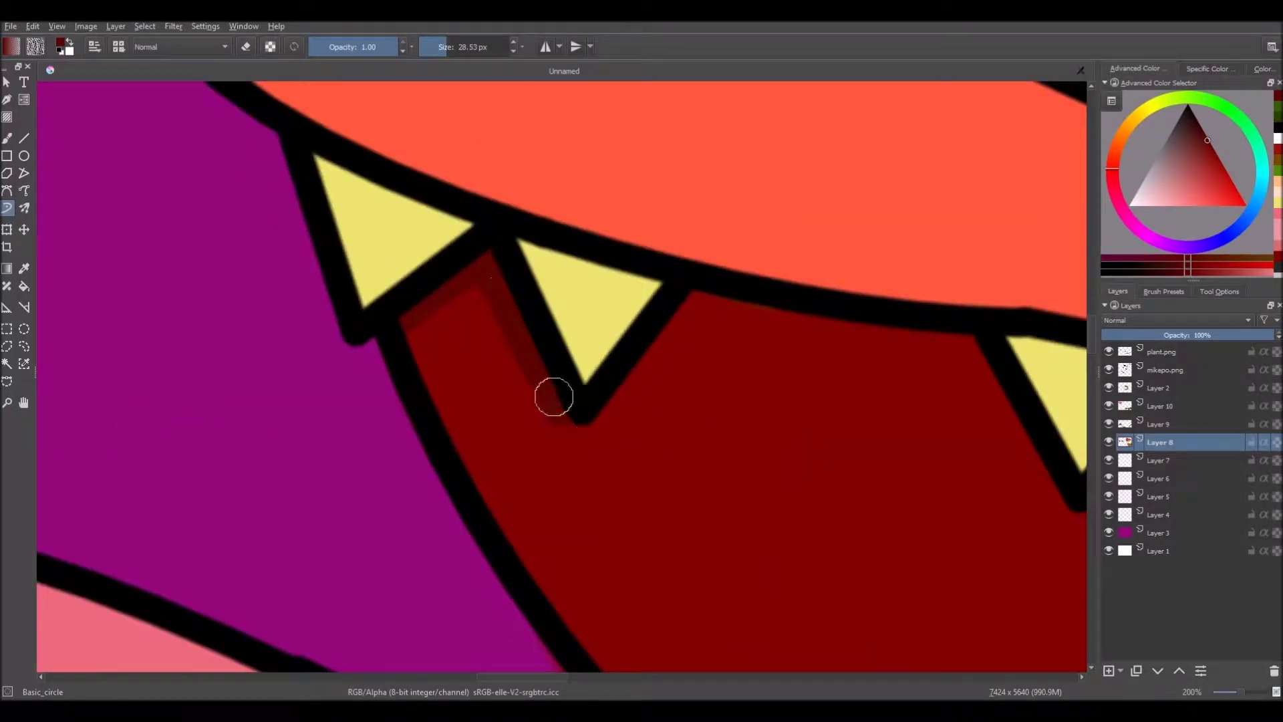
{"action": "scroll", "coordinate": [561, 407], "scroll_direction": "down", "scroll_amount": 4}
Paint dark red shadows beside the three small teeth in the middle of the upper jaw.
{"action": "scroll", "coordinate": [720, 418], "scroll_direction": "up", "scroll_amount": 5}
{"action": "left_click_drag", "start_coordinate": [449, 229], "coordinate": [547, 432]}
{"action": "left_click_drag", "start_coordinate": [710, 333], "coordinate": [783, 458]}
{"action": "scroll", "coordinate": [532, 350], "scroll_direction": "down", "scroll_amount": 5}
{"action": "scroll", "coordinate": [529, 351], "scroll_direction": "up", "scroll_amount": 2}
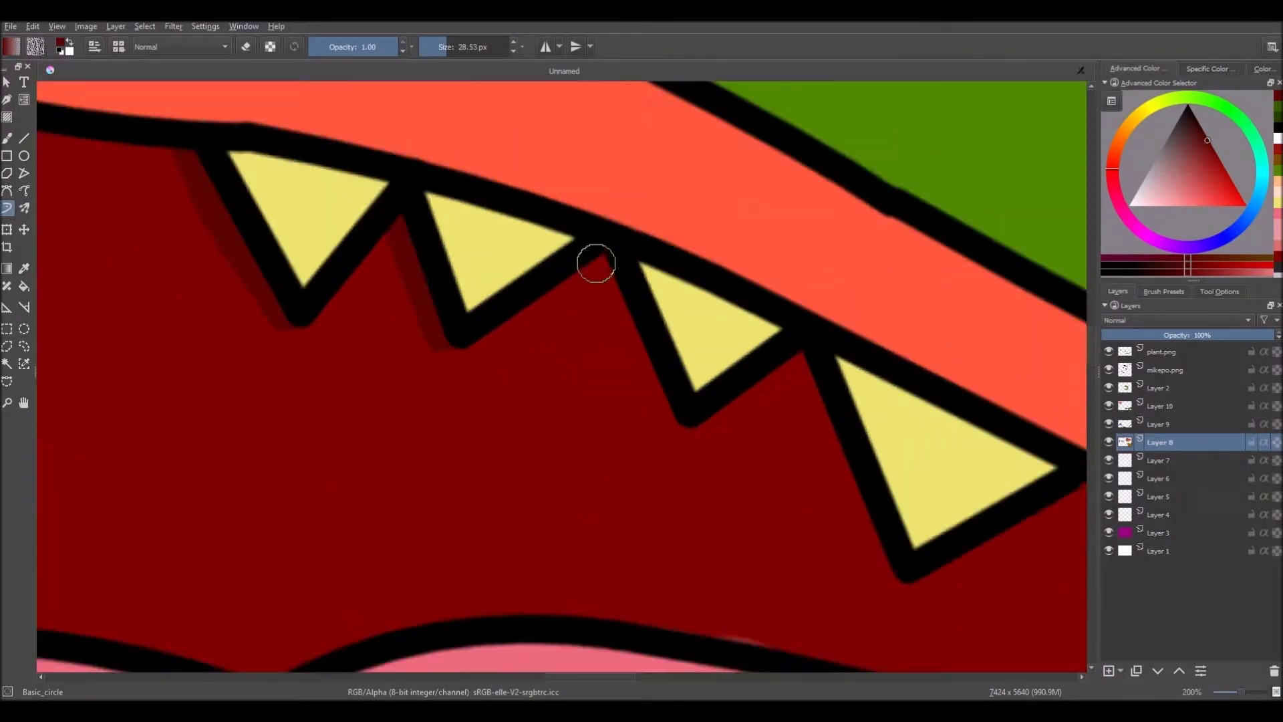
{"action": "left_click_drag", "start_coordinate": [592, 266], "coordinate": [674, 428]}
{"action": "scroll", "coordinate": [675, 428], "scroll_direction": "down", "scroll_amount": 3}
Paint dark red shadows beside the large upper tooth and the two teeth behind it.
{"action": "scroll", "coordinate": [481, 263], "scroll_direction": "up", "scroll_amount": 3}
{"action": "scroll", "coordinate": [481, 264], "scroll_direction": "up", "scroll_amount": 2}
{"action": "left_click_drag", "start_coordinate": [421, 194], "coordinate": [512, 399]}
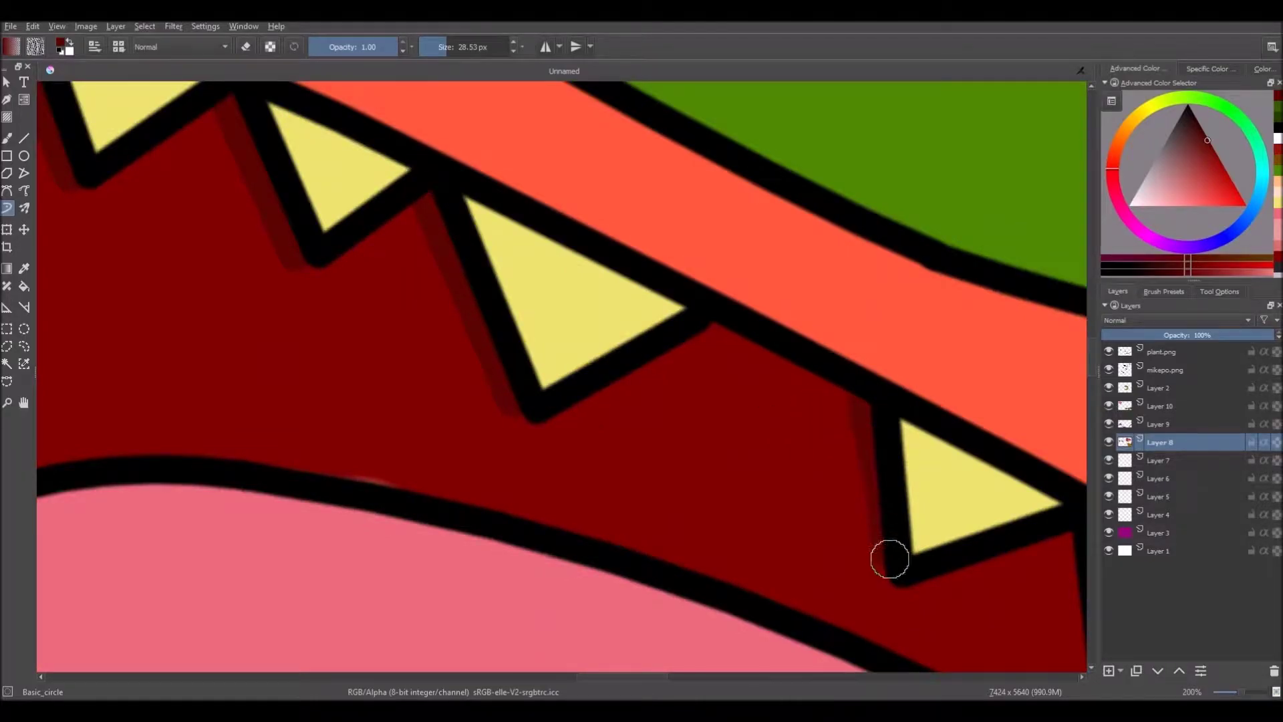
{"action": "scroll", "coordinate": [888, 540], "scroll_direction": "down", "scroll_amount": 5}
{"action": "scroll", "coordinate": [568, 219], "scroll_direction": "up", "scroll_amount": 5}
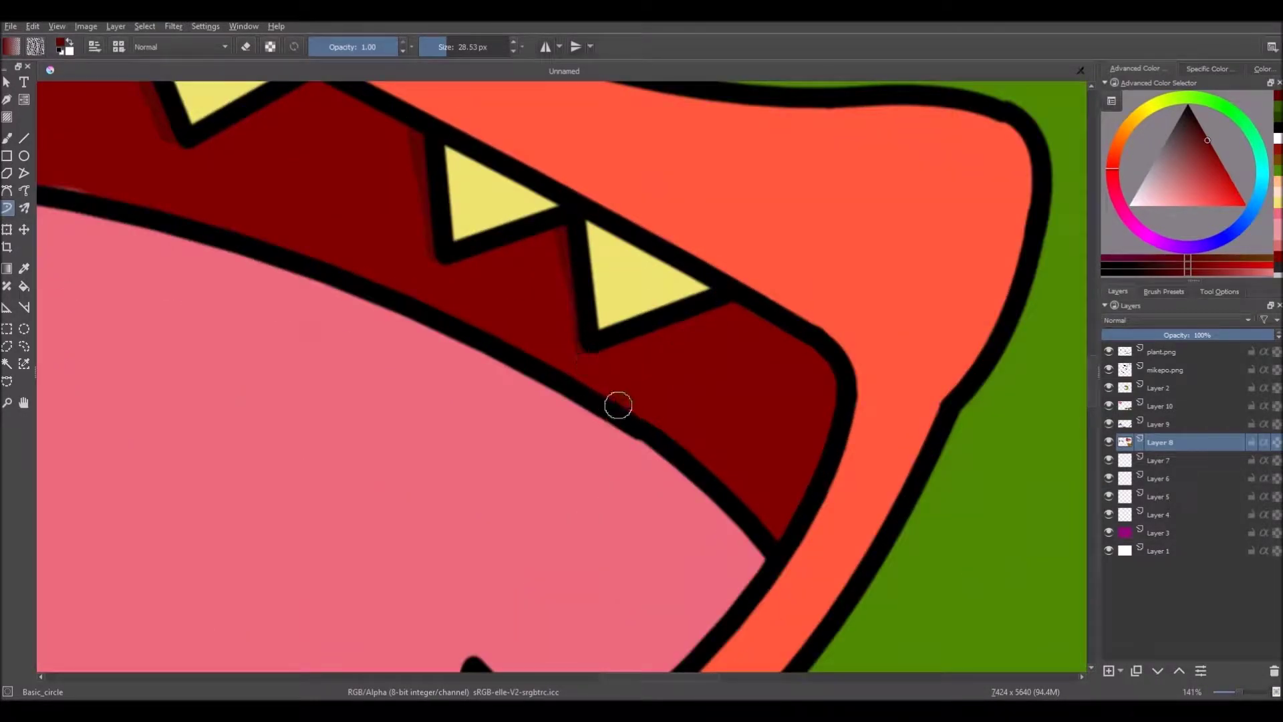
Fill the back corner of the mouth, between the last upper tooth and the tongue, with dark red shading.
{"action": "mouse_move", "coordinate": [576, 385]}
{"action": "left_mouse_down"}
{"action": "mouse_move", "coordinate": [668, 423]}
{"action": "mouse_move", "coordinate": [809, 381]}
{"action": "mouse_move", "coordinate": [737, 445]}
{"action": "mouse_move", "coordinate": [773, 488]}
{"action": "mouse_move", "coordinate": [797, 354]}
{"action": "mouse_move", "coordinate": [740, 298]}
{"action": "mouse_move", "coordinate": [777, 444]}
{"action": "mouse_move", "coordinate": [698, 499]}
{"action": "left_mouse_up"}
{"action": "scroll", "coordinate": [776, 444], "scroll_direction": "down", "scroll_amount": 5}
{"action": "scroll", "coordinate": [742, 381], "scroll_direction": "up", "scroll_amount": 5}
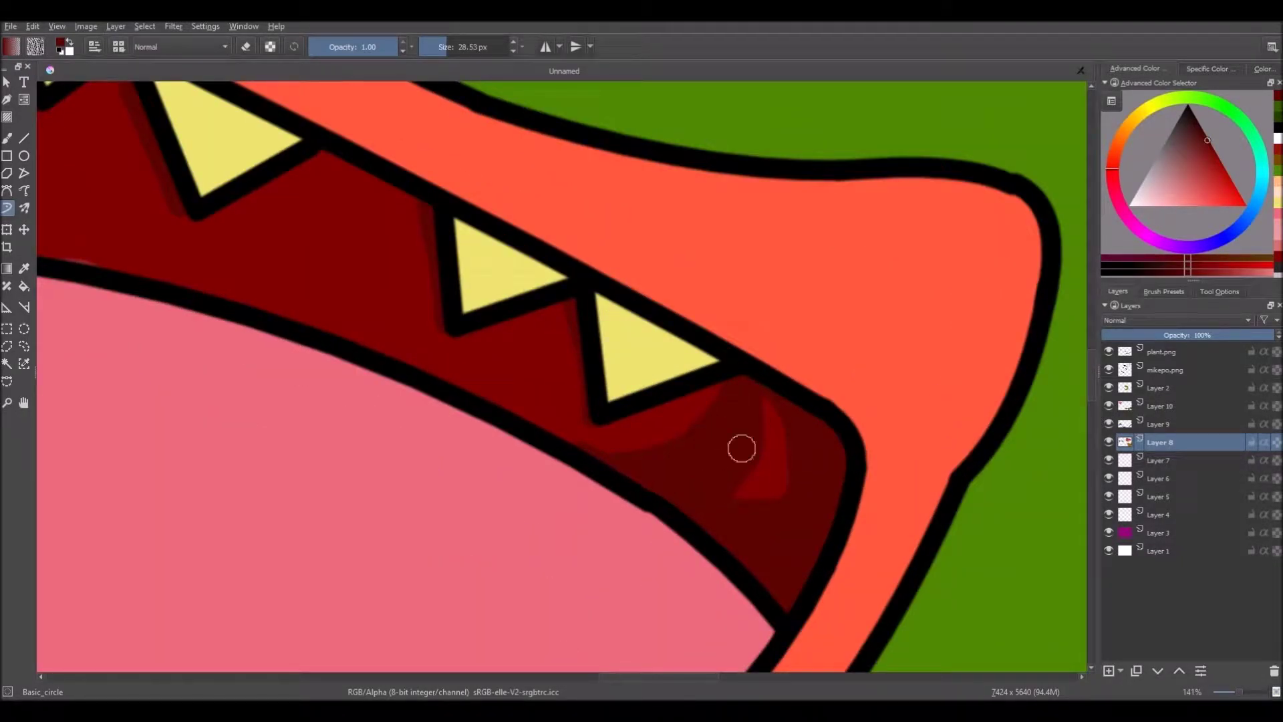
{"action": "scroll", "coordinate": [769, 506], "scroll_direction": "down", "scroll_amount": 5}
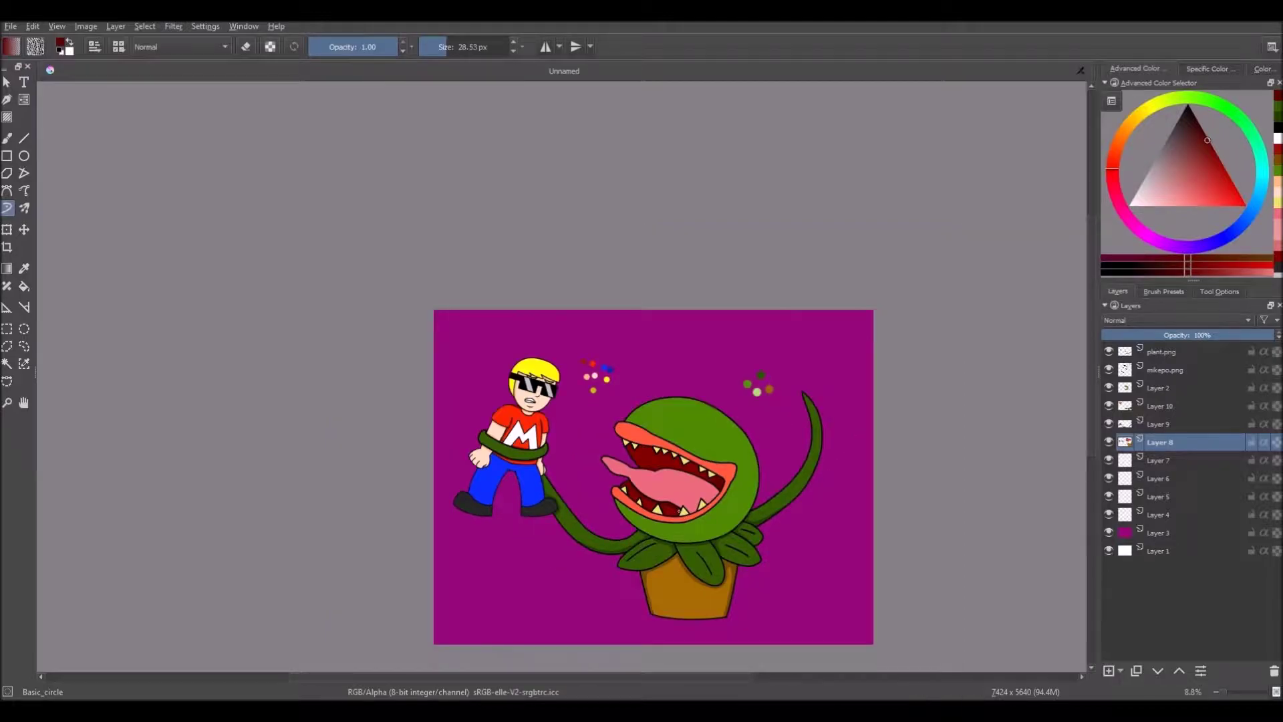
{"action": "scroll", "coordinate": [565, 439], "scroll_direction": "up", "scroll_amount": 1}
{"action": "scroll", "coordinate": [539, 497], "scroll_direction": "up", "scroll_amount": 1}
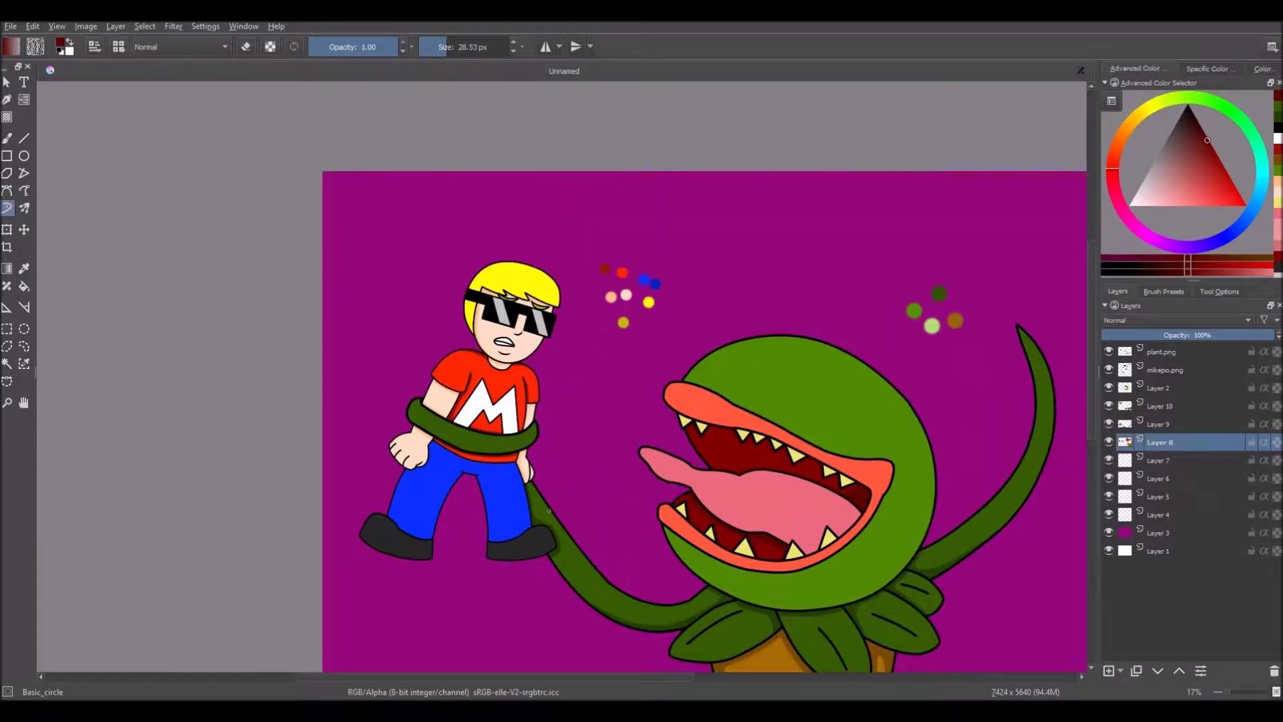
Make white the painting colour and switch to the Bezier Curve tool.
{"action": "scroll", "coordinate": [540, 498], "scroll_direction": "down", "scroll_amount": 2}
{"action": "scroll", "coordinate": [708, 572], "scroll_direction": "up", "scroll_amount": 4}
{"action": "left_click_drag", "start_coordinate": [708, 468], "coordinate": [654, 468]}
{"action": "left_click", "coordinate": [71, 42]}
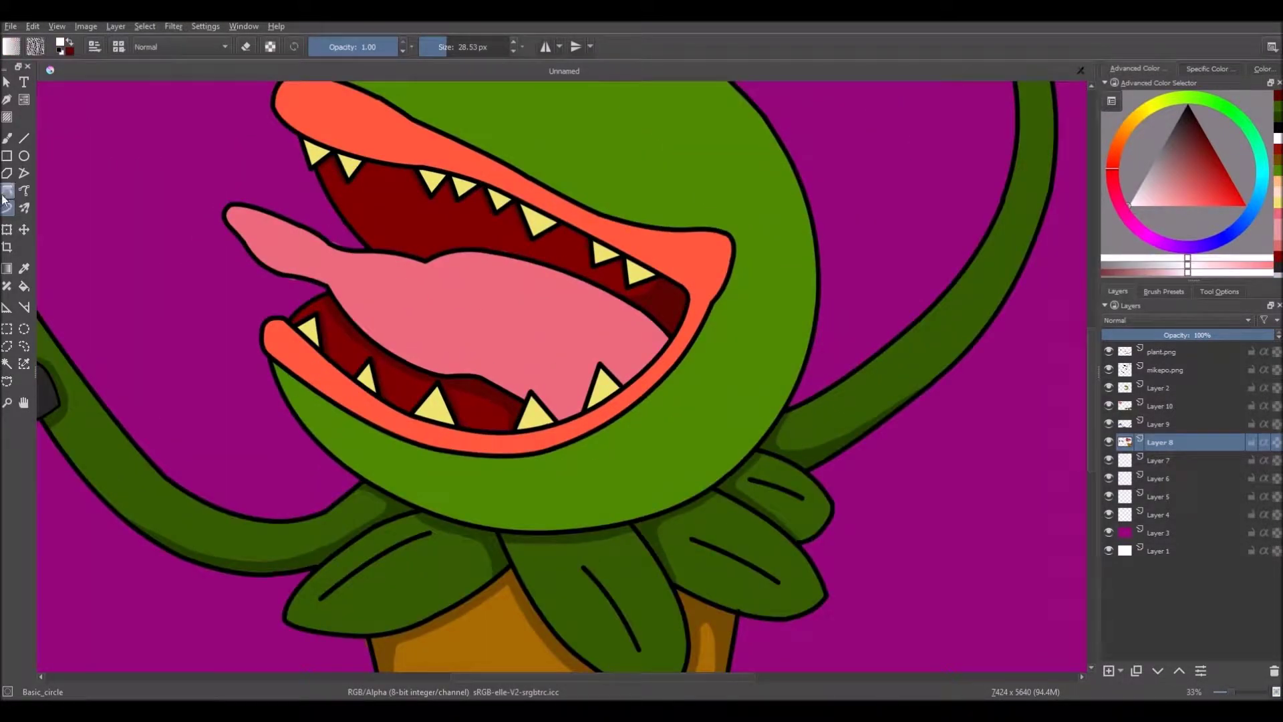
{"action": "left_click", "coordinate": [7, 190]}
Try white curved highlights along the top of the tongue's tip and its middle with the 28.53 px brush.
{"action": "scroll", "coordinate": [291, 235], "scroll_direction": "up", "scroll_amount": 1}
{"action": "left_click_drag", "start_coordinate": [215, 200], "coordinate": [282, 225]}
{"action": "scroll", "coordinate": [322, 251], "scroll_direction": "down", "scroll_amount": 4}
{"action": "scroll", "coordinate": [451, 271], "scroll_direction": "up", "scroll_amount": 3}
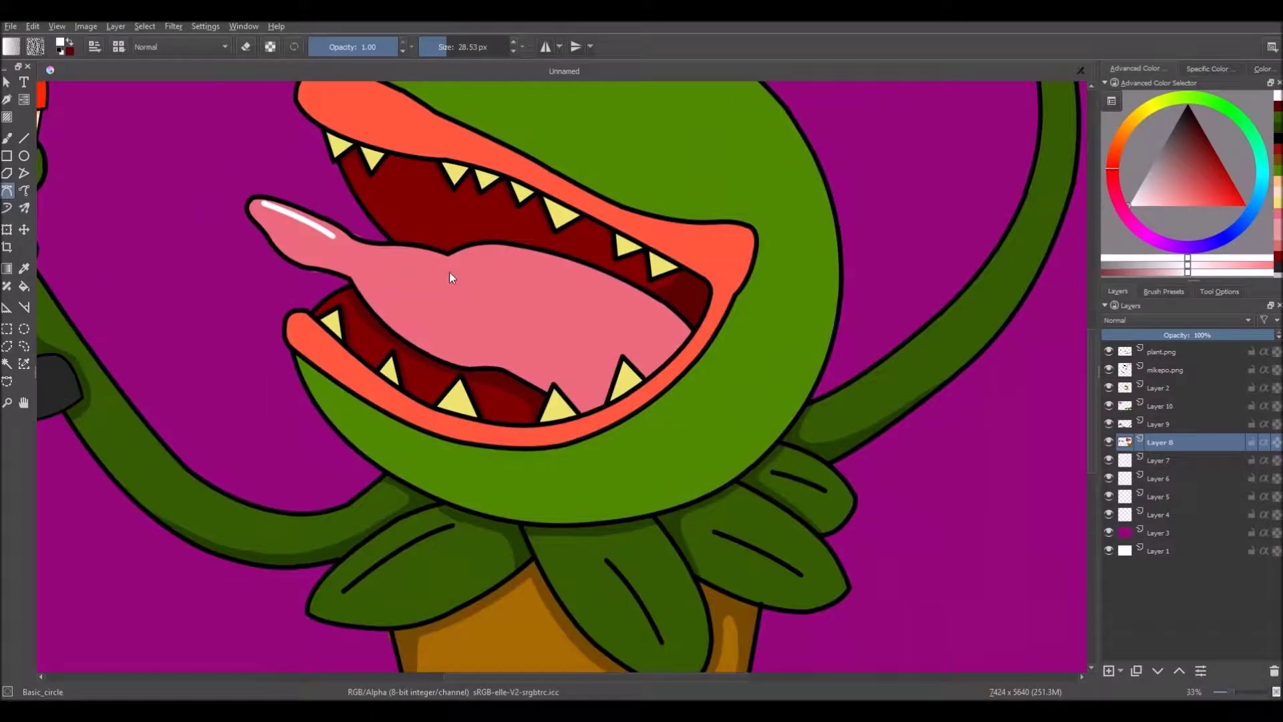
{"action": "double_click", "coordinate": [592, 282]}
{"action": "mouse_move", "coordinate": [455, 260]}
{"action": "left_mouse_down"}
{"action": "mouse_move", "coordinate": [594, 289]}
{"action": "mouse_move", "coordinate": [508, 241]}
{"action": "left_mouse_up"}
{"action": "scroll", "coordinate": [592, 284], "scroll_direction": "down", "scroll_amount": 4}
{"action": "scroll", "coordinate": [586, 283], "scroll_direction": "up", "scroll_amount": 5}
{"action": "key", "text": "ctrl+z"}
Try a thinner white highlight on the tongue with the brush reduced to 16.70 px.
{"action": "double_click", "coordinate": [668, 309]}
{"action": "scroll", "coordinate": [624, 299], "scroll_direction": "down", "scroll_amount": 5}
{"action": "scroll", "coordinate": [607, 291], "scroll_direction": "up", "scroll_amount": 5}
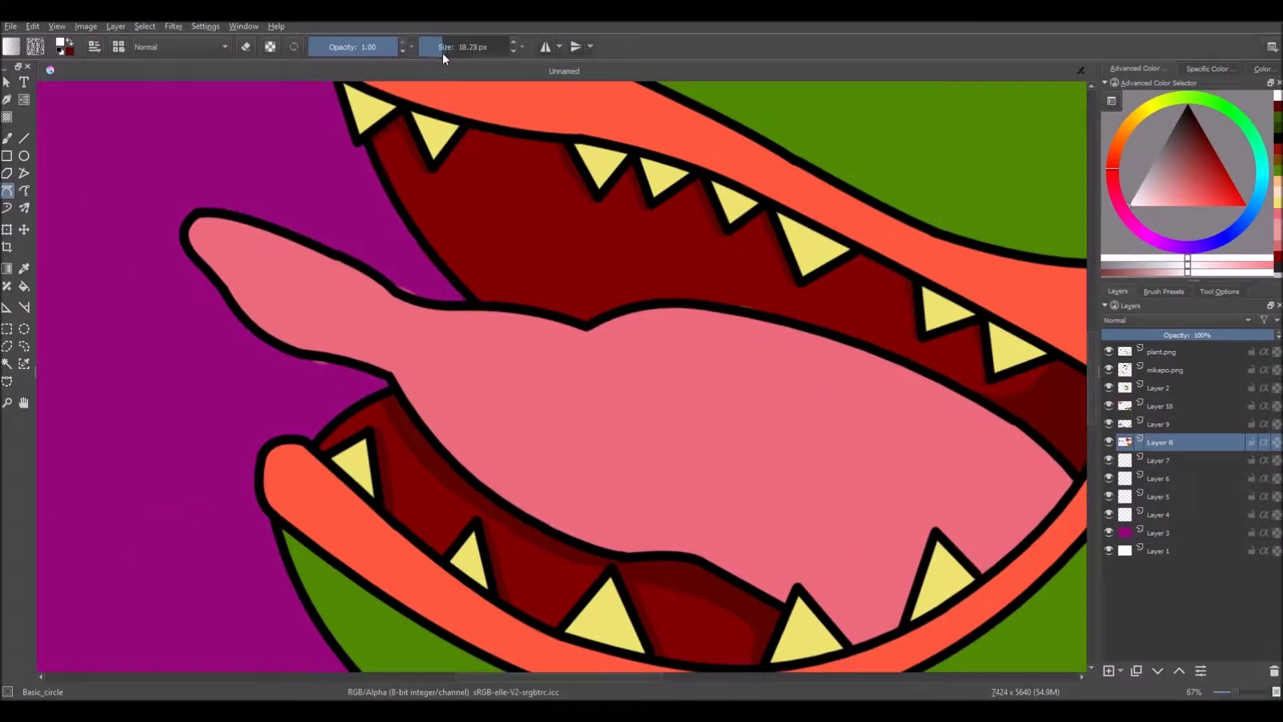
{"action": "scroll", "coordinate": [410, 310], "scroll_direction": "down", "scroll_amount": 5}
{"action": "key", "text": "ctrl+z"}
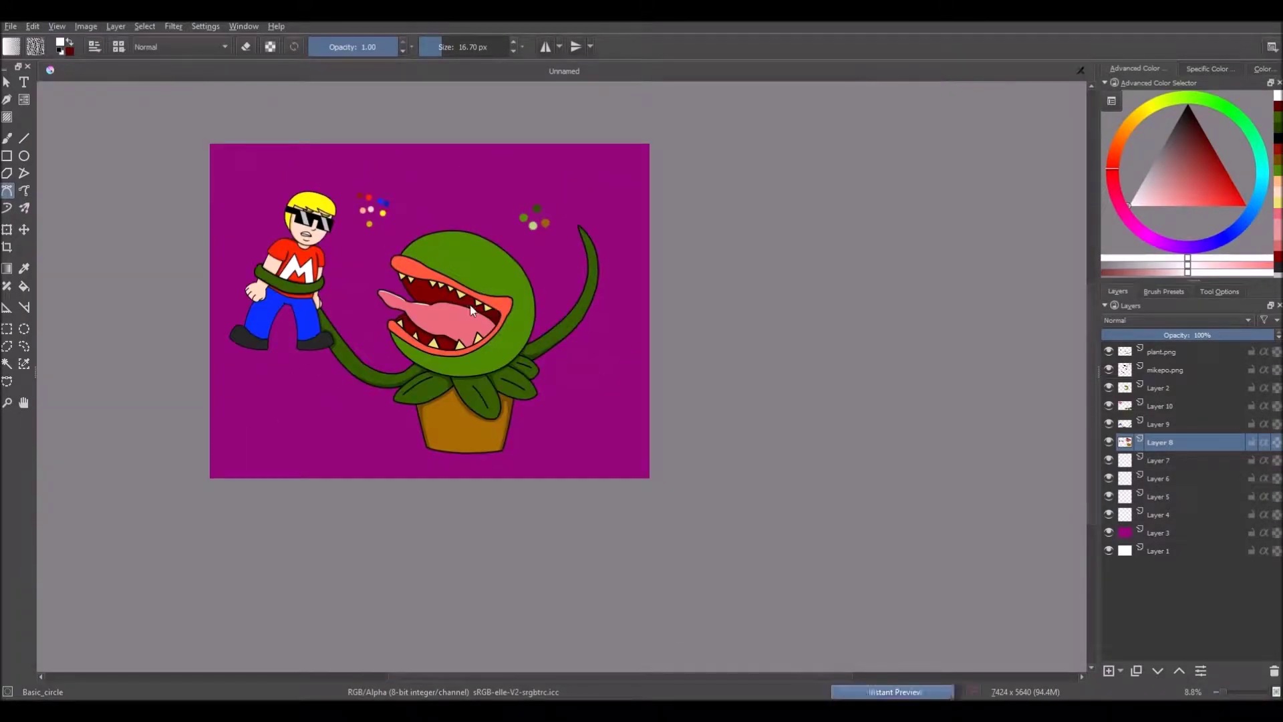
Try two white curved highlights along the tongue's upper edge with the brush at 36.20 px.
{"action": "scroll", "coordinate": [477, 314], "scroll_direction": "up", "scroll_amount": 3}
{"action": "left_click", "coordinate": [447, 47]}
{"action": "scroll", "coordinate": [380, 347], "scroll_direction": "up", "scroll_amount": 2}
{"action": "double_click", "coordinate": [583, 335]}
{"action": "scroll", "coordinate": [582, 335], "scroll_direction": "down", "scroll_amount": 5}
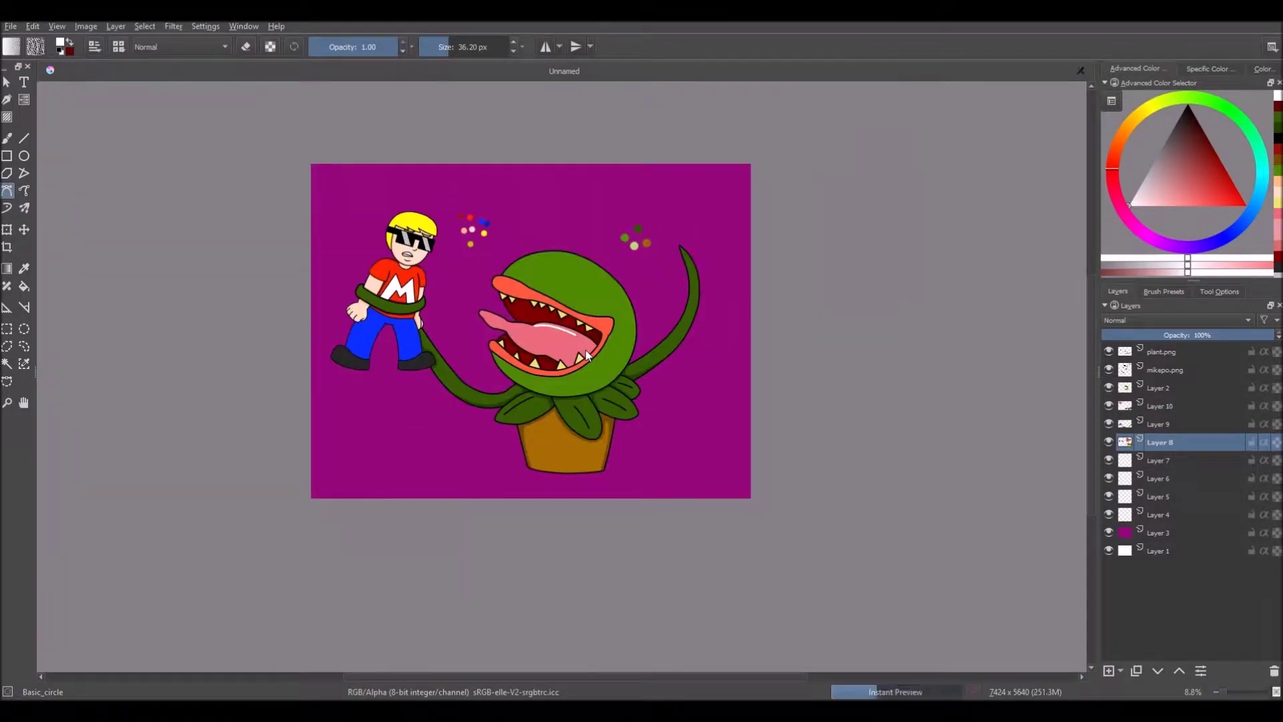
{"action": "scroll", "coordinate": [585, 350], "scroll_direction": "up", "scroll_amount": 5}
{"action": "scroll", "coordinate": [617, 352], "scroll_direction": "down", "scroll_amount": 5}
{"action": "scroll", "coordinate": [616, 347], "scroll_direction": "up", "scroll_amount": 3}
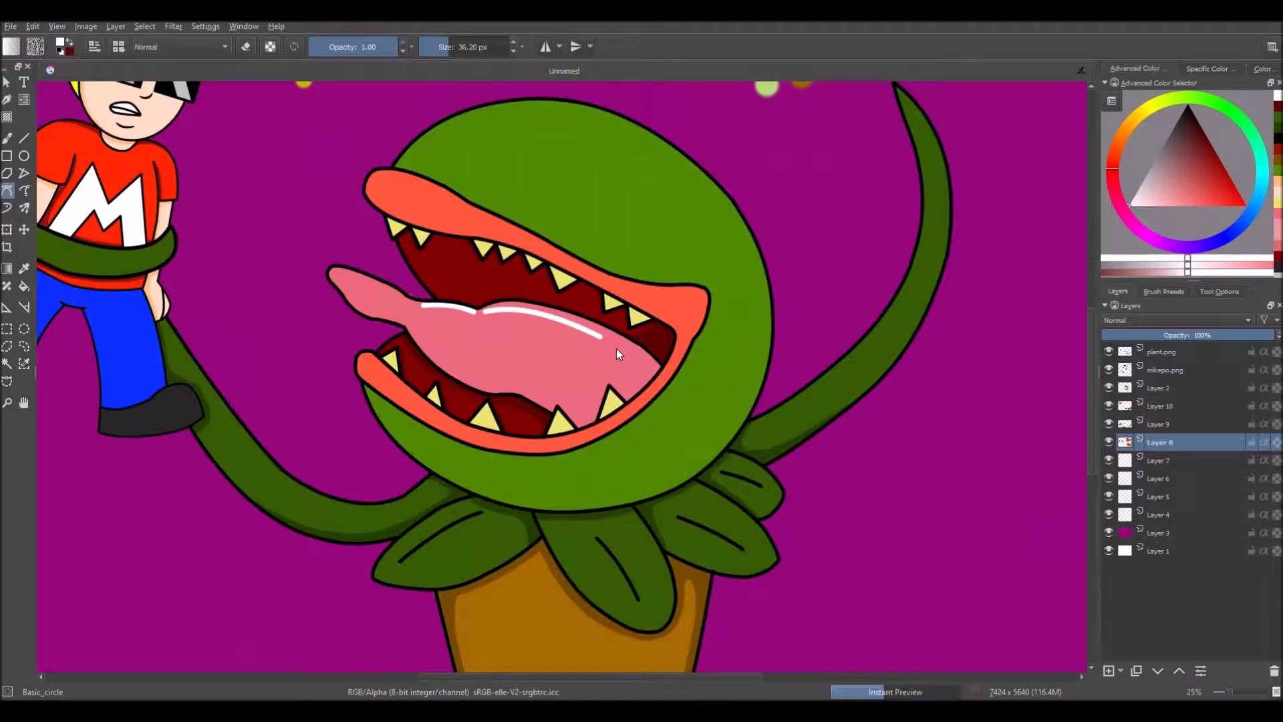
{"action": "scroll", "coordinate": [574, 334], "scroll_direction": "down", "scroll_amount": 2}
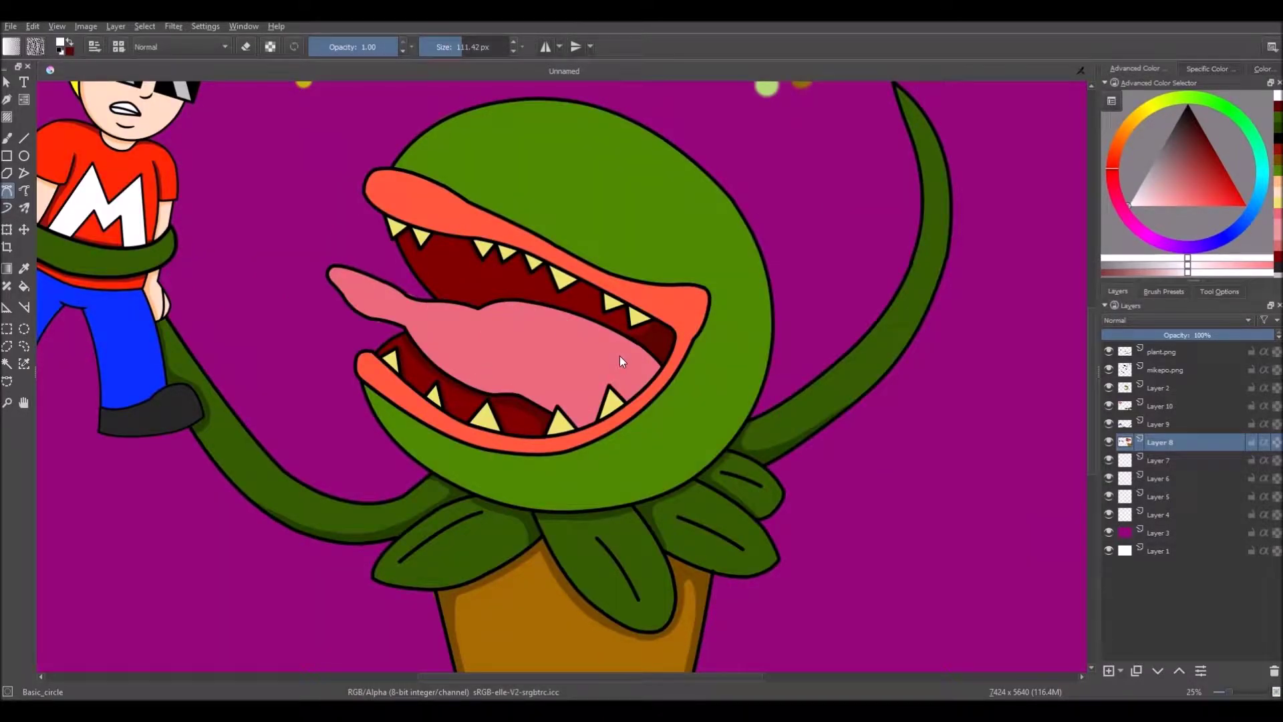
Try a thick white highlight along the tongue's upper edge with the brush at 111.42 px.
{"action": "double_click", "coordinate": [621, 354]}
{"action": "scroll", "coordinate": [622, 355], "scroll_direction": "down", "scroll_amount": 3}
{"action": "scroll", "coordinate": [548, 350], "scroll_direction": "up", "scroll_amount": 4}
{"action": "scroll", "coordinate": [532, 340], "scroll_direction": "up", "scroll_amount": 2}
{"action": "key", "text": "ctrl+z"}
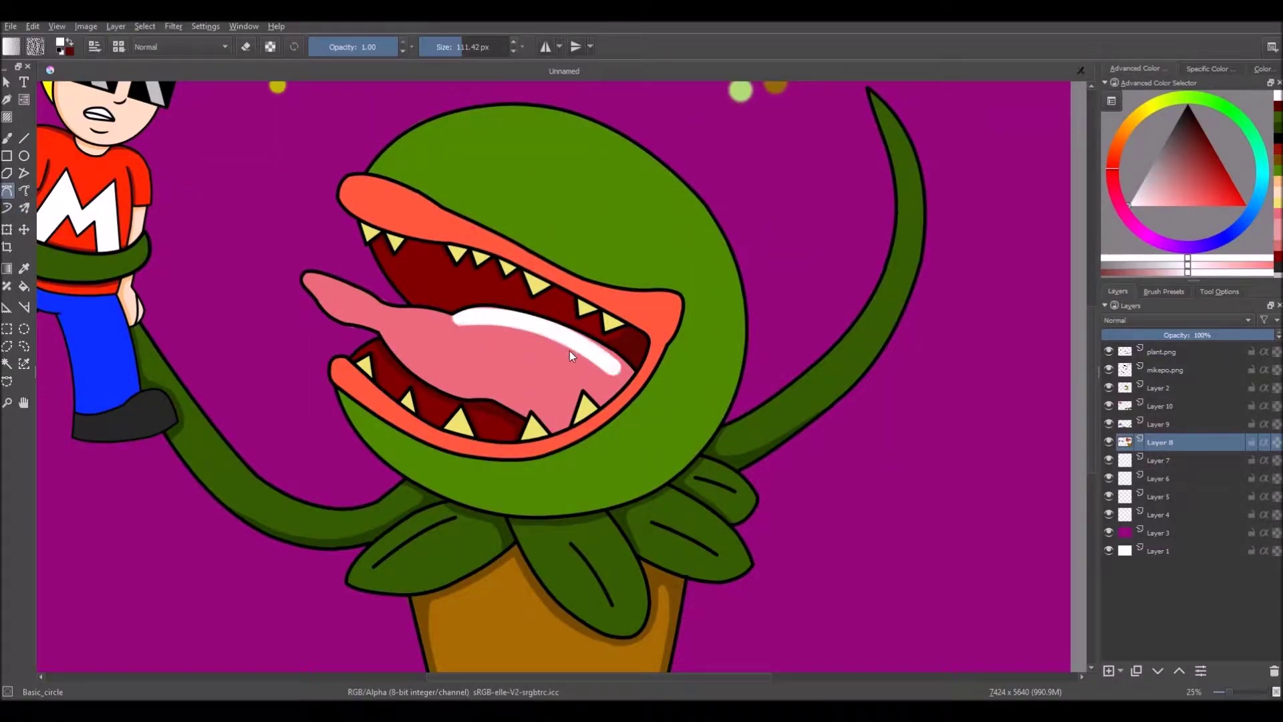
{"action": "key", "text": "ctrl+z"}
Try thinner white curved highlights on the tongue's tip and upper edge with the brush at 44.13 px.
{"action": "scroll", "coordinate": [588, 352], "scroll_direction": "down", "scroll_amount": 5}
{"action": "scroll", "coordinate": [554, 341], "scroll_direction": "up", "scroll_amount": 3}
{"action": "left_click_drag", "start_coordinate": [459, 52], "coordinate": [450, 52]}
{"action": "scroll", "coordinate": [516, 401], "scroll_direction": "up", "scroll_amount": 3}
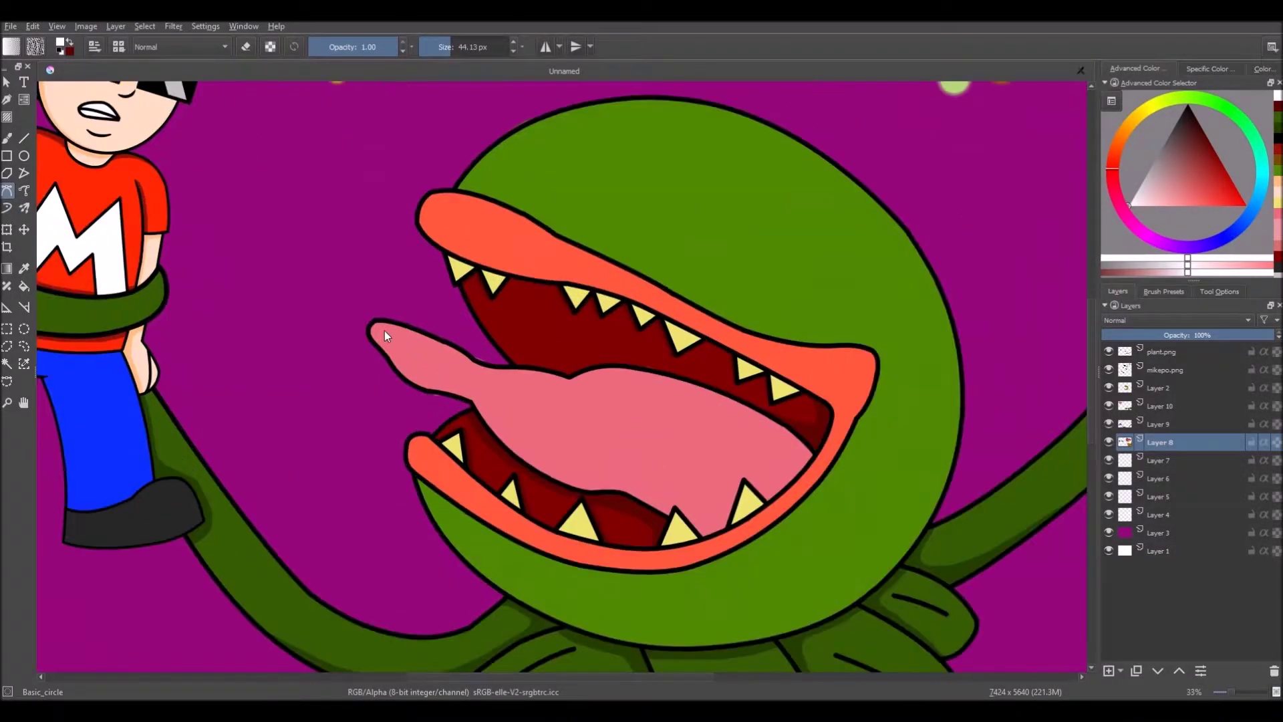
{"action": "double_click", "coordinate": [753, 432]}
{"action": "scroll", "coordinate": [643, 398], "scroll_direction": "down", "scroll_amount": 4}
{"action": "scroll", "coordinate": [608, 394], "scroll_direction": "up", "scroll_amount": 6}
{"action": "scroll", "coordinate": [537, 375], "scroll_direction": "down", "scroll_amount": 7}
{"action": "scroll", "coordinate": [621, 370], "scroll_direction": "up", "scroll_amount": 2}
{"action": "key", "text": "ctrl+z"}
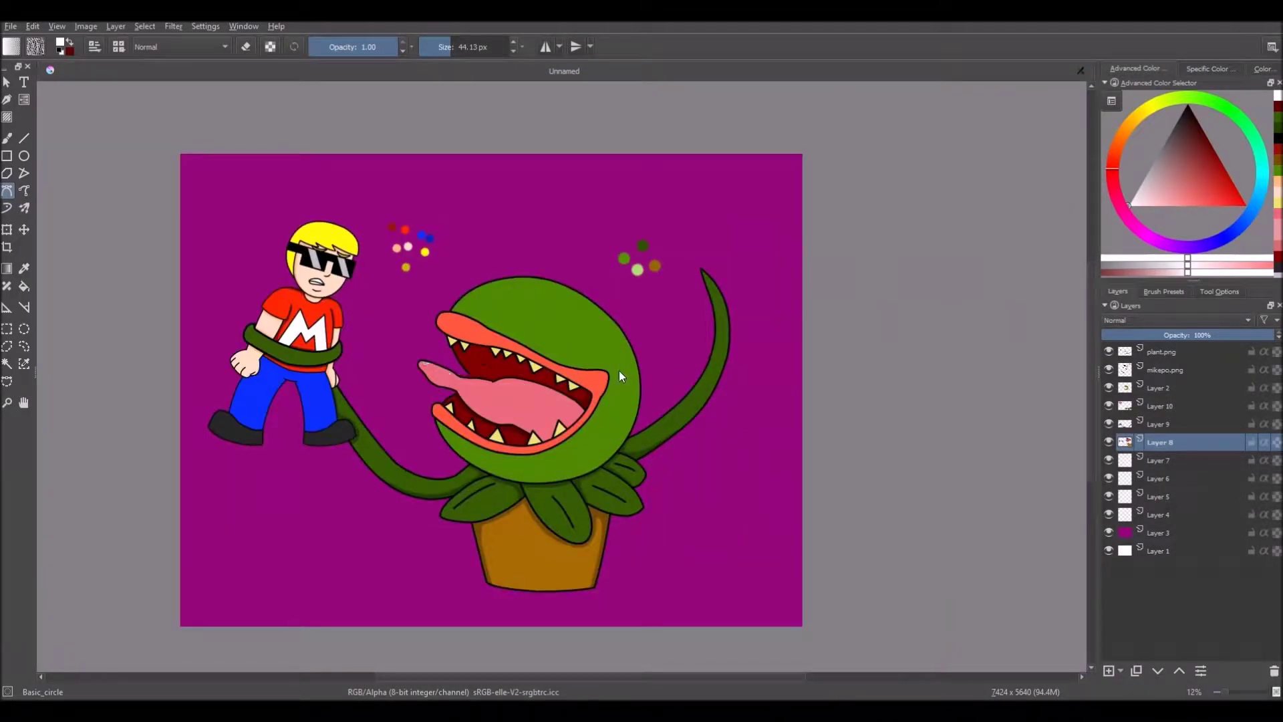
{"action": "scroll", "coordinate": [621, 370], "scroll_direction": "down", "scroll_amount": 1}
{"action": "scroll", "coordinate": [571, 345], "scroll_direction": "up", "scroll_amount": 6}
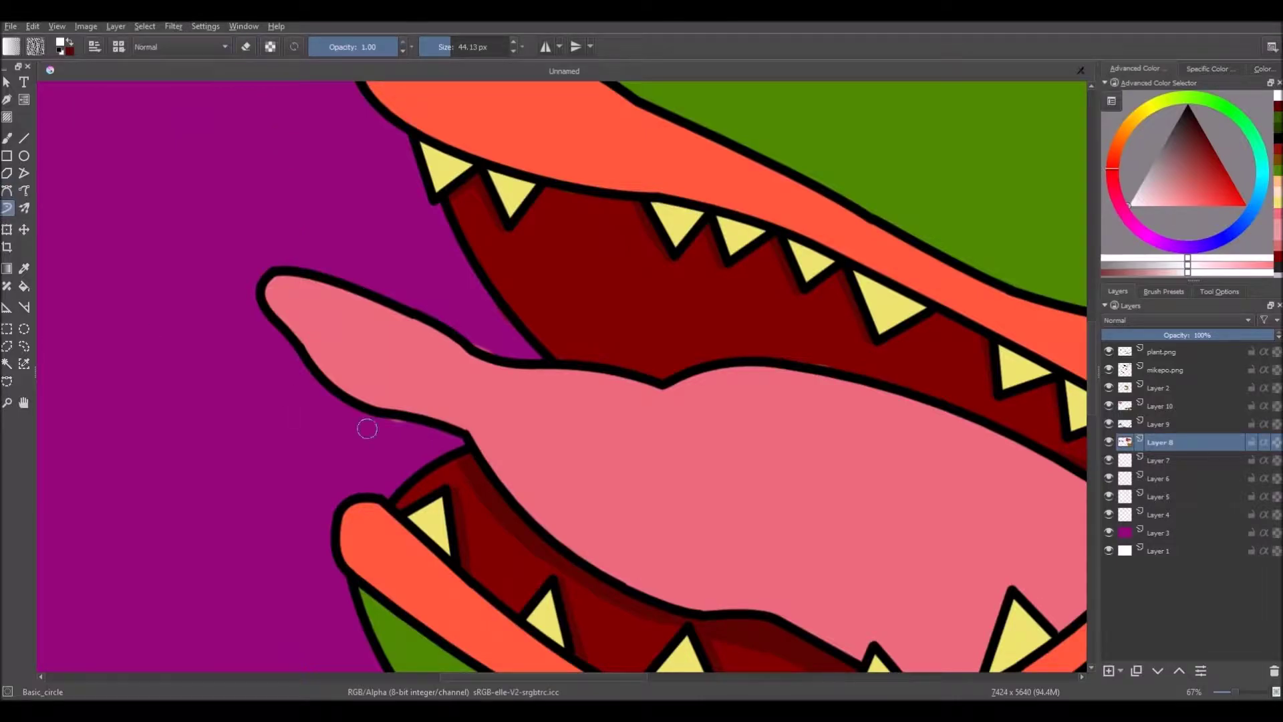
{"action": "scroll", "coordinate": [616, 263], "scroll_direction": "down", "scroll_amount": 1}
{"action": "scroll", "coordinate": [616, 264], "scroll_direction": "up", "scroll_amount": 3}
{"action": "scroll", "coordinate": [553, 290], "scroll_direction": "down", "scroll_amount": 6}
{"action": "scroll", "coordinate": [499, 458], "scroll_direction": "down", "scroll_amount": 2}
{"action": "scroll", "coordinate": [500, 457], "scroll_direction": "up", "scroll_amount": 4}
{"action": "scroll", "coordinate": [500, 458], "scroll_direction": "down", "scroll_amount": 4}
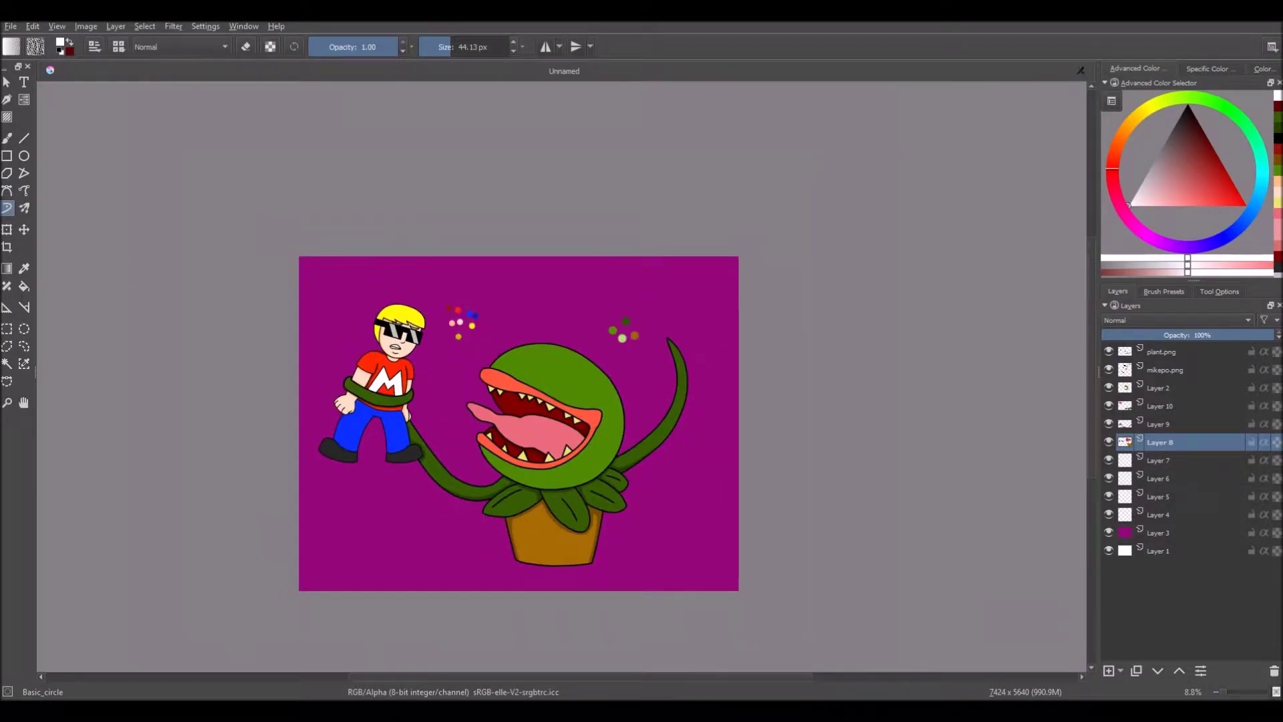
Pick up the light green swatch as the painting colour, switch to the Bezier Curve tool and select Layer 2.
{"action": "scroll", "coordinate": [550, 301], "scroll_direction": "up", "scroll_amount": 1}
{"action": "left_click", "coordinate": [24, 268]}
{"action": "left_click", "coordinate": [650, 353]}
{"action": "left_click", "coordinate": [6, 190]}
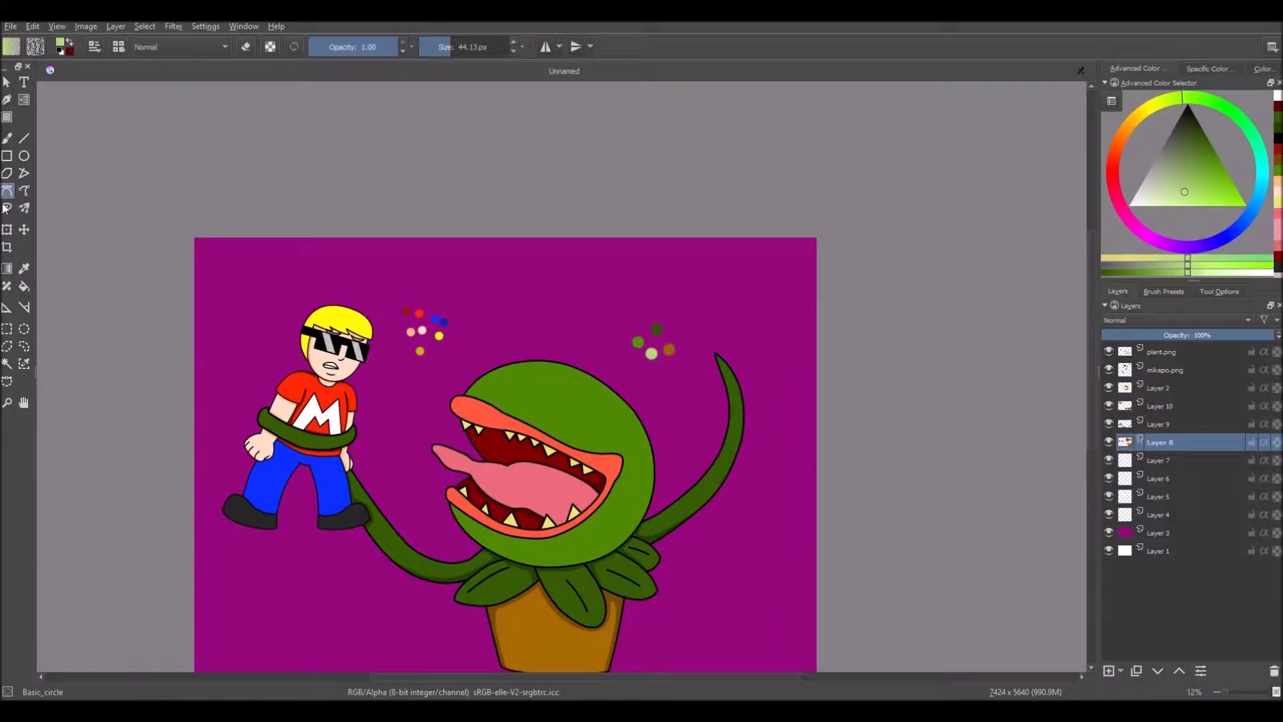
{"action": "left_click", "coordinate": [1160, 387]}
Try a light green curved highlight along the top edge of the plant's head with the 44.13 px brush.
{"action": "scroll", "coordinate": [526, 339], "scroll_direction": "up", "scroll_amount": 2}
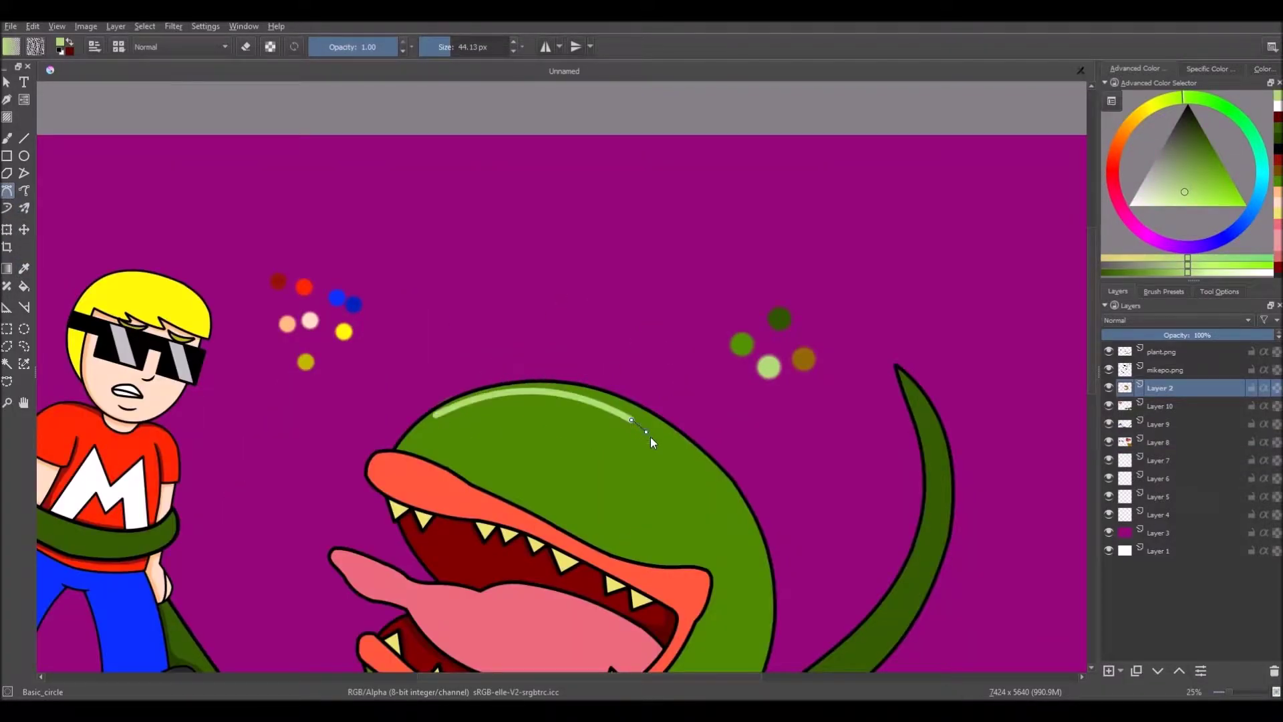
{"action": "scroll", "coordinate": [737, 530], "scroll_direction": "down", "scroll_amount": 1}
{"action": "scroll", "coordinate": [736, 531], "scroll_direction": "up", "scroll_amount": 2}
{"action": "key", "text": "ctrl+z"}
Try light green highlights running from the top of the head around its right and lower right edges.
{"action": "left_click_drag", "start_coordinate": [240, 322], "coordinate": [506, 295]}
{"action": "scroll", "coordinate": [647, 431], "scroll_direction": "down", "scroll_amount": 5}
{"action": "scroll", "coordinate": [648, 449], "scroll_direction": "up", "scroll_amount": 6}
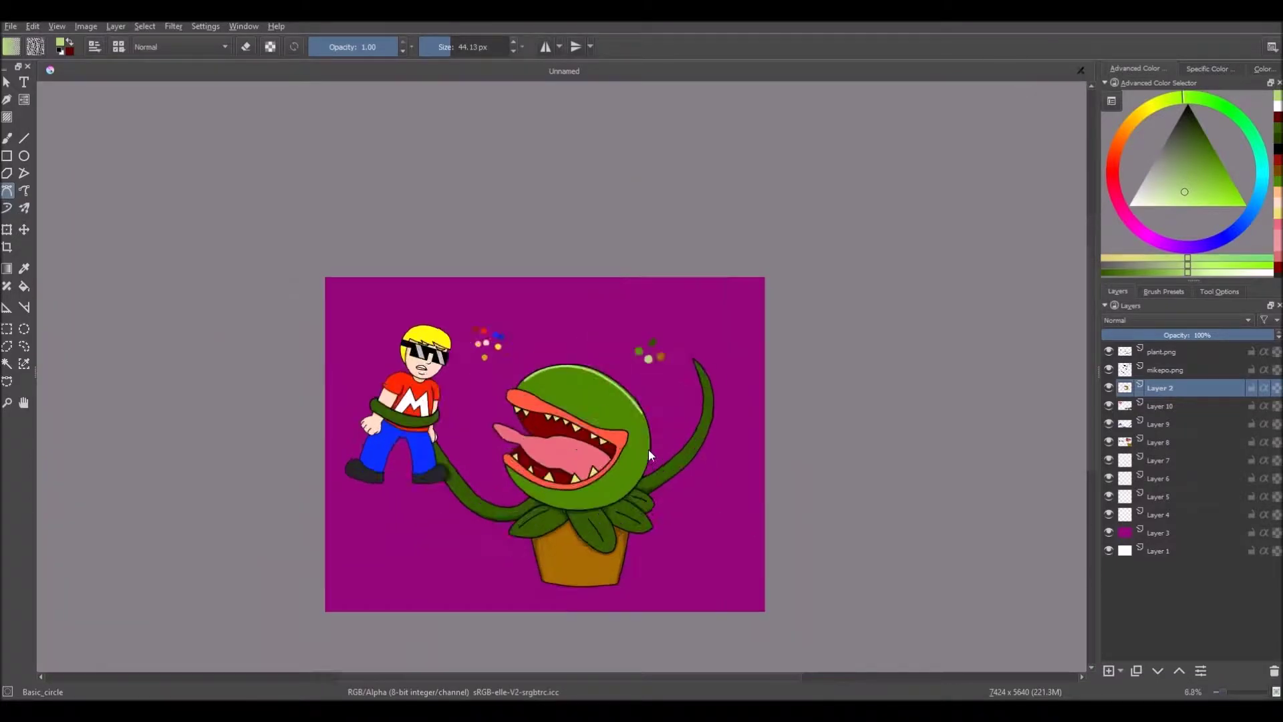
{"action": "key", "text": "Return"}
{"action": "scroll", "coordinate": [628, 547], "scroll_direction": "down", "scroll_amount": 5}
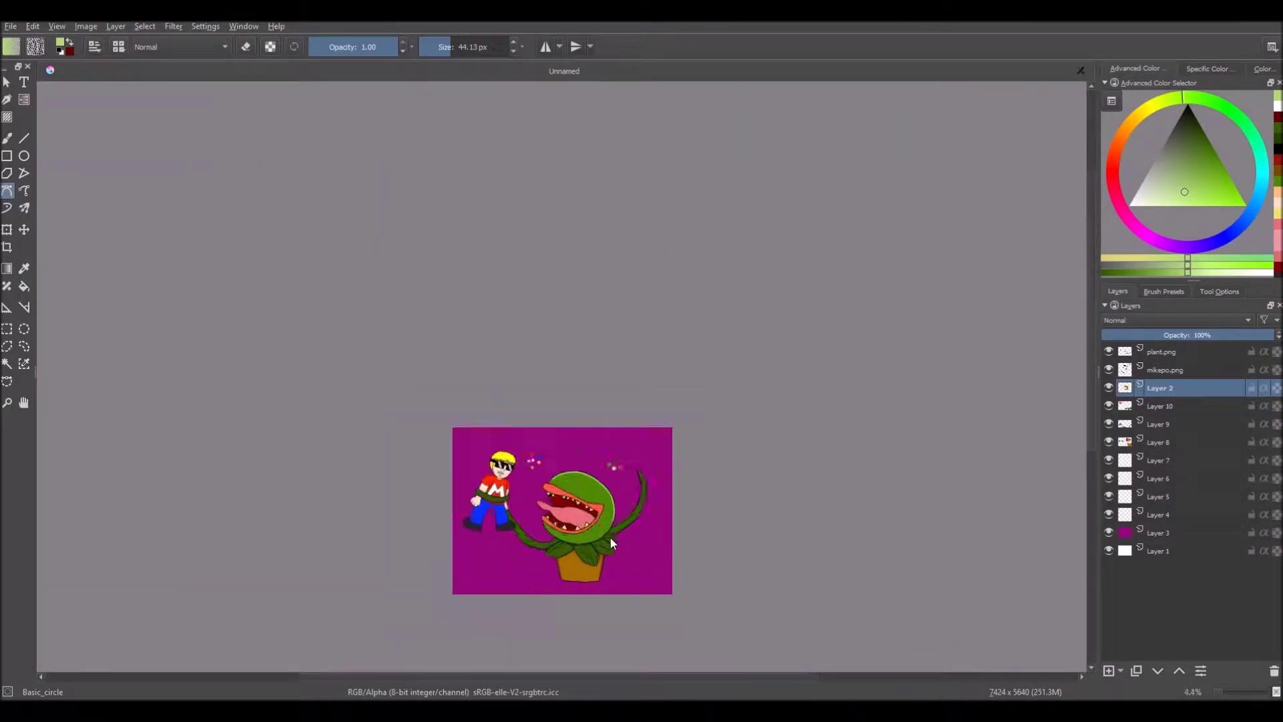
{"action": "scroll", "coordinate": [611, 538], "scroll_direction": "up", "scroll_amount": 5}
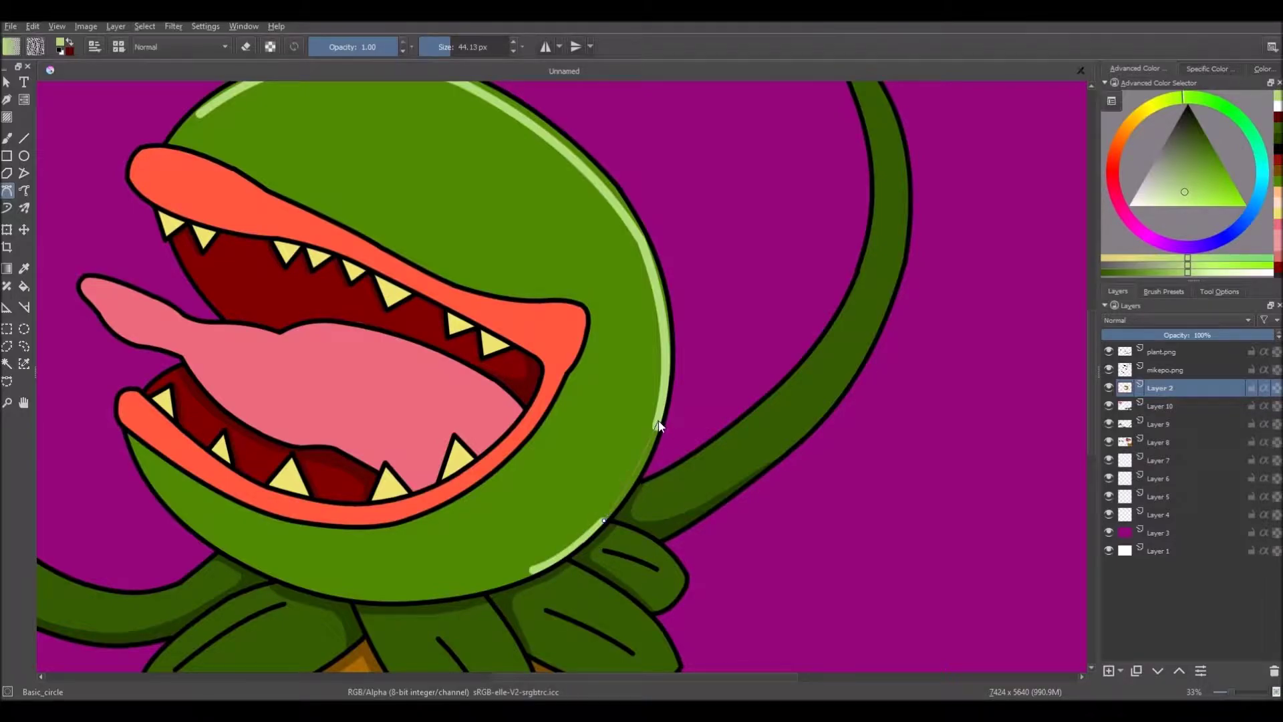
{"action": "scroll", "coordinate": [658, 422], "scroll_direction": "down", "scroll_amount": 5}
{"action": "key", "text": "ctrl+z"}
{"action": "key", "text": "ctrl+z"}
{"action": "key", "text": "ctrl+z"}
Try redrawing the light green highlight as a curve from the upper lip over the top of the head.
{"action": "scroll", "coordinate": [544, 412], "scroll_direction": "up", "scroll_amount": 5}
{"action": "left_click_drag", "start_coordinate": [522, 434], "coordinate": [553, 382]}
{"action": "double_click", "coordinate": [620, 372]}
{"action": "scroll", "coordinate": [620, 371], "scroll_direction": "down", "scroll_amount": 5}
{"action": "scroll", "coordinate": [603, 472], "scroll_direction": "up", "scroll_amount": 5}
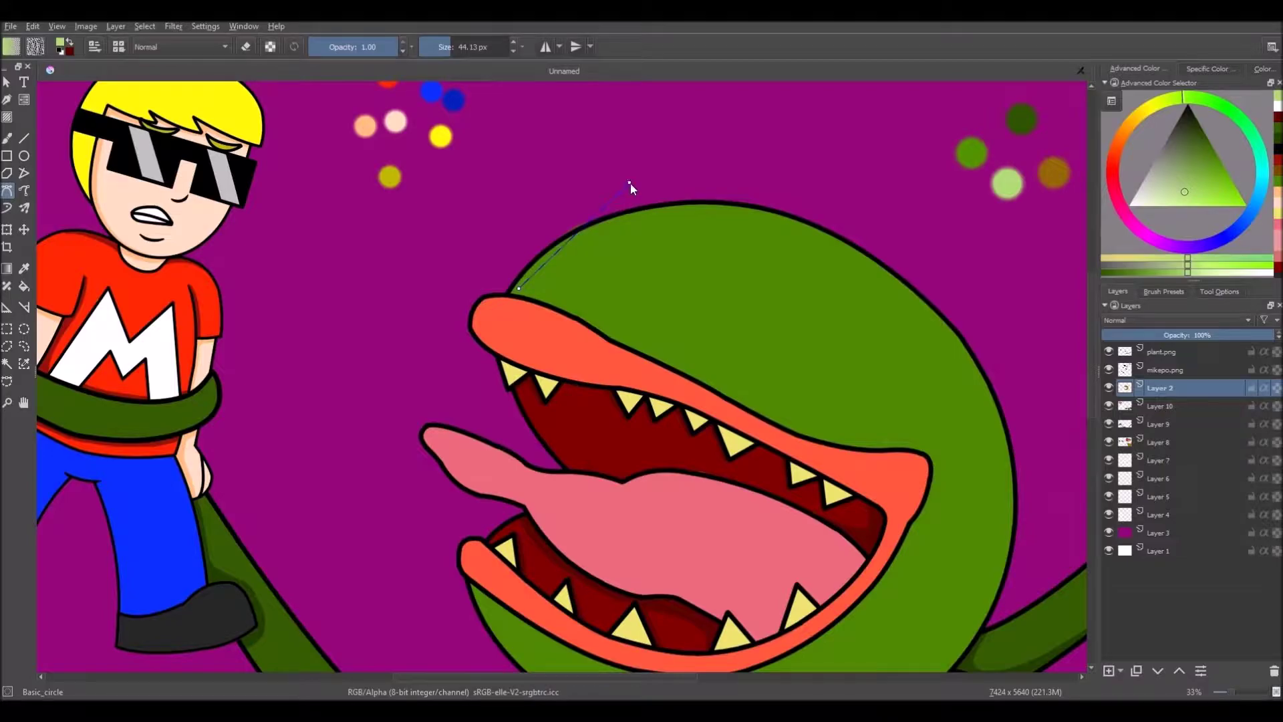
{"action": "double_click", "coordinate": [783, 225]}
{"action": "scroll", "coordinate": [764, 338], "scroll_direction": "down", "scroll_amount": 5}
{"action": "scroll", "coordinate": [747, 349], "scroll_direction": "up", "scroll_amount": 1}
{"action": "scroll", "coordinate": [765, 346], "scroll_direction": "down", "scroll_amount": 2}
{"action": "scroll", "coordinate": [669, 403], "scroll_direction": "up", "scroll_amount": 1}
{"action": "scroll", "coordinate": [703, 433], "scroll_direction": "down", "scroll_amount": 1}
{"action": "scroll", "coordinate": [681, 269], "scroll_direction": "up", "scroll_amount": 6}
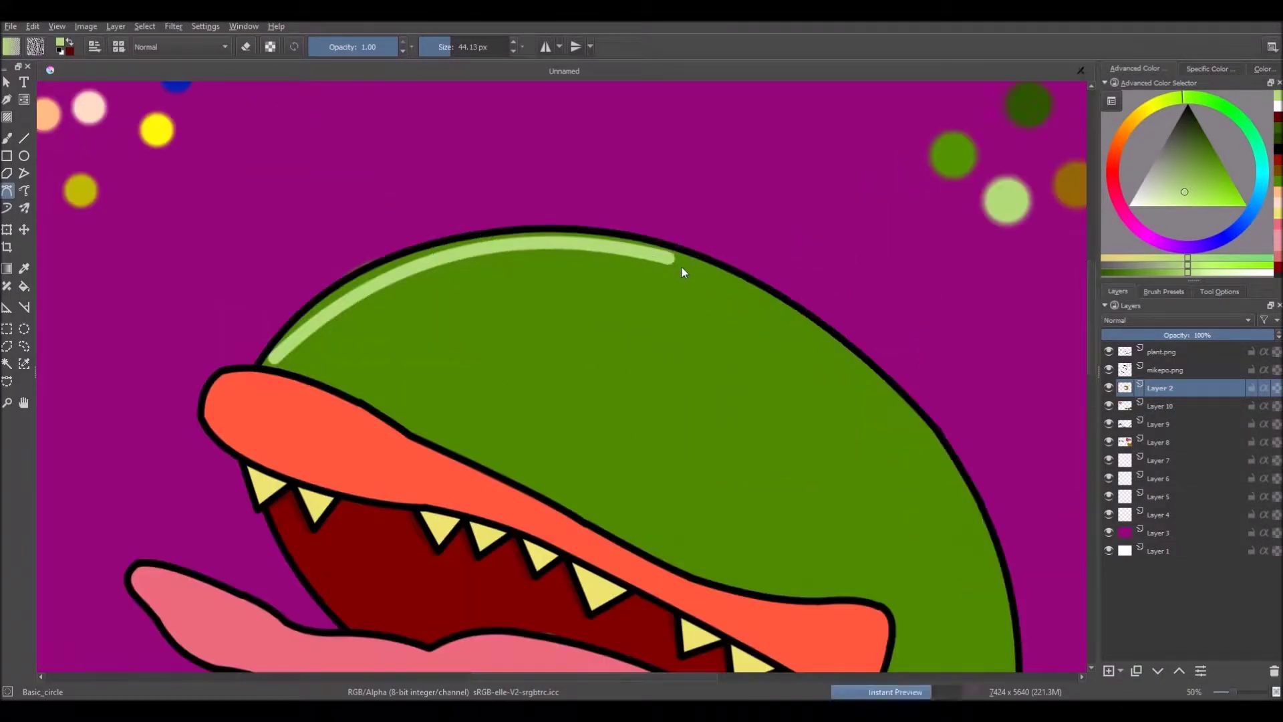
Try extending the light green highlight down the back of the plant's head.
{"action": "double_click", "coordinate": [874, 382]}
{"action": "scroll", "coordinate": [708, 304], "scroll_direction": "up", "scroll_amount": 2}
{"action": "key", "text": "ctrl+z"}
{"action": "scroll", "coordinate": [743, 319], "scroll_direction": "down", "scroll_amount": 7}
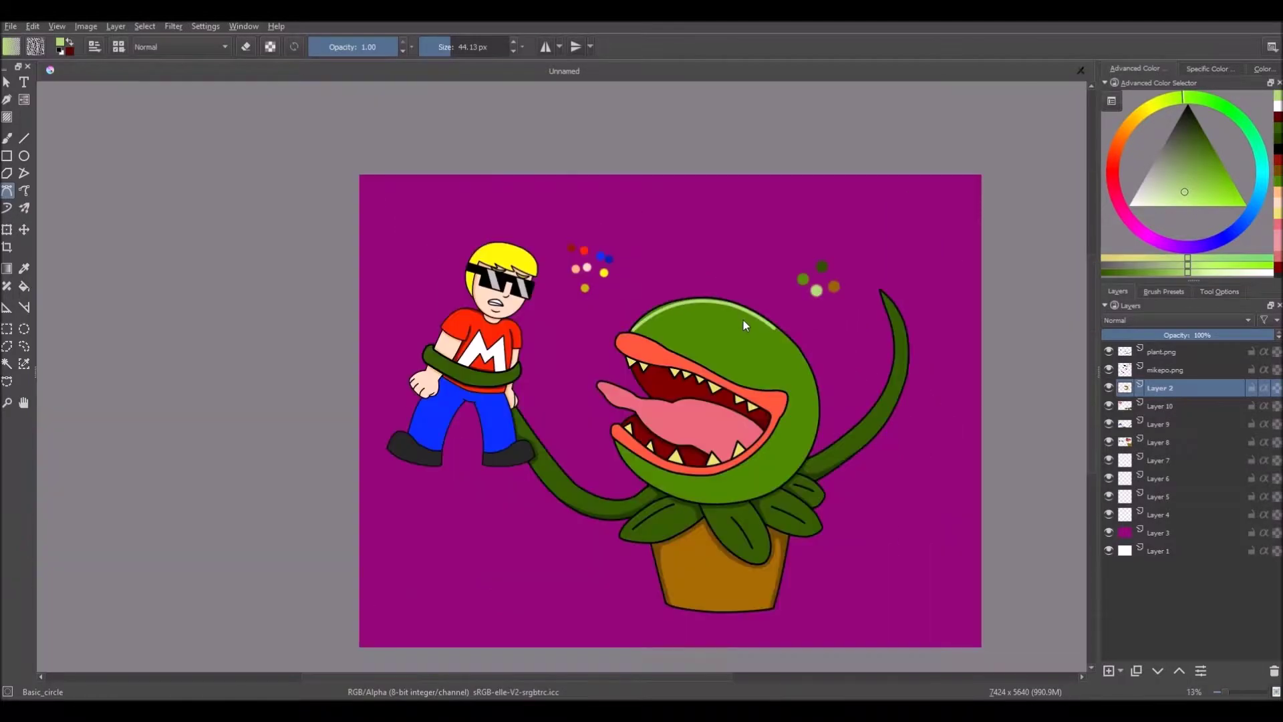
Try light green highlight curves over the head's top edge and along the underside of the lower jaw.
{"action": "scroll", "coordinate": [776, 367], "scroll_direction": "up", "scroll_amount": 4}
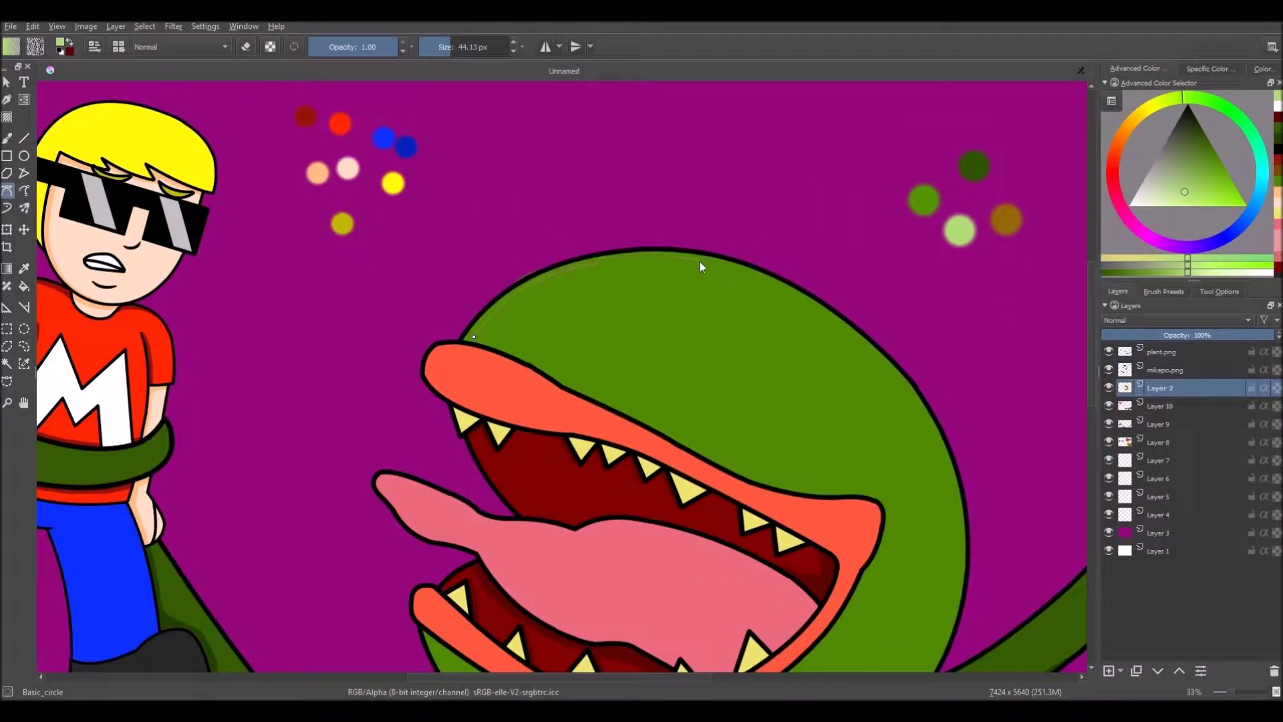
{"action": "scroll", "coordinate": [700, 266], "scroll_direction": "down", "scroll_amount": 5}
{"action": "scroll", "coordinate": [758, 294], "scroll_direction": "up", "scroll_amount": 5}
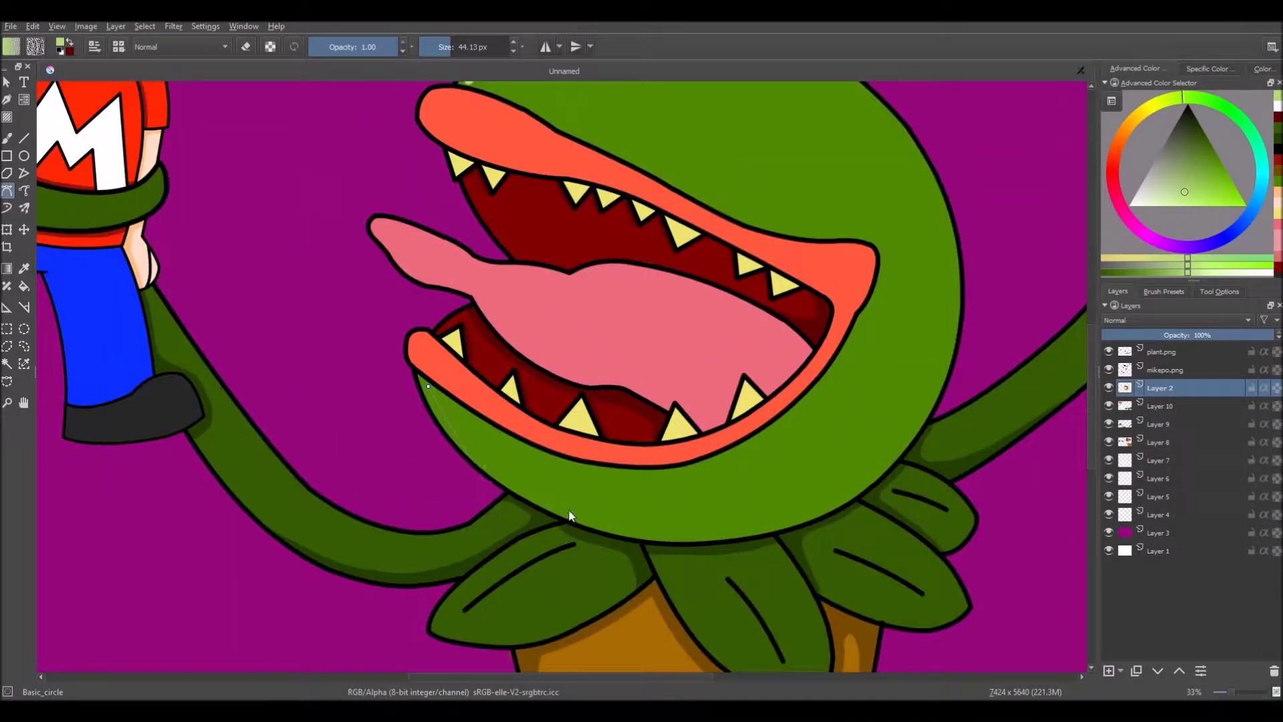
{"action": "scroll", "coordinate": [631, 503], "scroll_direction": "down", "scroll_amount": 5}
{"action": "scroll", "coordinate": [612, 497], "scroll_direction": "up", "scroll_amount": 5}
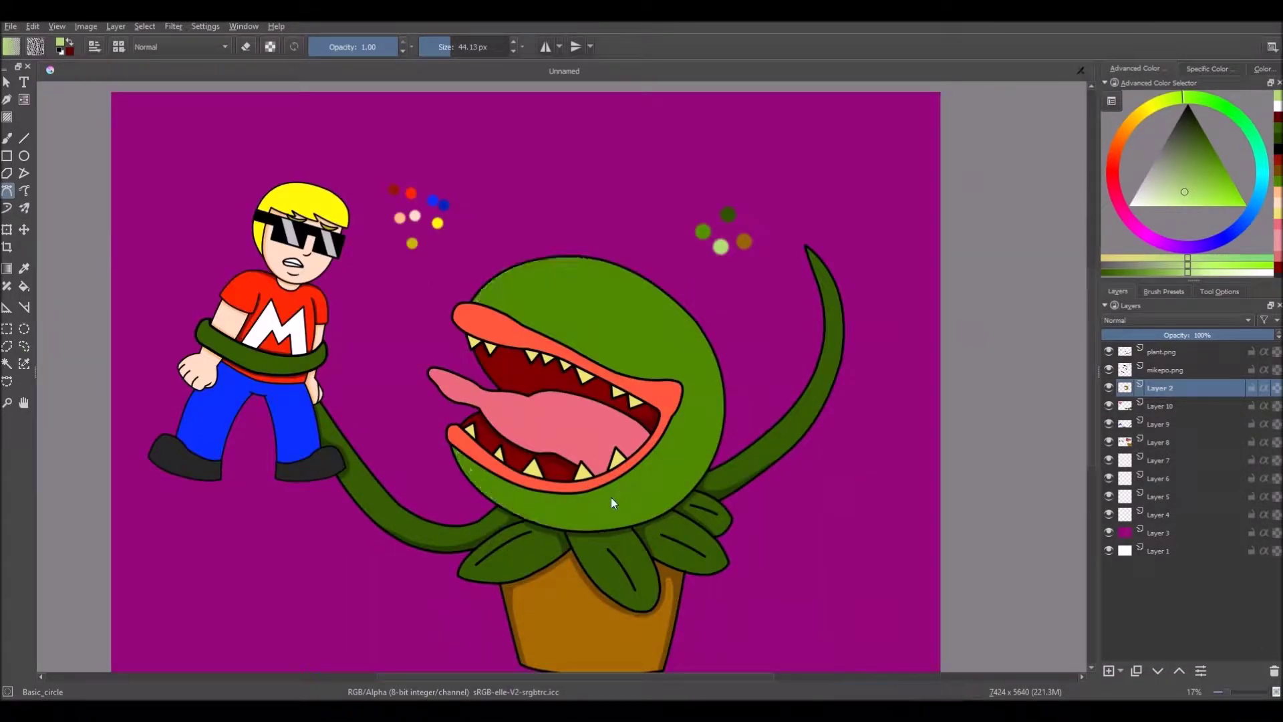
{"action": "left_click", "coordinate": [450, 561]}
{"action": "scroll", "coordinate": [587, 497], "scroll_direction": "down", "scroll_amount": 5}
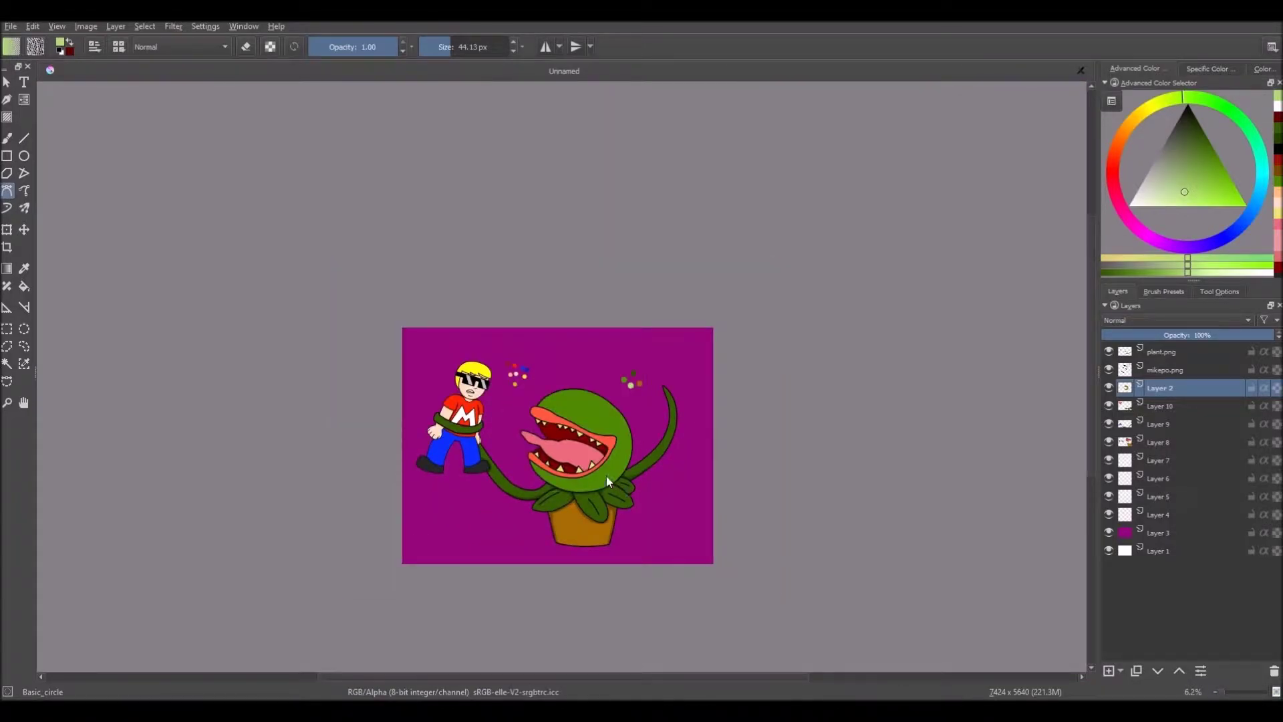
{"action": "scroll", "coordinate": [610, 483], "scroll_direction": "up", "scroll_amount": 2}
{"action": "scroll", "coordinate": [906, 538], "scroll_direction": "up", "scroll_amount": 3}
Try a dark green shadow curve along the lower right edge of the plant's head.
{"action": "left_click", "coordinate": [1206, 139]}
{"action": "scroll", "coordinate": [716, 375], "scroll_direction": "down", "scroll_amount": 5}
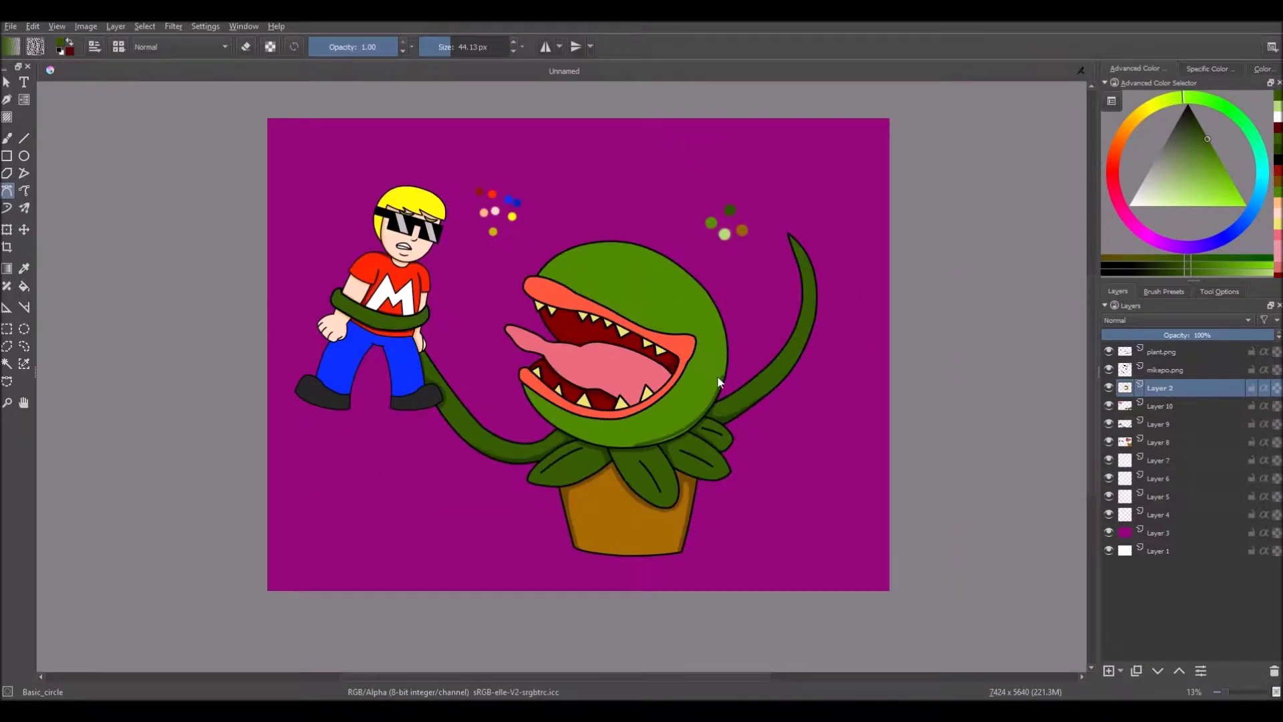
{"action": "scroll", "coordinate": [711, 370], "scroll_direction": "up", "scroll_amount": 3}
Choose a muted grey-green and shade the right and lower right edge of the plant's head with Bezier curves.
{"action": "left_click", "coordinate": [1192, 147]}
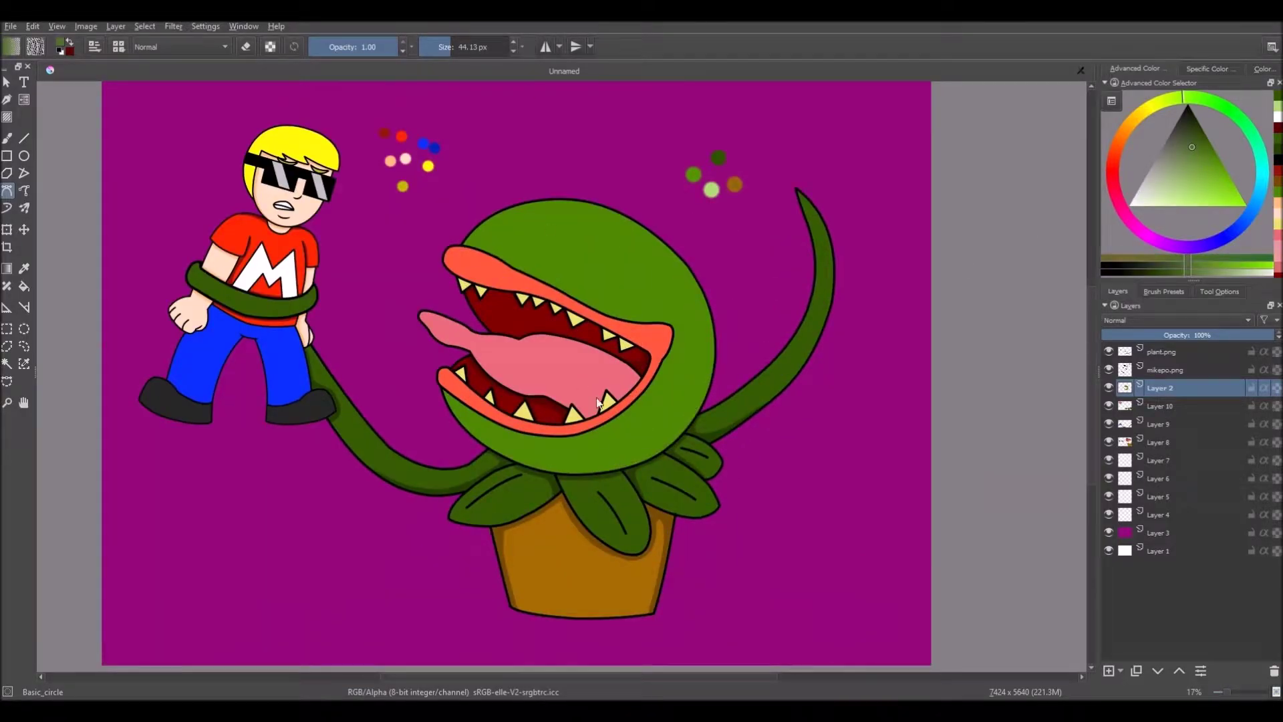
{"action": "scroll", "coordinate": [635, 438], "scroll_direction": "up", "scroll_amount": 2}
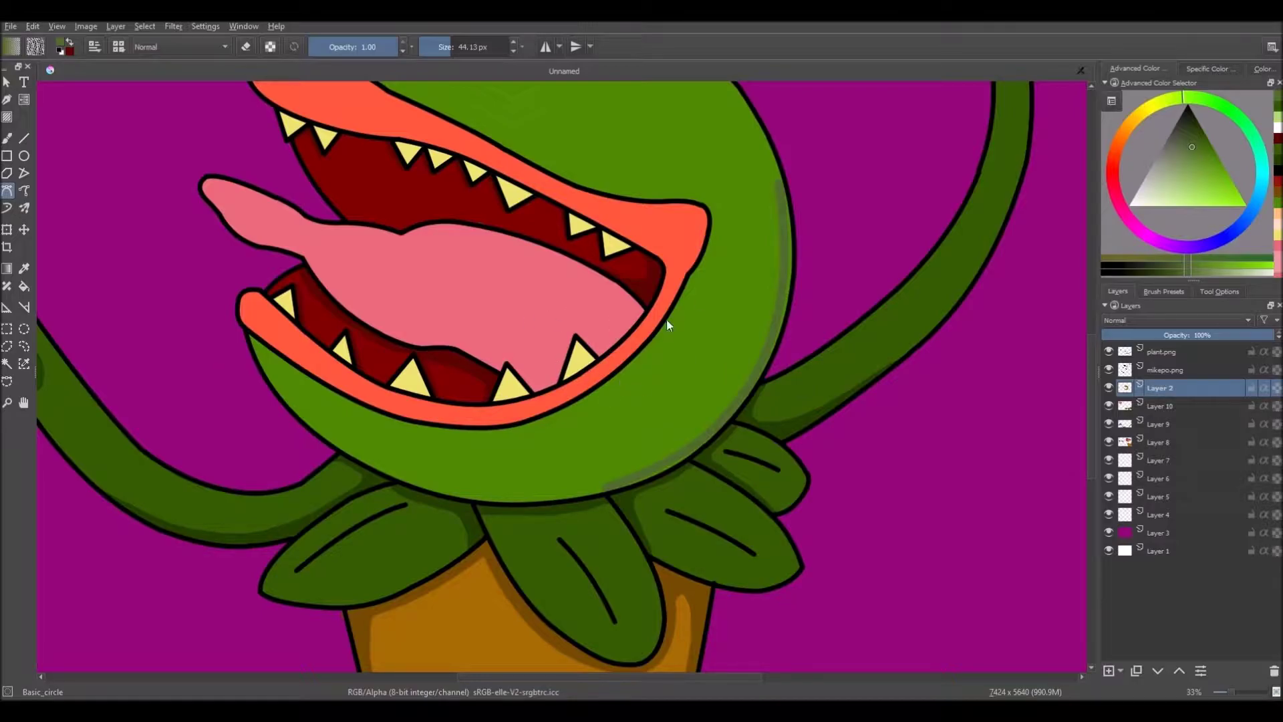
{"action": "left_click_drag", "start_coordinate": [613, 321], "coordinate": [612, 372]}
{"action": "left_click", "coordinate": [7, 402]}
{"action": "left_click", "coordinate": [272, 361]}
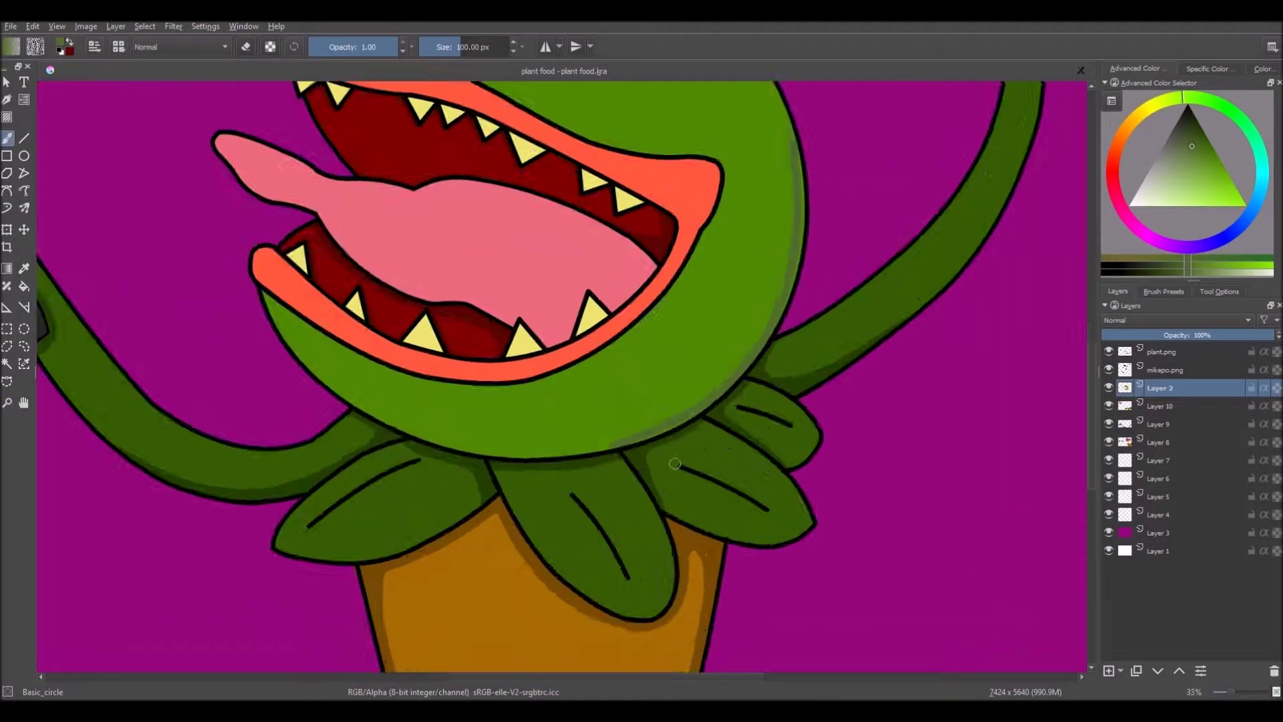
Fill the gap between shadow and outline and taper the shadow's lower end with the freehand brush at 33.79 px.
{"action": "scroll", "coordinate": [613, 378], "scroll_direction": "up", "scroll_amount": 5}
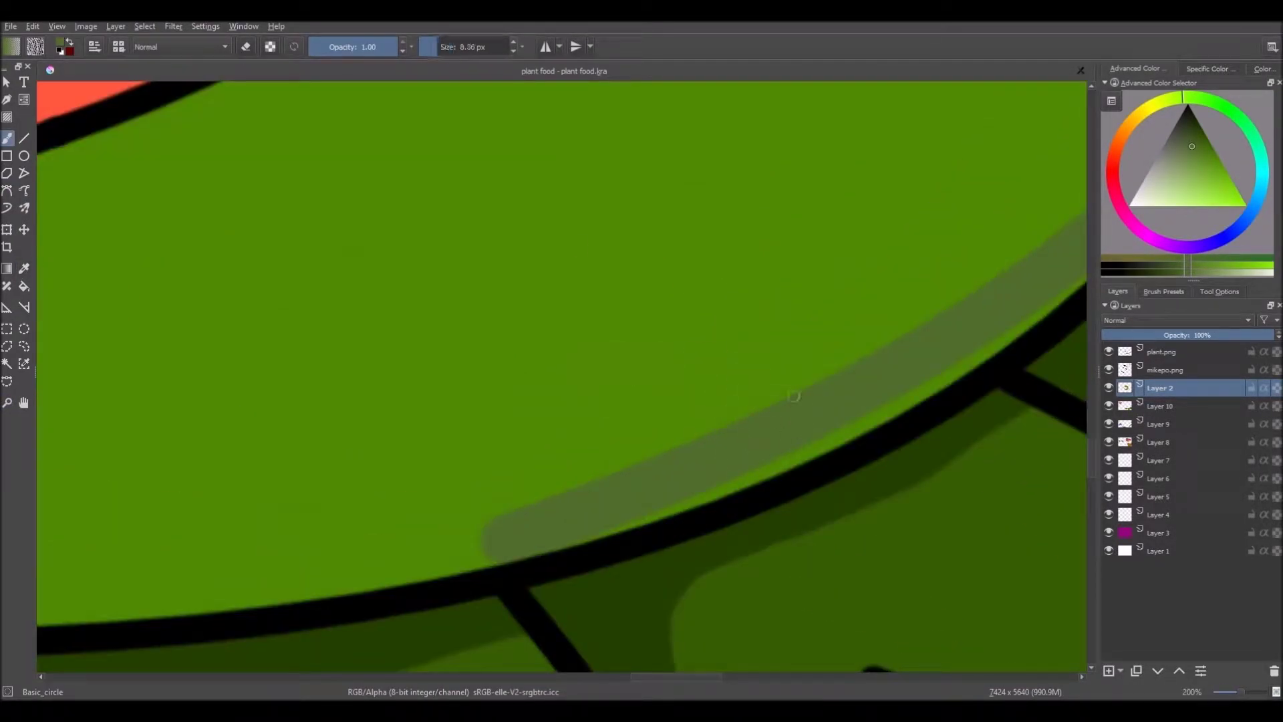
{"action": "mouse_move", "coordinate": [931, 363]}
{"action": "left_mouse_down"}
{"action": "mouse_move", "coordinate": [625, 518]}
{"action": "mouse_move", "coordinate": [367, 579]}
{"action": "left_mouse_up"}
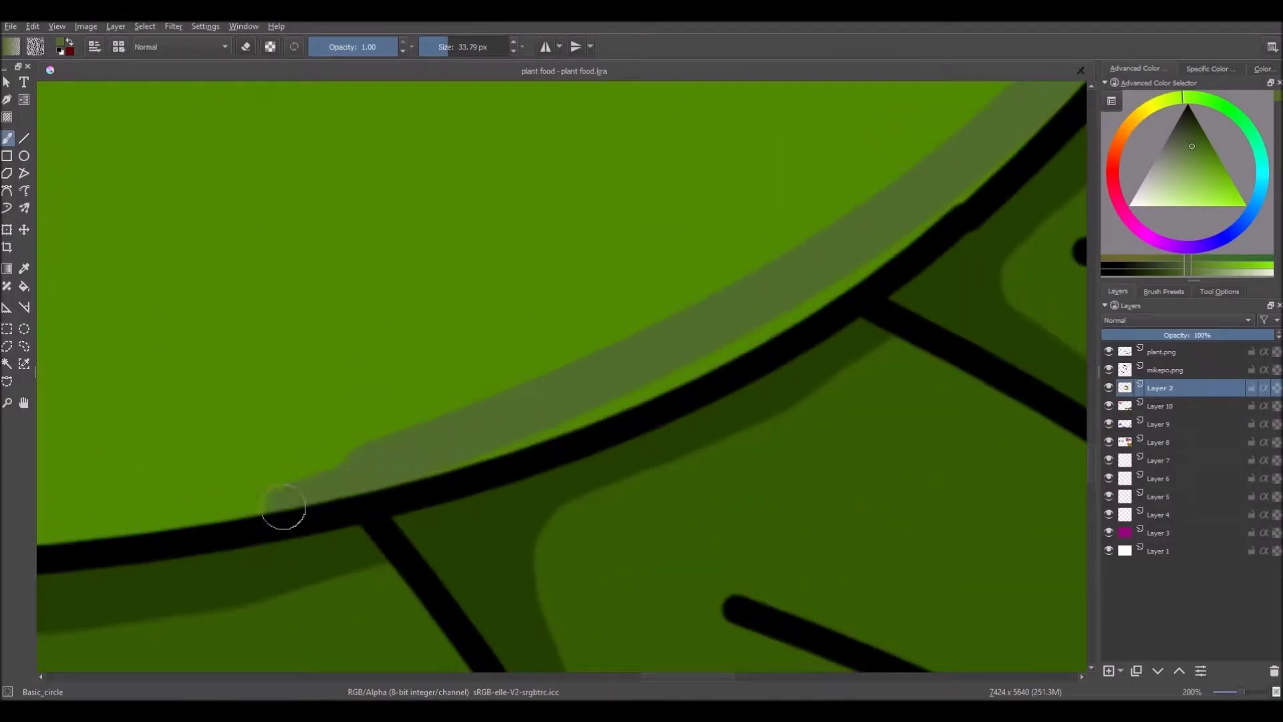
{"action": "left_click_drag", "start_coordinate": [281, 507], "coordinate": [287, 495]}
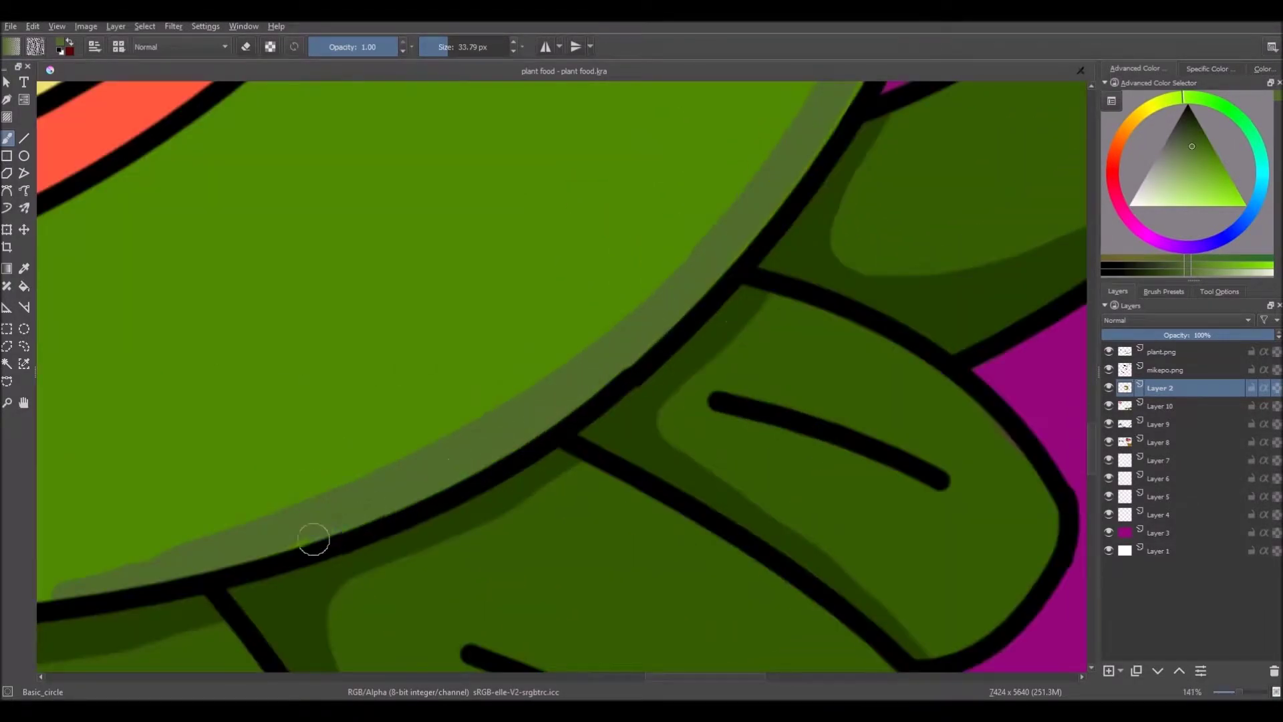
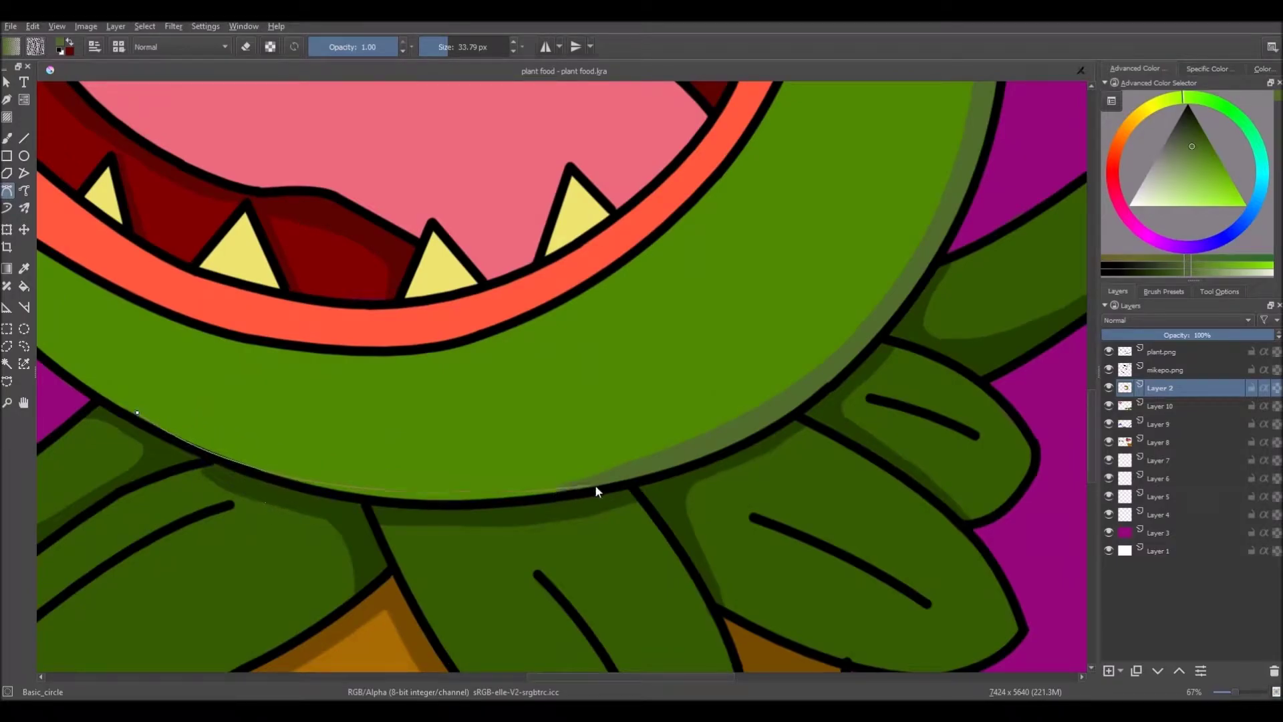
Extend the grey-green shadow along the underside of the head with a Bezier curve and touch up its left end.
{"action": "double_click", "coordinate": [596, 487]}
{"action": "scroll", "coordinate": [590, 482], "scroll_direction": "down", "scroll_amount": 3}
{"action": "scroll", "coordinate": [579, 477], "scroll_direction": "up", "scroll_amount": 3}
{"action": "scroll", "coordinate": [576, 474], "scroll_direction": "down", "scroll_amount": 2}
{"action": "scroll", "coordinate": [565, 460], "scroll_direction": "up", "scroll_amount": 4}
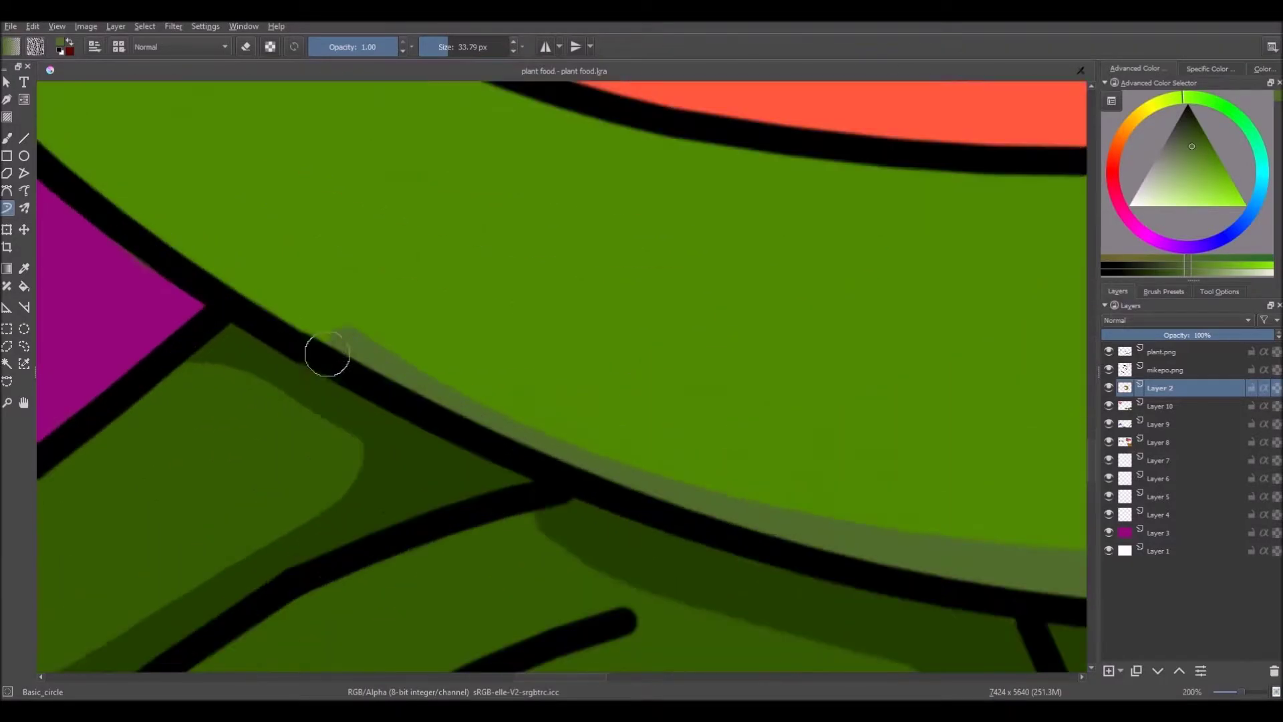
{"action": "left_click_drag", "start_coordinate": [334, 337], "coordinate": [421, 381]}
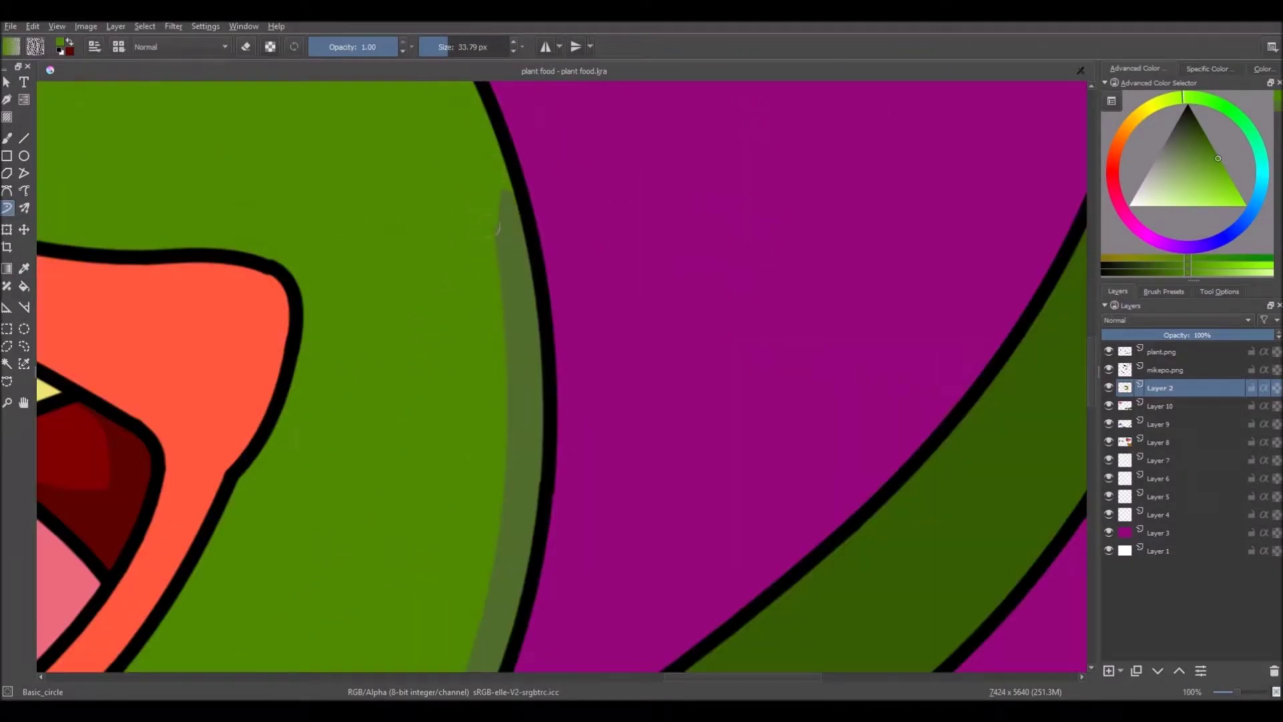
Thin and taper the upper end of the head's right-hand shadow by painting over its inner edge in the base green.
{"action": "left_click_drag", "start_coordinate": [507, 167], "coordinate": [509, 374]}
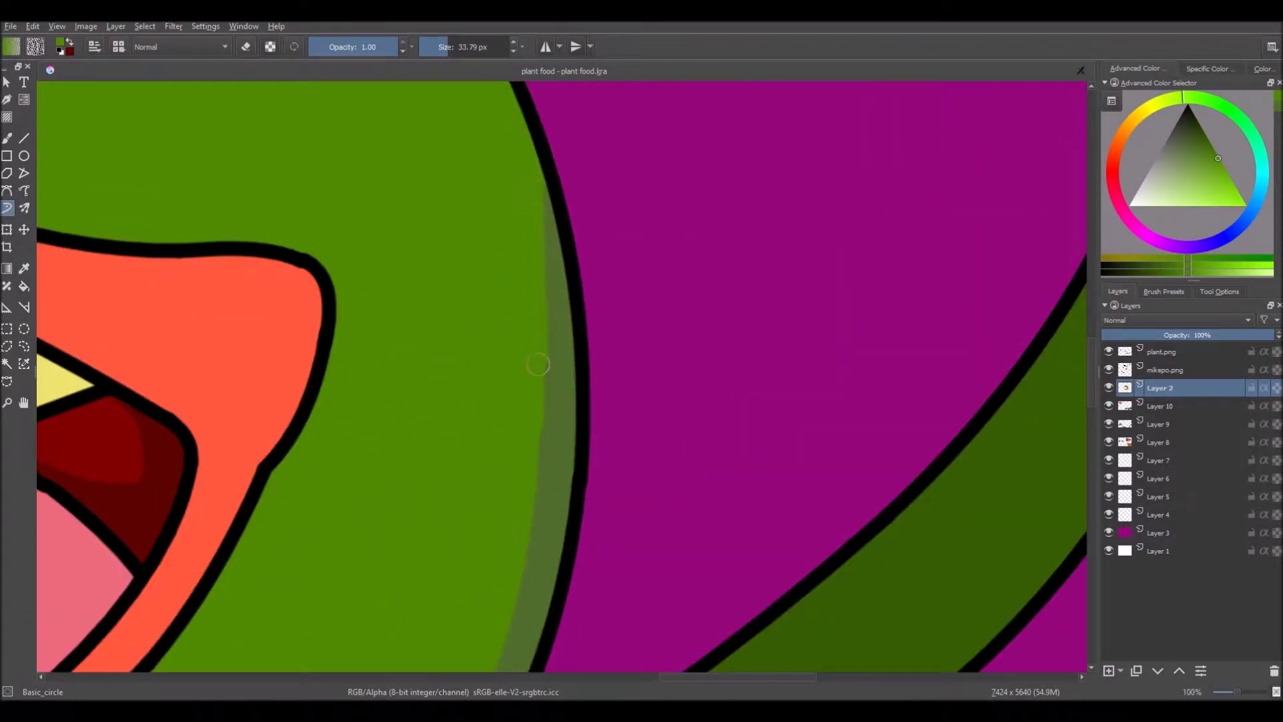
{"action": "left_click_drag", "start_coordinate": [535, 349], "coordinate": [528, 544]}
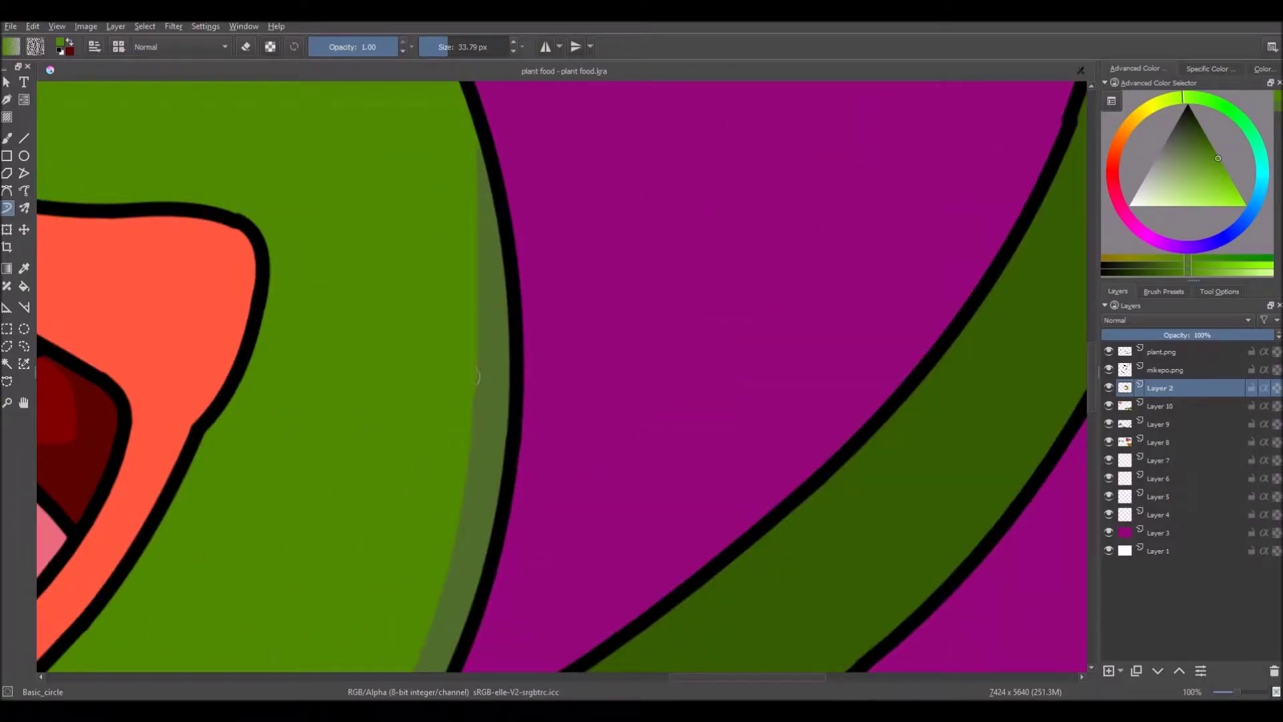
{"action": "scroll", "coordinate": [507, 417], "scroll_direction": "down", "scroll_amount": 8}
{"action": "scroll", "coordinate": [509, 417], "scroll_direction": "up", "scroll_amount": 5}
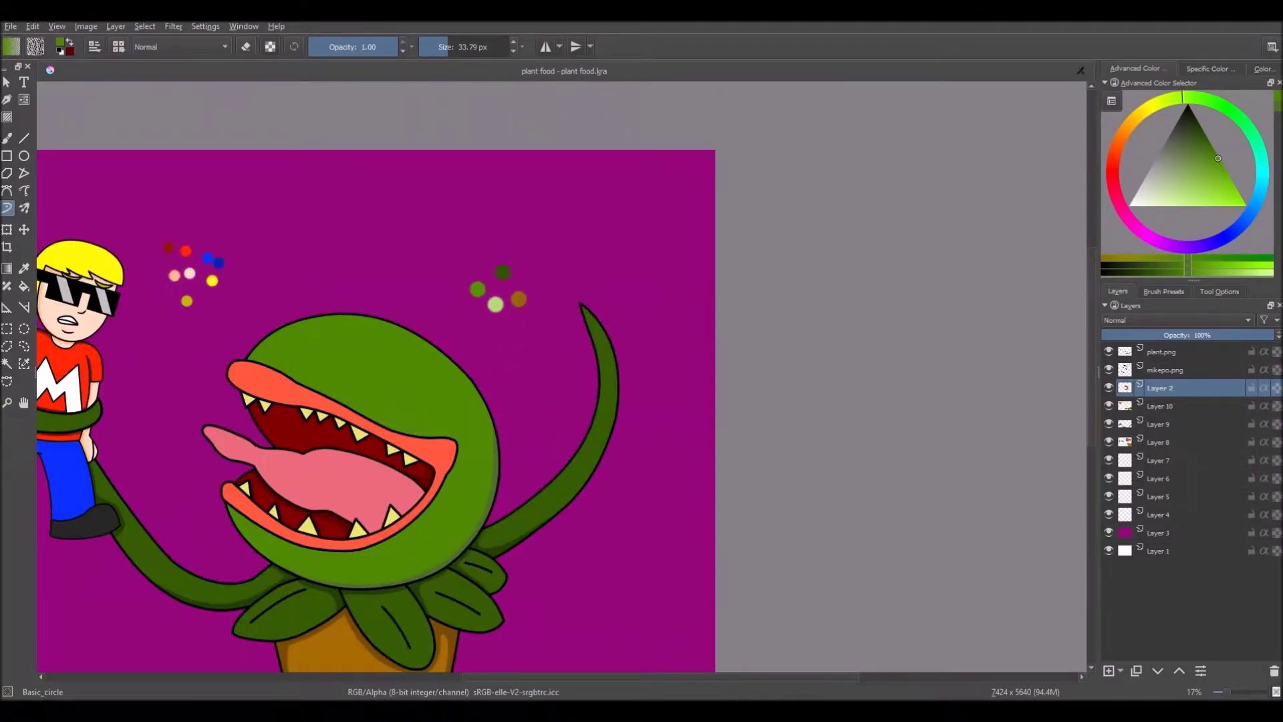
Pick up the grey-green again and extend the shadow upward along the head's right edge with a Bezier curve.
{"action": "key", "text": "p"}
{"action": "left_click", "coordinate": [491, 478]}
{"action": "scroll", "coordinate": [474, 454], "scroll_direction": "up", "scroll_amount": 1}
{"action": "left_click", "coordinate": [496, 493]}
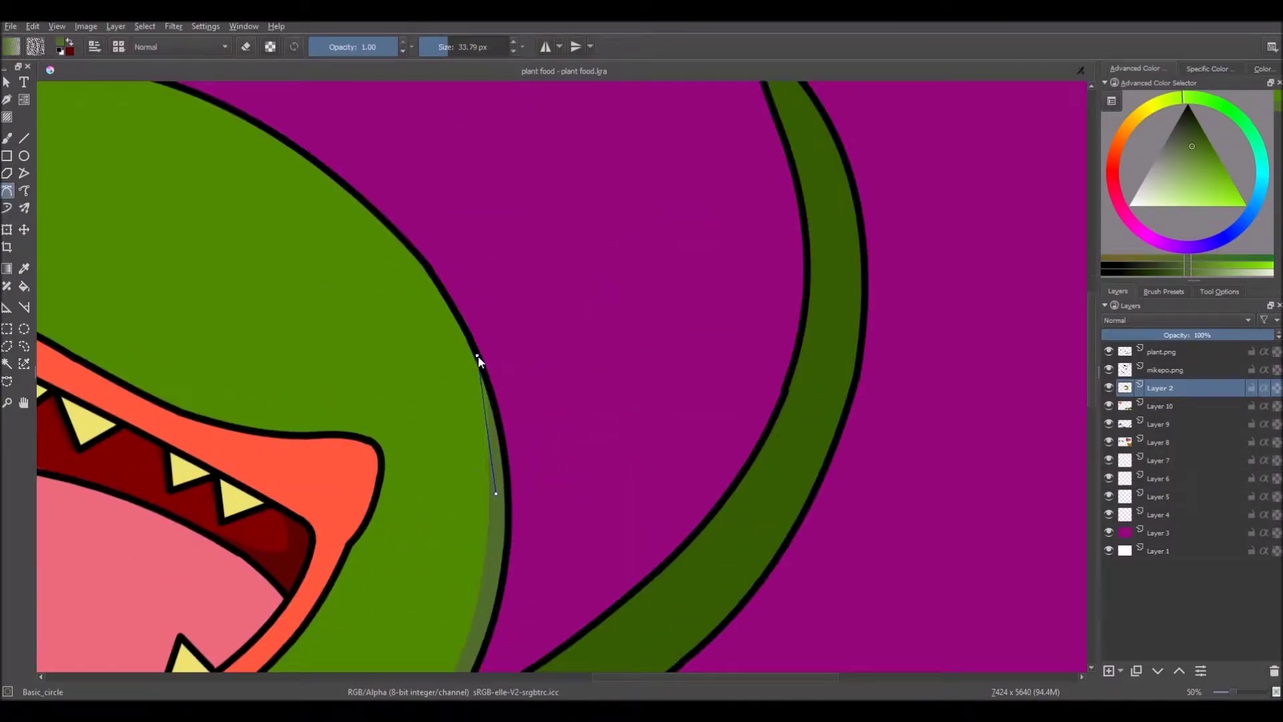
{"action": "double_click", "coordinate": [441, 299]}
Examine the new shading on the plant's head both close up and in the whole picture.
{"action": "scroll", "coordinate": [446, 326], "scroll_direction": "down", "scroll_amount": 6}
{"action": "scroll", "coordinate": [449, 314], "scroll_direction": "up", "scroll_amount": 7}
{"action": "scroll", "coordinate": [468, 371], "scroll_direction": "down", "scroll_amount": 6}
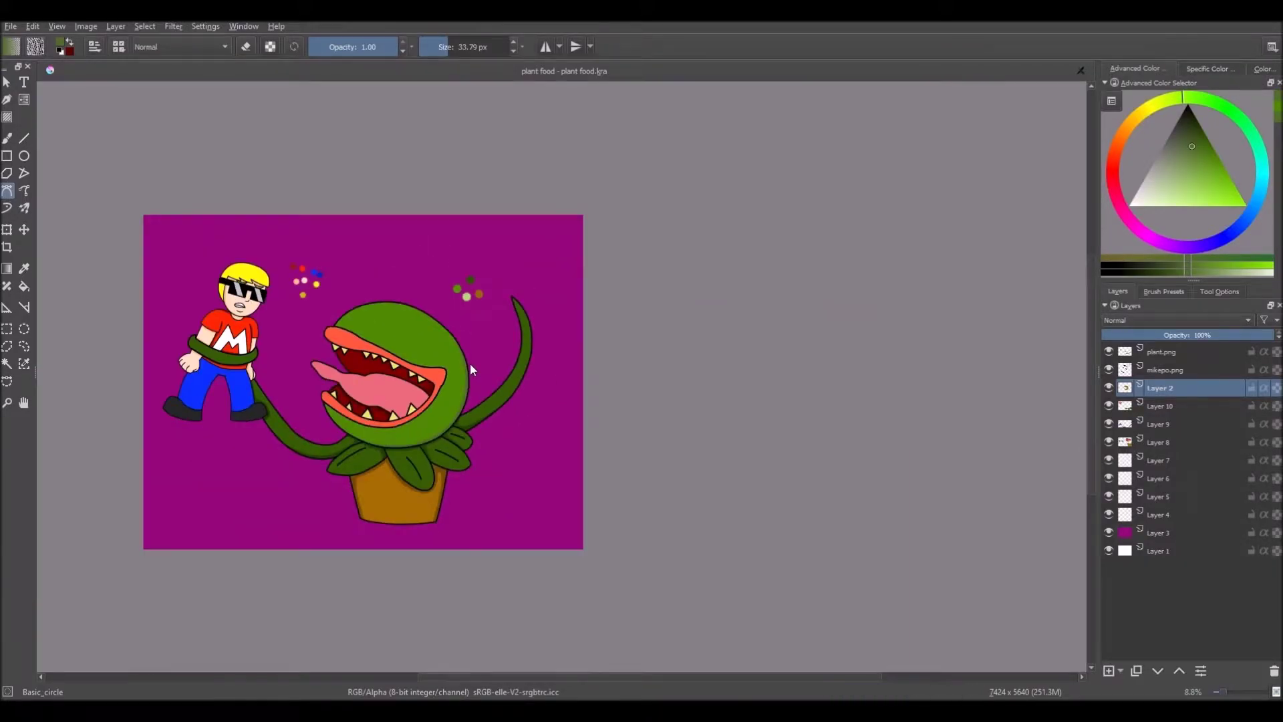
{"action": "scroll", "coordinate": [471, 365], "scroll_direction": "up", "scroll_amount": 6}
{"action": "scroll", "coordinate": [478, 454], "scroll_direction": "down", "scroll_amount": 7}
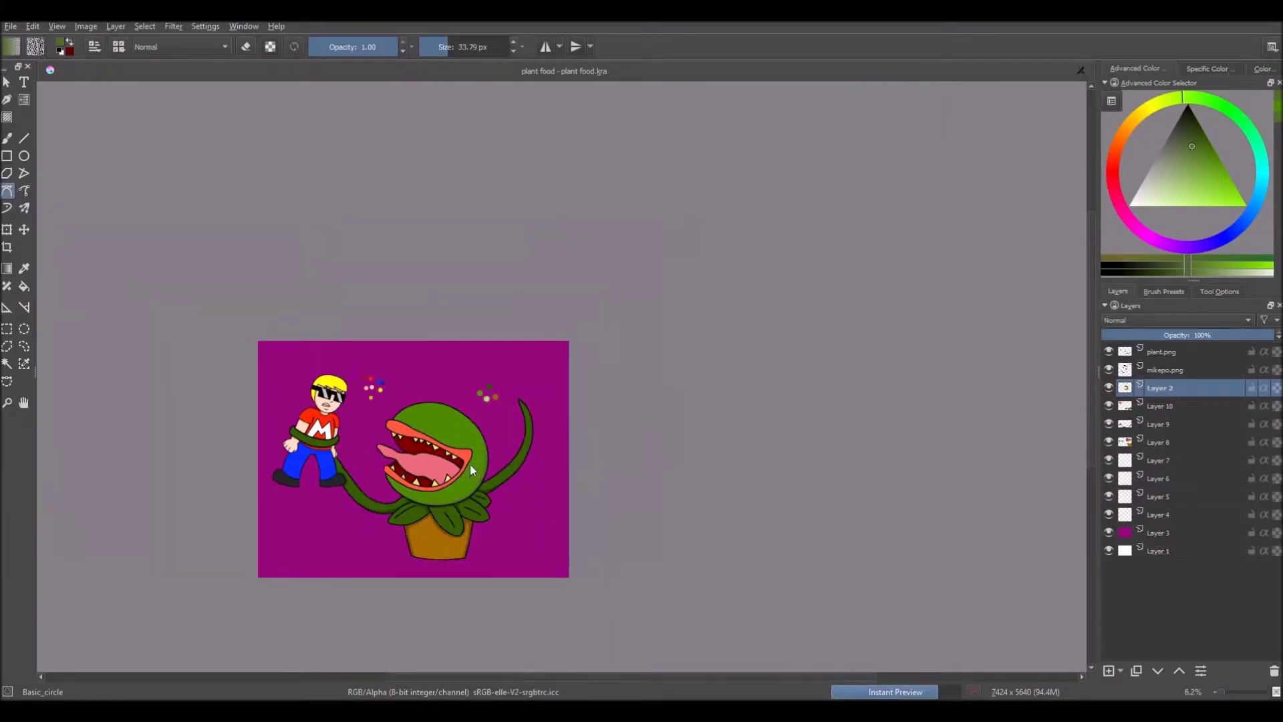
{"action": "scroll", "coordinate": [442, 511], "scroll_direction": "up", "scroll_amount": 2}
{"action": "scroll", "coordinate": [451, 497], "scroll_direction": "down", "scroll_amount": 2}
{"action": "scroll", "coordinate": [441, 482], "scroll_direction": "up", "scroll_amount": 4}
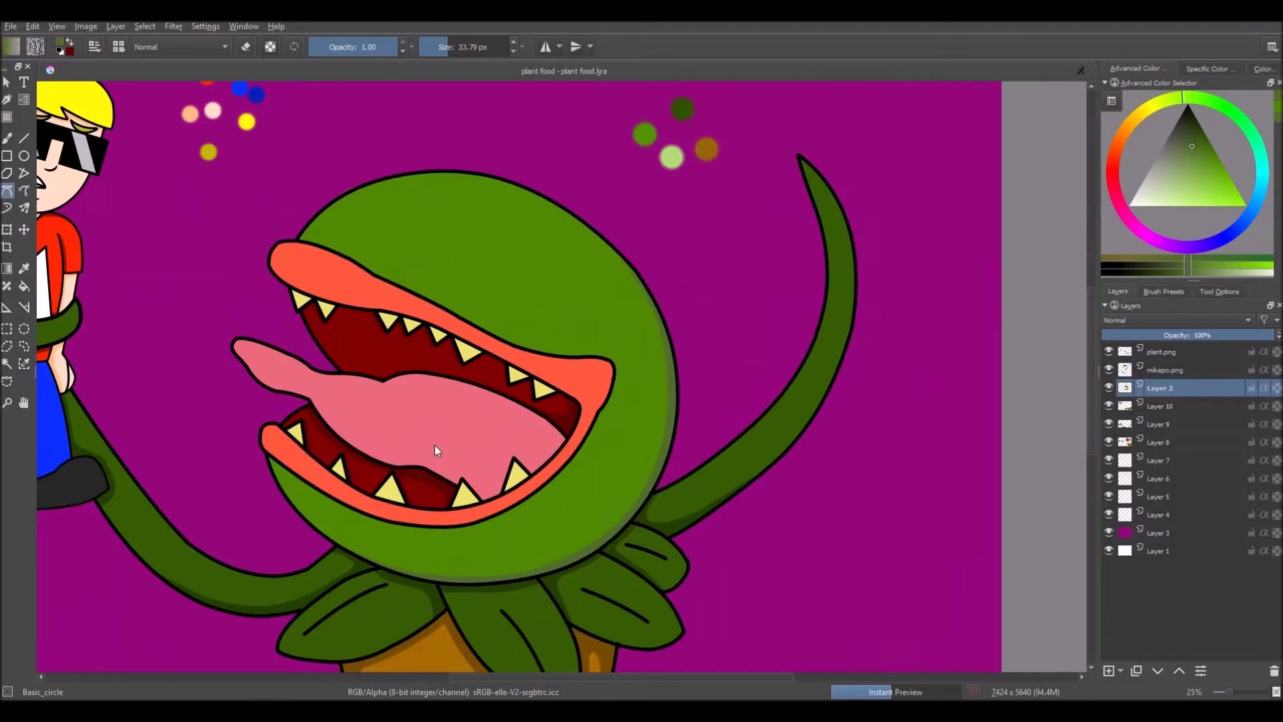
{"action": "scroll", "coordinate": [435, 450], "scroll_direction": "down", "scroll_amount": 2}
{"action": "scroll", "coordinate": [437, 485], "scroll_direction": "down", "scroll_amount": 2}
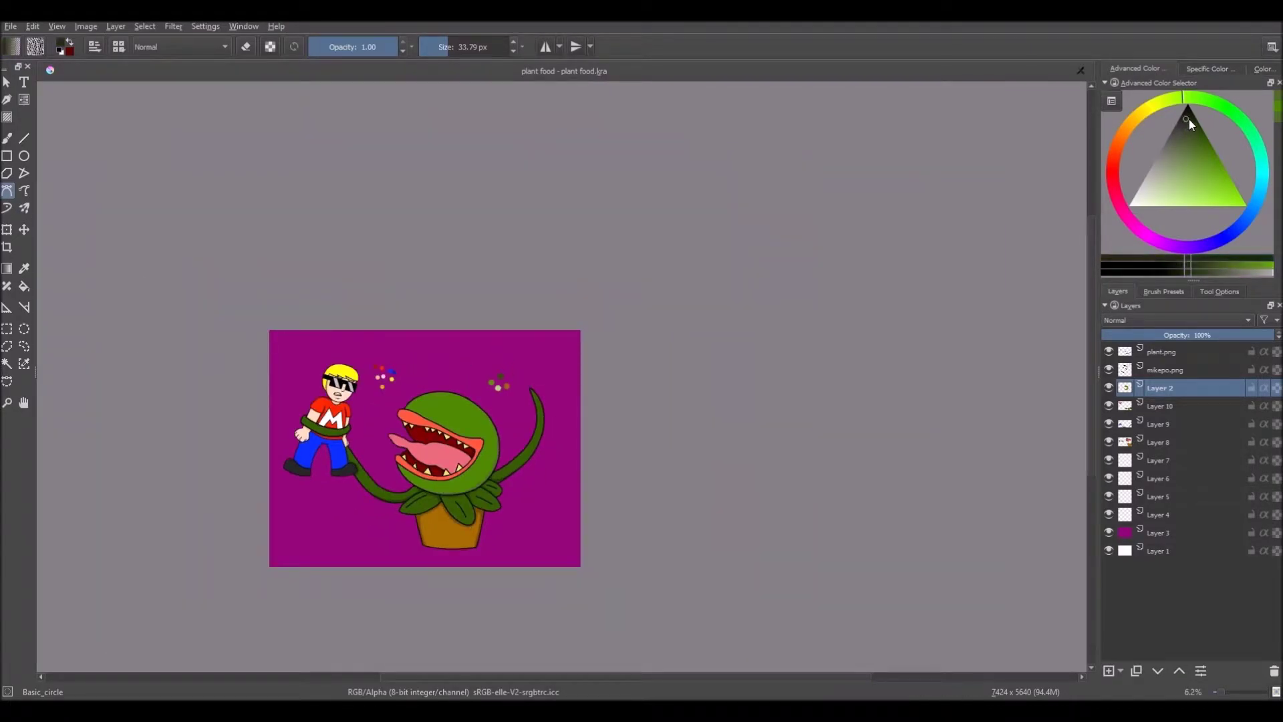
Try dark green detail lines on the plant's head: an arched Bezier crease across the top with three curved ribs below it.
{"action": "scroll", "coordinate": [438, 441], "scroll_direction": "up", "scroll_amount": 4}
{"action": "key", "text": "Return"}
{"action": "scroll", "coordinate": [463, 394], "scroll_direction": "down", "scroll_amount": 3}
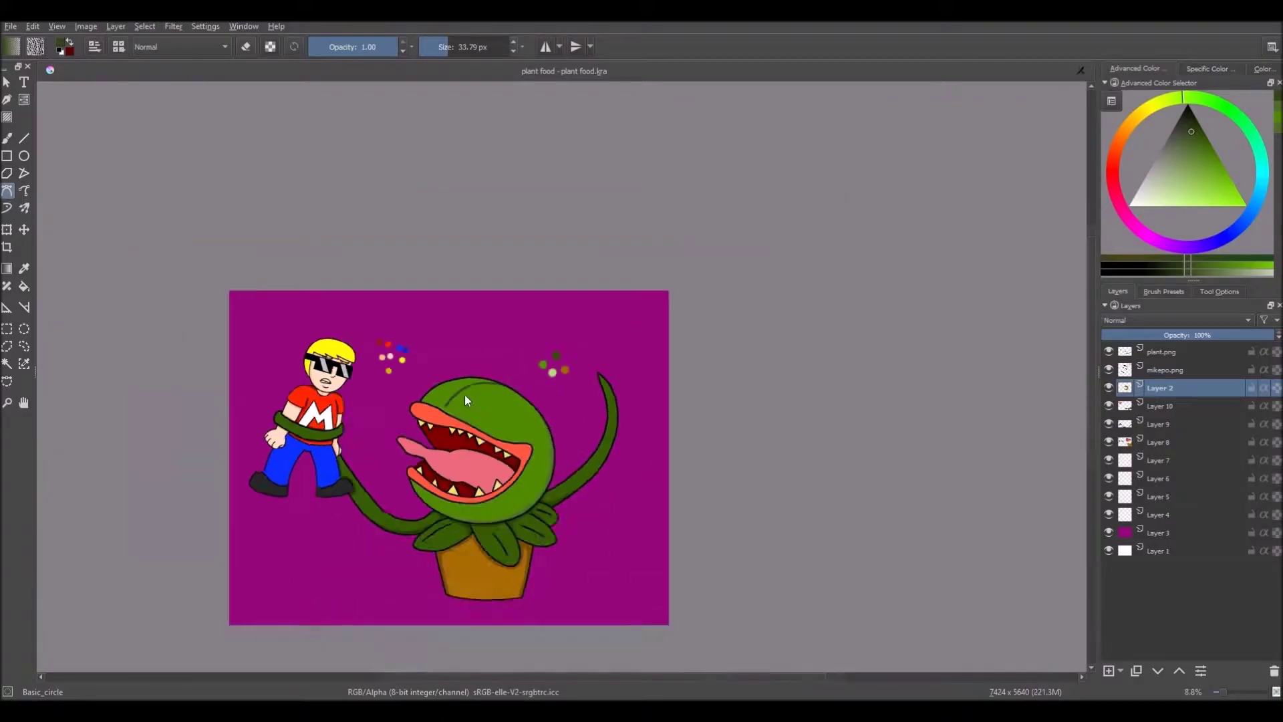
{"action": "scroll", "coordinate": [466, 396], "scroll_direction": "up", "scroll_amount": 4}
{"action": "left_click_drag", "start_coordinate": [415, 416], "coordinate": [424, 452]}
{"action": "scroll", "coordinate": [482, 341], "scroll_direction": "down", "scroll_amount": 6}
{"action": "scroll", "coordinate": [488, 344], "scroll_direction": "up", "scroll_amount": 5}
{"action": "left_click_drag", "start_coordinate": [486, 346], "coordinate": [504, 381]}
{"action": "left_click", "coordinate": [580, 391]}
{"action": "key", "text": "Return"}
{"action": "scroll", "coordinate": [602, 399], "scroll_direction": "down", "scroll_amount": 5}
{"action": "scroll", "coordinate": [600, 395], "scroll_direction": "up", "scroll_amount": 5}
{"action": "scroll", "coordinate": [600, 404], "scroll_direction": "down", "scroll_amount": 5}
{"action": "scroll", "coordinate": [586, 423], "scroll_direction": "up", "scroll_amount": 6}
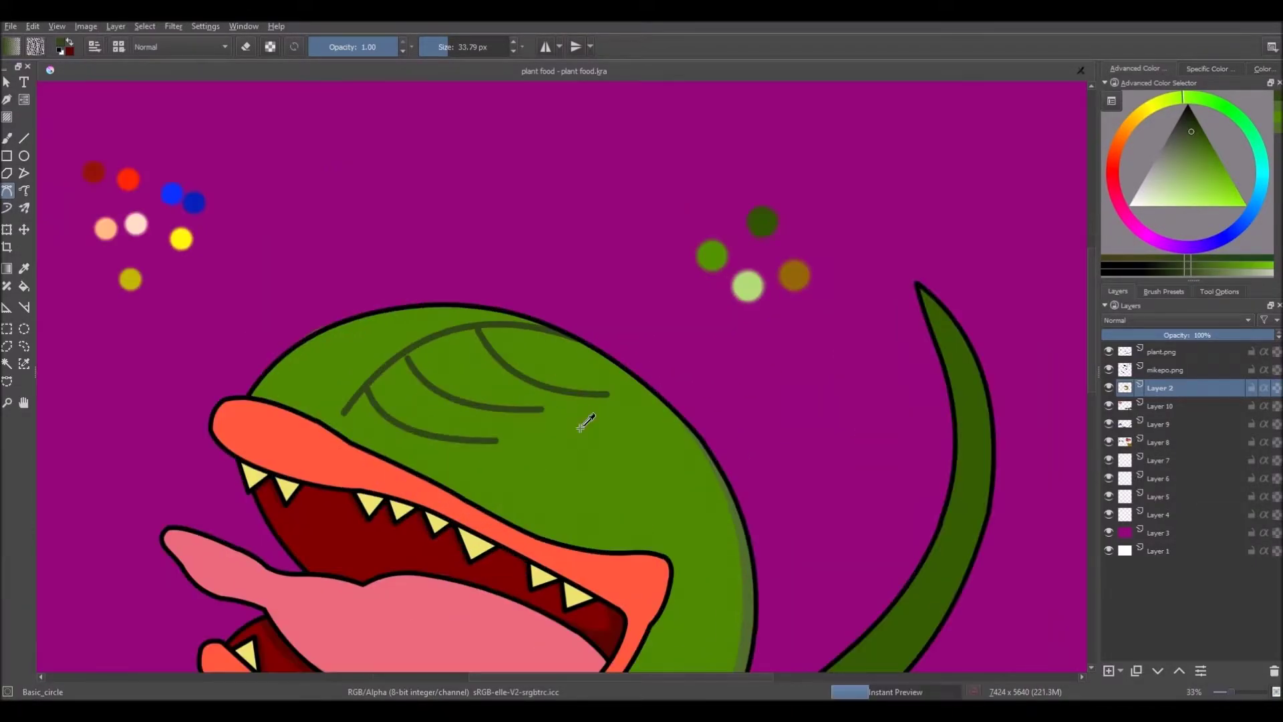
Undo the dark green crease and its three ribs on the plant's head.
{"action": "key", "text": "ctrl+z"}
{"action": "key", "text": "ctrl+z"}
{"action": "key", "text": "ctrl+z"}
{"action": "key", "text": "ctrl+z"}
{"action": "scroll", "coordinate": [508, 439], "scroll_direction": "down", "scroll_amount": 6}
{"action": "scroll", "coordinate": [461, 447], "scroll_direction": "up", "scroll_amount": 5}
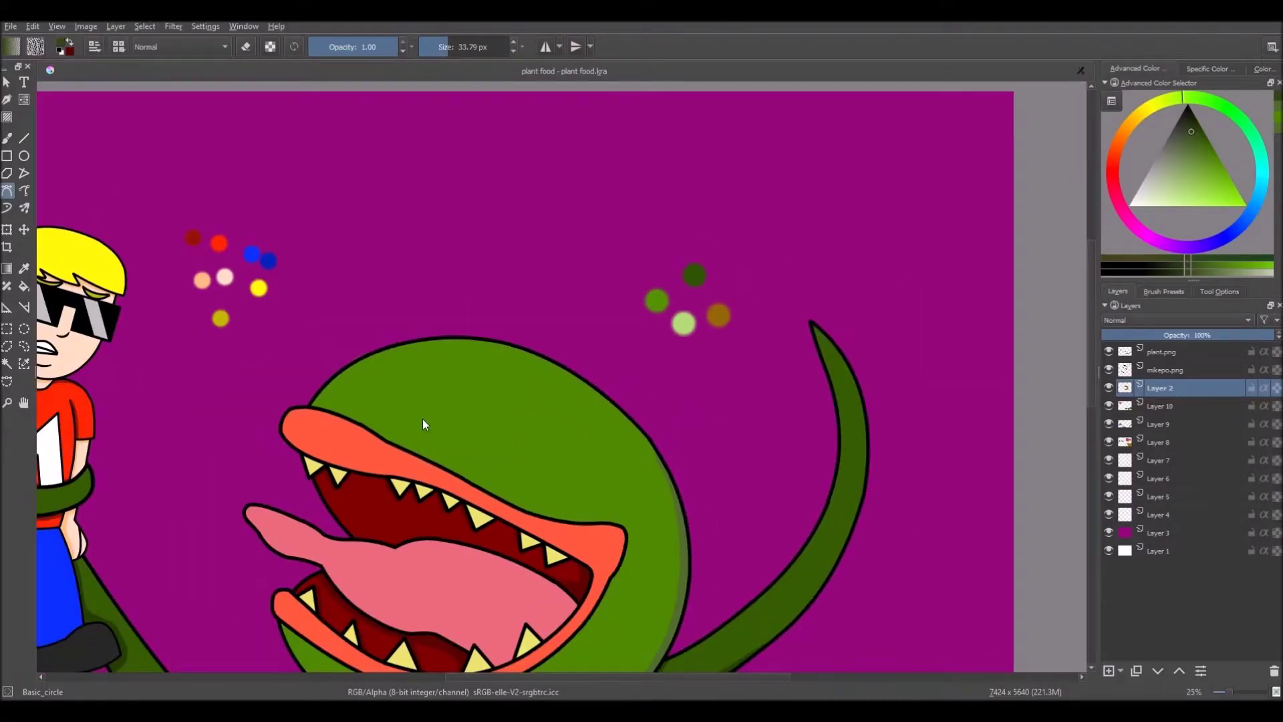
Try a new dark green Bezier crease arching to the head's right outline, with three downward-sagging ribs branching from it.
{"action": "scroll", "coordinate": [528, 381], "scroll_direction": "down", "scroll_amount": 5}
{"action": "scroll", "coordinate": [514, 408], "scroll_direction": "up", "scroll_amount": 6}
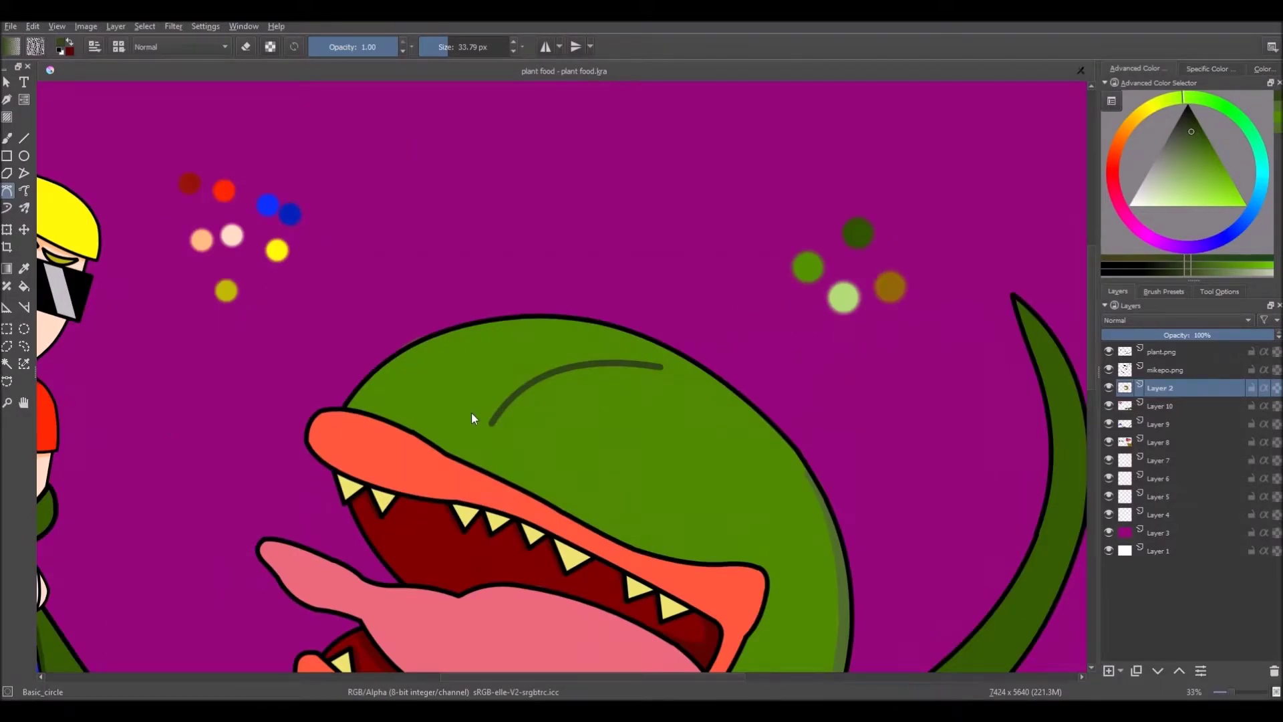
{"action": "mouse_move", "coordinate": [457, 429]}
{"action": "left_mouse_down"}
{"action": "mouse_move", "coordinate": [534, 320]}
{"action": "mouse_move", "coordinate": [694, 364]}
{"action": "left_mouse_up"}
{"action": "scroll", "coordinate": [578, 399], "scroll_direction": "up", "scroll_amount": 1}
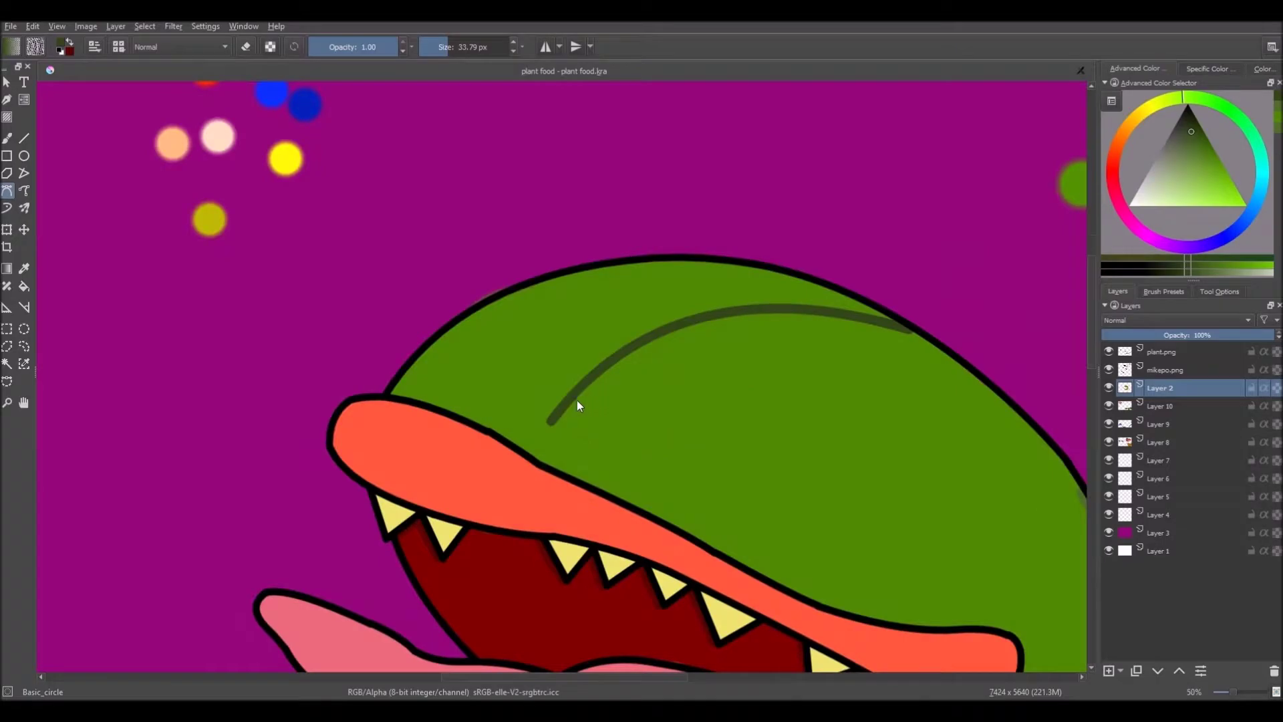
{"action": "double_click", "coordinate": [798, 525]}
{"action": "scroll", "coordinate": [739, 418], "scroll_direction": "down", "scroll_amount": 5}
{"action": "scroll", "coordinate": [738, 418], "scroll_direction": "up", "scroll_amount": 5}
{"action": "left_click_drag", "start_coordinate": [581, 342], "coordinate": [623, 372]}
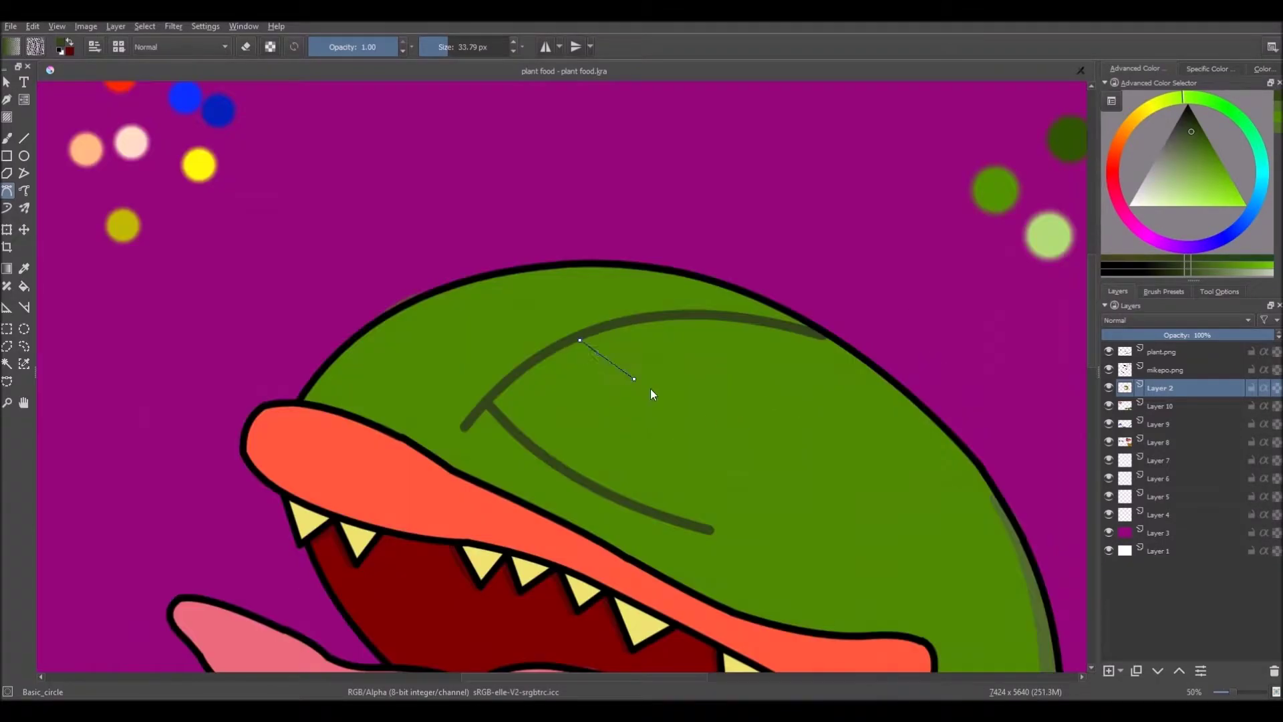
{"action": "double_click", "coordinate": [775, 438]}
{"action": "scroll", "coordinate": [847, 413], "scroll_direction": "down", "scroll_amount": 3}
{"action": "scroll", "coordinate": [714, 385], "scroll_direction": "up", "scroll_amount": 2}
{"action": "left_click", "coordinate": [687, 393]}
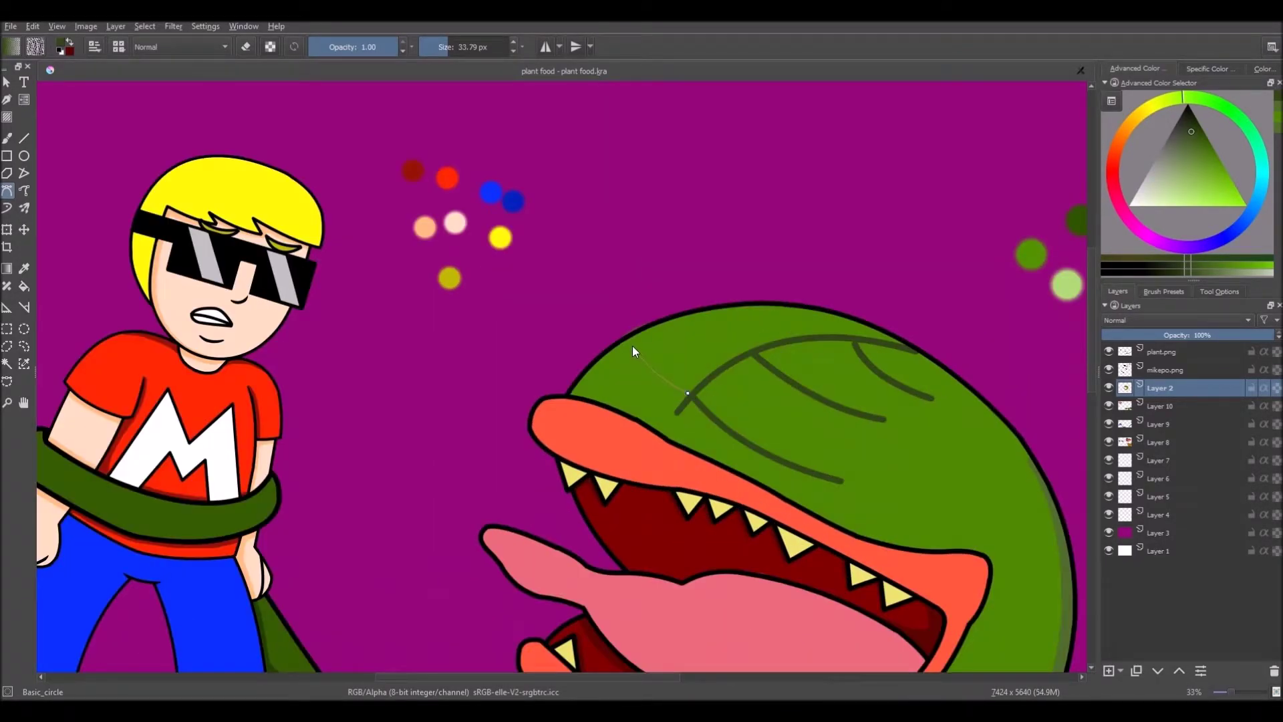
{"action": "scroll", "coordinate": [758, 339], "scroll_direction": "down", "scroll_amount": 4}
{"action": "scroll", "coordinate": [706, 278], "scroll_direction": "up", "scroll_amount": 4}
{"action": "scroll", "coordinate": [747, 361], "scroll_direction": "down", "scroll_amount": 3}
{"action": "scroll", "coordinate": [747, 360], "scroll_direction": "up", "scroll_amount": 4}
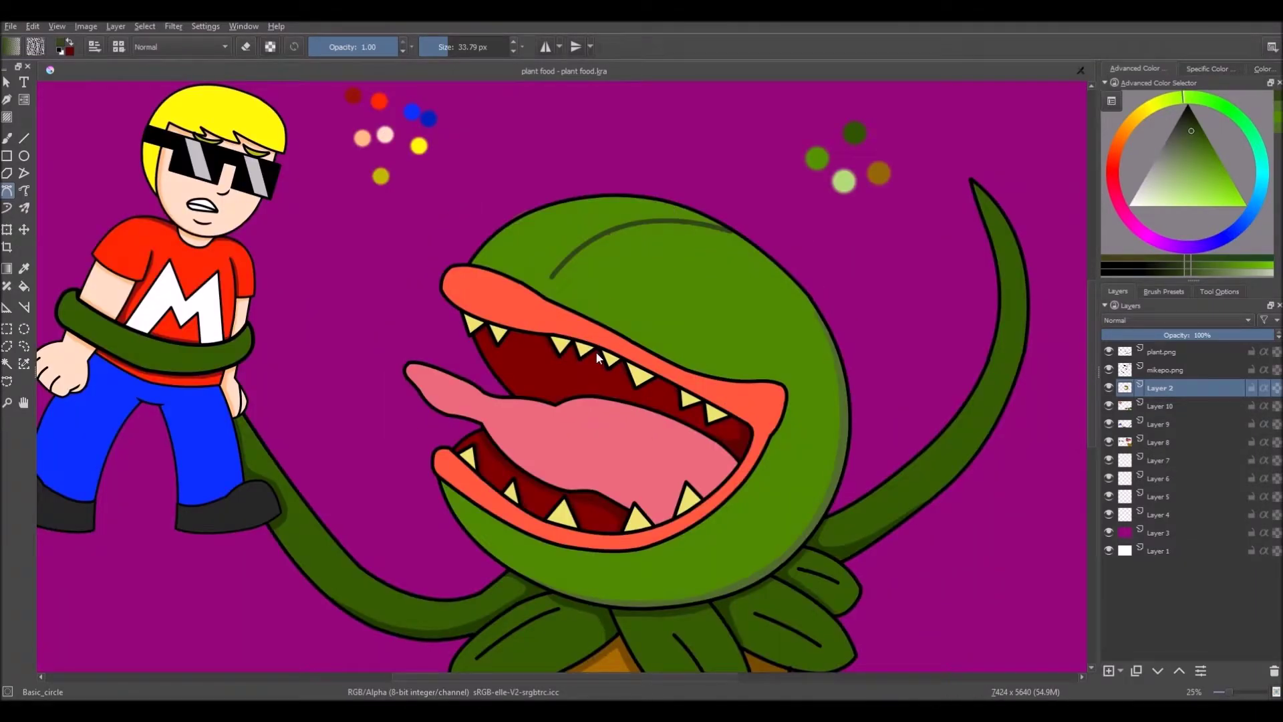
Redraw the arched dark green crease closer to the top outline of the plant's head with a Bezier curve.
{"action": "left_click_drag", "start_coordinate": [481, 300], "coordinate": [510, 255]}
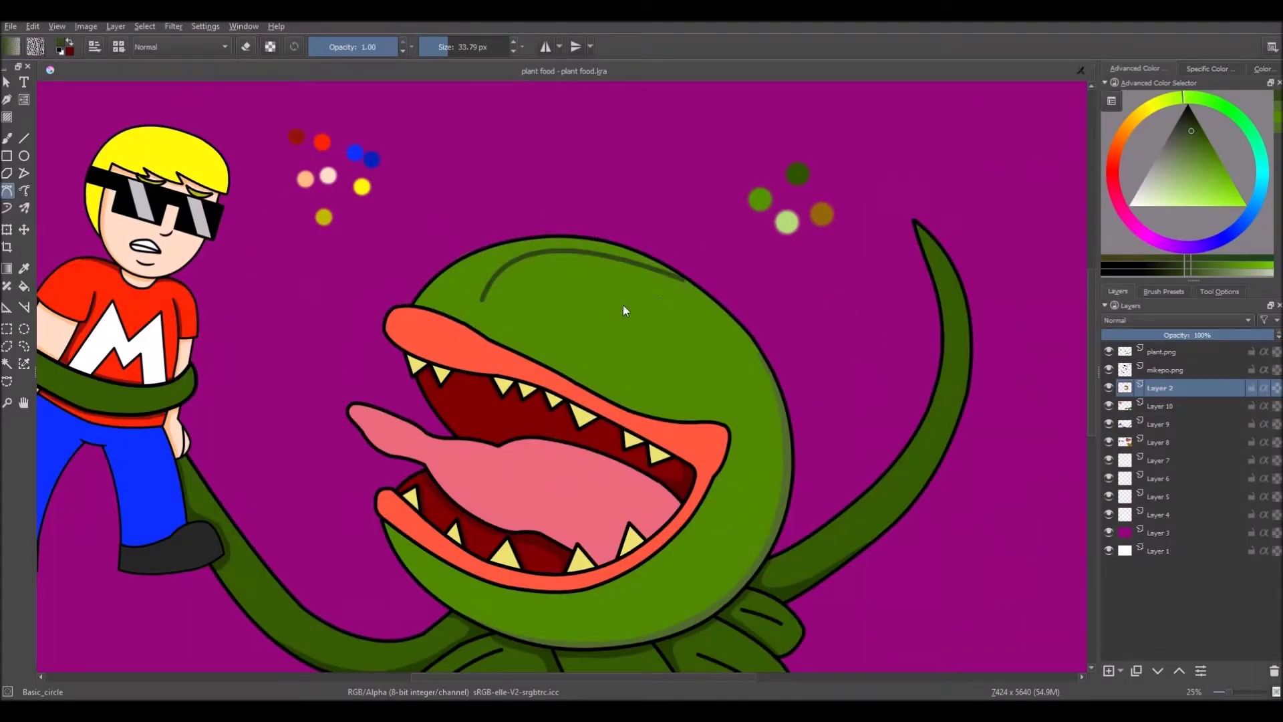
{"action": "double_click", "coordinate": [650, 261]}
{"action": "scroll", "coordinate": [631, 286], "scroll_direction": "down", "scroll_amount": 4}
{"action": "scroll", "coordinate": [640, 291], "scroll_direction": "up", "scroll_amount": 4}
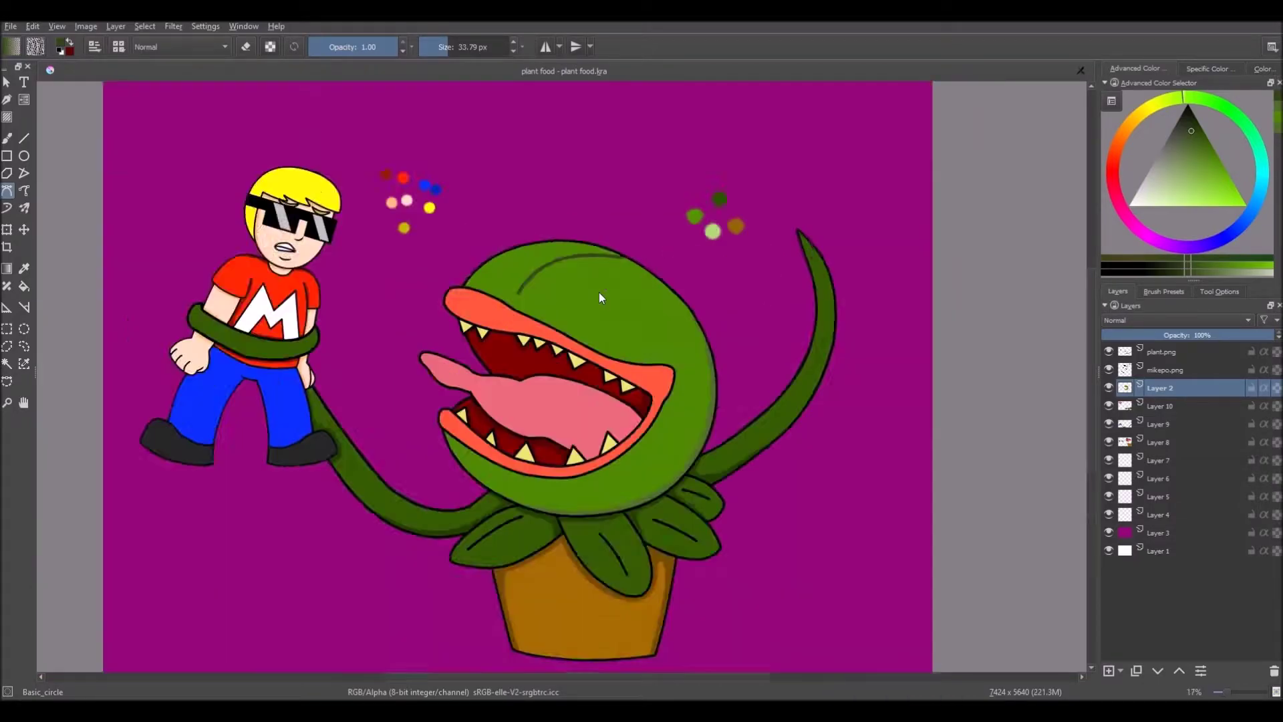
Try long dark green ribs that follow the head's curvature on both sides of the arched crease.
{"action": "left_click", "coordinate": [476, 276]}
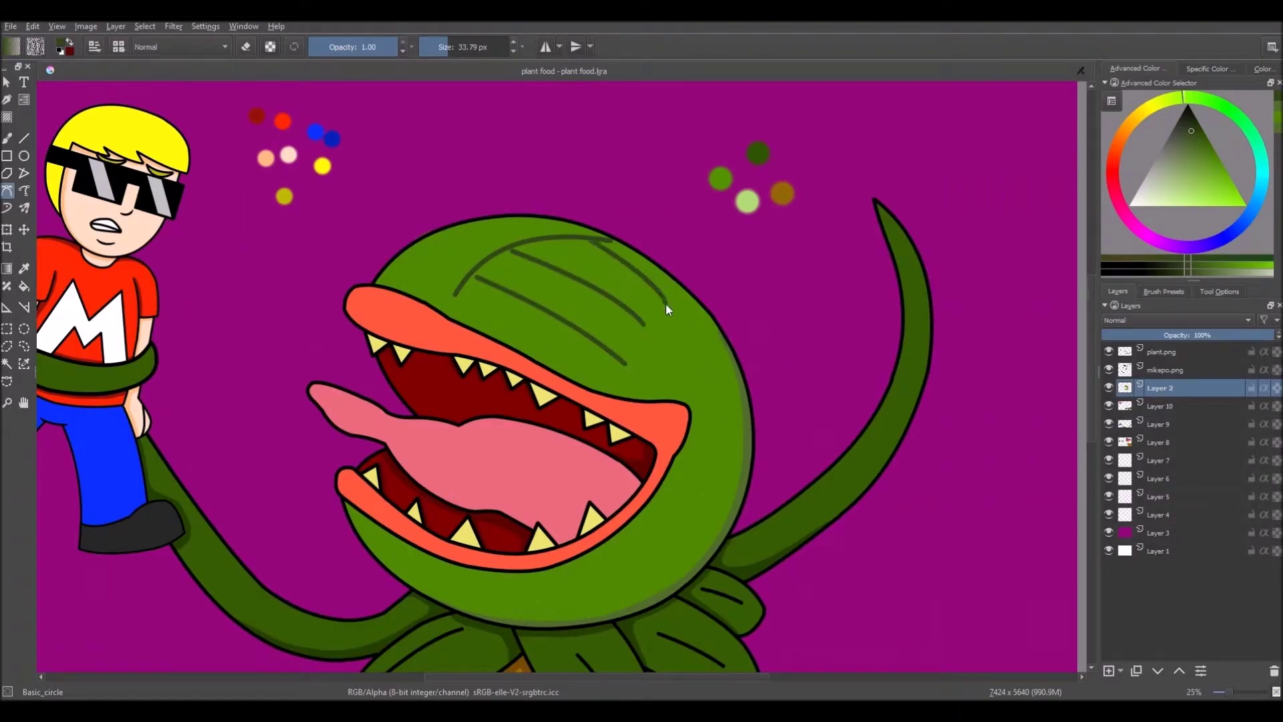
{"action": "scroll", "coordinate": [667, 303], "scroll_direction": "down", "scroll_amount": 2}
{"action": "scroll", "coordinate": [694, 293], "scroll_direction": "down", "scroll_amount": 4}
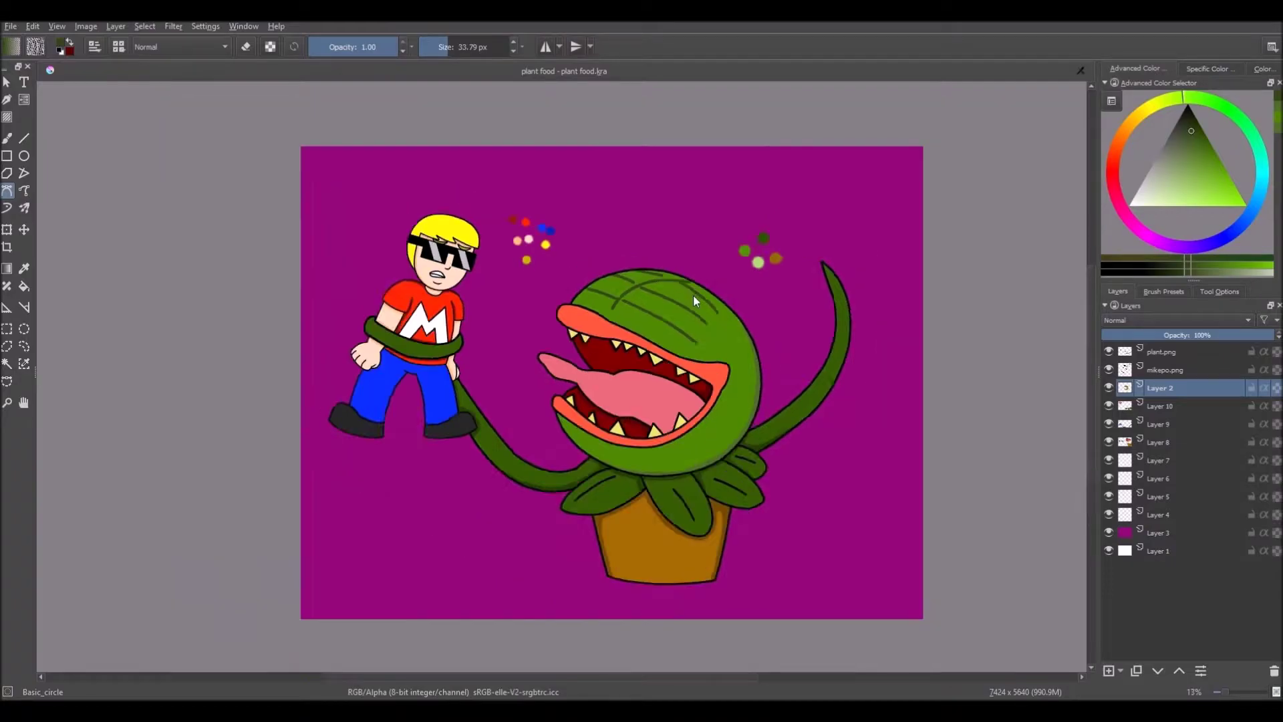
{"action": "scroll", "coordinate": [483, 339], "scroll_direction": "up", "scroll_amount": 6}
{"action": "scroll", "coordinate": [457, 325], "scroll_direction": "down", "scroll_amount": 5}
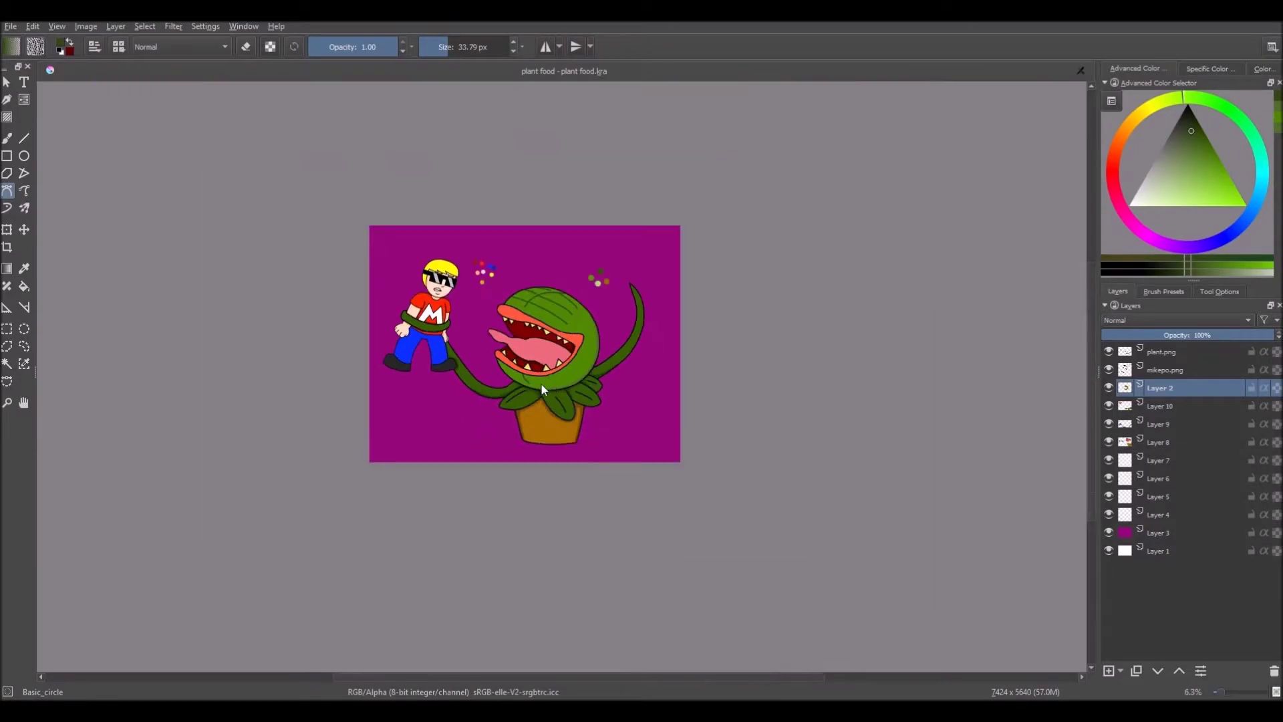
Try matching detail lines on the lower jaw: a short crease below the lip crossed by two curved ribs.
{"action": "scroll", "coordinate": [477, 359], "scroll_direction": "up", "scroll_amount": 4}
{"action": "double_click", "coordinate": [615, 351]}
{"action": "scroll", "coordinate": [471, 389], "scroll_direction": "down", "scroll_amount": 1}
{"action": "scroll", "coordinate": [487, 395], "scroll_direction": "up", "scroll_amount": 2}
{"action": "left_click_drag", "start_coordinate": [503, 371], "coordinate": [601, 385]}
{"action": "double_click", "coordinate": [687, 360]}
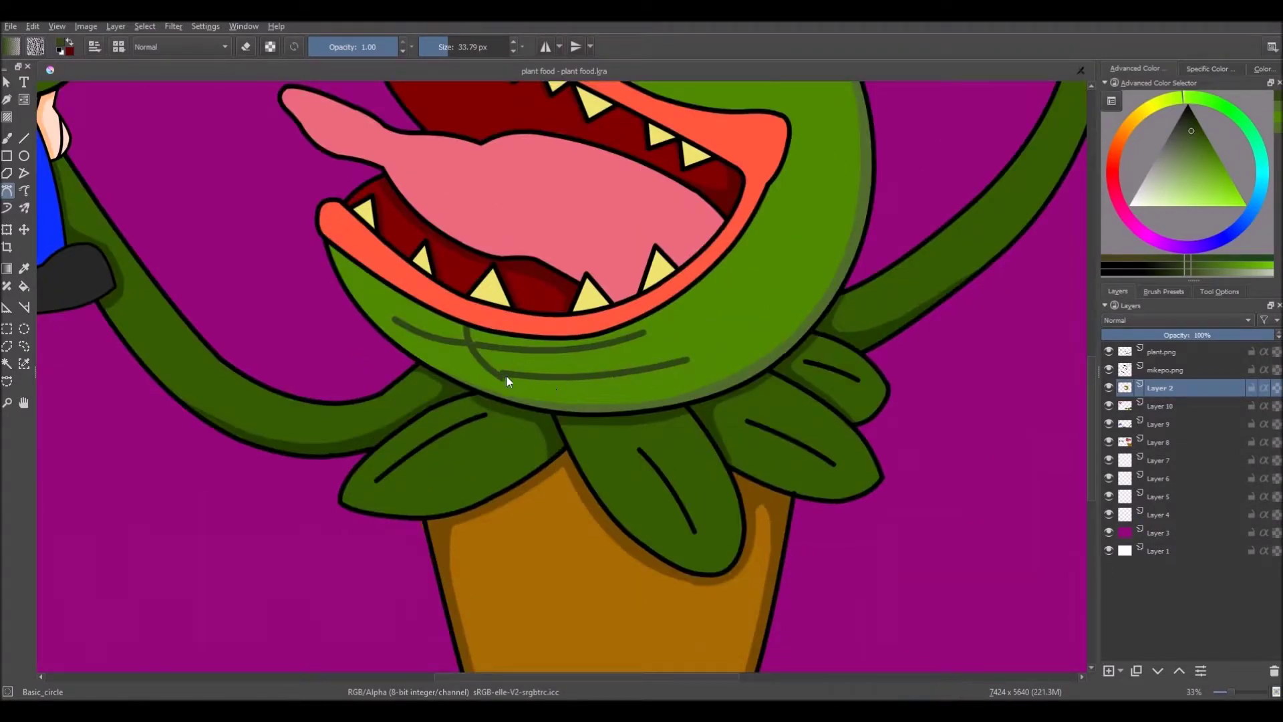
{"action": "scroll", "coordinate": [580, 406], "scroll_direction": "down", "scroll_amount": 7}
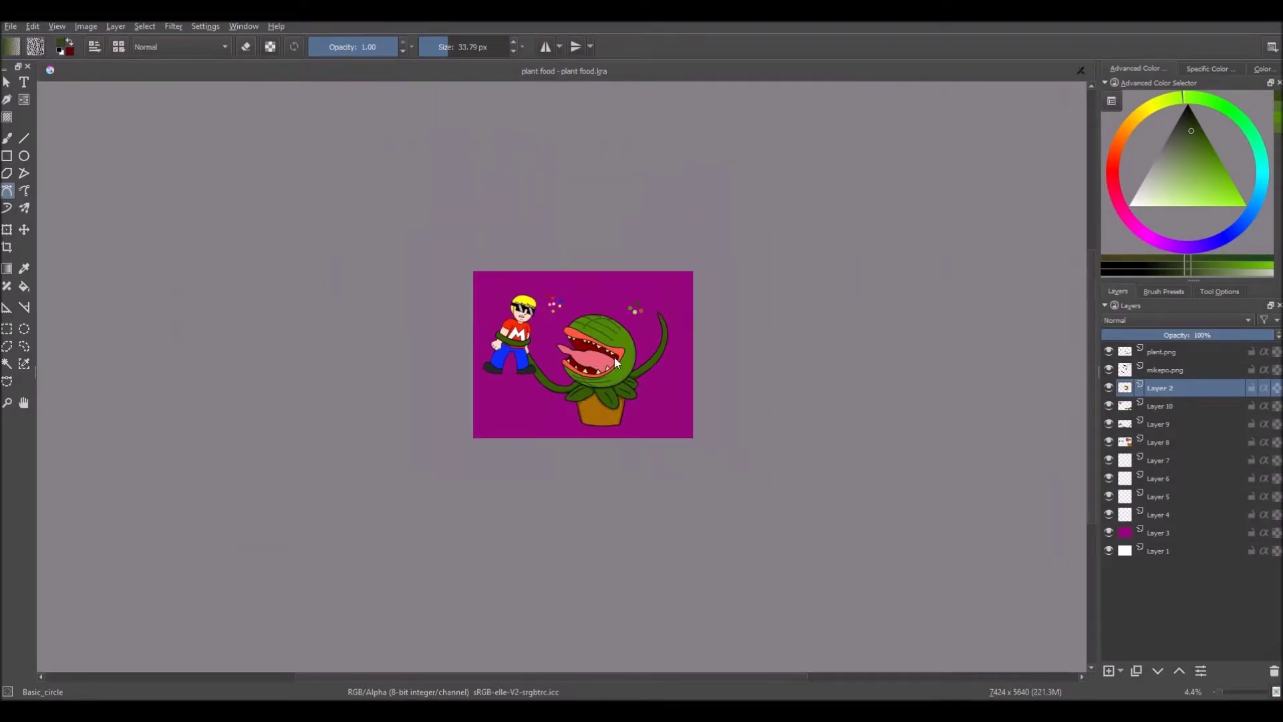
Try continuing the lowest rib around the corner of the mouth and remove the detail lines from the head and jaw.
{"action": "scroll", "coordinate": [621, 364], "scroll_direction": "up", "scroll_amount": 4}
{"action": "scroll", "coordinate": [618, 346], "scroll_direction": "down", "scroll_amount": 4}
{"action": "scroll", "coordinate": [673, 383], "scroll_direction": "up", "scroll_amount": 5}
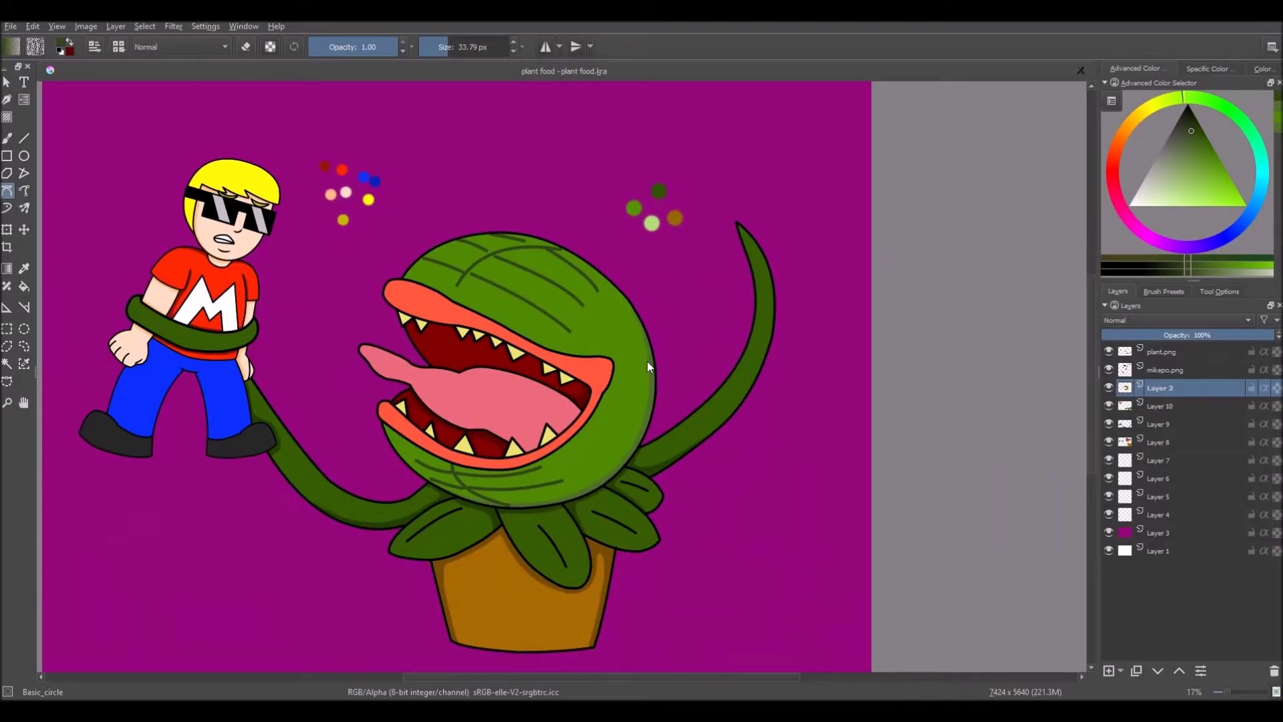
{"action": "scroll", "coordinate": [646, 361], "scroll_direction": "down", "scroll_amount": 4}
{"action": "scroll", "coordinate": [625, 366], "scroll_direction": "up", "scroll_amount": 5}
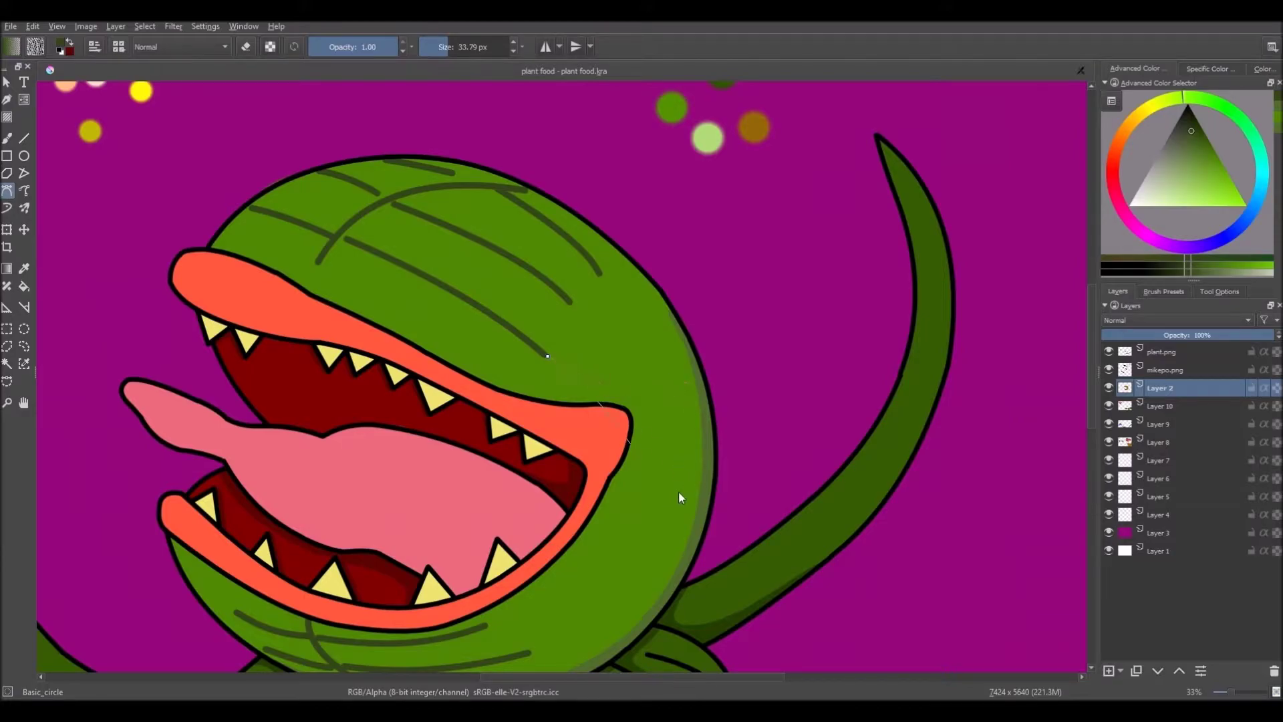
{"action": "scroll", "coordinate": [667, 468], "scroll_direction": "down", "scroll_amount": 6}
{"action": "scroll", "coordinate": [601, 402], "scroll_direction": "up", "scroll_amount": 1}
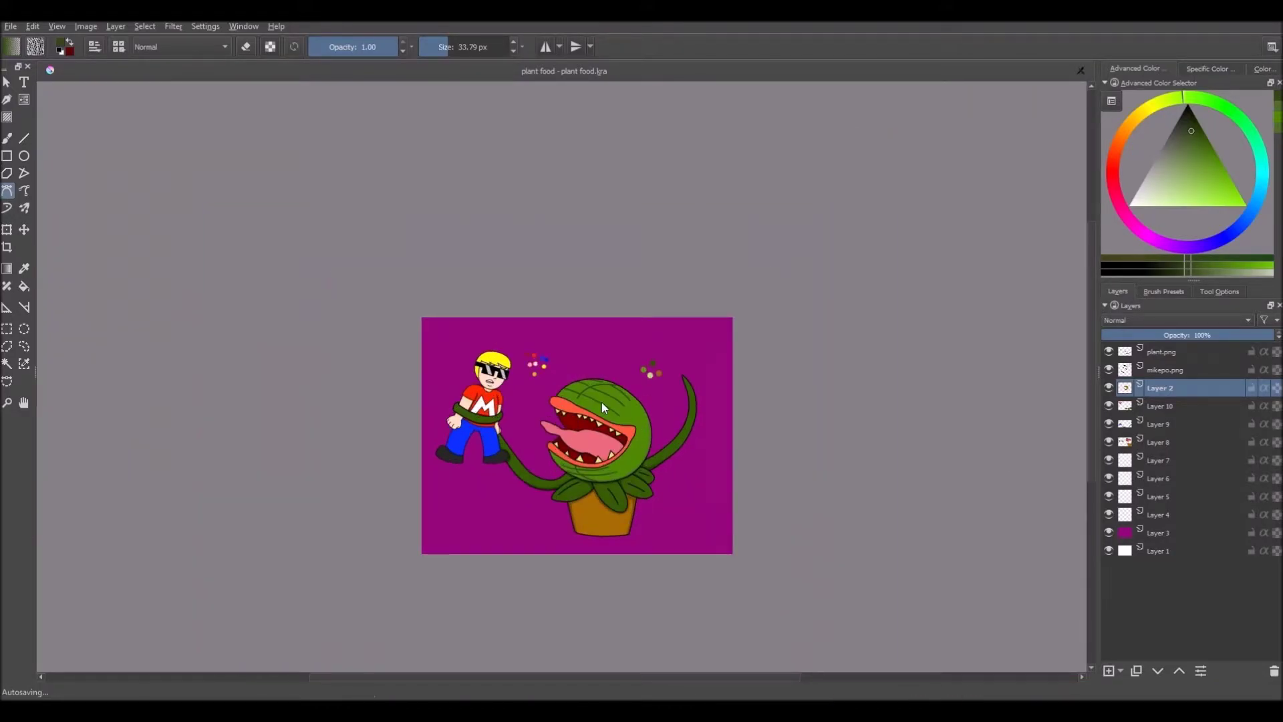
{"action": "scroll", "coordinate": [601, 403], "scroll_direction": "up", "scroll_amount": 3}
{"action": "scroll", "coordinate": [603, 403], "scroll_direction": "down", "scroll_amount": 3}
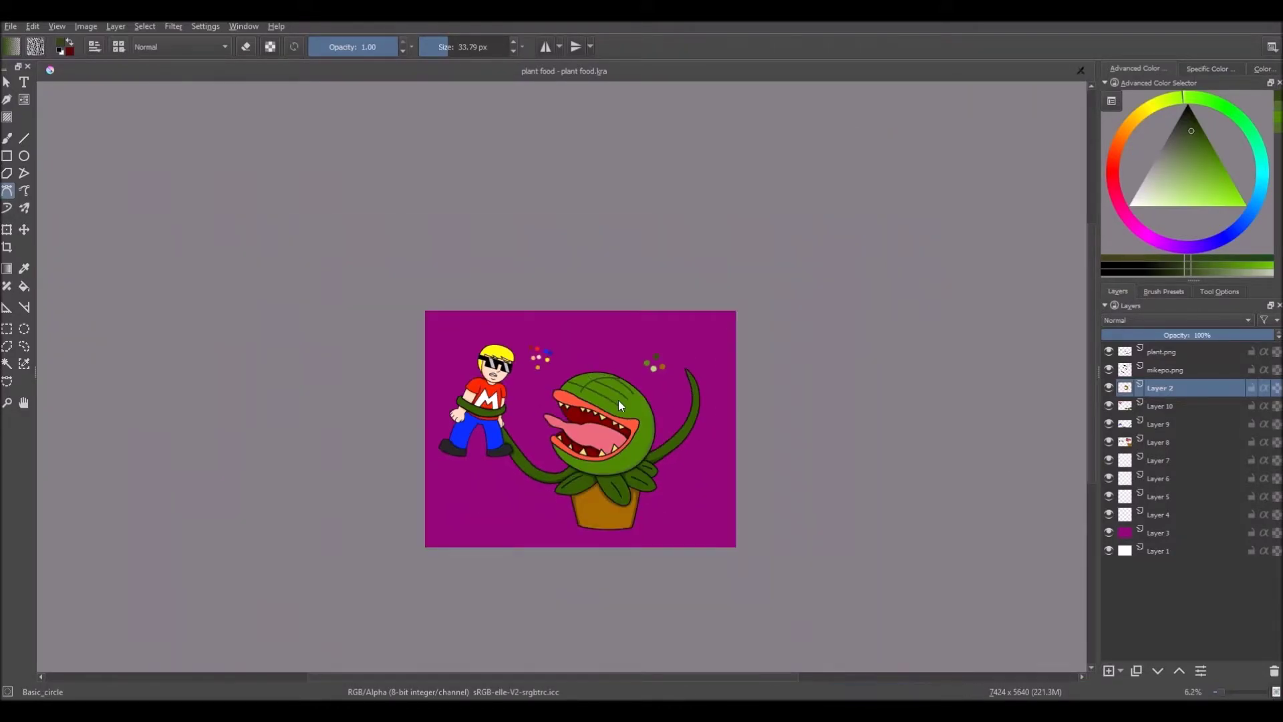
{"action": "scroll", "coordinate": [623, 400], "scroll_direction": "down", "scroll_amount": 1}
Draw a single dark green Bezier crease arching from above the upper lip to the head's upper-right outline.
{"action": "scroll", "coordinate": [602, 374], "scroll_direction": "up", "scroll_amount": 4}
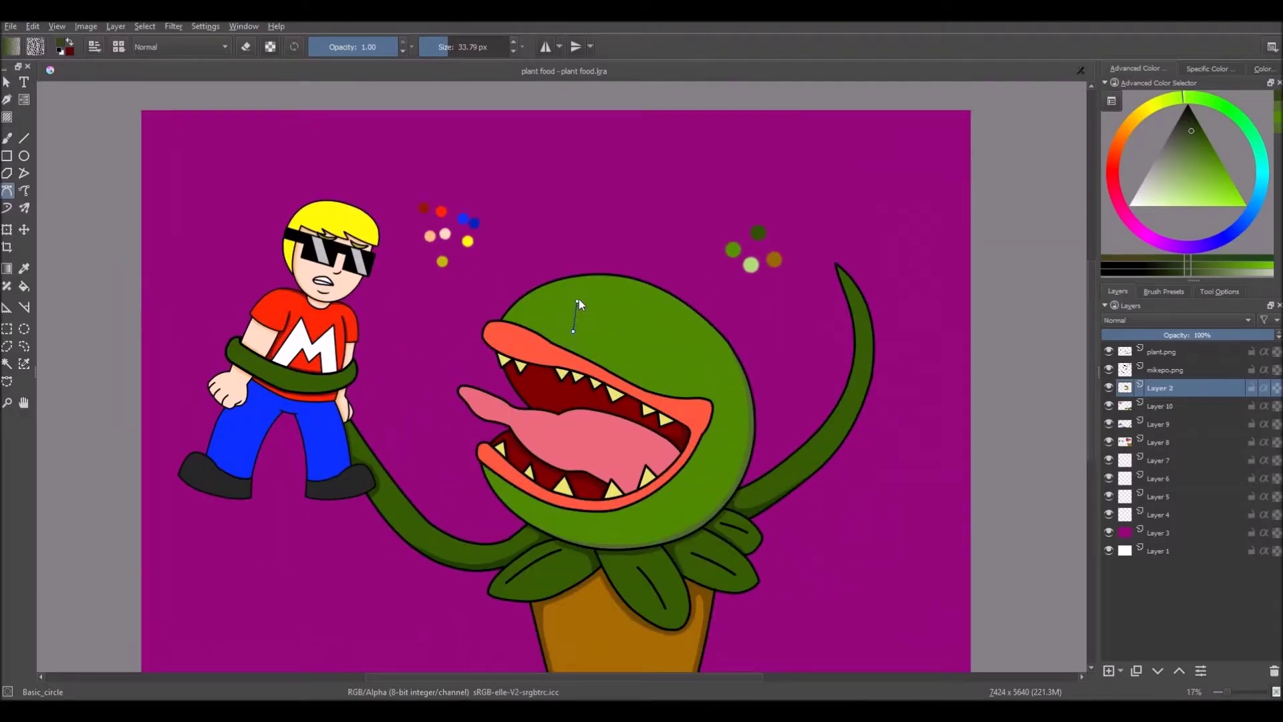
{"action": "scroll", "coordinate": [583, 302], "scroll_direction": "up", "scroll_amount": 2}
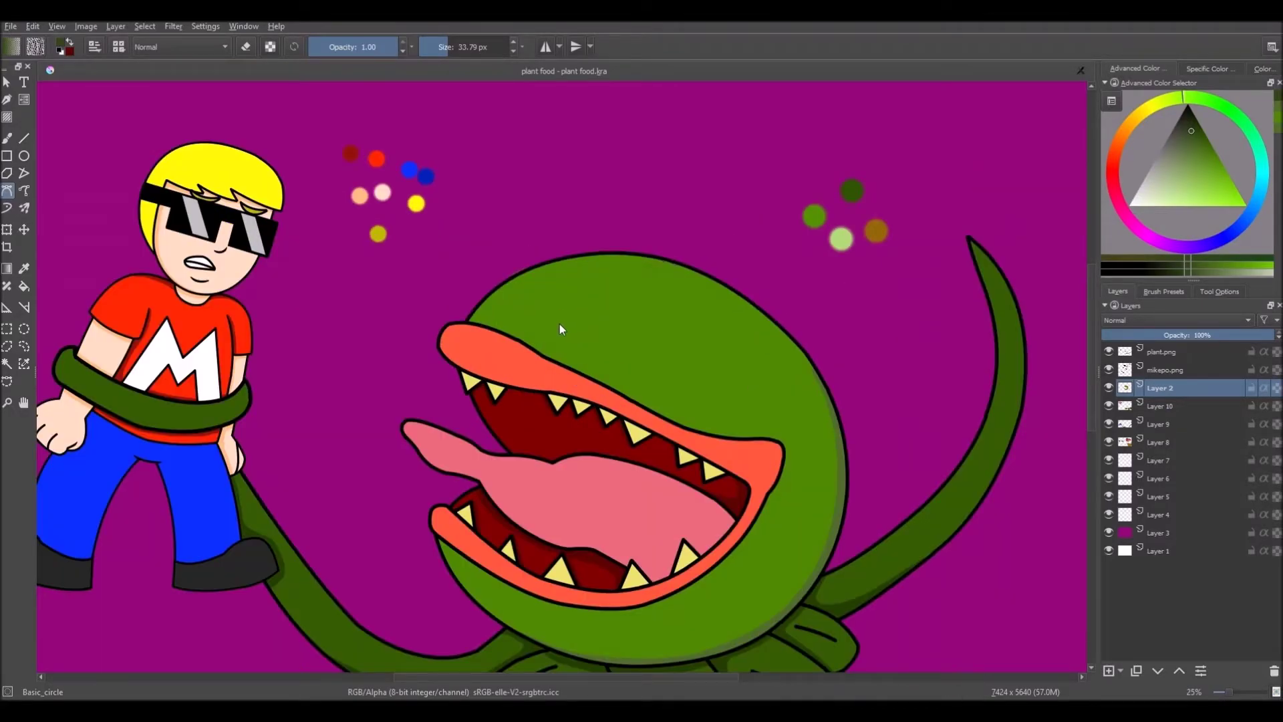
{"action": "double_click", "coordinate": [697, 271]}
{"action": "scroll", "coordinate": [696, 323], "scroll_direction": "down", "scroll_amount": 5}
{"action": "scroll", "coordinate": [680, 324], "scroll_direction": "up", "scroll_amount": 4}
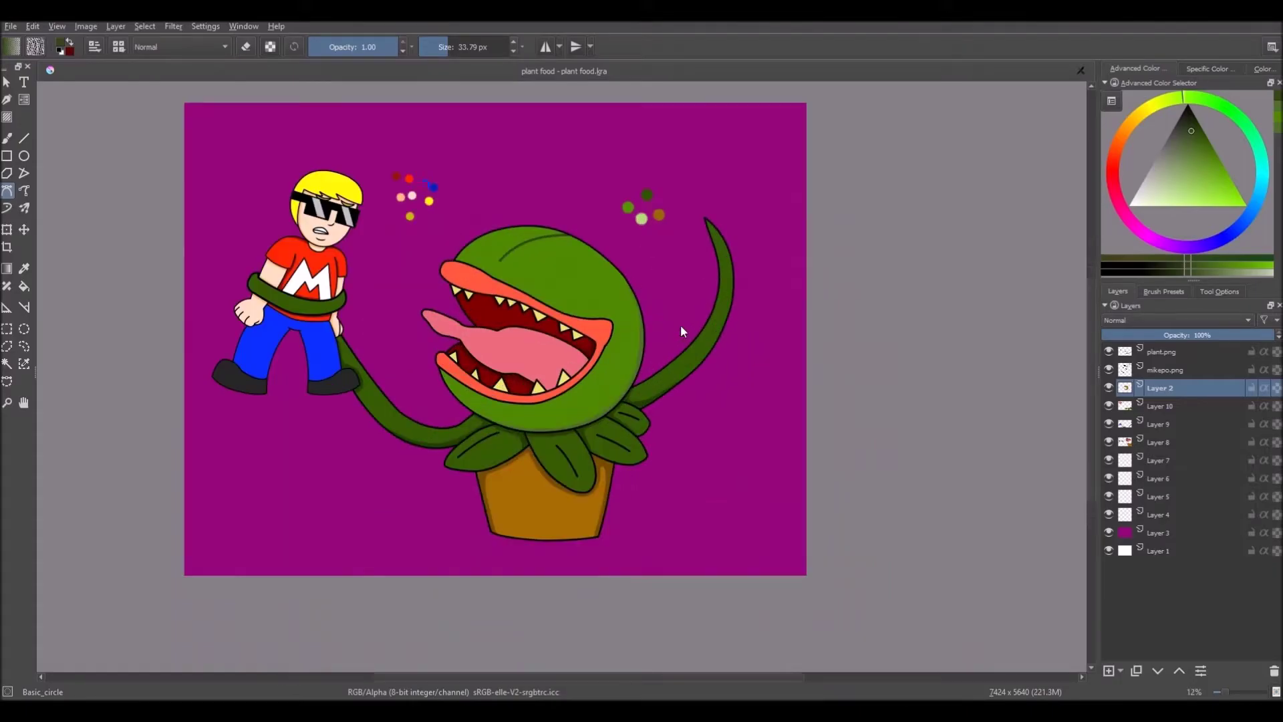
Sample the grey-green shadow colour and extend the shadow farther up the head's right edge with a Bezier curve.
{"action": "scroll", "coordinate": [614, 278], "scroll_direction": "up", "scroll_amount": 3}
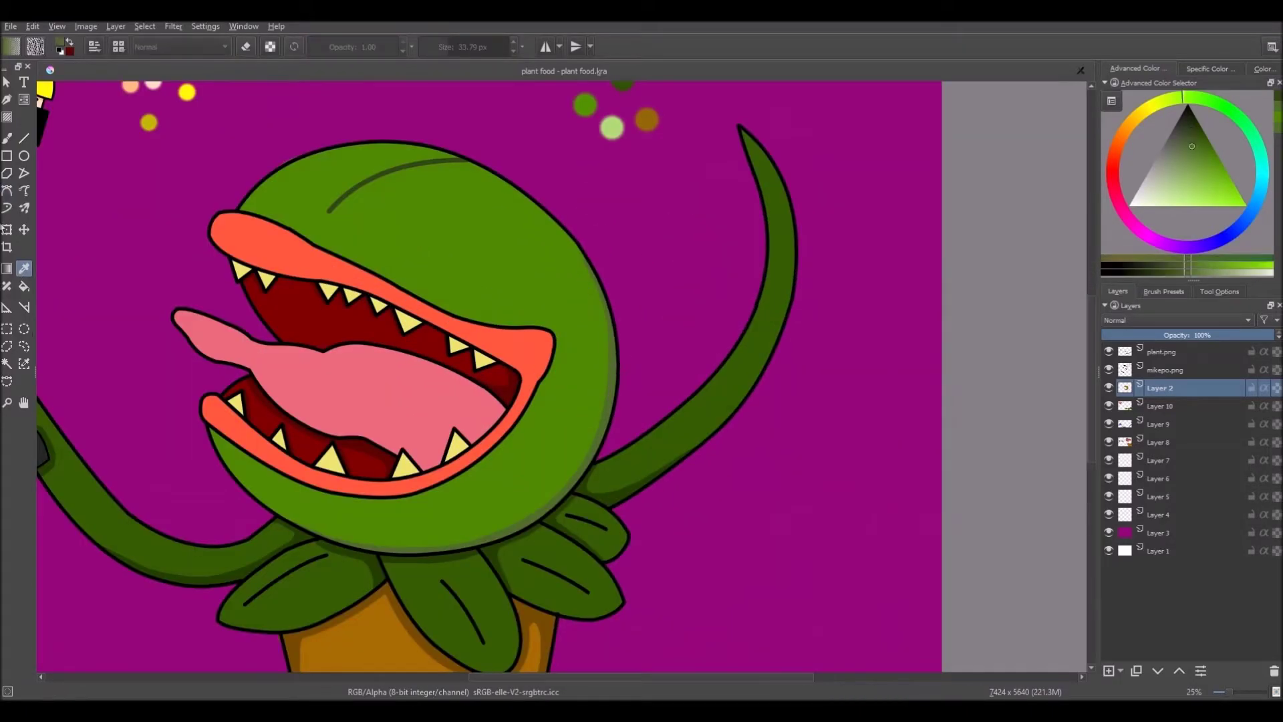
{"action": "scroll", "coordinate": [585, 214], "scroll_direction": "up", "scroll_amount": 1}
{"action": "scroll", "coordinate": [672, 401], "scroll_direction": "down", "scroll_amount": 5}
{"action": "scroll", "coordinate": [678, 428], "scroll_direction": "up", "scroll_amount": 5}
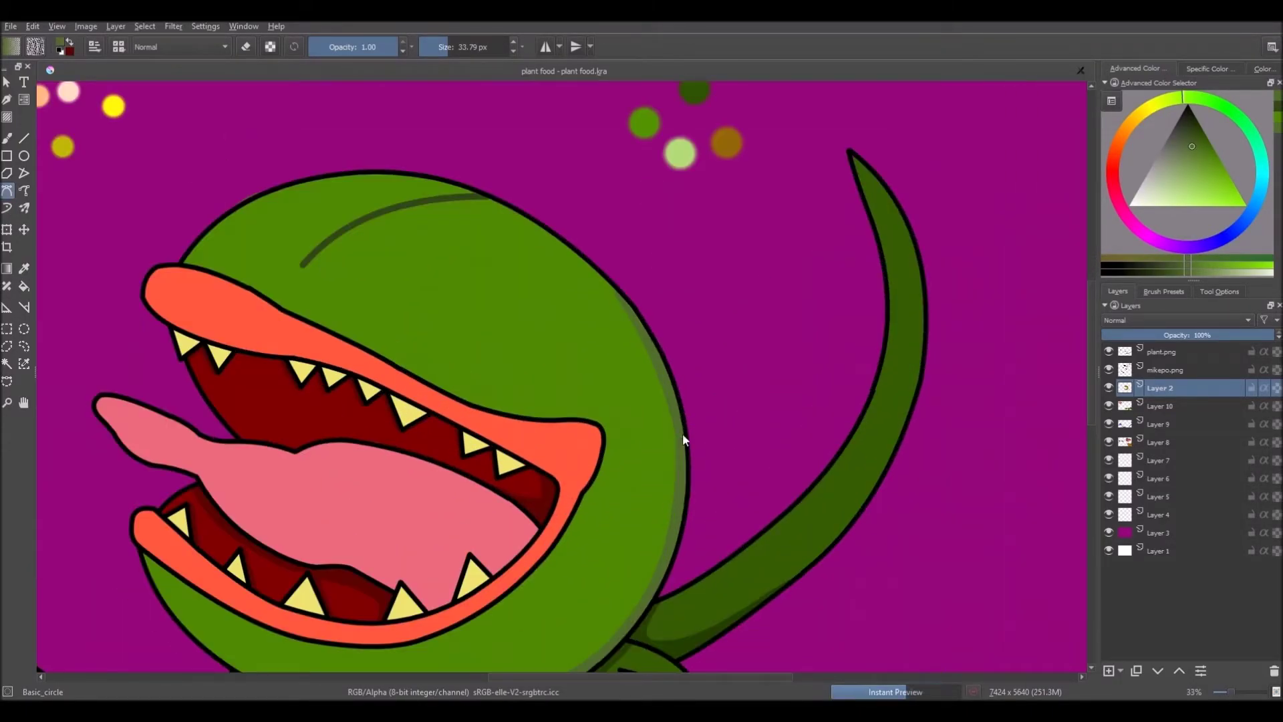
{"action": "scroll", "coordinate": [595, 231], "scroll_direction": "down", "scroll_amount": 5}
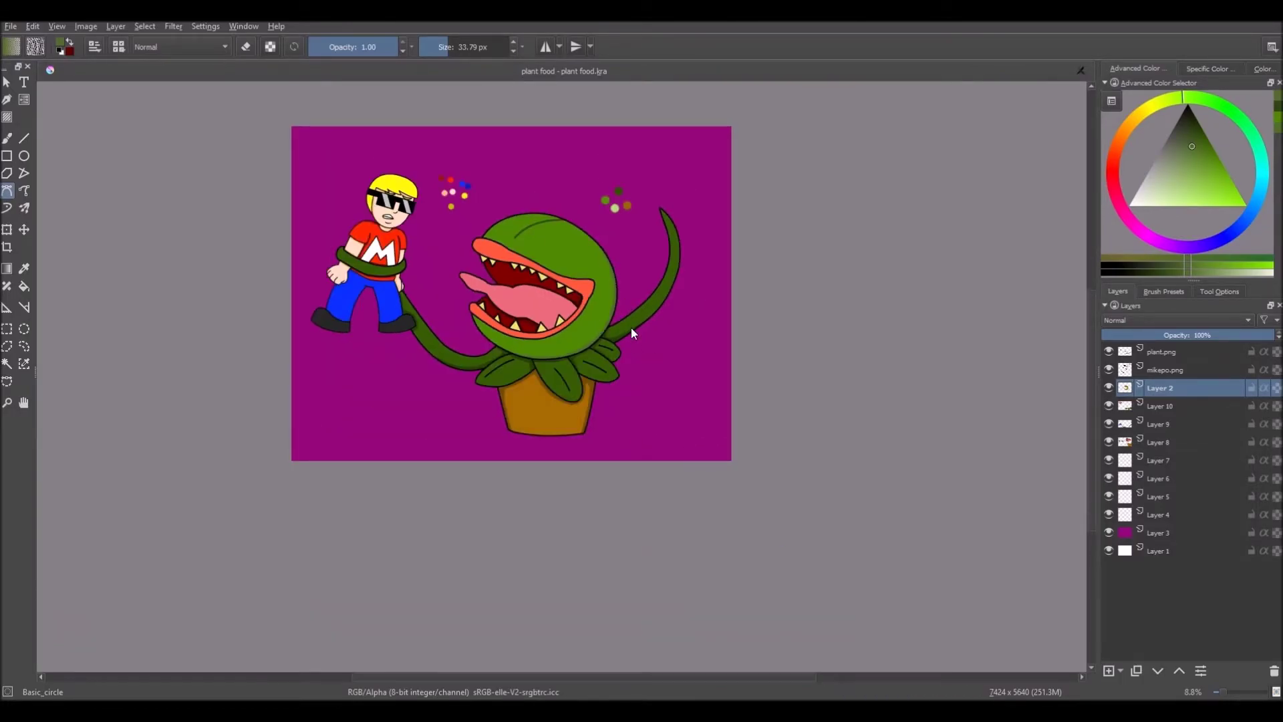
{"action": "scroll", "coordinate": [503, 249], "scroll_direction": "up", "scroll_amount": 3}
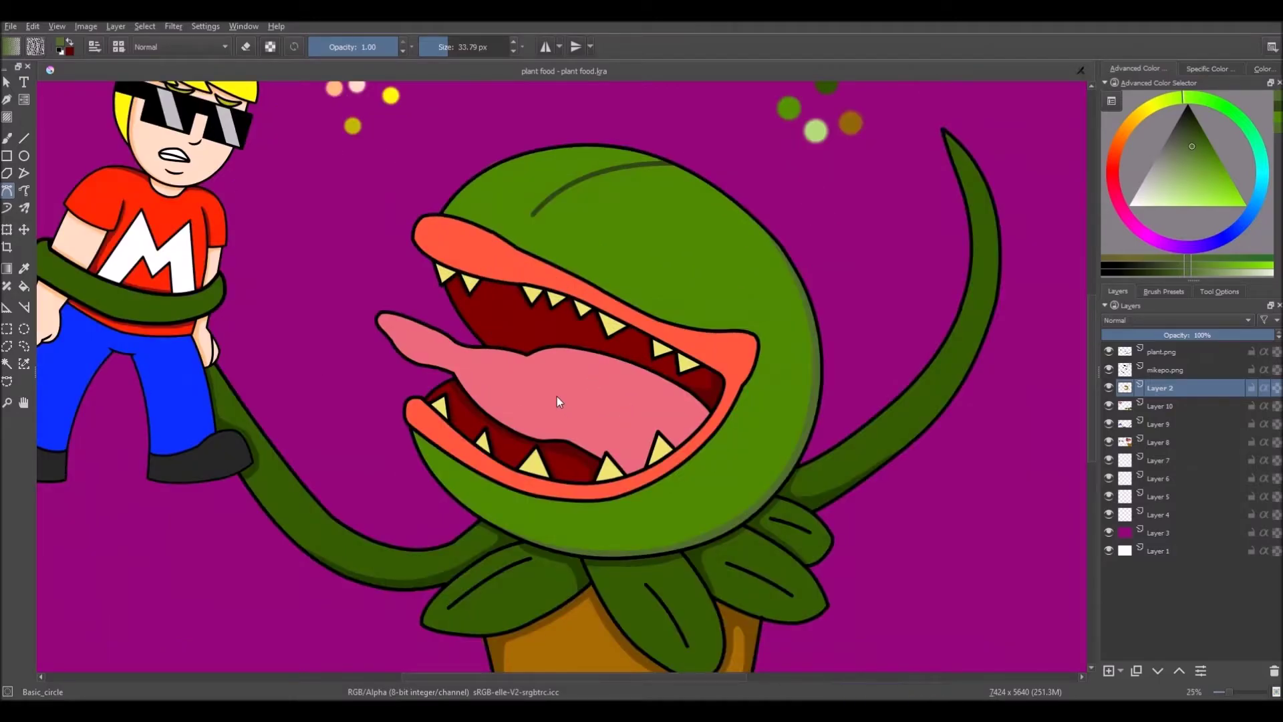
{"action": "scroll", "coordinate": [558, 401], "scroll_direction": "down", "scroll_amount": 3}
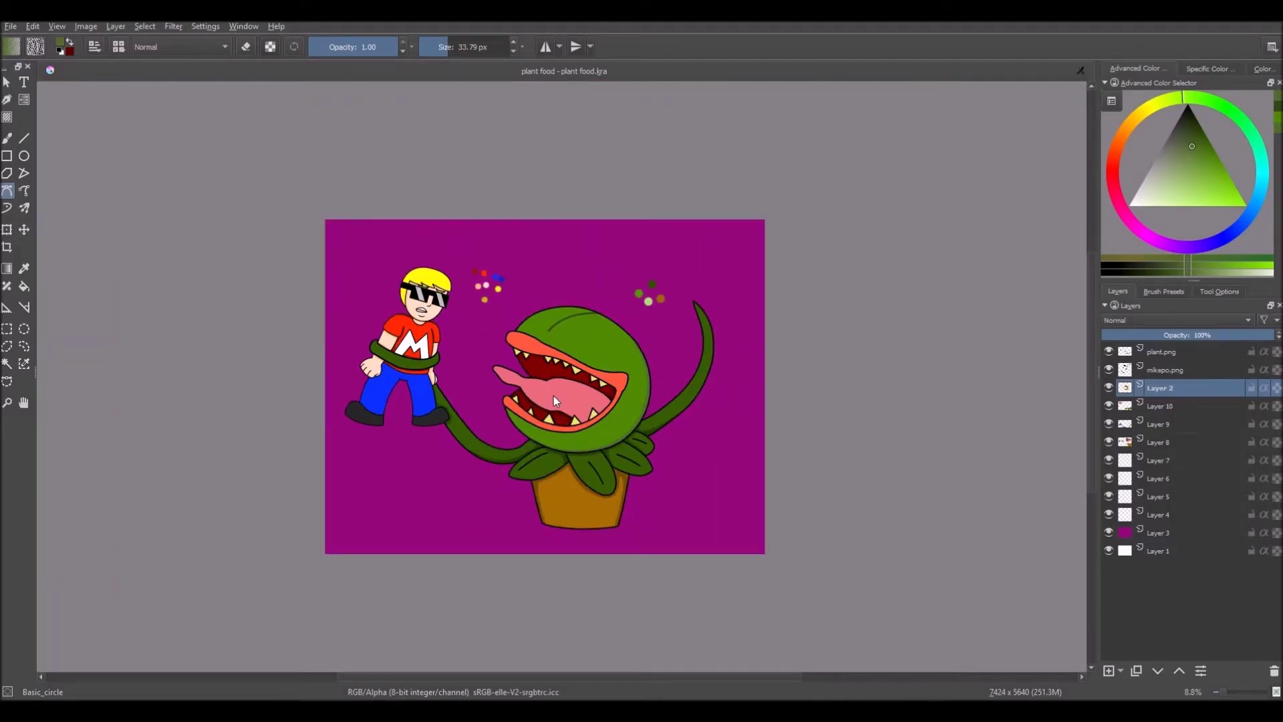
Prepare to shade the trousers on Layer 9 with the sampled darker blue, using the Dynamic Brush at 16.70 px.
{"action": "scroll", "coordinate": [422, 343], "scroll_direction": "up", "scroll_amount": 6}
{"action": "key", "text": "p"}
{"action": "left_click", "coordinate": [377, 457]}
{"action": "left_click", "coordinate": [1158, 424]}
{"action": "scroll", "coordinate": [639, 397], "scroll_direction": "down", "scroll_amount": 3}
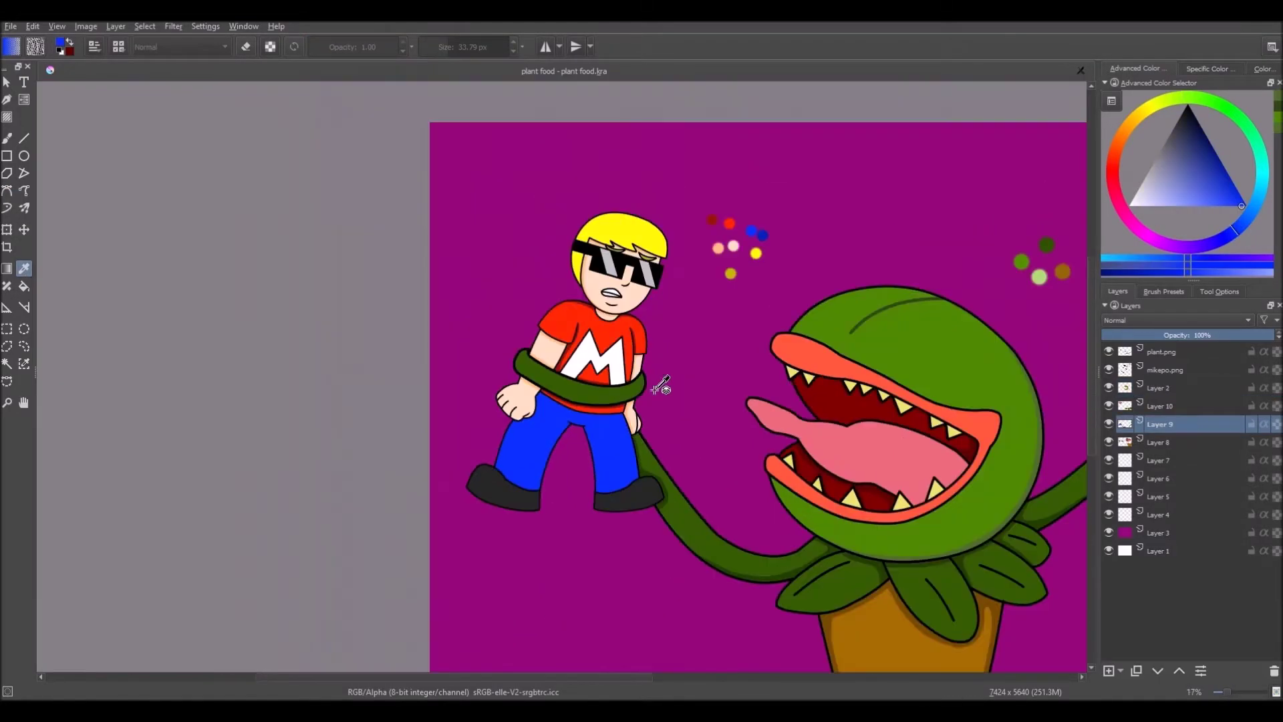
{"action": "scroll", "coordinate": [547, 404], "scroll_direction": "down", "scroll_amount": 1}
{"action": "left_click", "coordinate": [731, 237]}
{"action": "left_click", "coordinate": [7, 190]}
{"action": "scroll", "coordinate": [511, 365], "scroll_direction": "up", "scroll_amount": 4}
{"action": "left_click", "coordinate": [7, 208]}
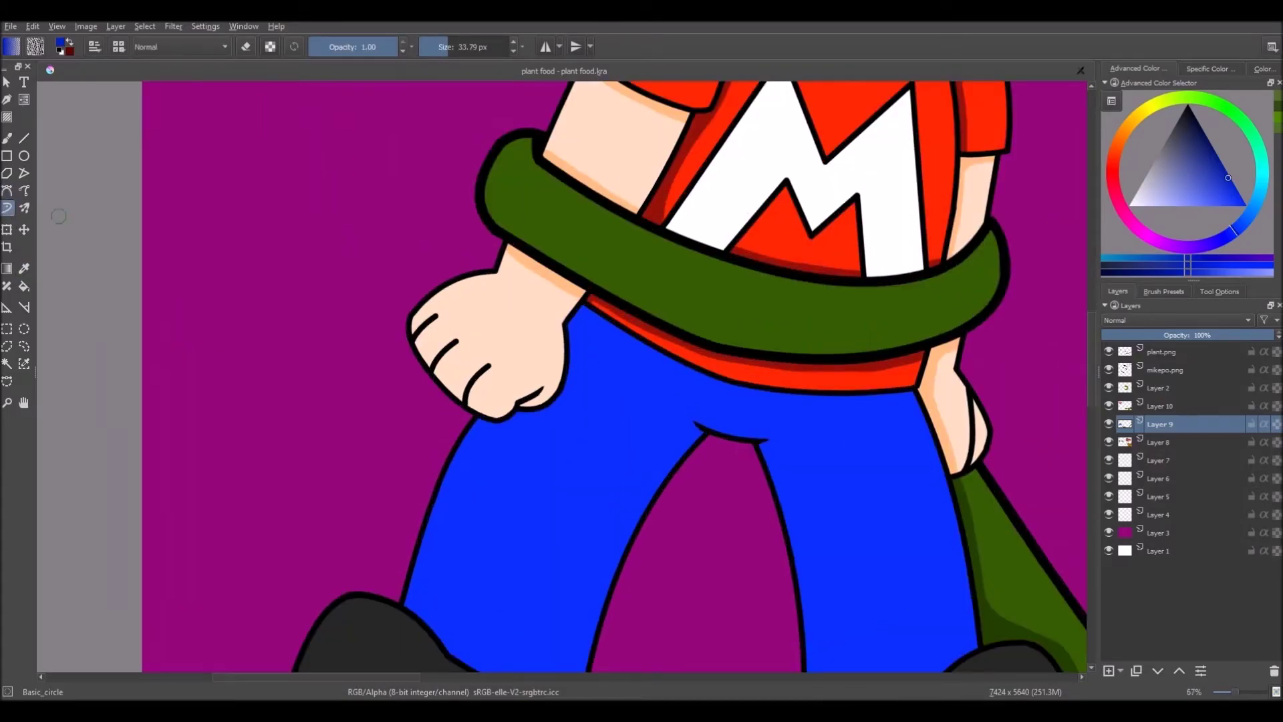
{"action": "scroll", "coordinate": [575, 318], "scroll_direction": "up", "scroll_amount": 2}
{"action": "left_click", "coordinate": [437, 50]}
Paint a dark blue shadow on the trousers along the side and underside of the character's left-hand fist.
{"action": "scroll", "coordinate": [558, 374], "scroll_direction": "up", "scroll_amount": 1}
{"action": "mouse_move", "coordinate": [618, 256]}
{"action": "left_mouse_down"}
{"action": "mouse_move", "coordinate": [526, 568]}
{"action": "mouse_move", "coordinate": [374, 613]}
{"action": "mouse_move", "coordinate": [314, 604]}
{"action": "left_mouse_up"}
{"action": "left_click_drag", "start_coordinate": [418, 580], "coordinate": [498, 571]}
{"action": "scroll", "coordinate": [472, 509], "scroll_direction": "down", "scroll_amount": 2}
{"action": "scroll", "coordinate": [401, 560], "scroll_direction": "up", "scroll_amount": 3}
{"action": "left_click_drag", "start_coordinate": [363, 556], "coordinate": [537, 568]}
{"action": "scroll", "coordinate": [714, 419], "scroll_direction": "down", "scroll_amount": 4}
{"action": "scroll", "coordinate": [728, 387], "scroll_direction": "up", "scroll_amount": 4}
{"action": "scroll", "coordinate": [671, 433], "scroll_direction": "down", "scroll_amount": 5}
{"action": "scroll", "coordinate": [690, 396], "scroll_direction": "up", "scroll_amount": 6}
{"action": "left_click_drag", "start_coordinate": [705, 327], "coordinate": [617, 490]}
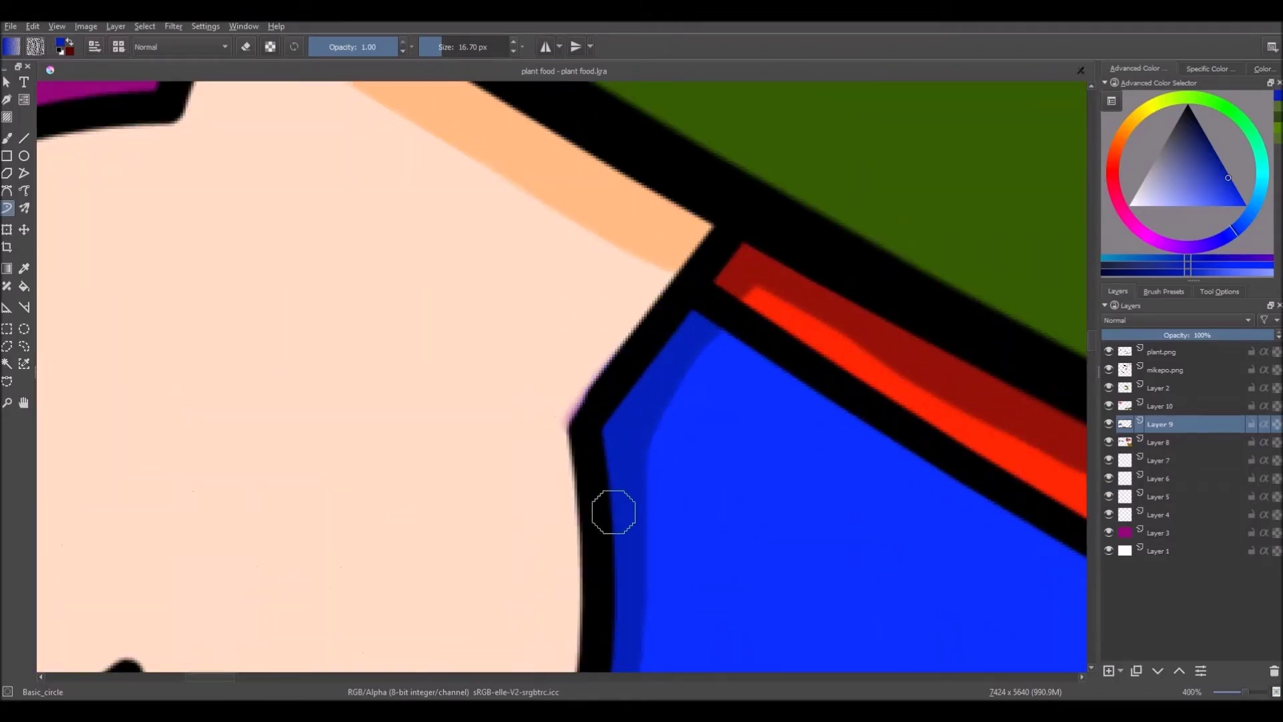
Shade the inner edges of both trouser legs in dark blue with Bezier curves from the crotch to the shoes.
{"action": "scroll", "coordinate": [616, 490], "scroll_direction": "down", "scroll_amount": 6}
{"action": "scroll", "coordinate": [601, 534], "scroll_direction": "up", "scroll_amount": 3}
{"action": "scroll", "coordinate": [716, 361], "scroll_direction": "down", "scroll_amount": 1}
{"action": "scroll", "coordinate": [606, 600], "scroll_direction": "up", "scroll_amount": 4}
{"action": "scroll", "coordinate": [605, 600], "scroll_direction": "down", "scroll_amount": 3}
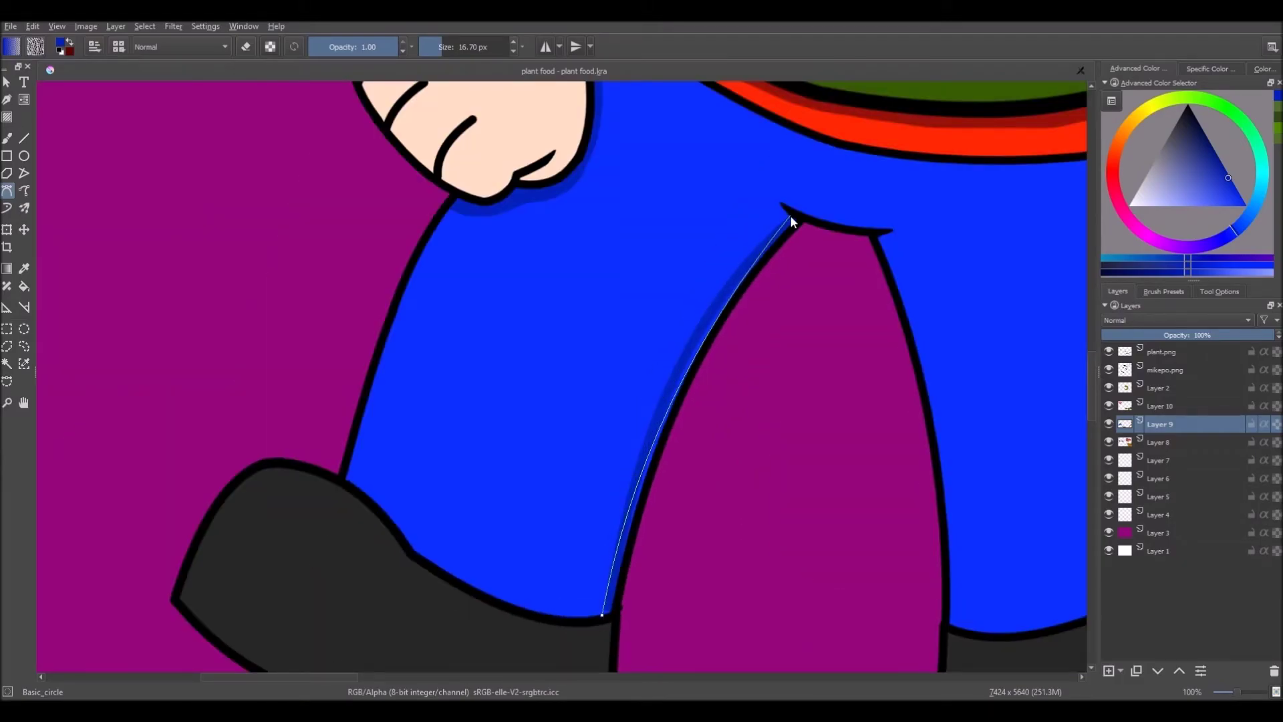
{"action": "scroll", "coordinate": [763, 347], "scroll_direction": "down", "scroll_amount": 5}
{"action": "scroll", "coordinate": [675, 226], "scroll_direction": "up", "scroll_amount": 4}
{"action": "scroll", "coordinate": [675, 234], "scroll_direction": "up", "scroll_amount": 2}
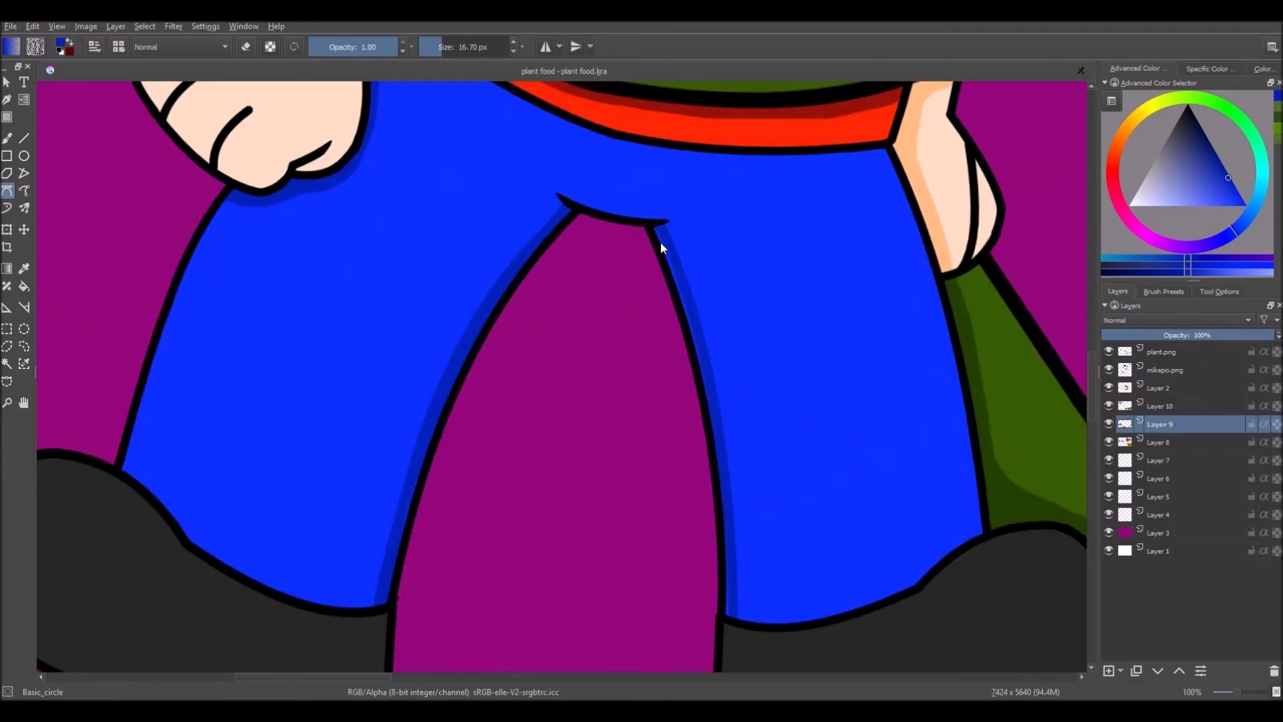
{"action": "scroll", "coordinate": [723, 604], "scroll_direction": "down", "scroll_amount": 6}
{"action": "scroll", "coordinate": [602, 608], "scroll_direction": "up", "scroll_amount": 5}
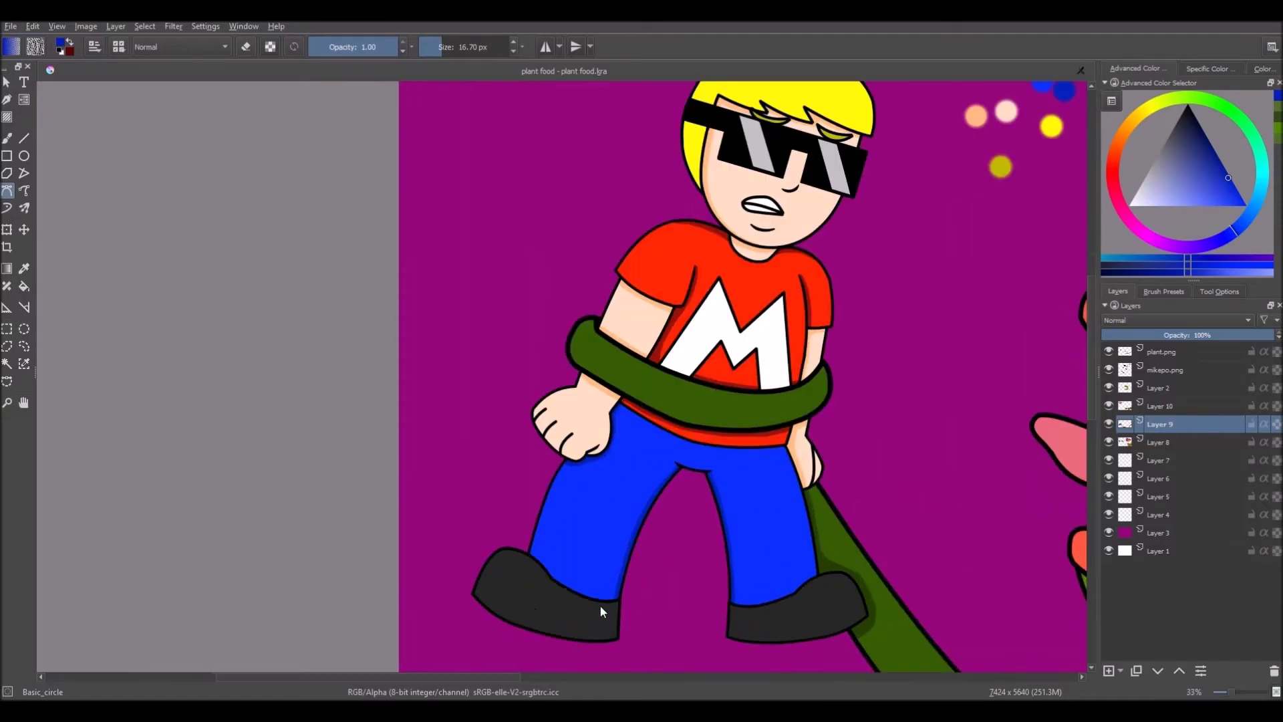
Shade the trousers' waistline in dark blue with a Bezier curve along the underside of the red shirt hem.
{"action": "scroll", "coordinate": [662, 529], "scroll_direction": "down", "scroll_amount": 5}
{"action": "scroll", "coordinate": [567, 478], "scroll_direction": "up", "scroll_amount": 4}
{"action": "scroll", "coordinate": [621, 495], "scroll_direction": "down", "scroll_amount": 3}
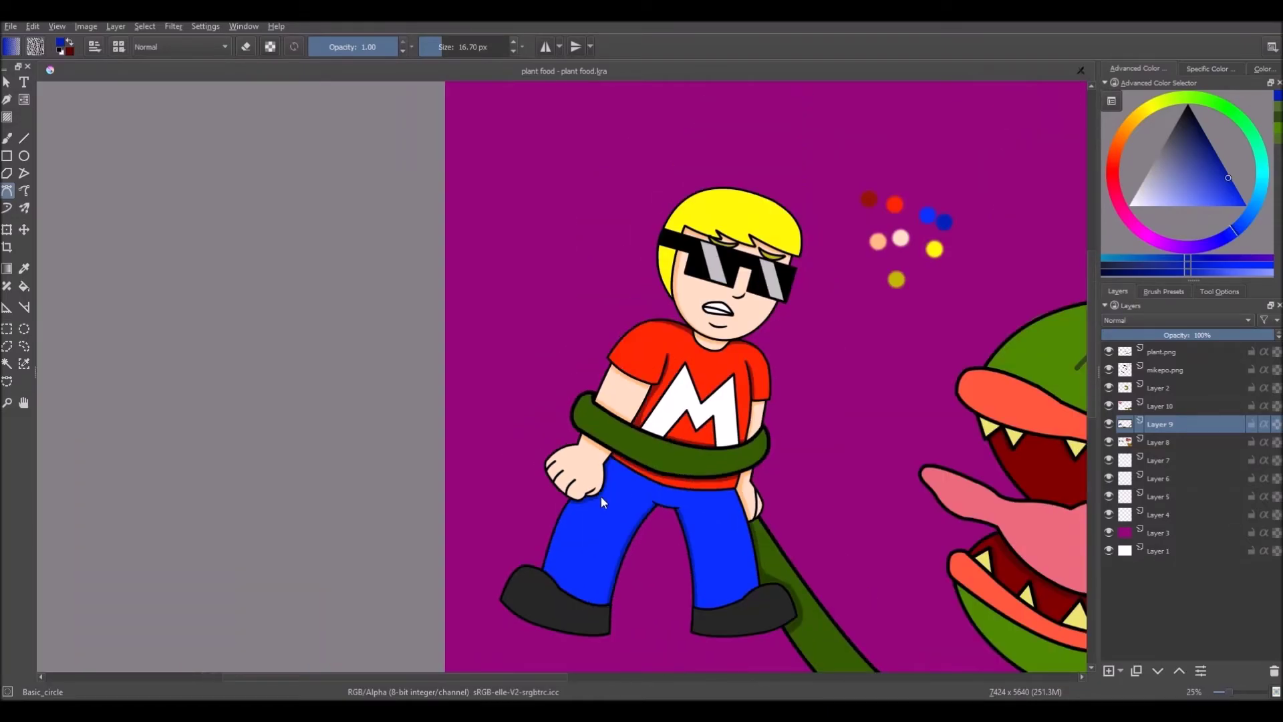
{"action": "scroll", "coordinate": [711, 484], "scroll_direction": "up", "scroll_amount": 5}
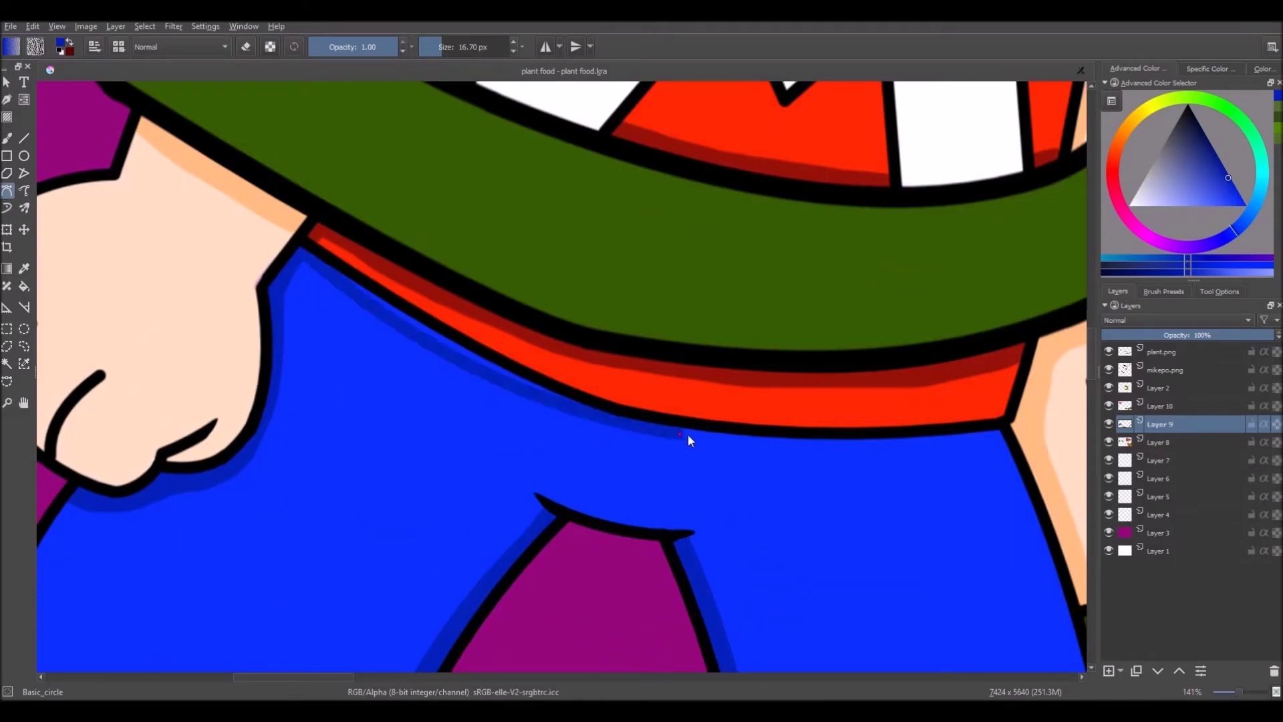
{"action": "scroll", "coordinate": [472, 373], "scroll_direction": "down", "scroll_amount": 4}
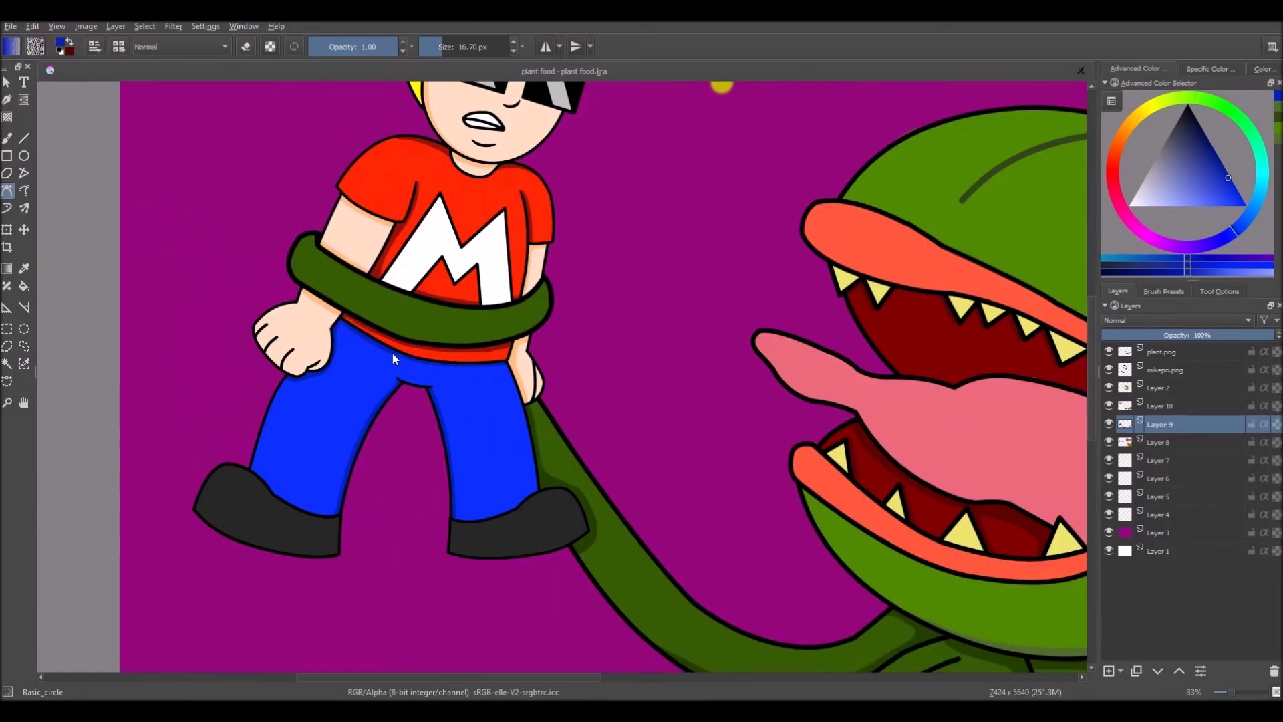
{"action": "scroll", "coordinate": [329, 295], "scroll_direction": "up", "scroll_amount": 6}
{"action": "scroll", "coordinate": [256, 319], "scroll_direction": "down", "scroll_amount": 6}
{"action": "scroll", "coordinate": [258, 321], "scroll_direction": "up", "scroll_amount": 5}
Sample the light skin colour from the character's fist and prepare the Dynamic Brush for touch-ups on Layer 2.
{"action": "key", "text": "p"}
{"action": "left_click", "coordinate": [207, 294]}
{"action": "left_click", "coordinate": [7, 208]}
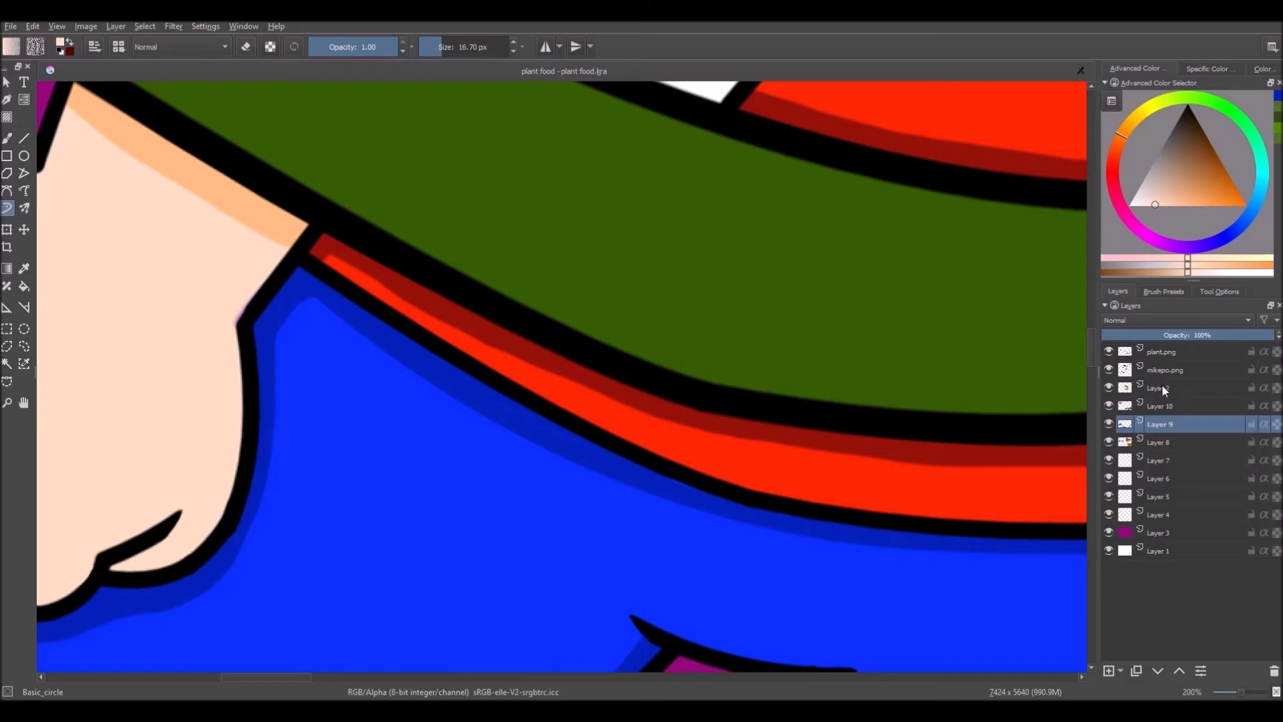
{"action": "left_click", "coordinate": [1161, 388]}
{"action": "scroll", "coordinate": [258, 278], "scroll_direction": "down", "scroll_amount": 6}
{"action": "scroll", "coordinate": [420, 469], "scroll_direction": "up", "scroll_amount": 8}
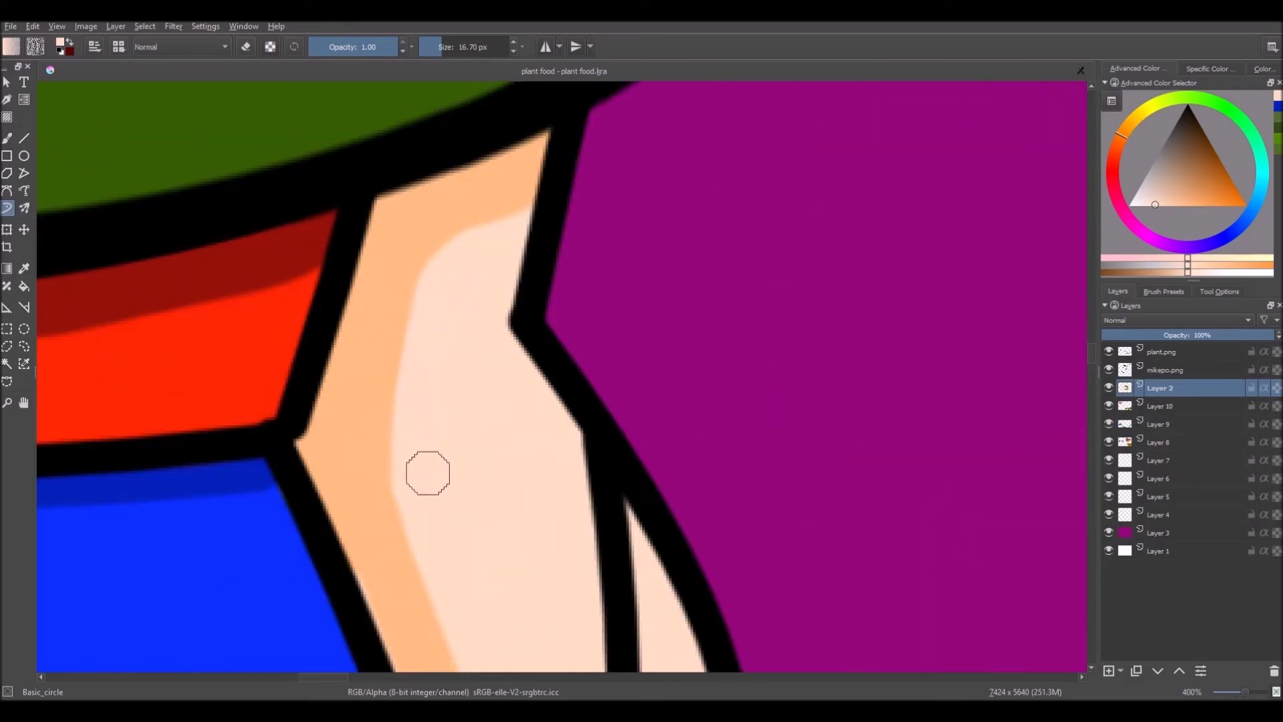
Sample the plant head's base green and paint over the dark crease on Layer 2 with the Dynamic Brush at 87.29 px.
{"action": "scroll", "coordinate": [420, 470], "scroll_direction": "down", "scroll_amount": 8}
{"action": "scroll", "coordinate": [401, 481], "scroll_direction": "up", "scroll_amount": 6}
{"action": "scroll", "coordinate": [400, 481], "scroll_direction": "down", "scroll_amount": 6}
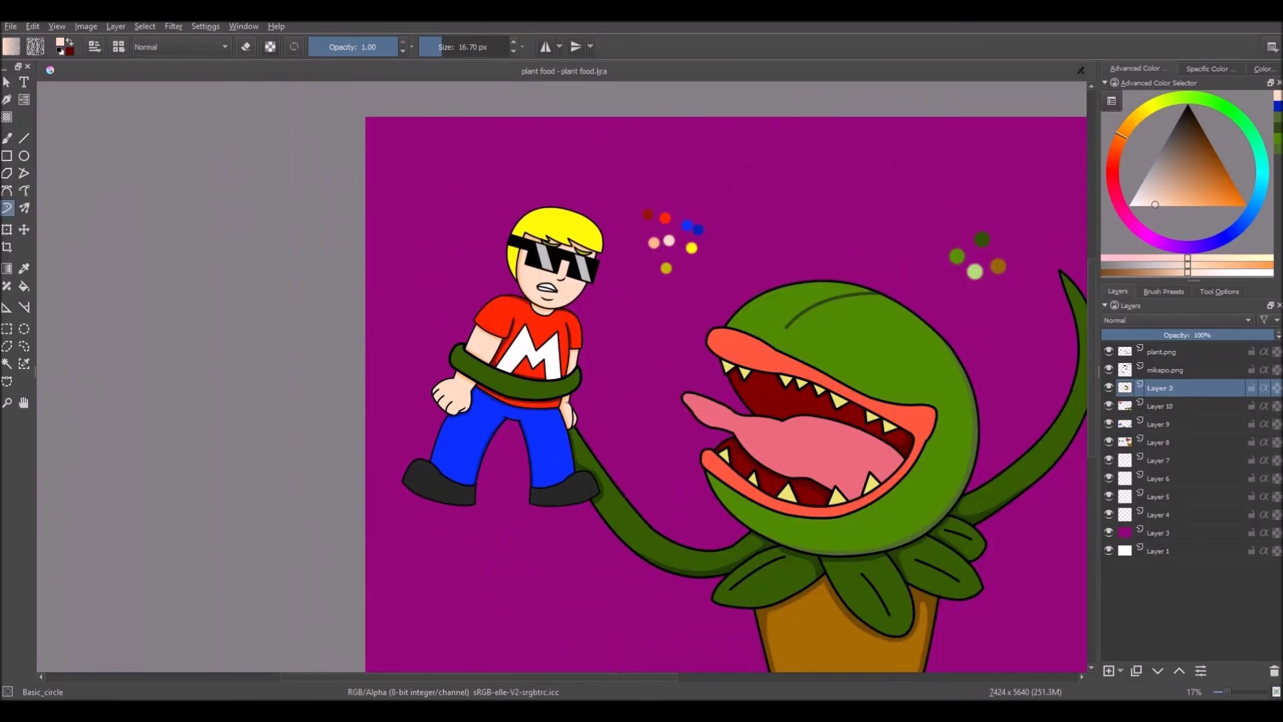
{"action": "scroll", "coordinate": [1078, 368], "scroll_direction": "up", "scroll_amount": 2}
{"action": "left_click", "coordinate": [24, 268]}
{"action": "left_click", "coordinate": [668, 354]}
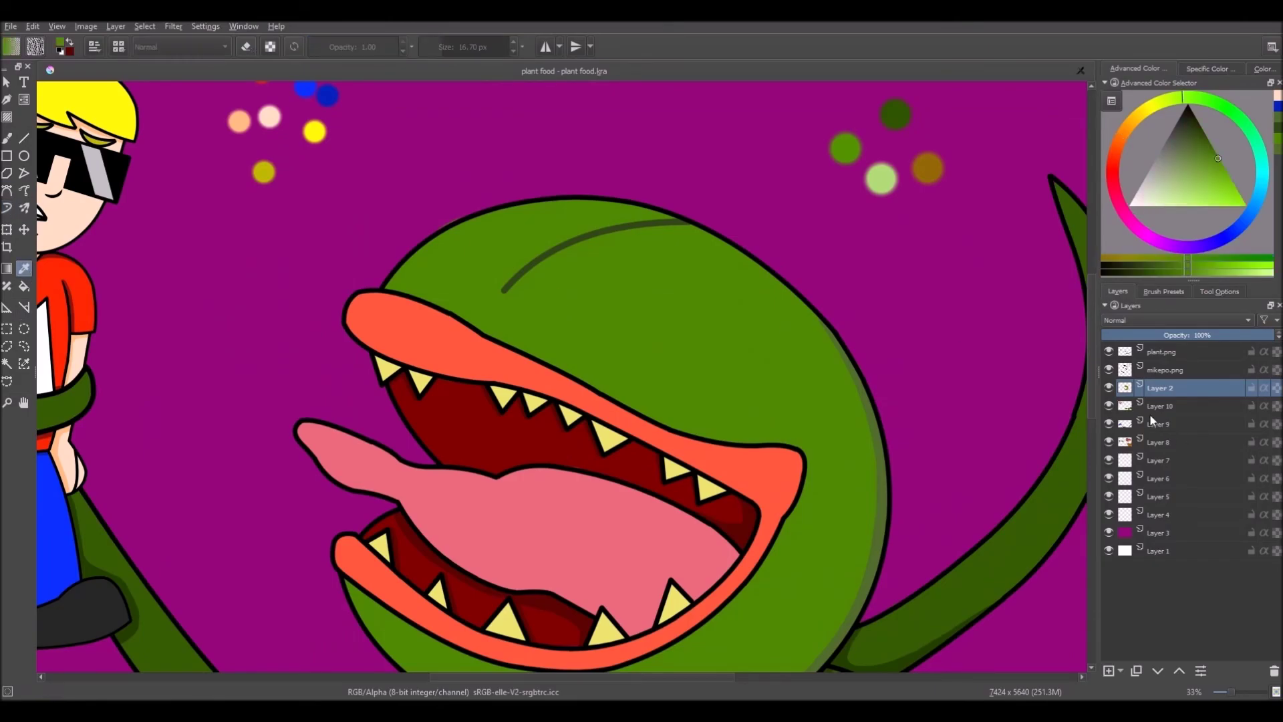
{"action": "left_click", "coordinate": [7, 208]}
{"action": "scroll", "coordinate": [516, 264], "scroll_direction": "up", "scroll_amount": 2}
{"action": "mouse_move", "coordinate": [514, 294]}
{"action": "left_mouse_down"}
{"action": "mouse_move", "coordinate": [475, 320]}
{"action": "mouse_move", "coordinate": [790, 194]}
{"action": "mouse_move", "coordinate": [859, 185]}
{"action": "left_mouse_up"}
{"action": "scroll", "coordinate": [524, 271], "scroll_direction": "down", "scroll_amount": 6}
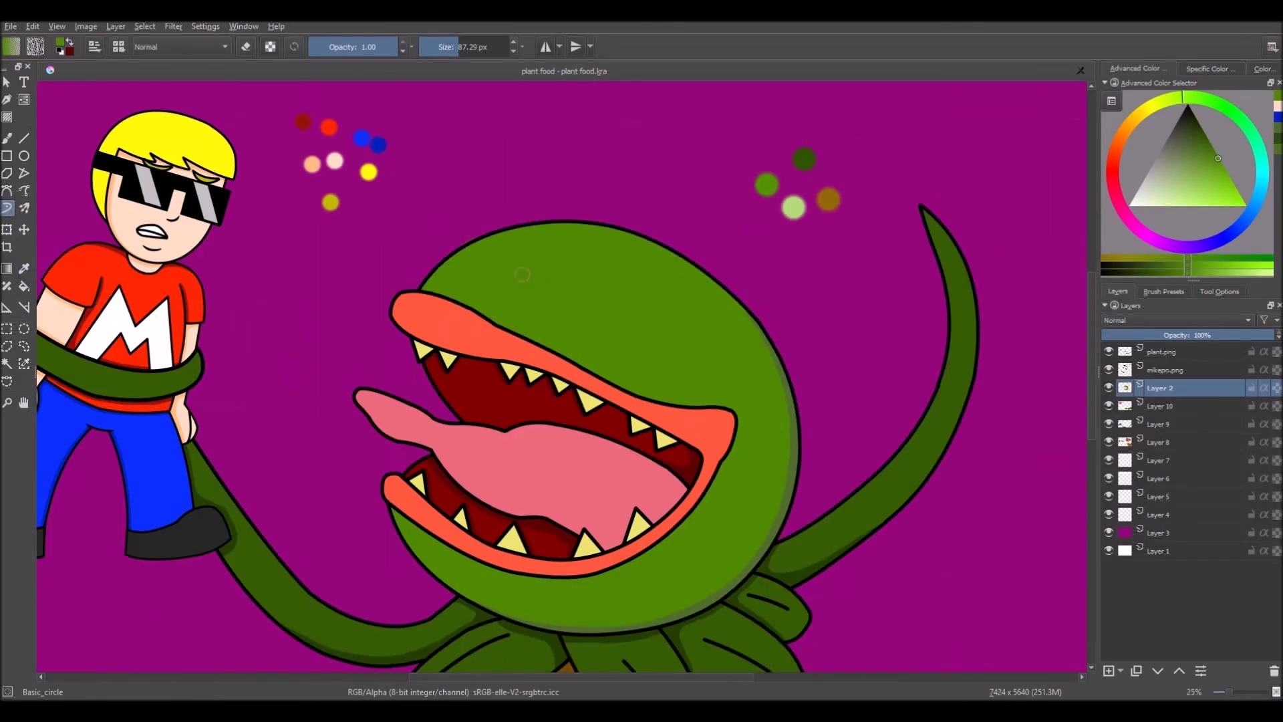